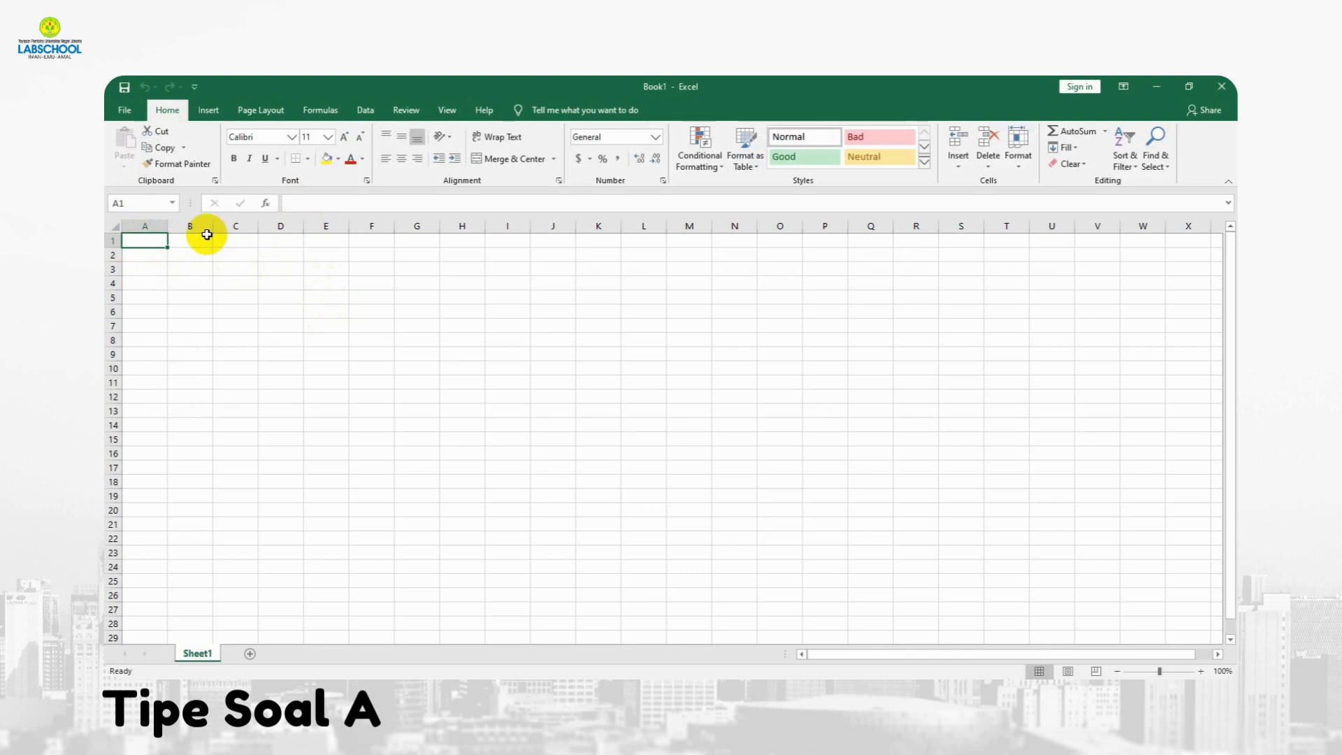
Enter the title "Laporan Gaji Pegawai" in A1, "PT. Adiwiyata" in A2 and the company's street address in A3
text(Laporan Gaji Peg)
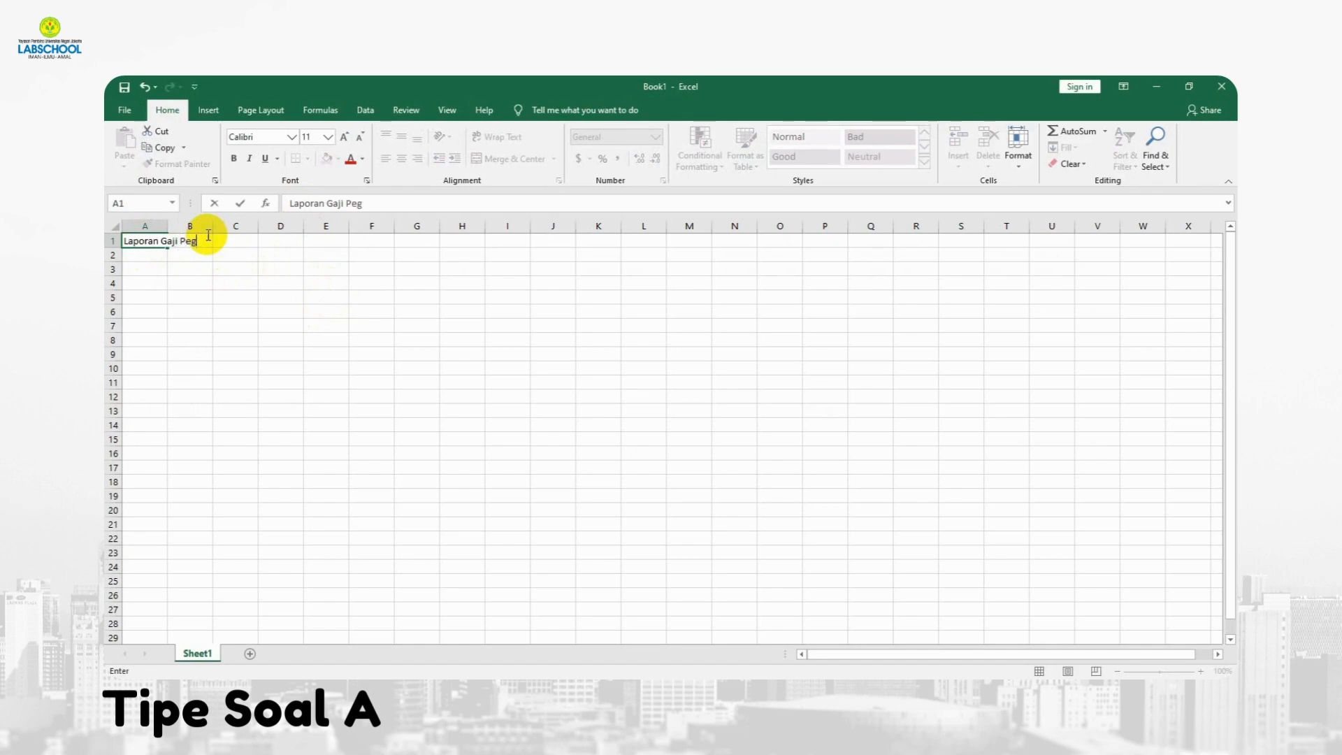
text(awai)
key(Return)
text(PT. Adiw)
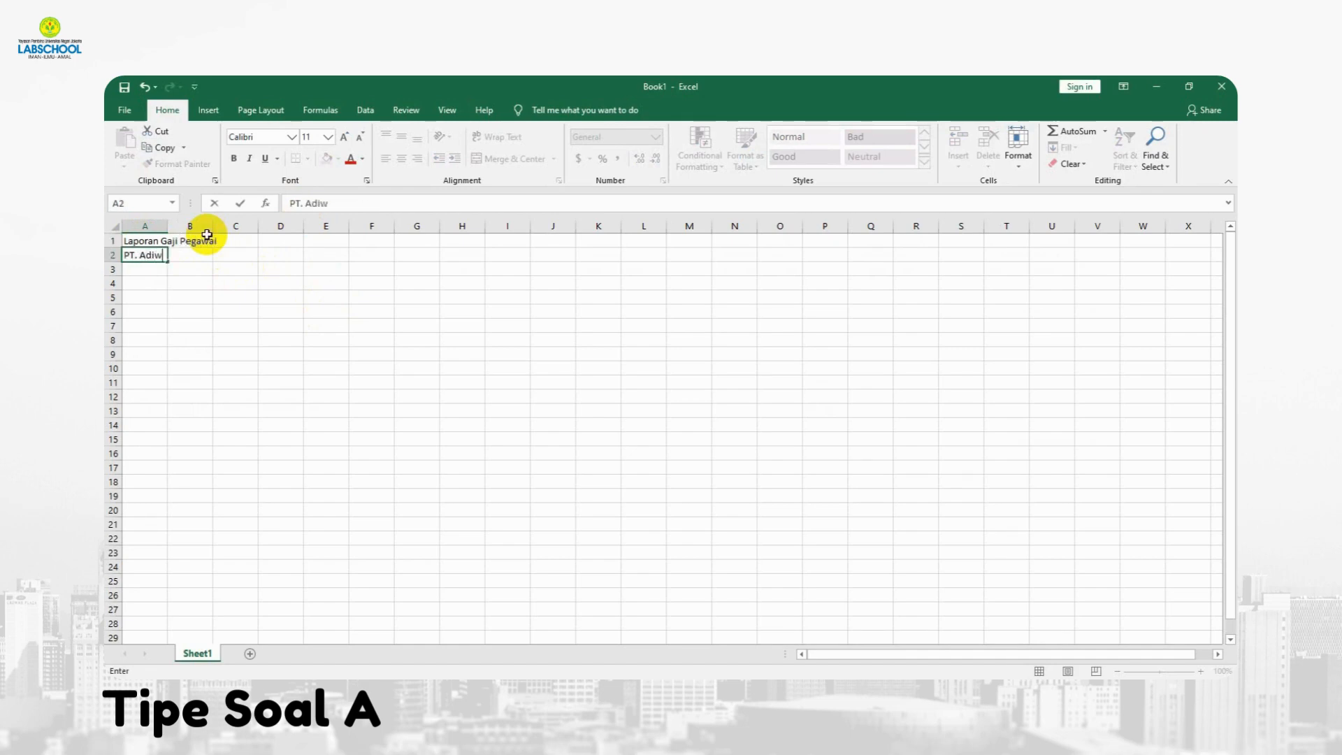
text(iyata)
key(Return)
text(Jl)
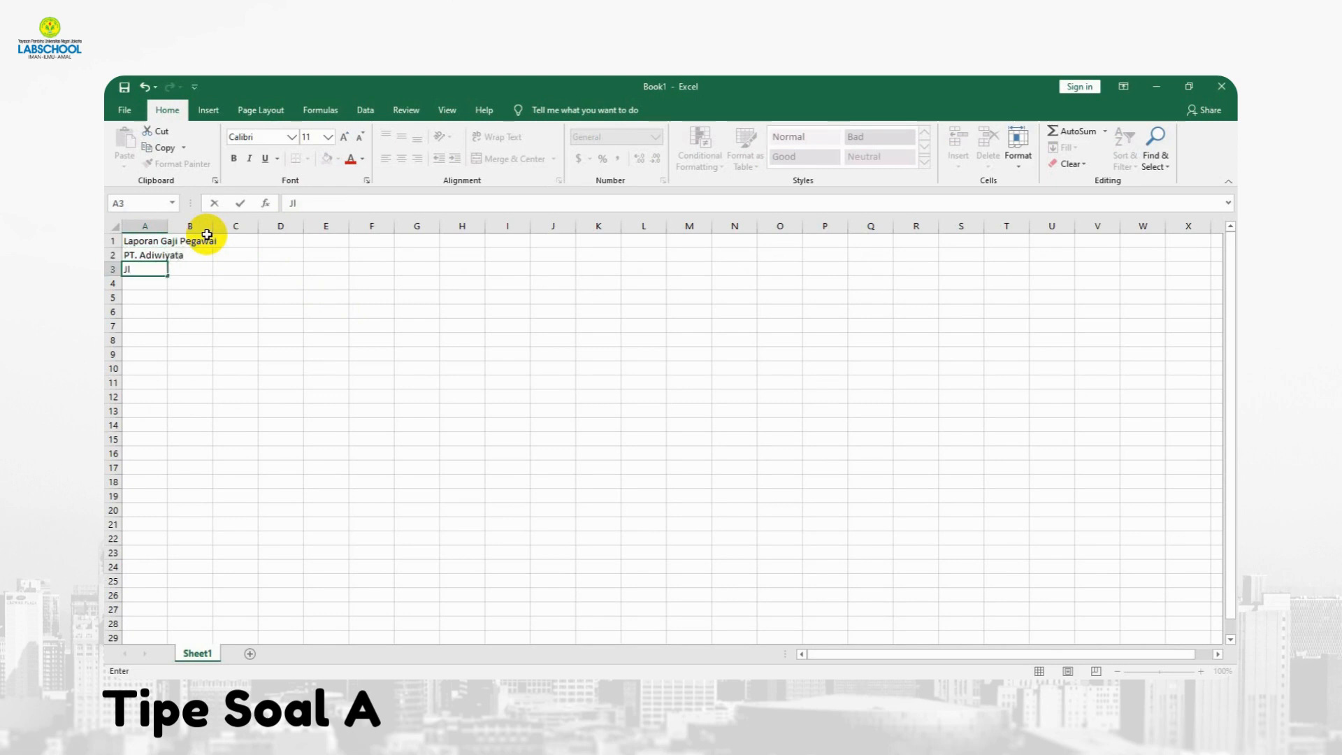
text( Kucing M)
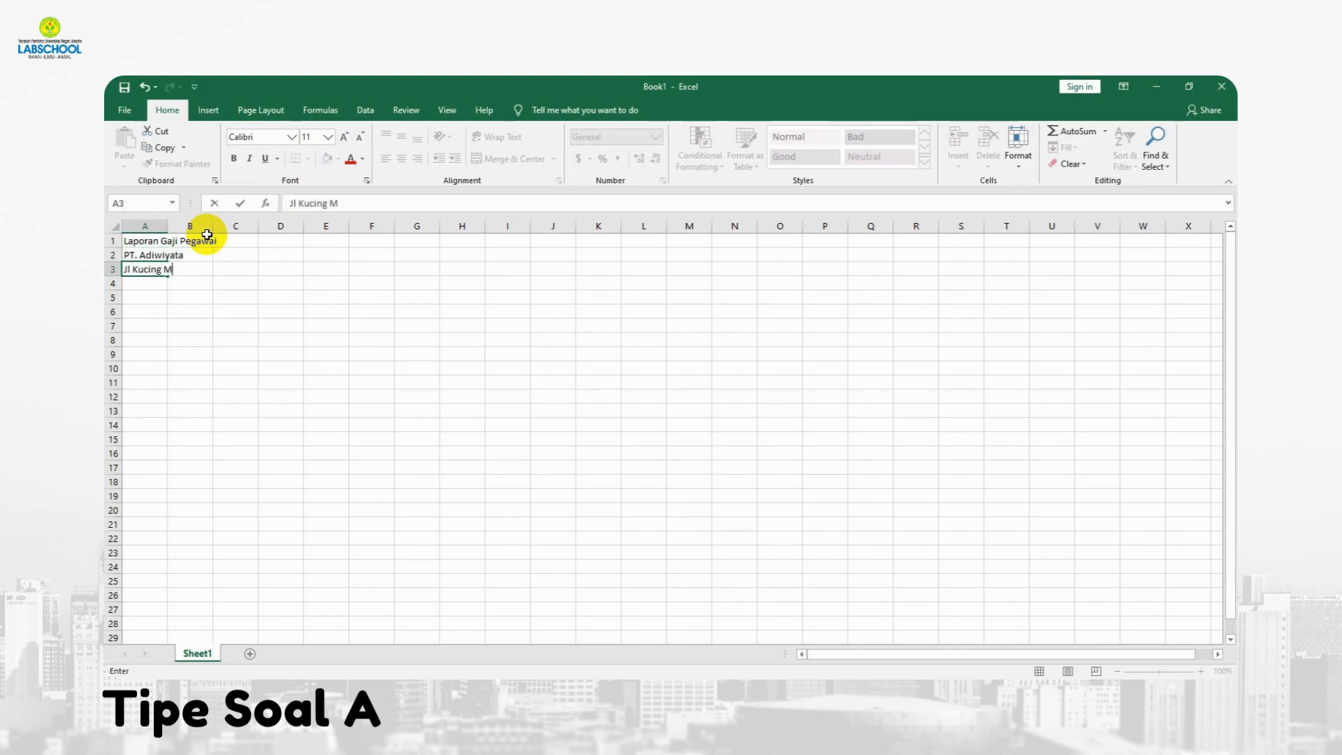
text(anis 3)
key(Return)
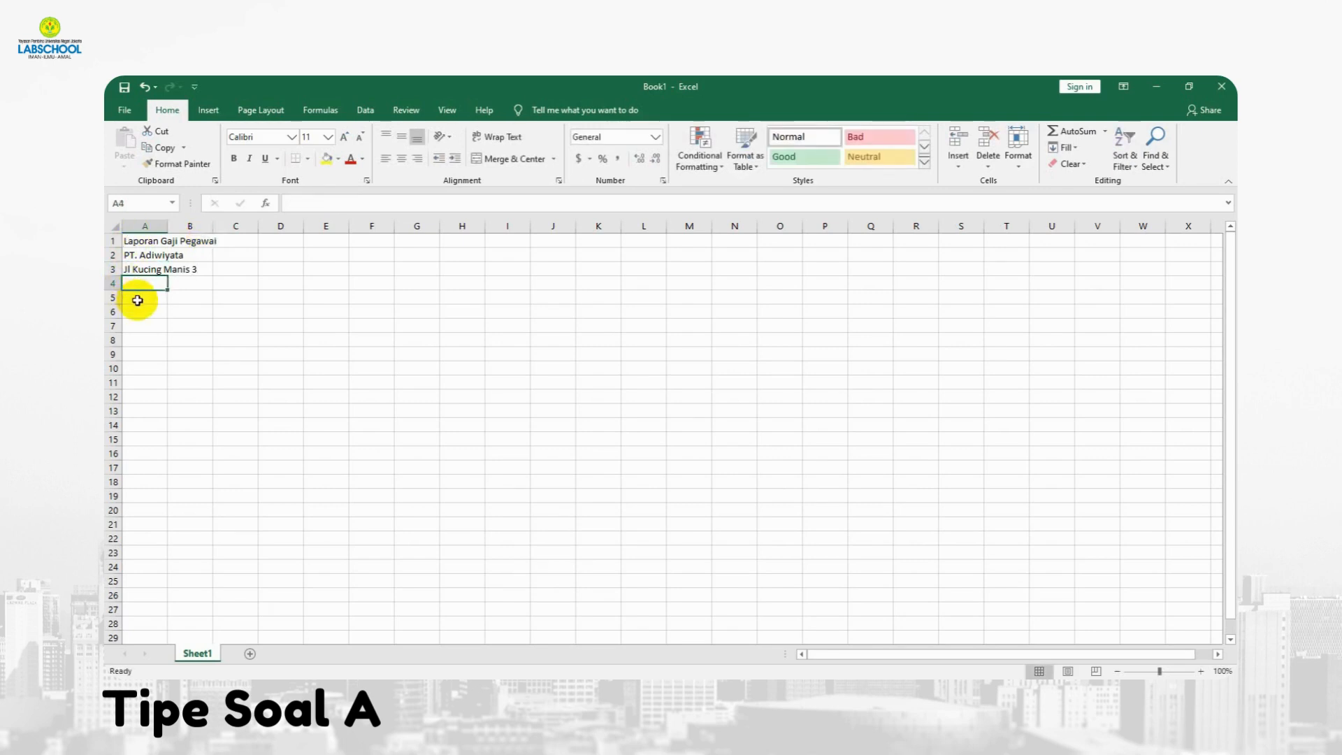
click(133, 297)
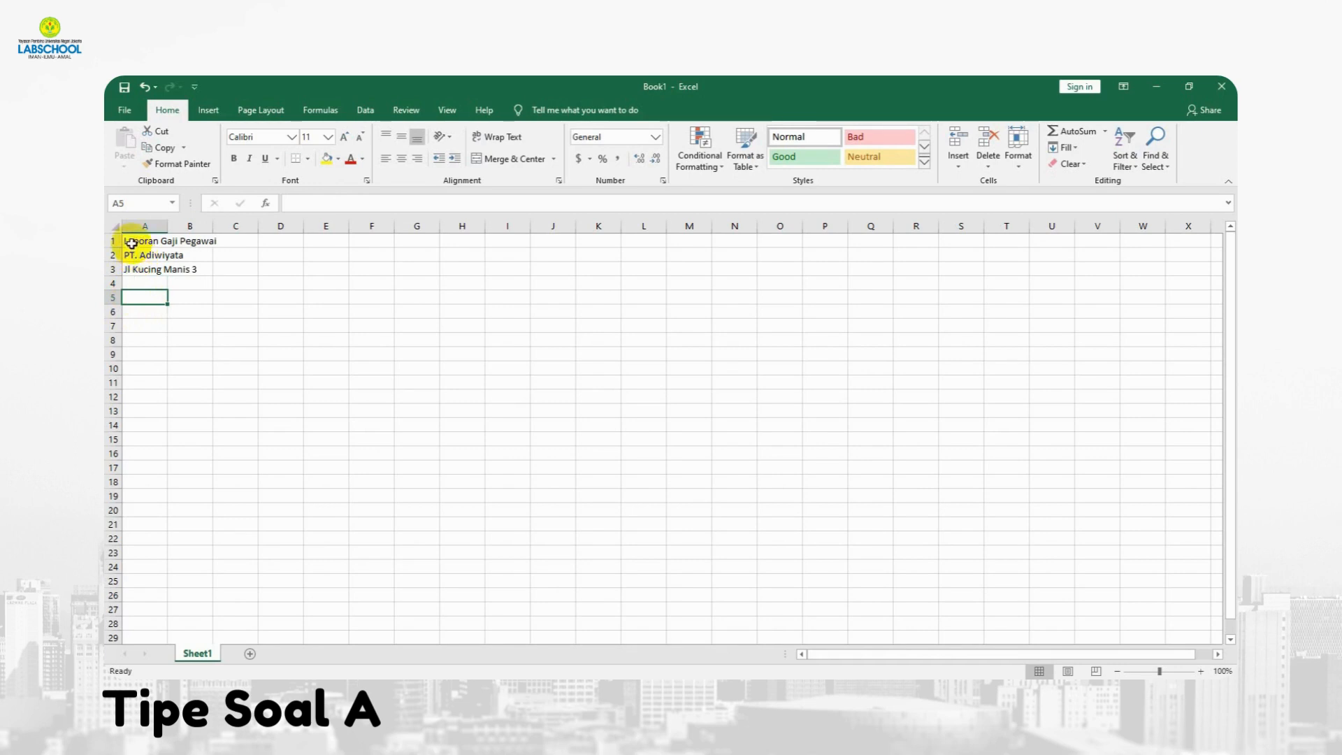
drag(132, 243, 552, 238)
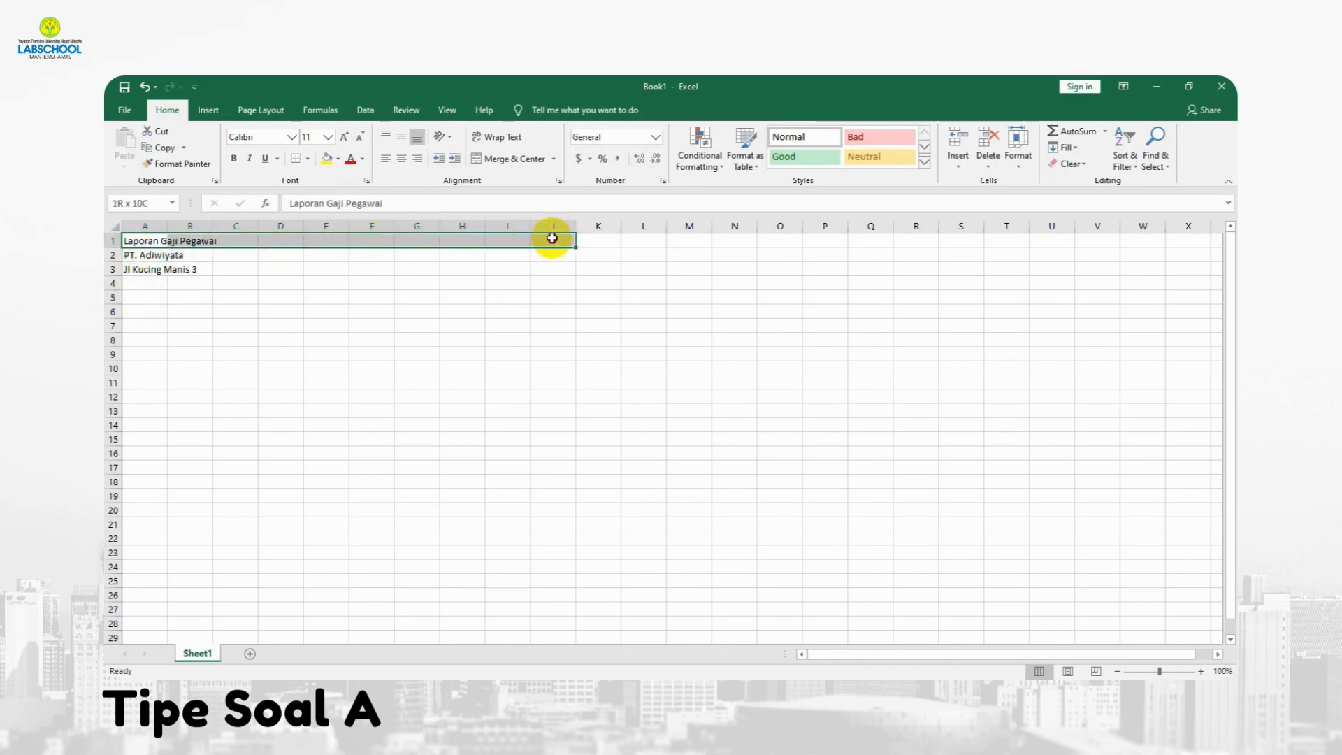
click(496, 324)
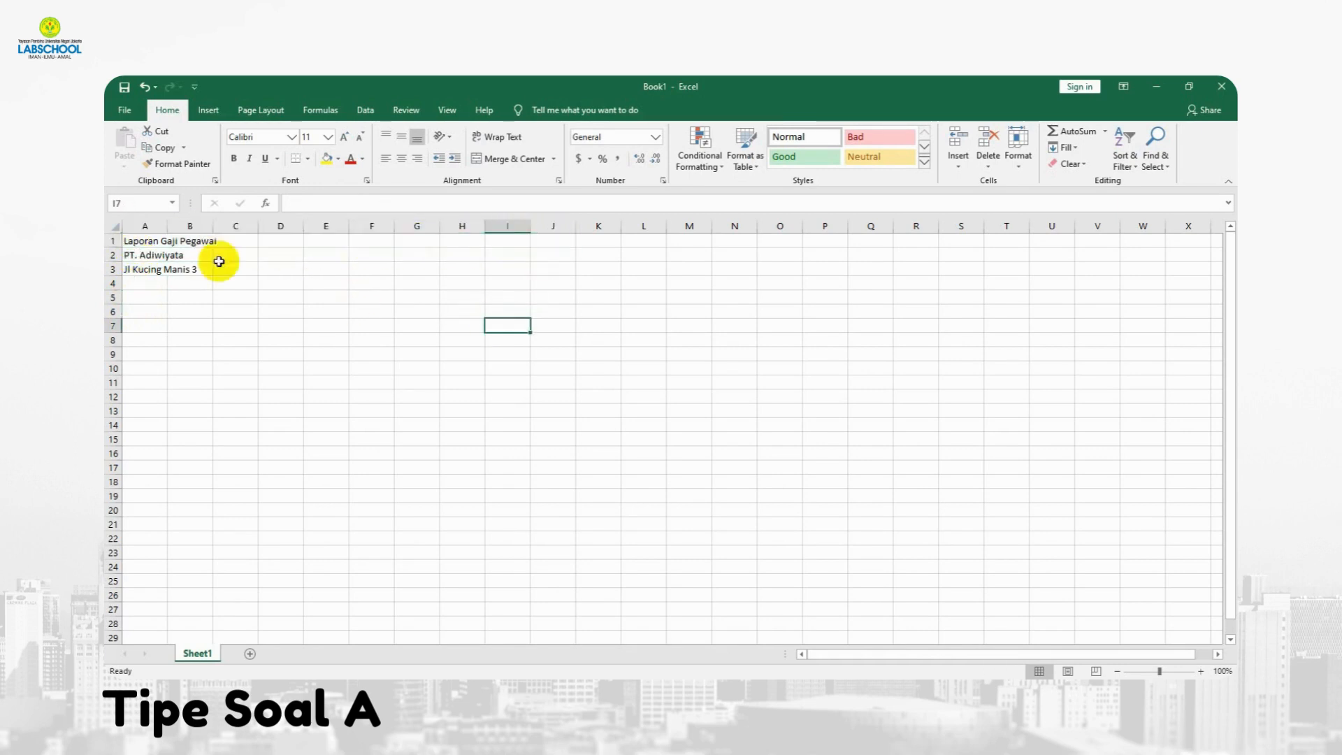
Merge and center each of the three title lines in rows 1 to 3 across columns A to J
click(133, 240)
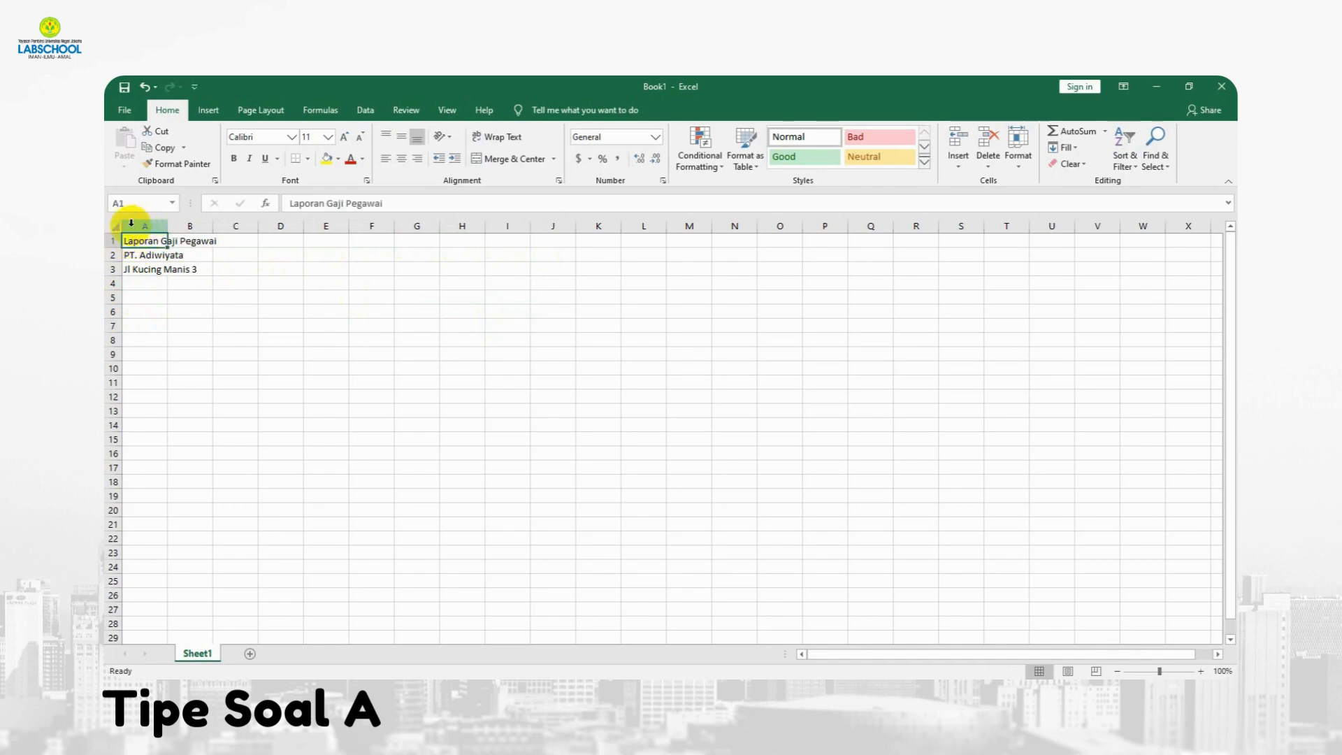
drag(133, 240, 536, 234)
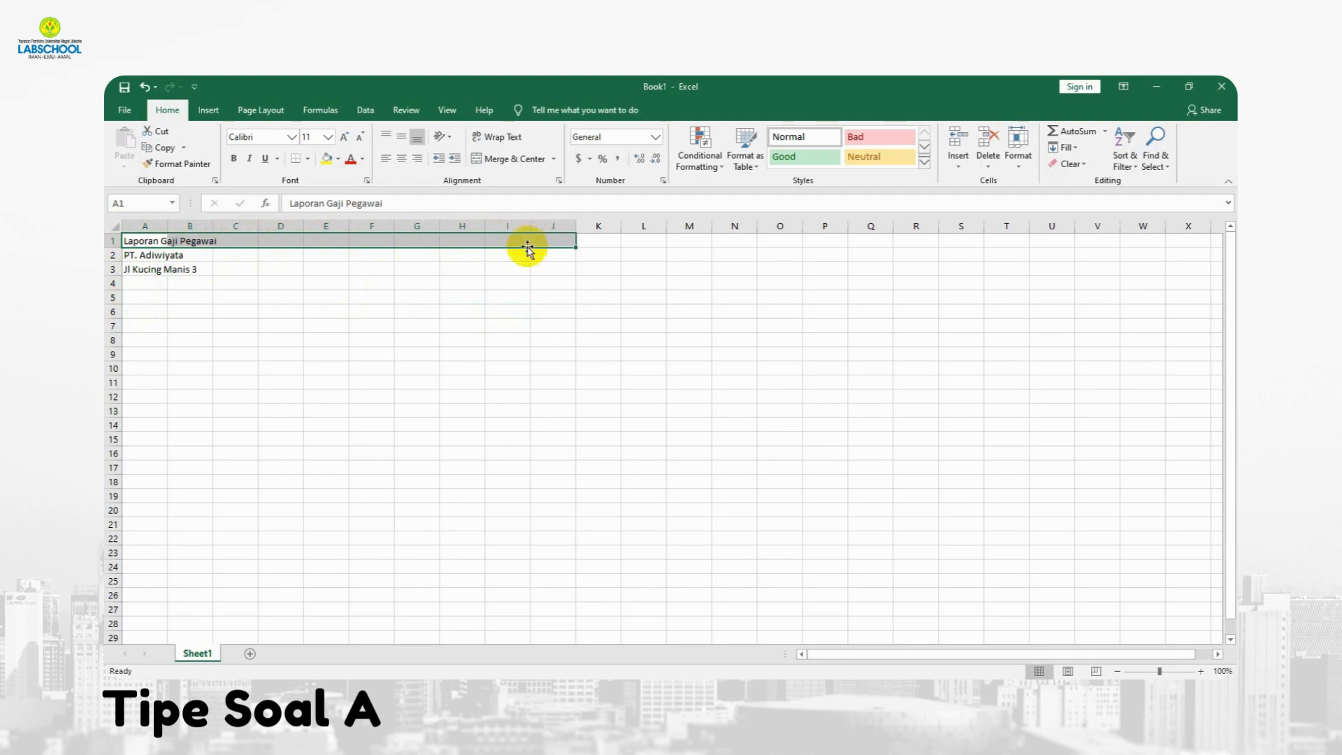
click(506, 162)
drag(132, 255, 554, 254)
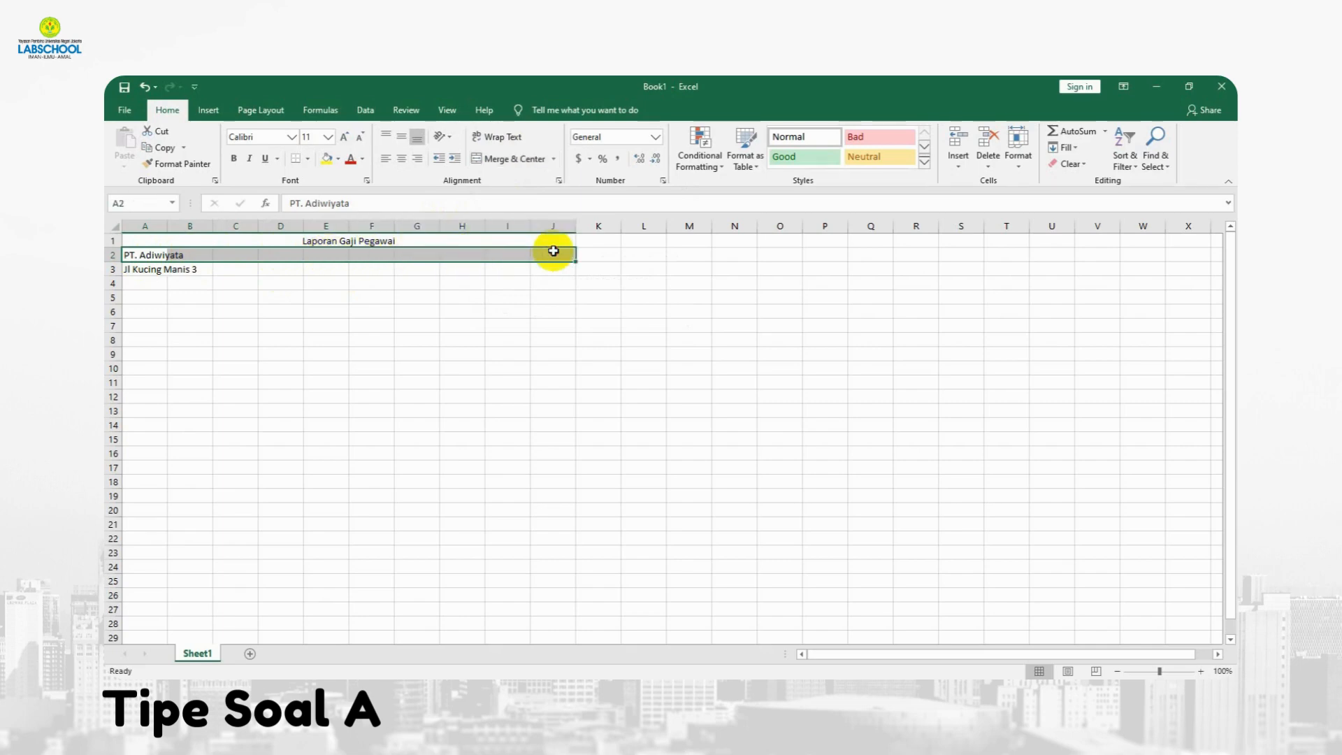
click(495, 162)
drag(139, 269, 552, 270)
click(501, 167)
click(462, 340)
Make the company name "PT. Adiwiyata" in row 2 bold
click(318, 241)
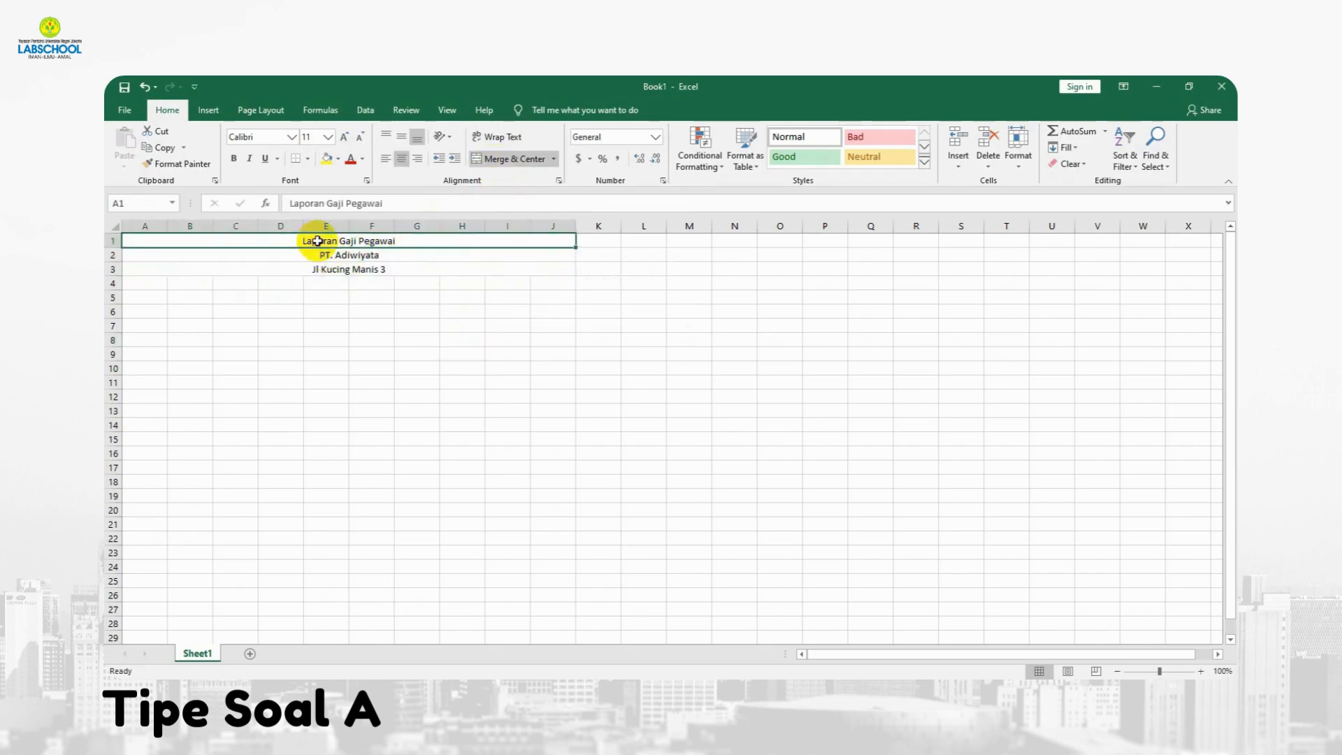
click(318, 283)
double_click(348, 241)
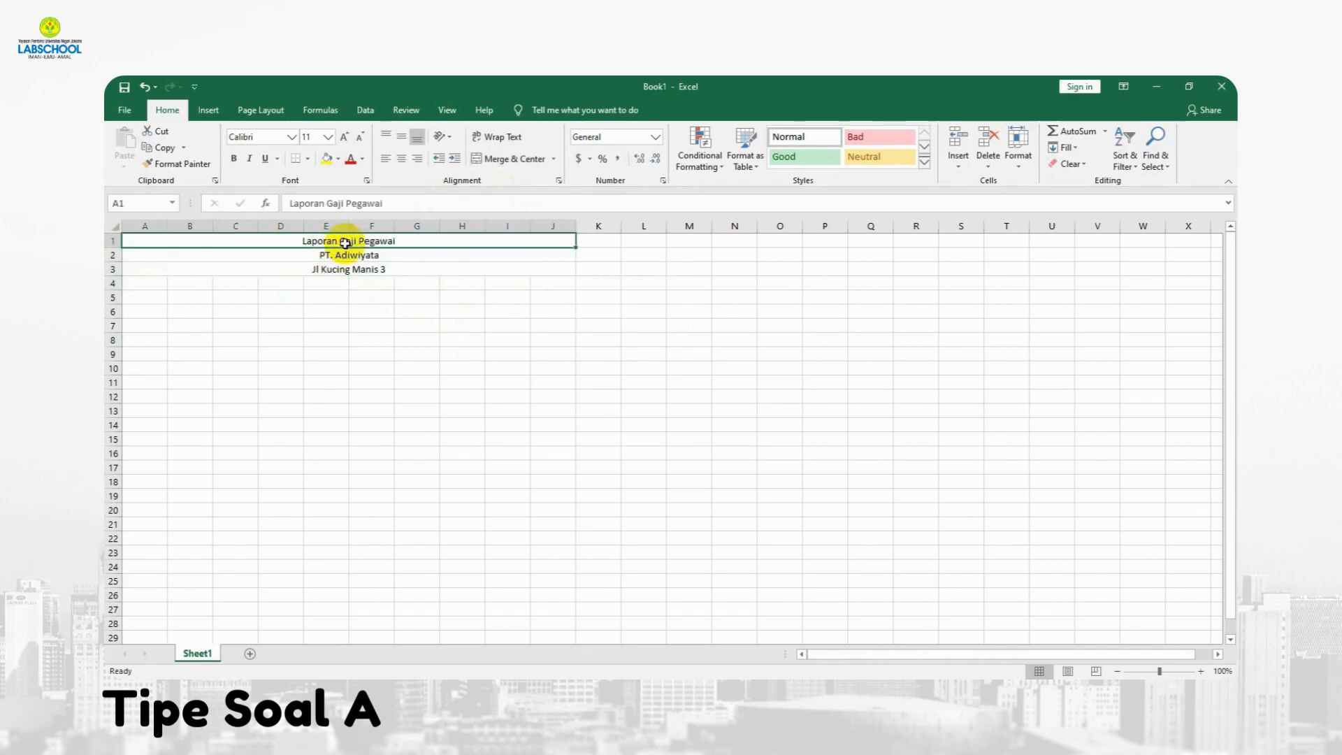
click(368, 255)
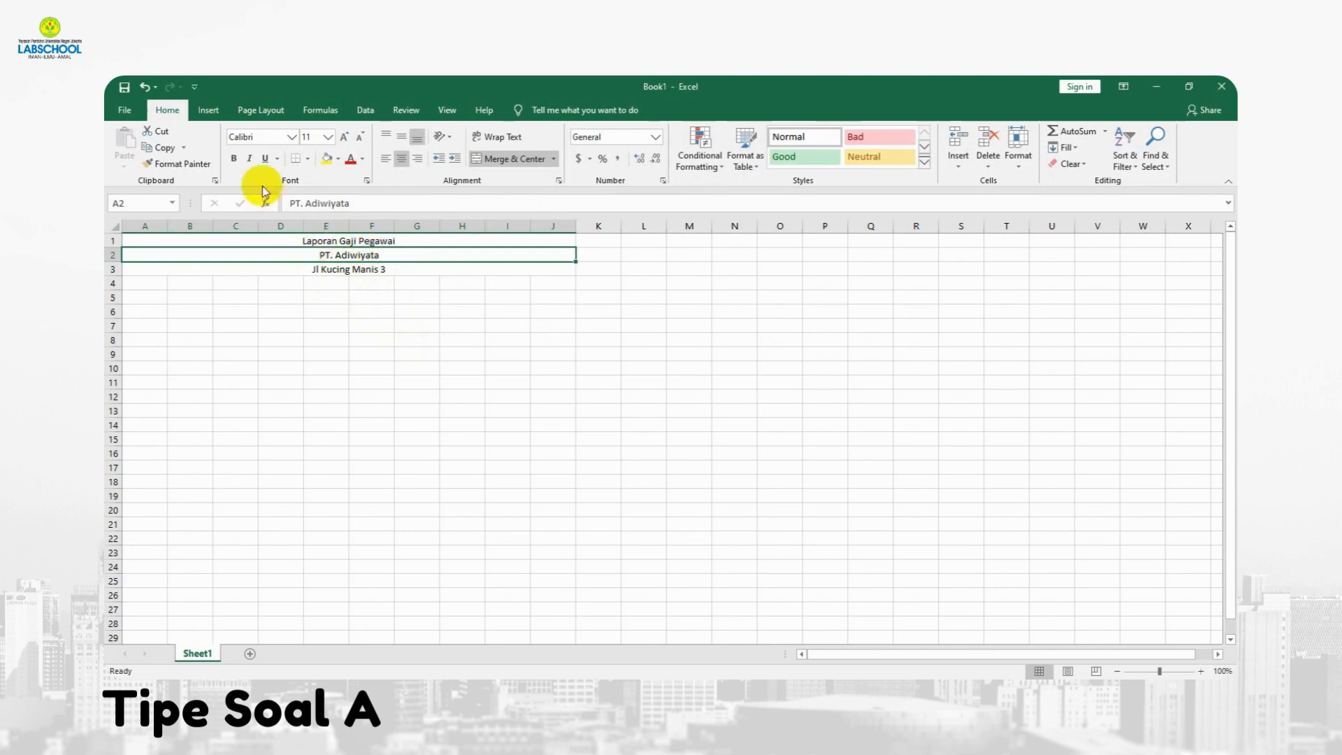
click(233, 158)
key(Down)
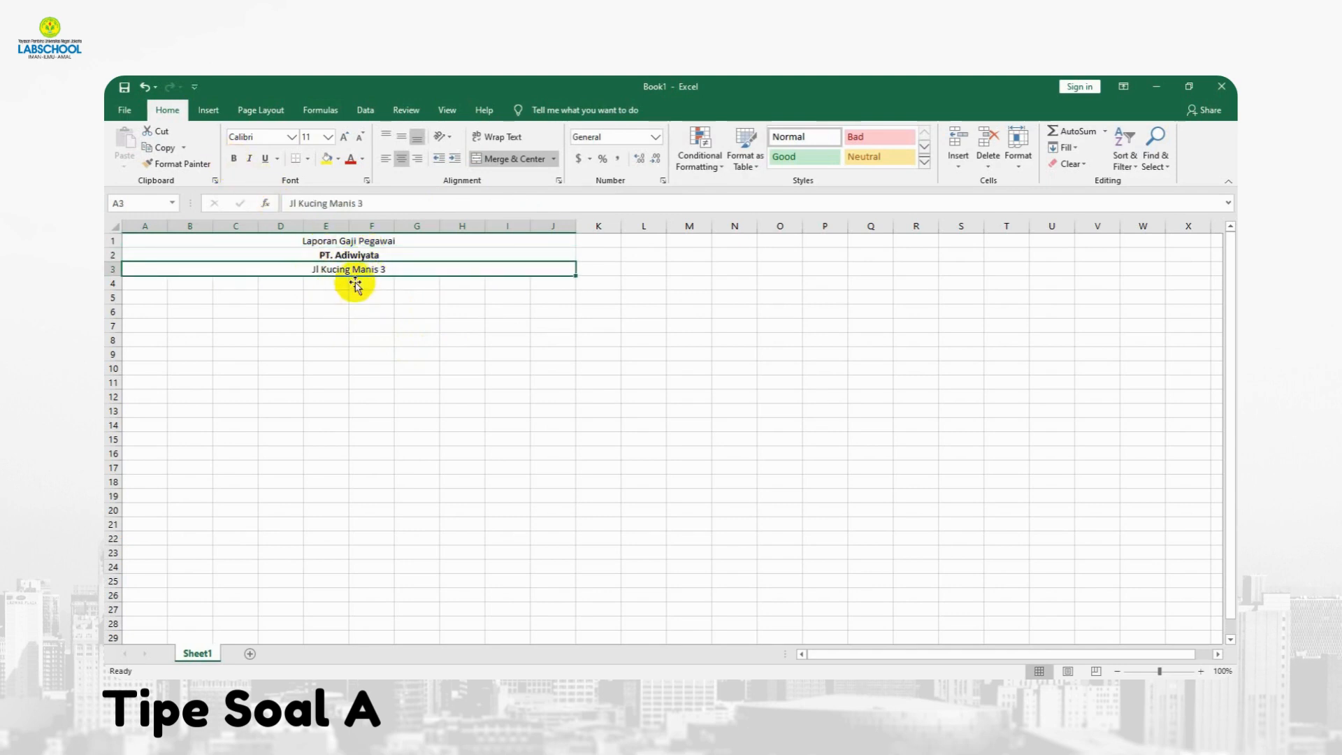
click(353, 311)
Enter the table headings NO, KODE, NAMA, JABATAN, STATUS and DIVISI in cells A5 to F5
click(150, 296)
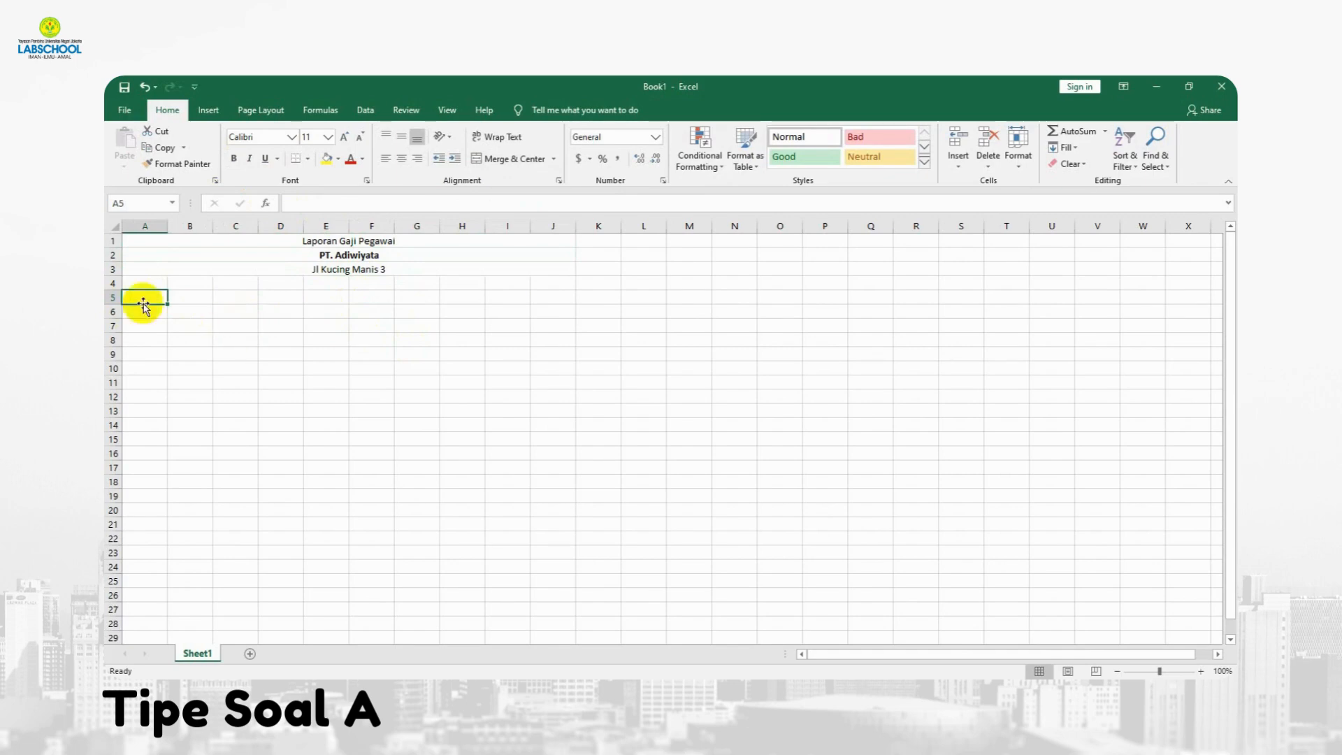
text(No)
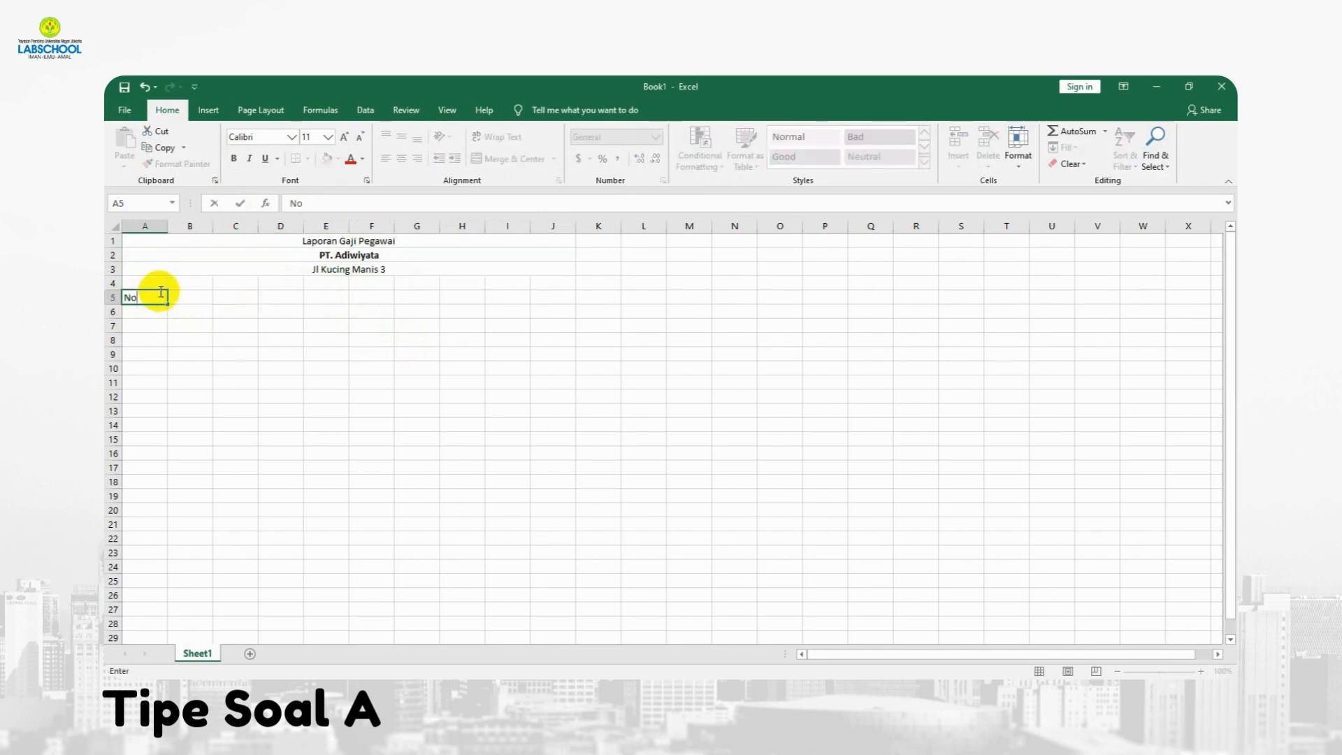
key(Tab)
text(ko)
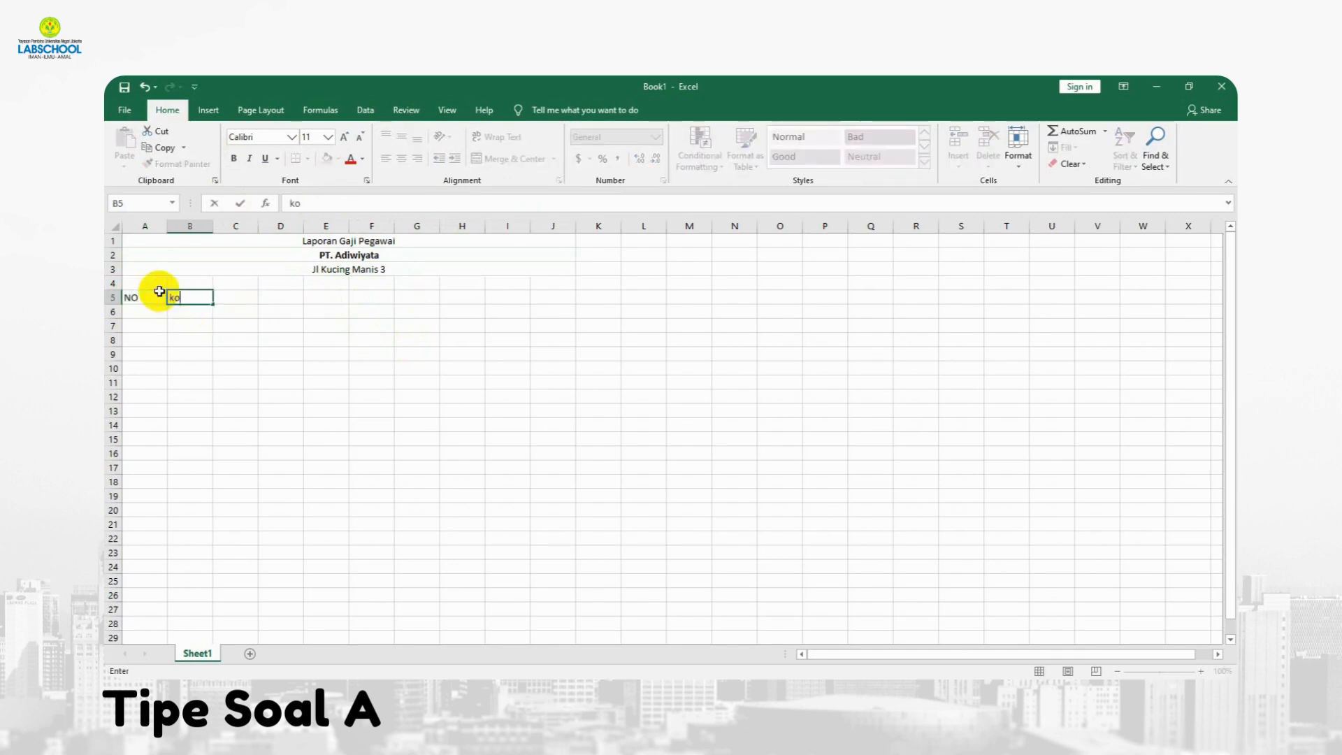
text(ODE)
key(Tab)
text(NAMA)
key(Tab)
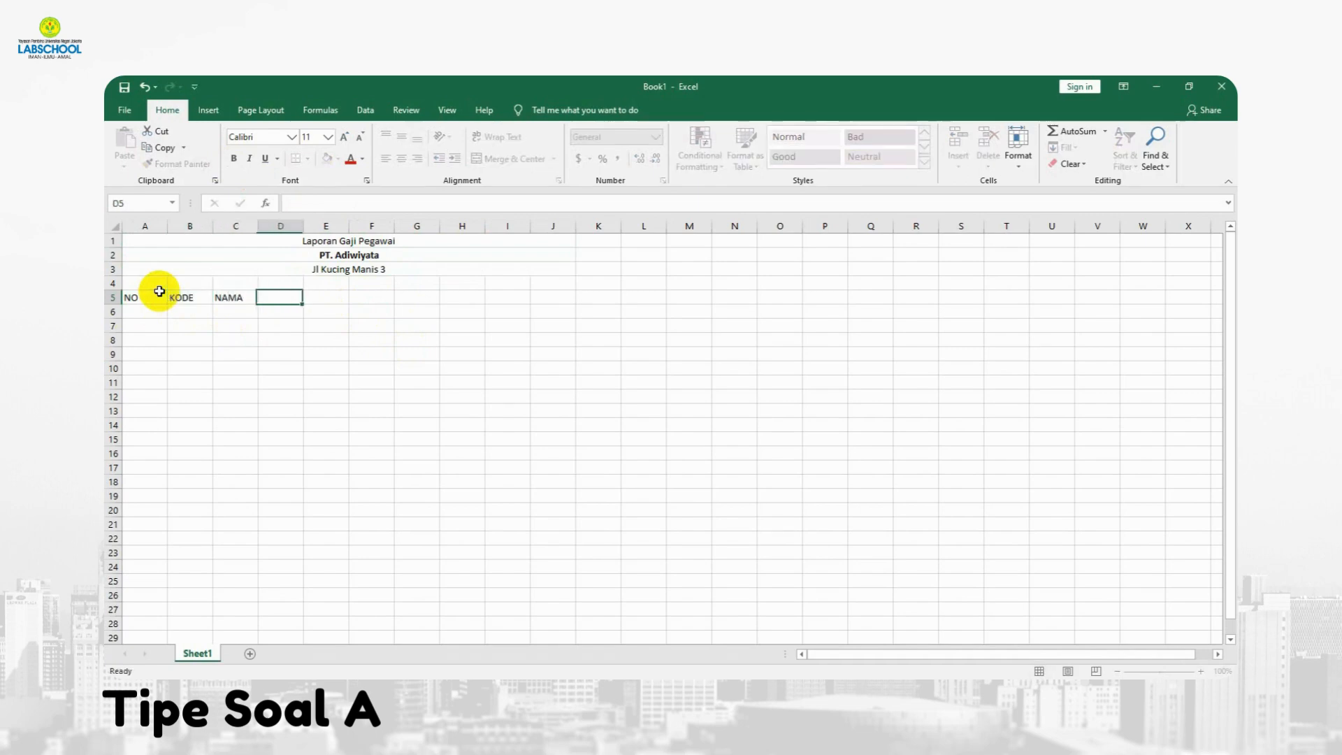
text(JABATAN)
key(Tab)
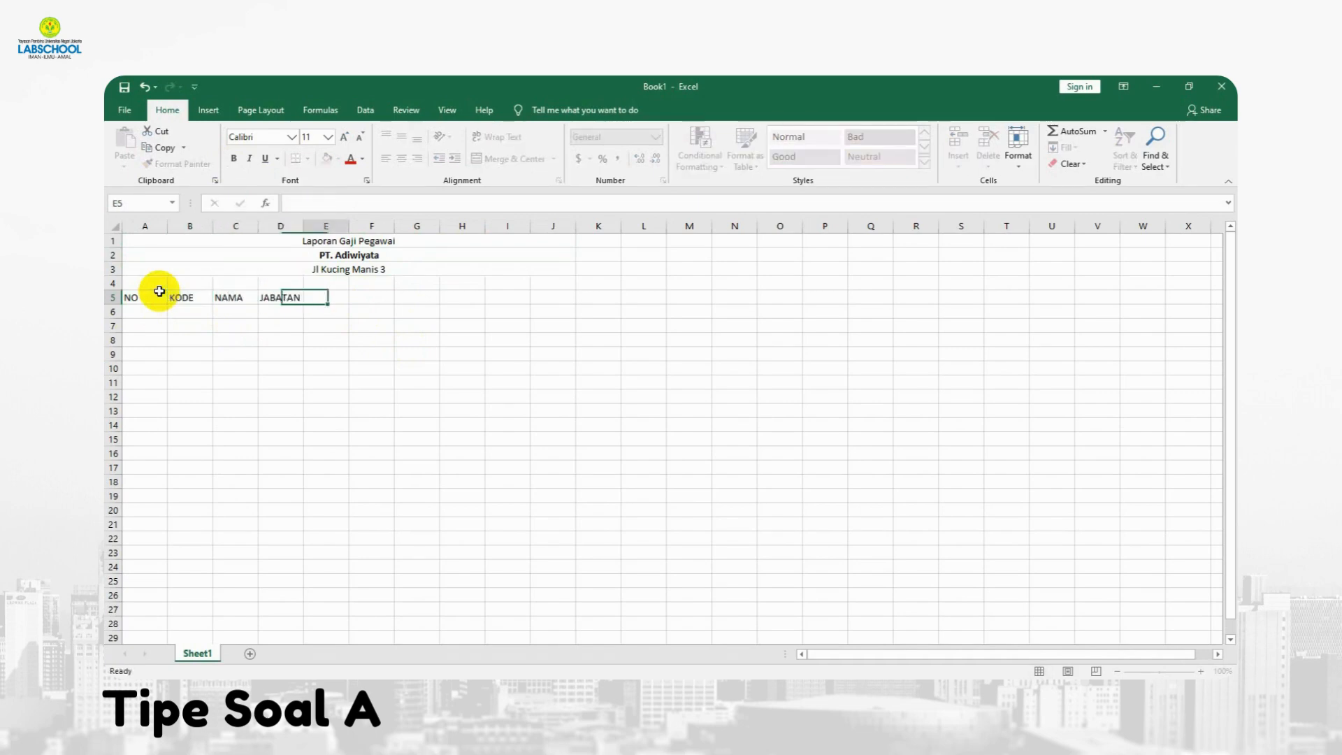
text(STATUS)
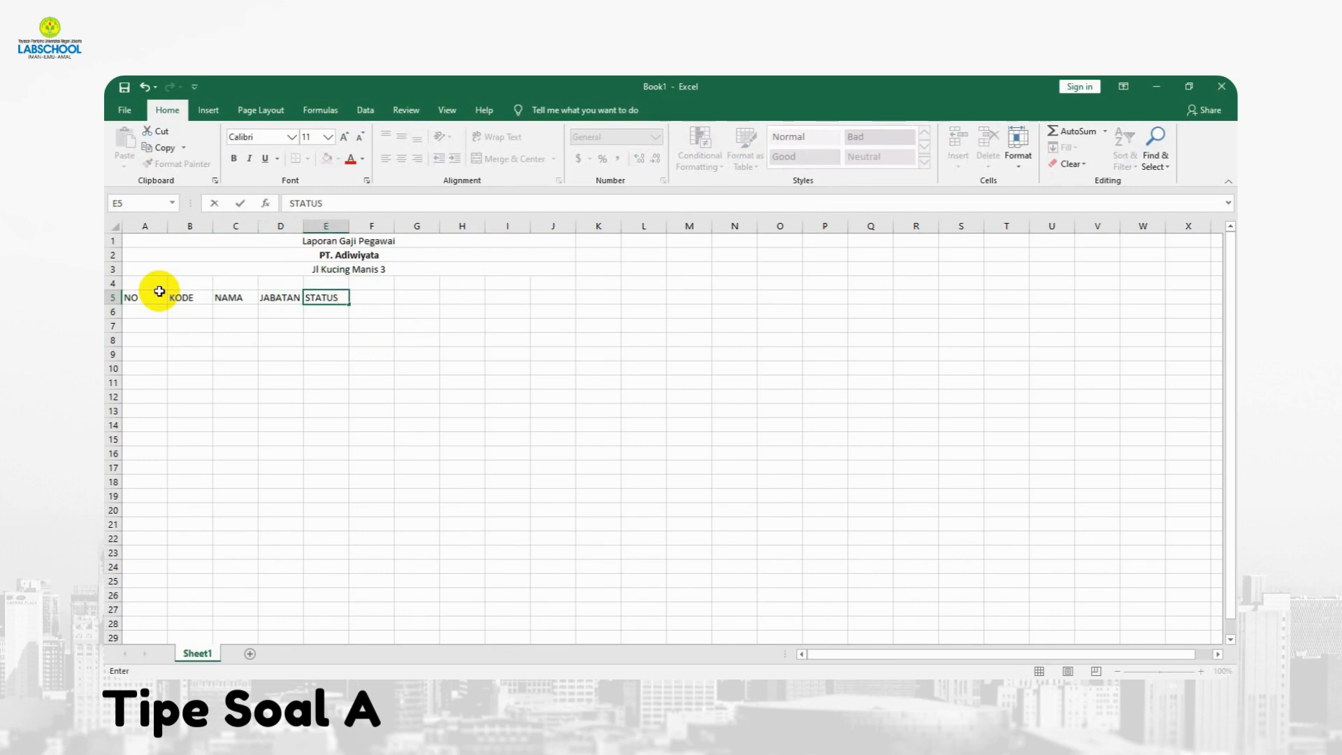
key(Tab)
text(DIVISI)
key(Tab)
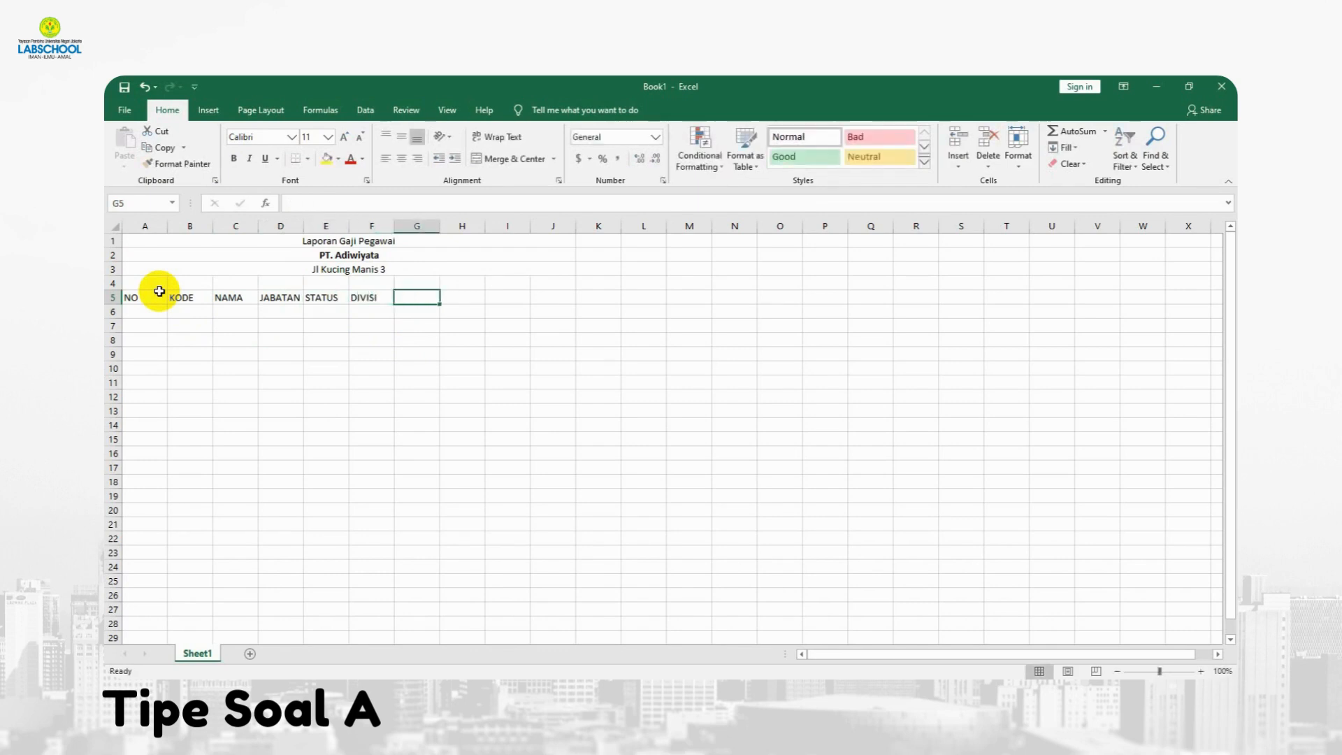
Enter the remaining headings GAJI POKOK, JUMLAH ANAK, TUNJANGAN ANAK and TOTAL GAJI in cells G5 to J5
text(GAJI POKOK)
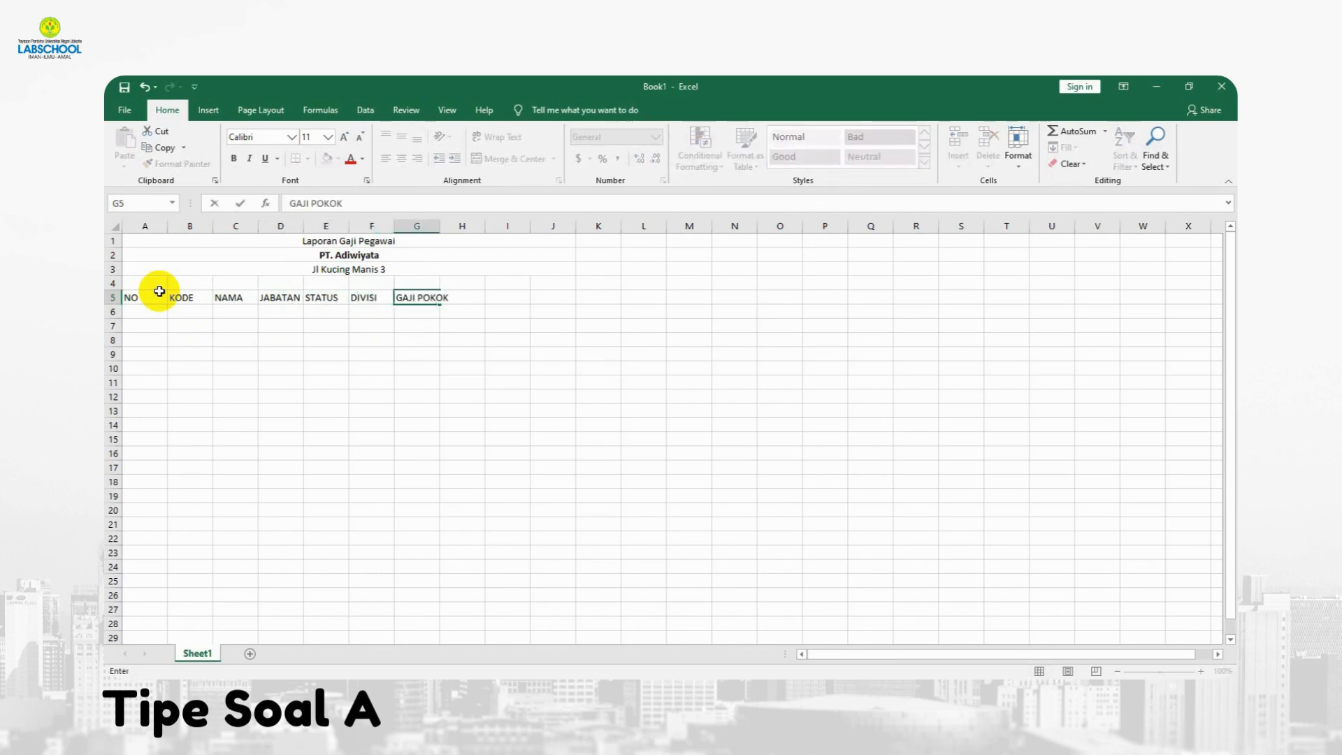
text( JUMLAH AN)
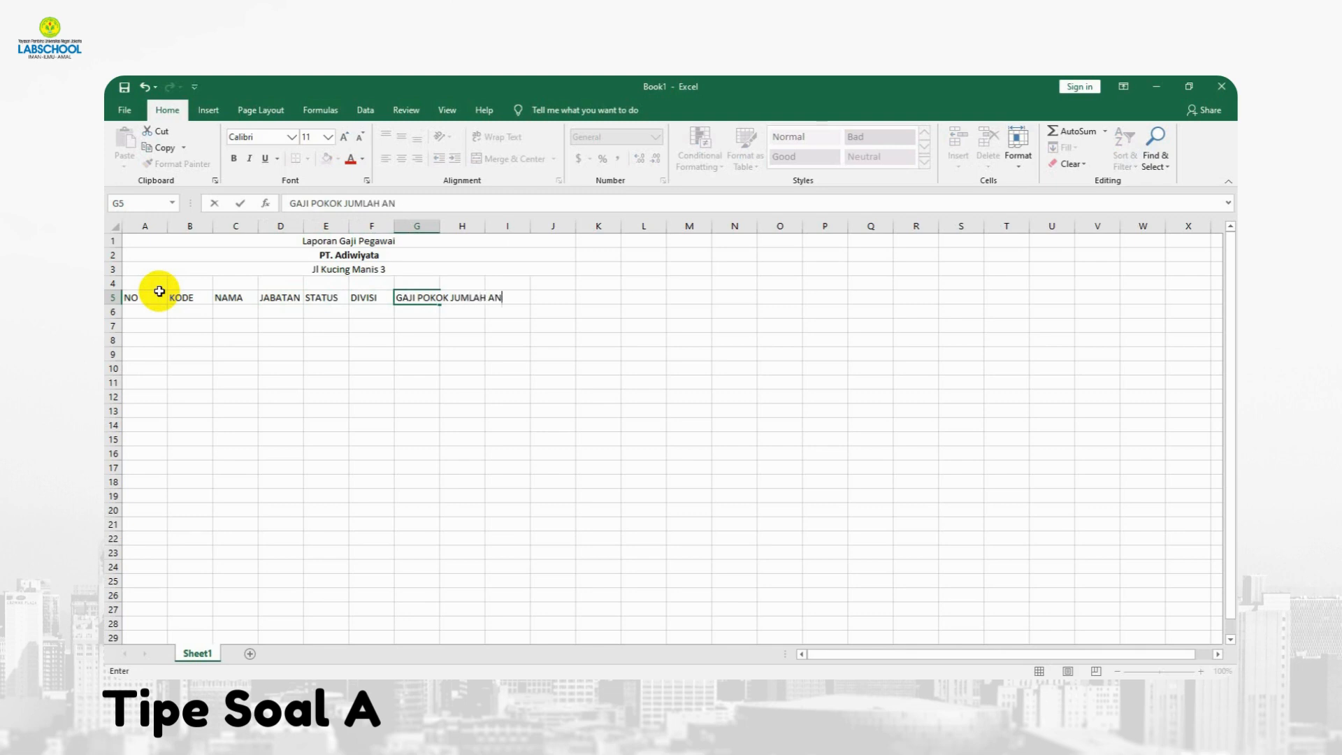
text(AK)
key(Tab)
key(Tab)
text(TU)
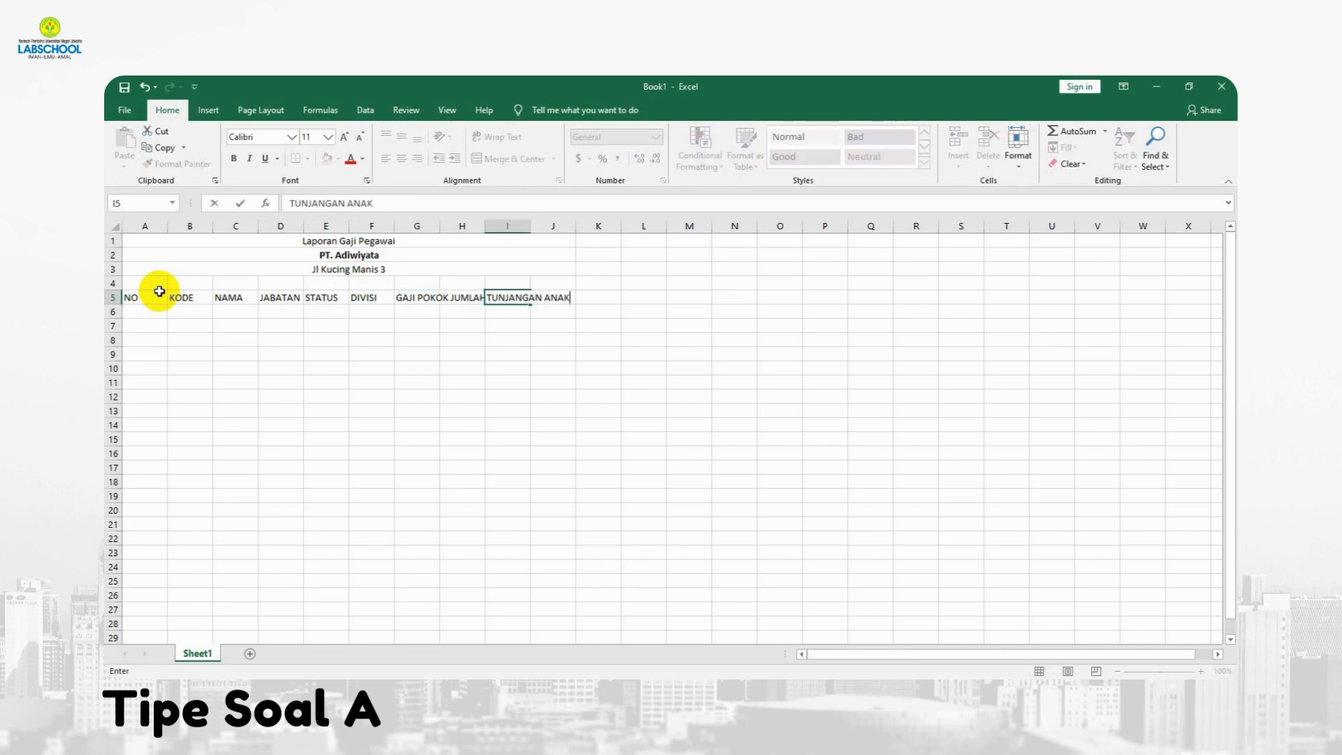
key(Tab)
text(T)
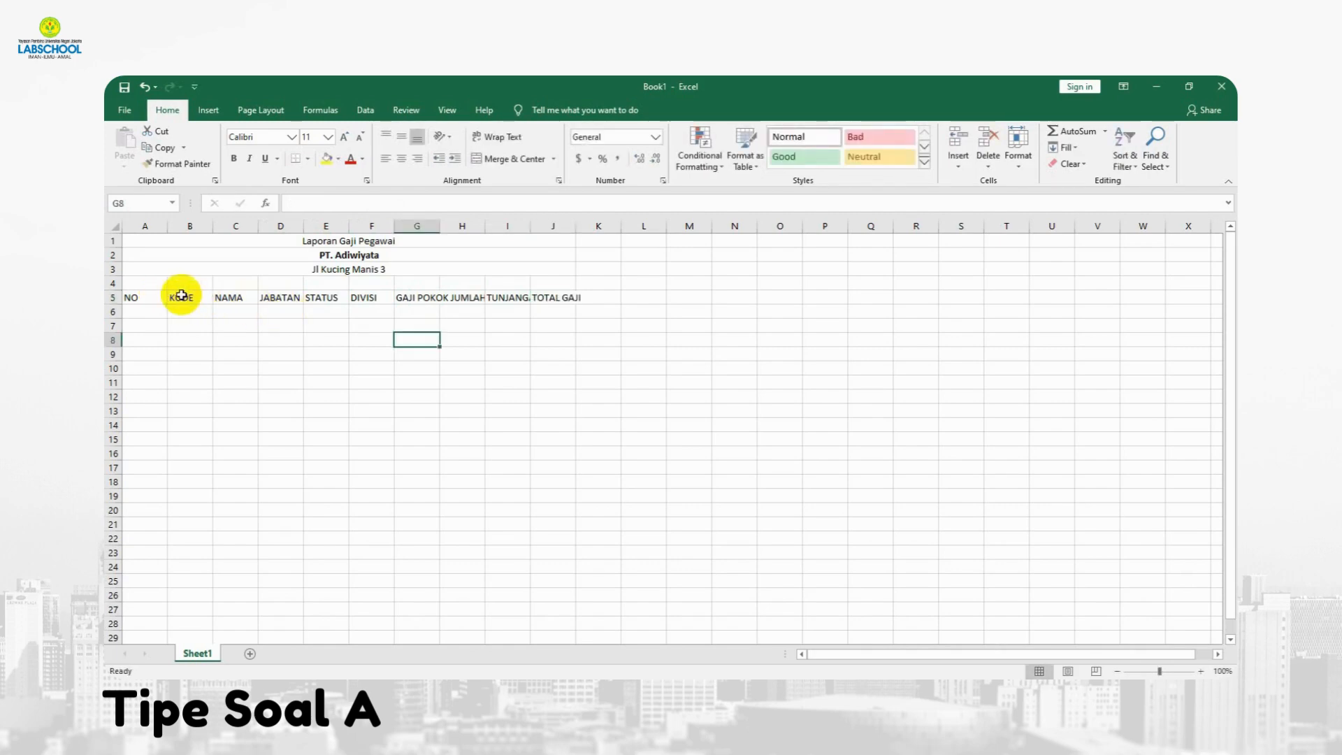
Narrow column A to suit its NO heading and autofit columns B to G, I and J to their headings
drag(167, 228, 144, 227)
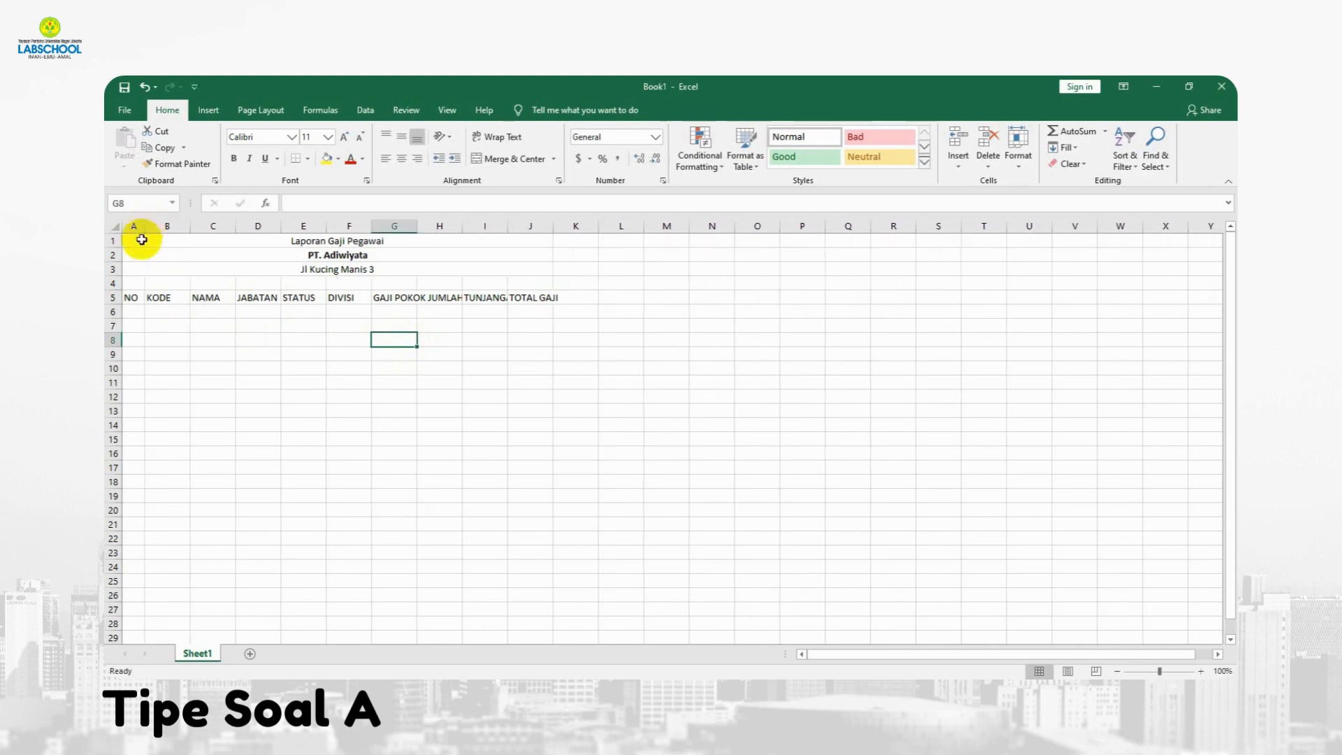
double_click(188, 226)
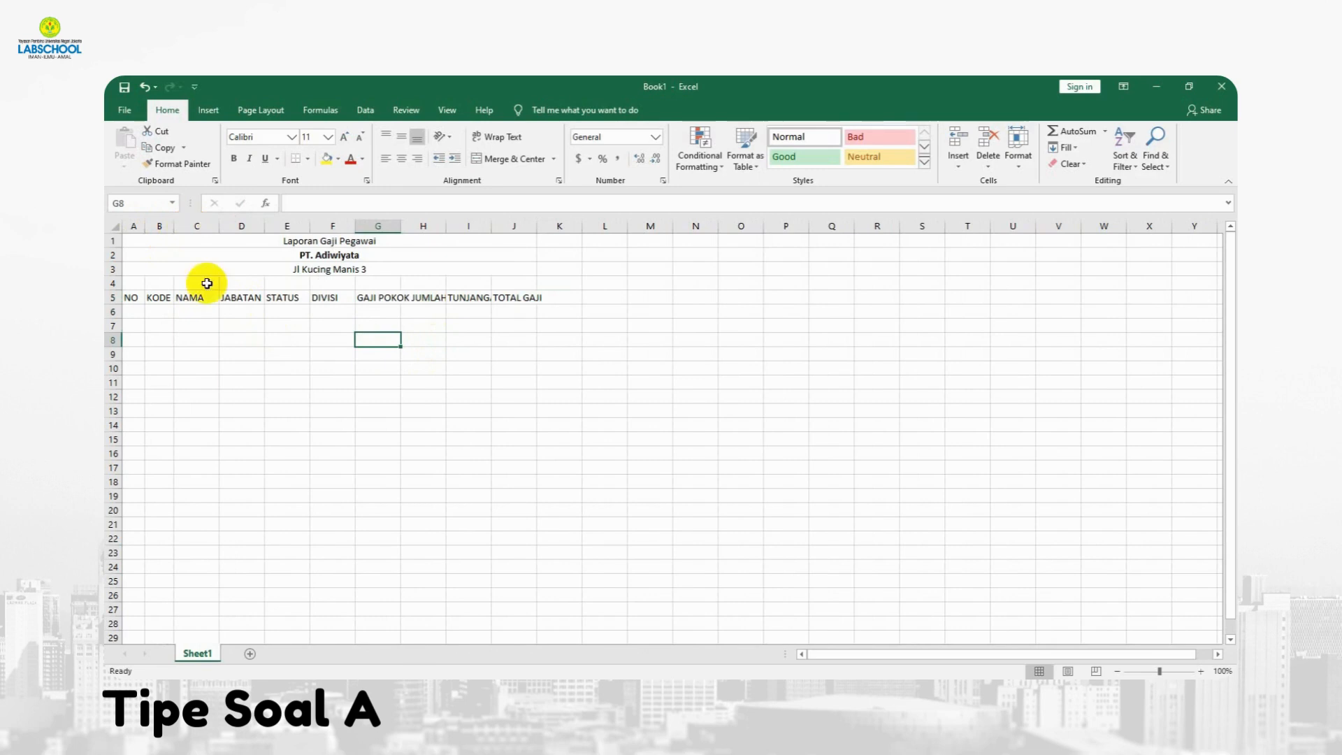
double_click(216, 225)
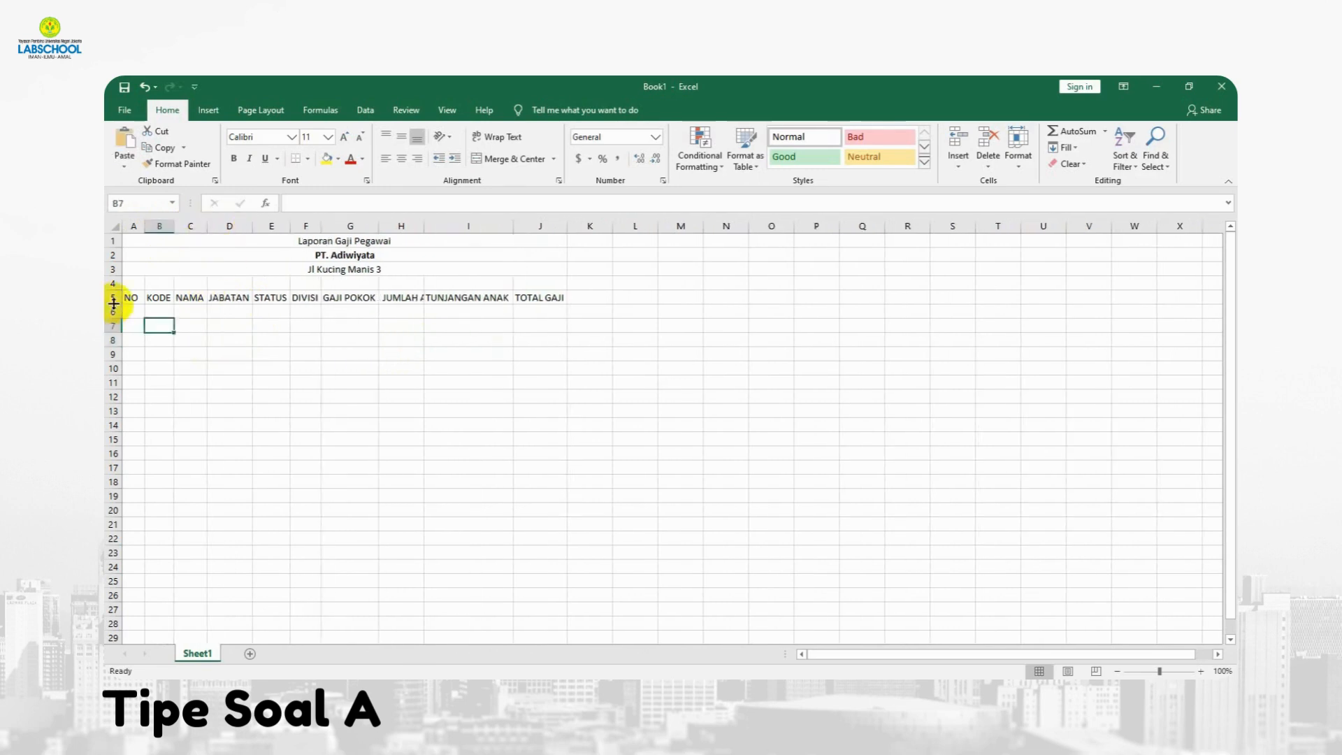
Number the rows 1 to 10 in A6:A15 by entering 1, 2 and 3 and filling the series down
click(127, 310)
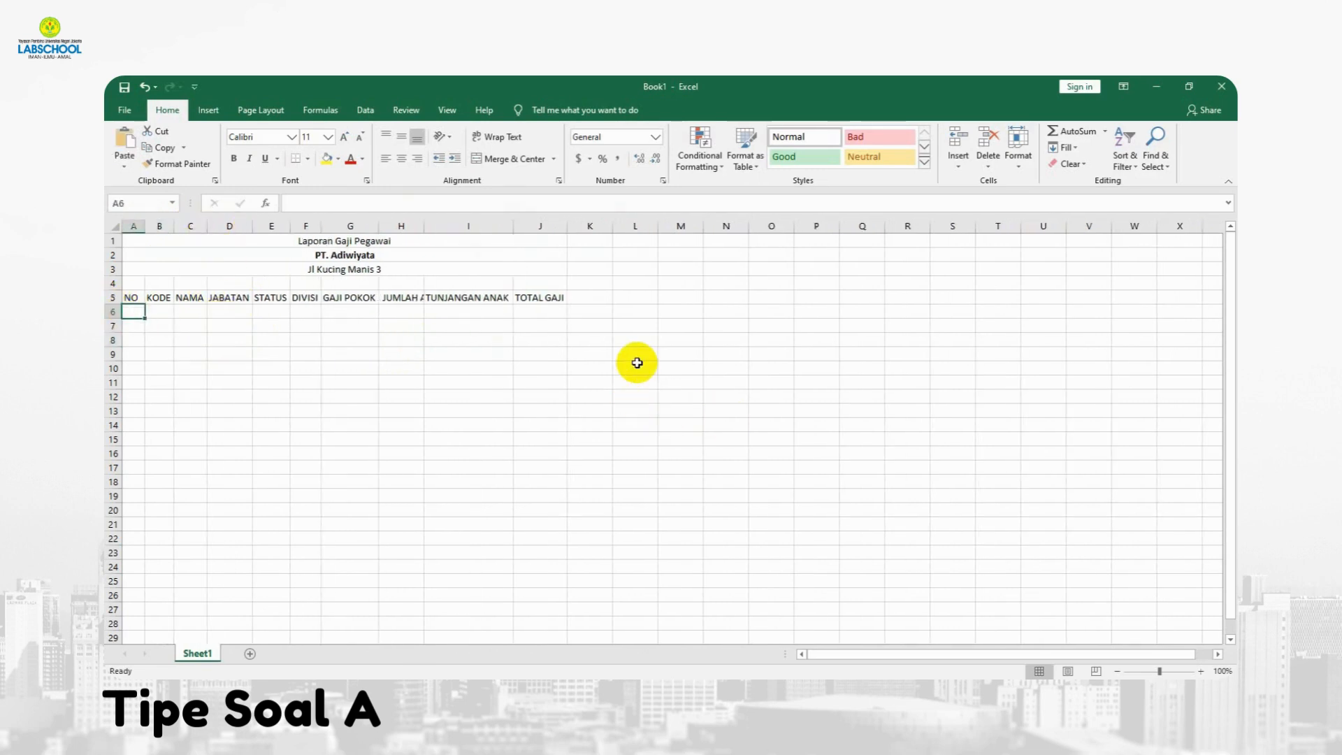
text(1)
key(Return)
text(2)
key(Return)
text(3)
key(Return)
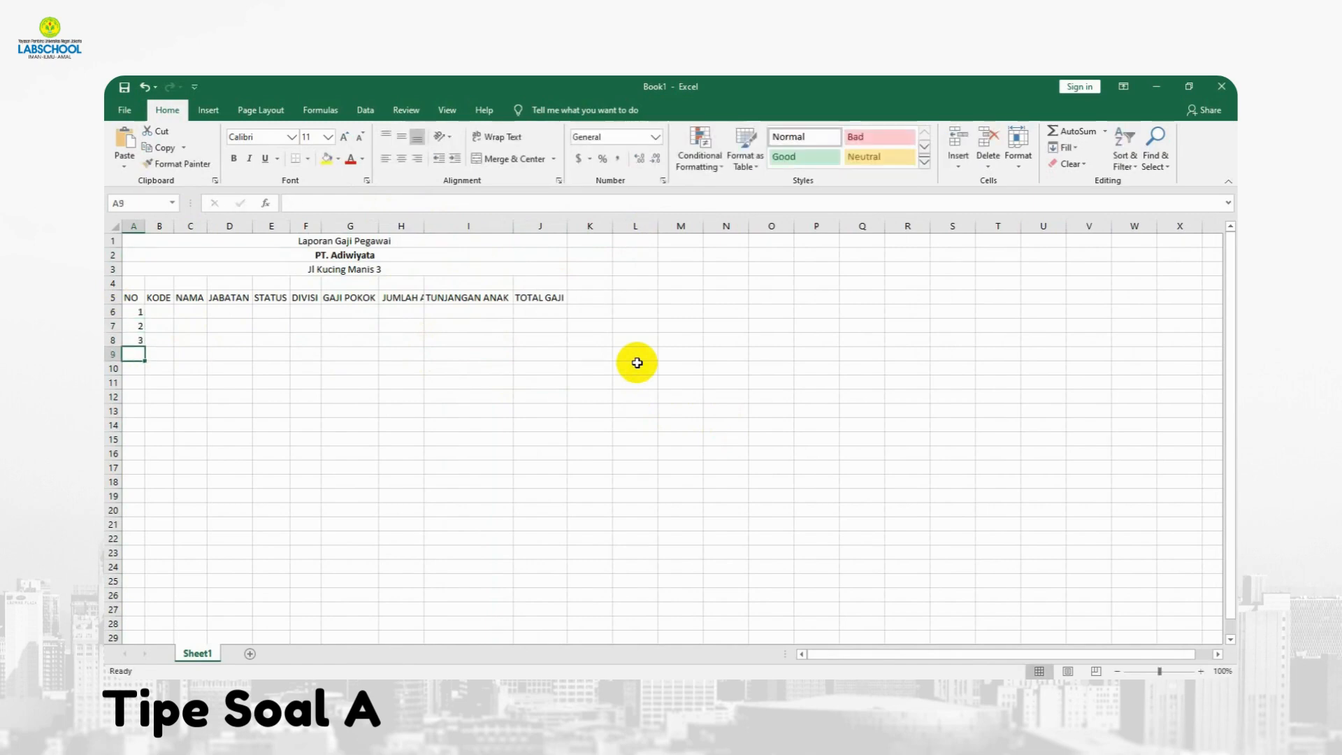
drag(135, 312, 135, 440)
click(229, 410)
Enter A-1-M, A-2-M, B-1-S, B-3-M, A-3-S, D-3-M, D-2-S, B-2-S, C-2-M and C-1-M in B6:B15 and autofit column B
click(164, 312)
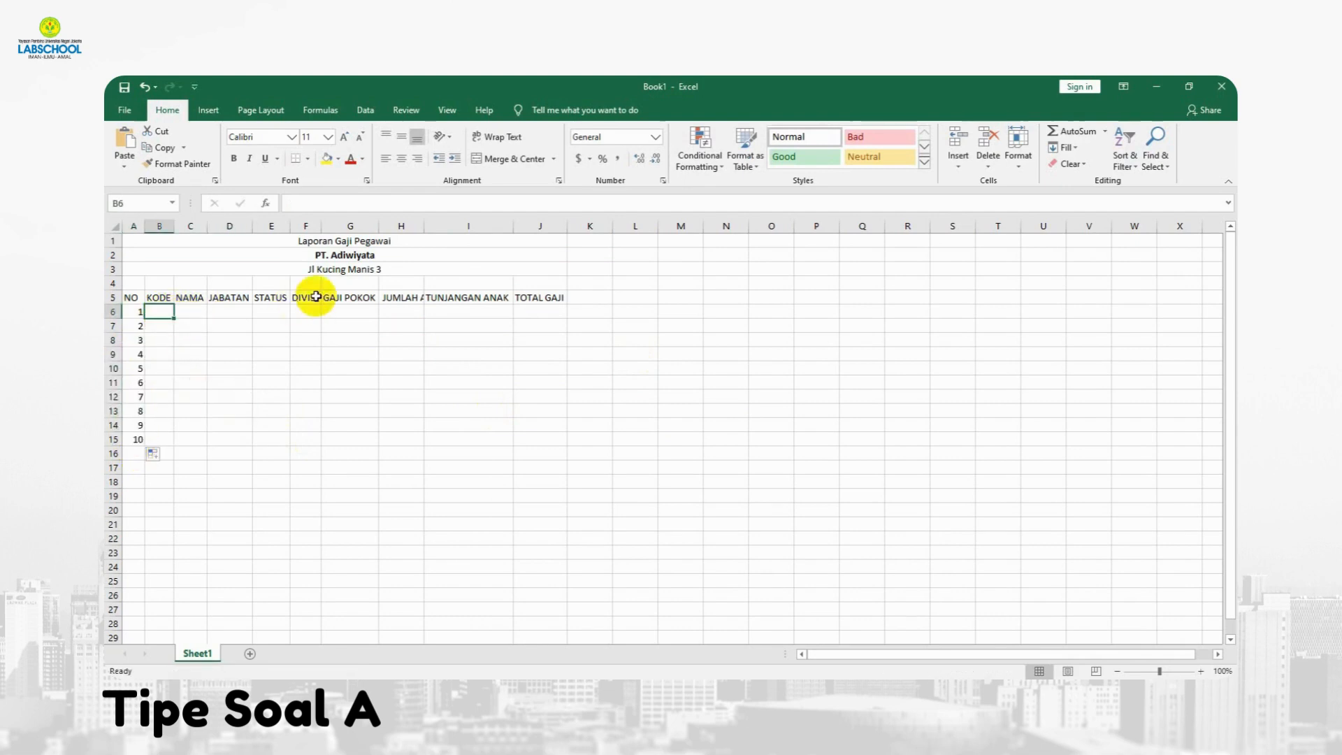
text(a)
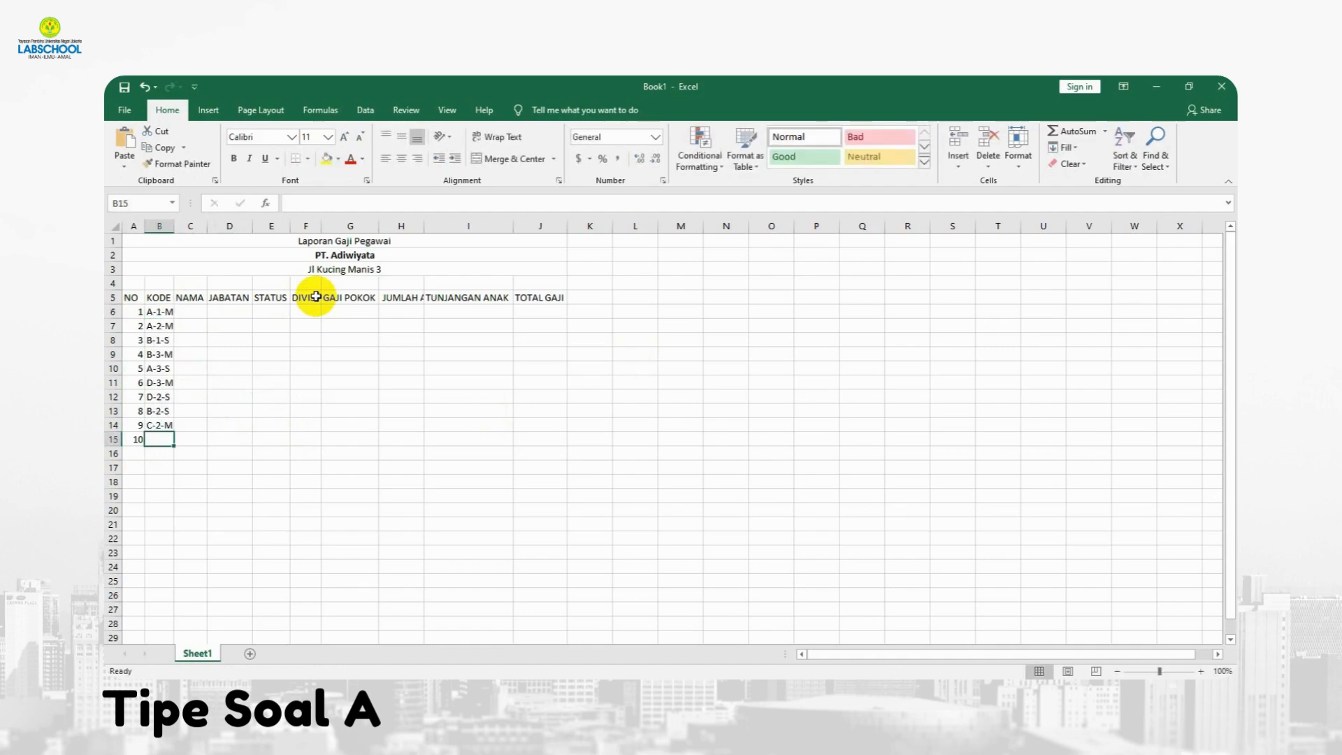
text(C-1-)
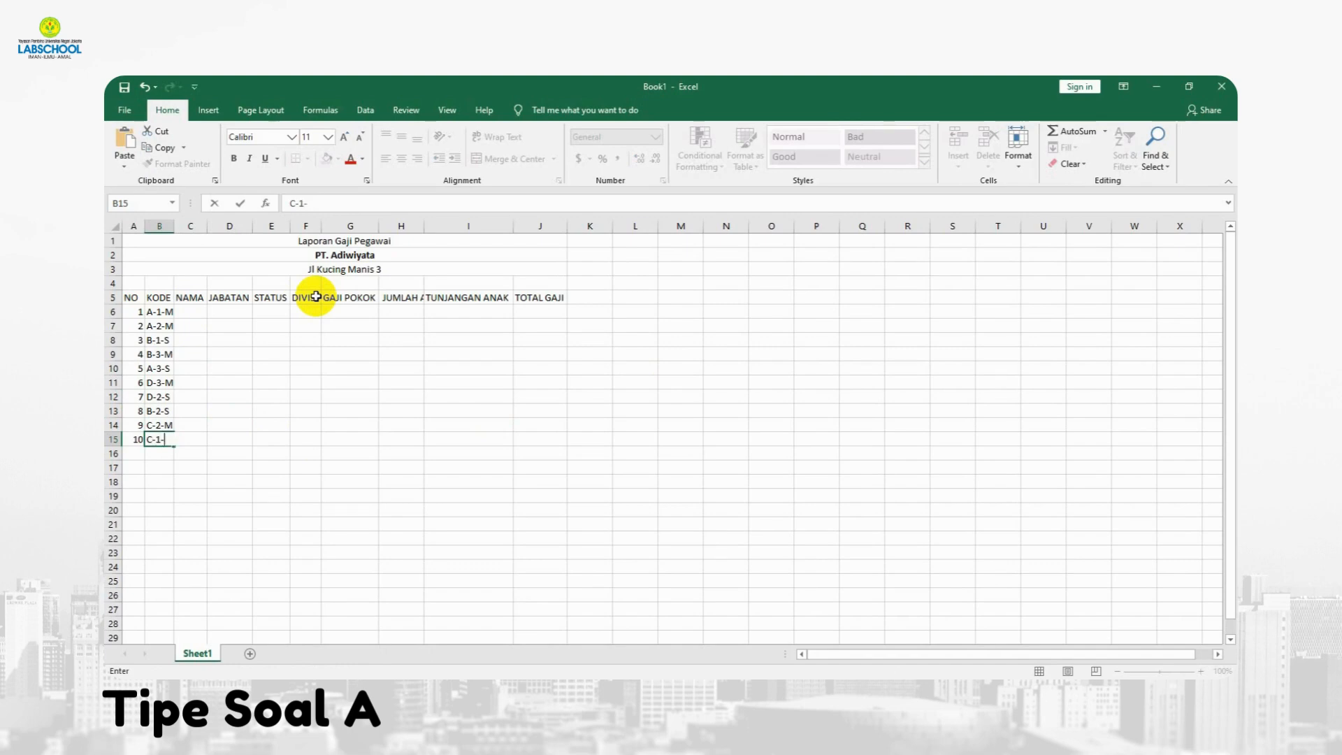
text(M)
key(Return)
double_click(175, 223)
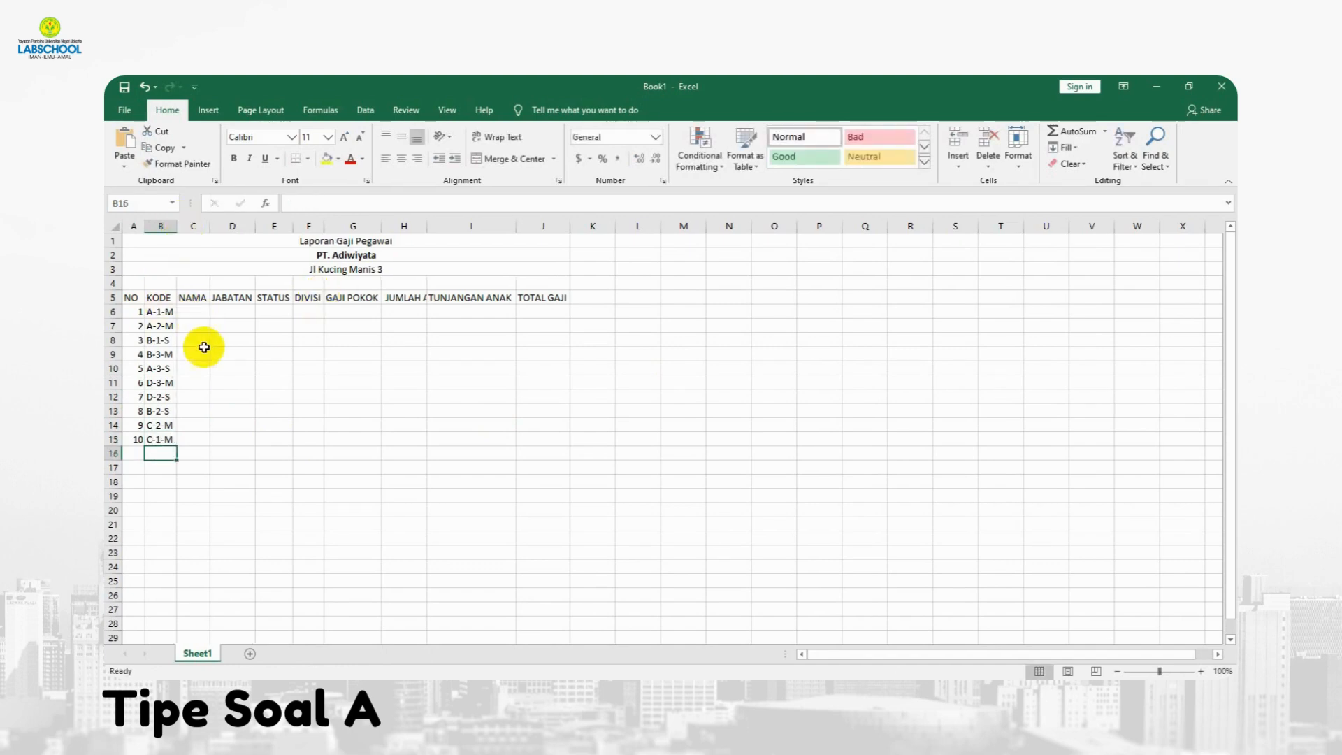
Enter the ten employees' names in the NAMA column, C6:C15, and autofit column C
click(204, 350)
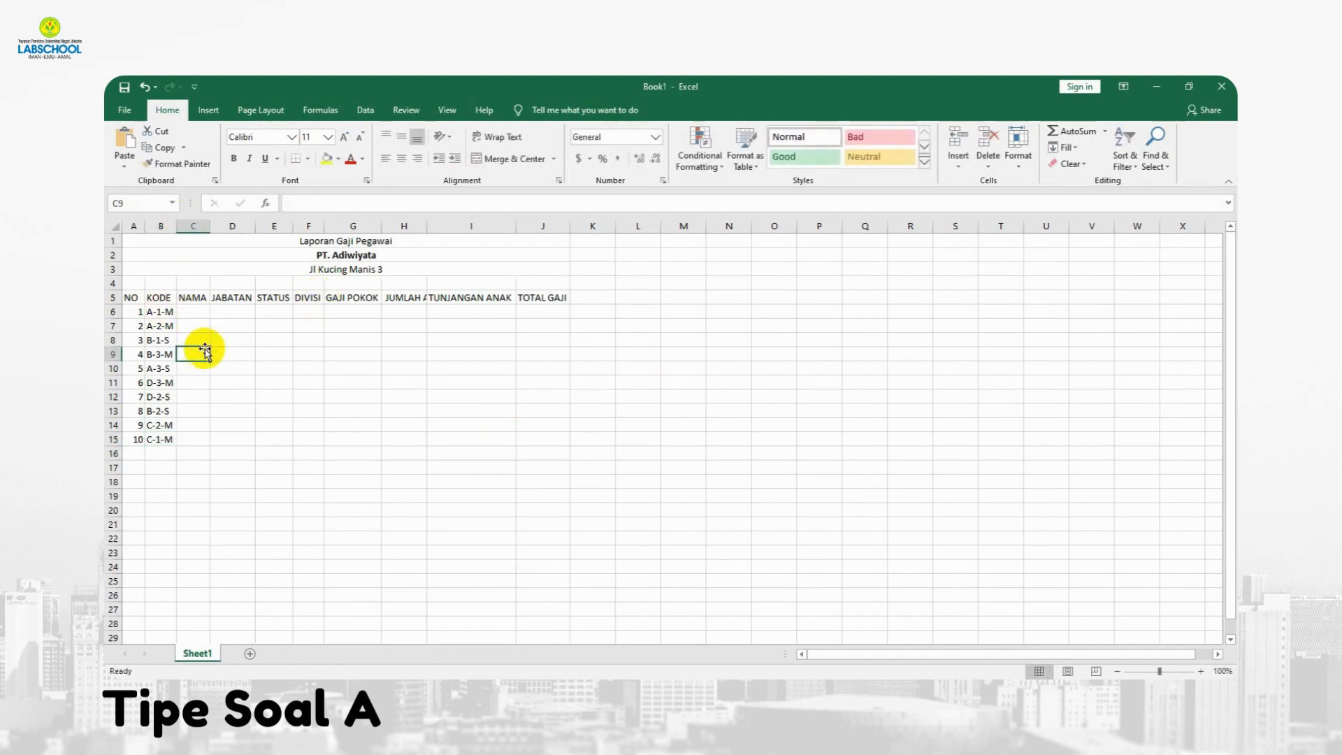
click(165, 313)
click(196, 311)
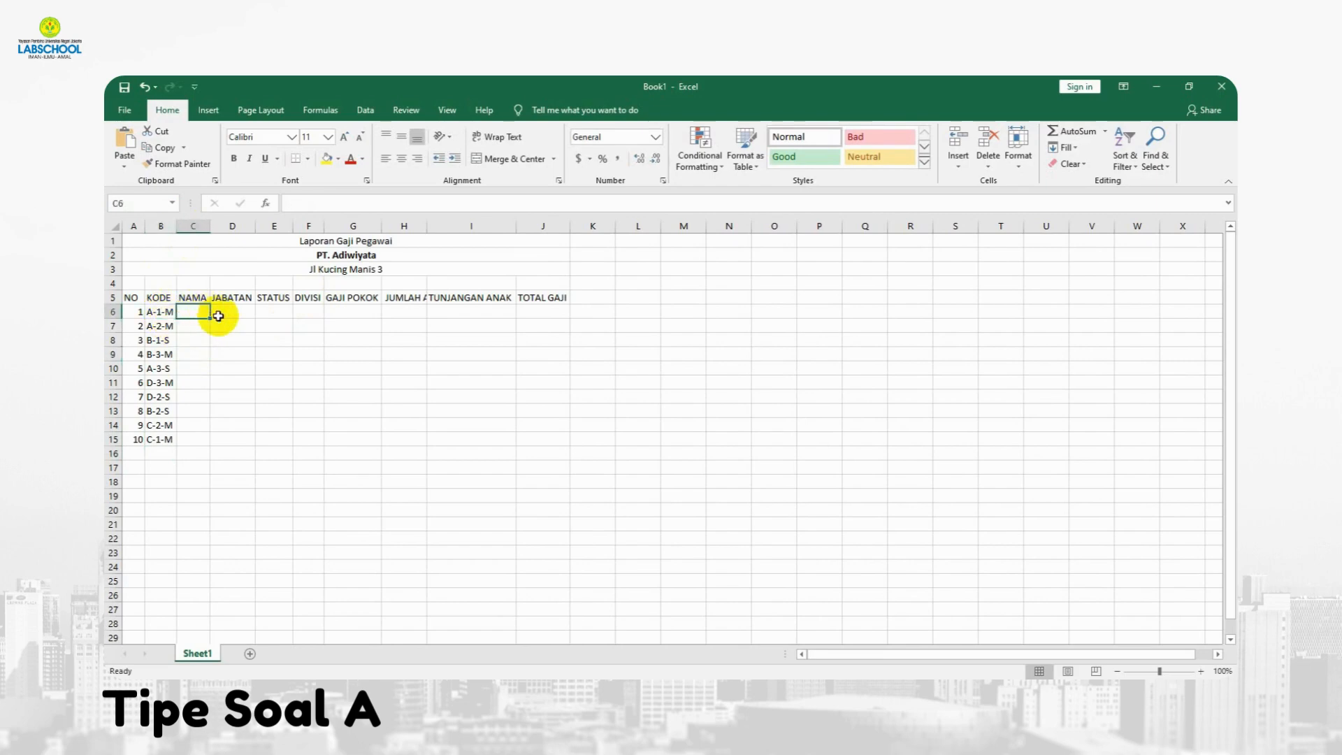
text(DEWIK)
key(Return)
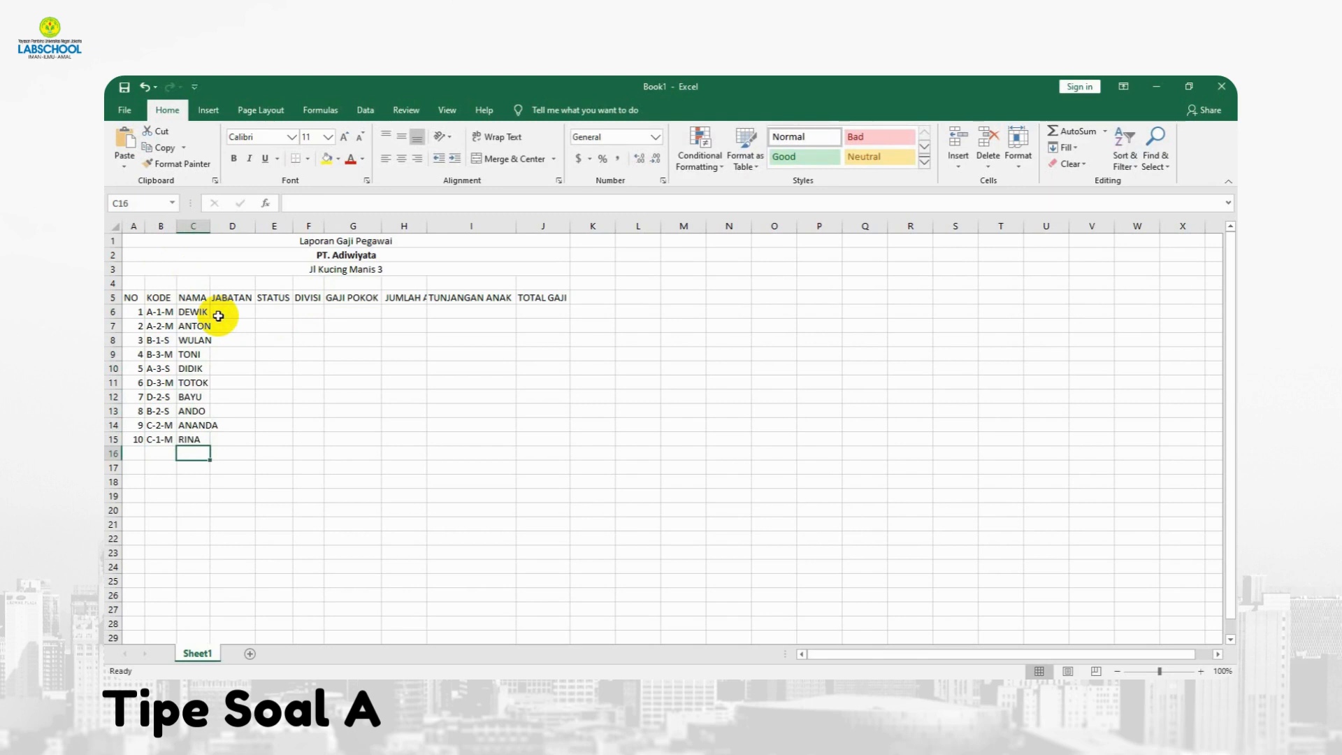
double_click(209, 226)
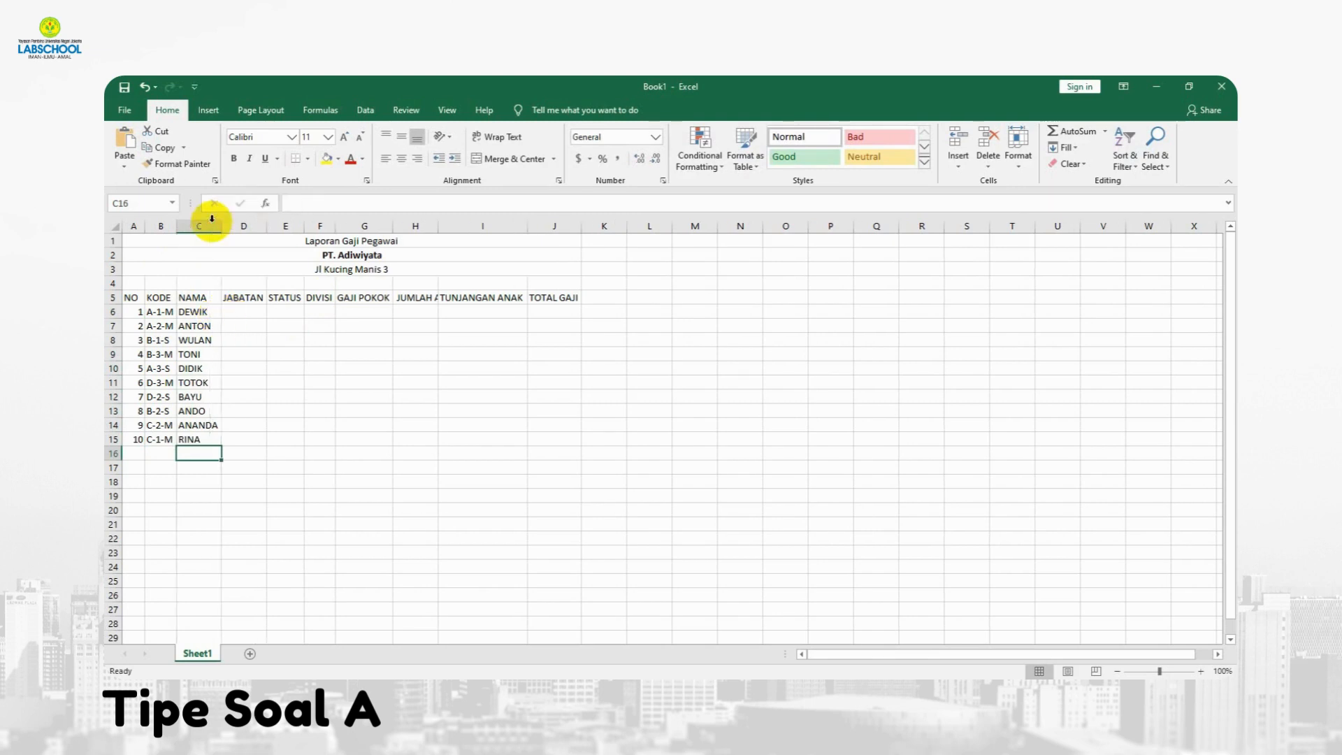
Autofit column H and enter 2, 3, 0, 1, 0, 3, 0, 0, 1 and 0 under JUMLAH ANAK in H6:H15
click(195, 383)
click(292, 369)
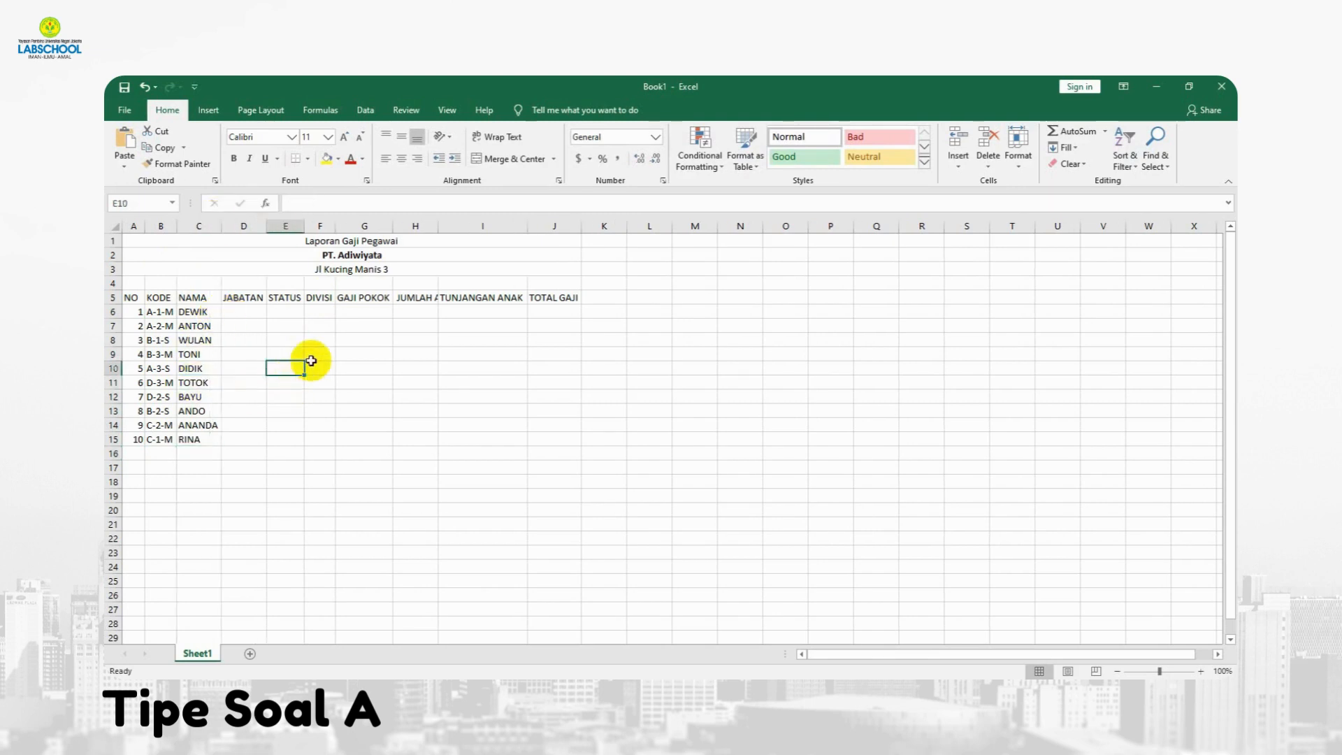
double_click(437, 226)
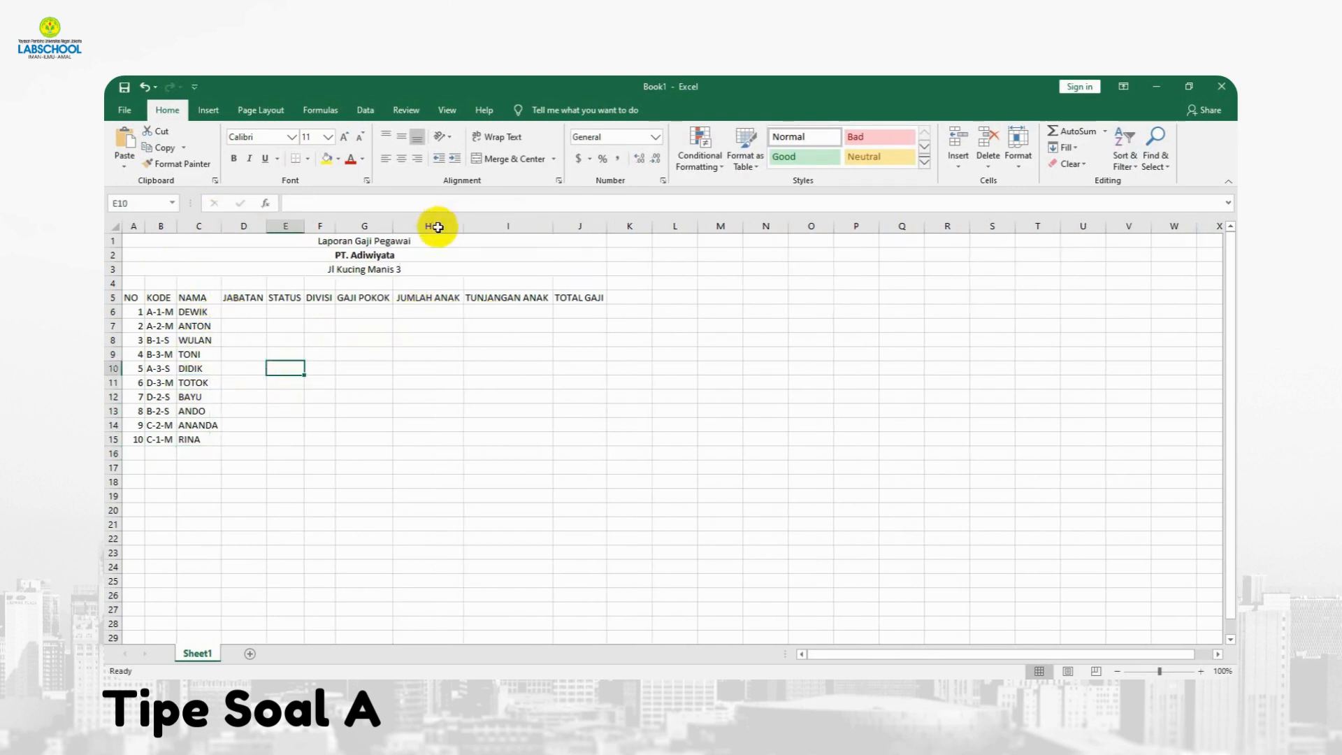
click(427, 312)
text(2)
key(Return)
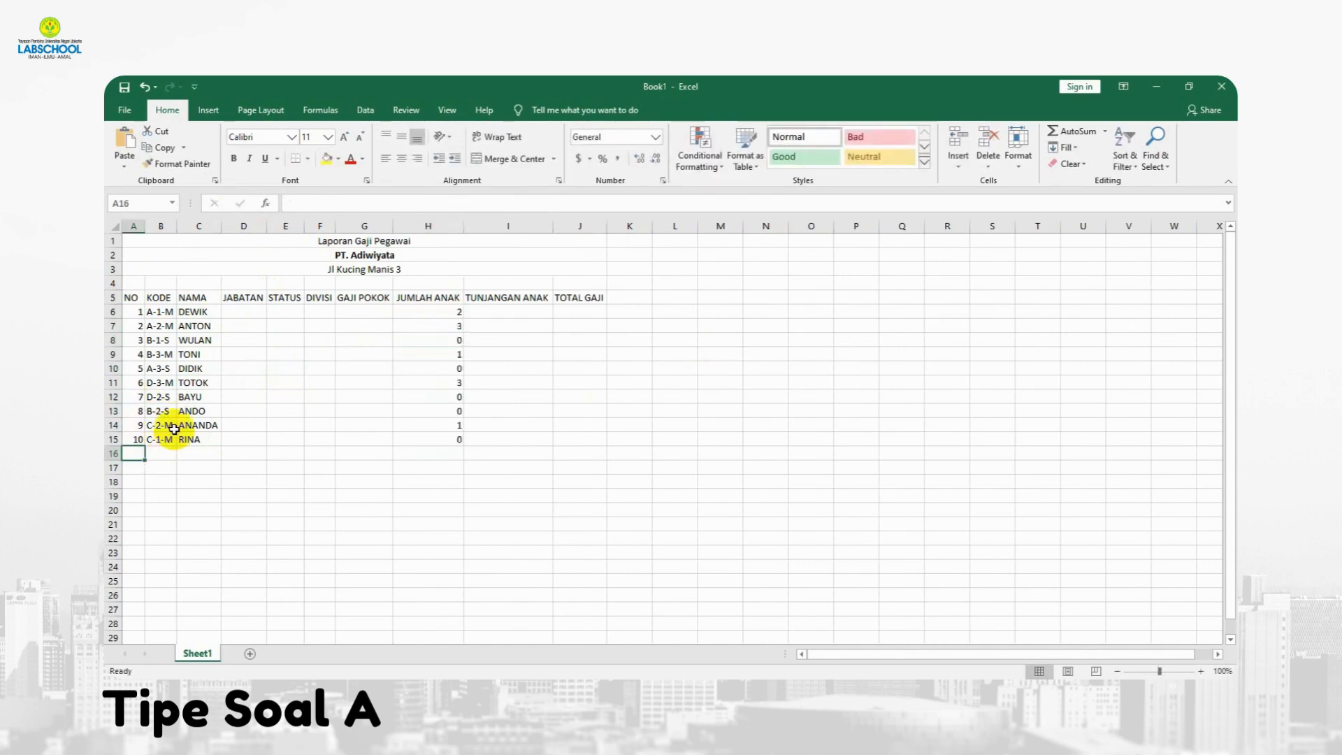
Enter the summary labels Total seluruh gaji, Gaji terbesar, Gaji terkecil, Gaji rata-rata and Jumlah data in A16 to A20
text(tO)
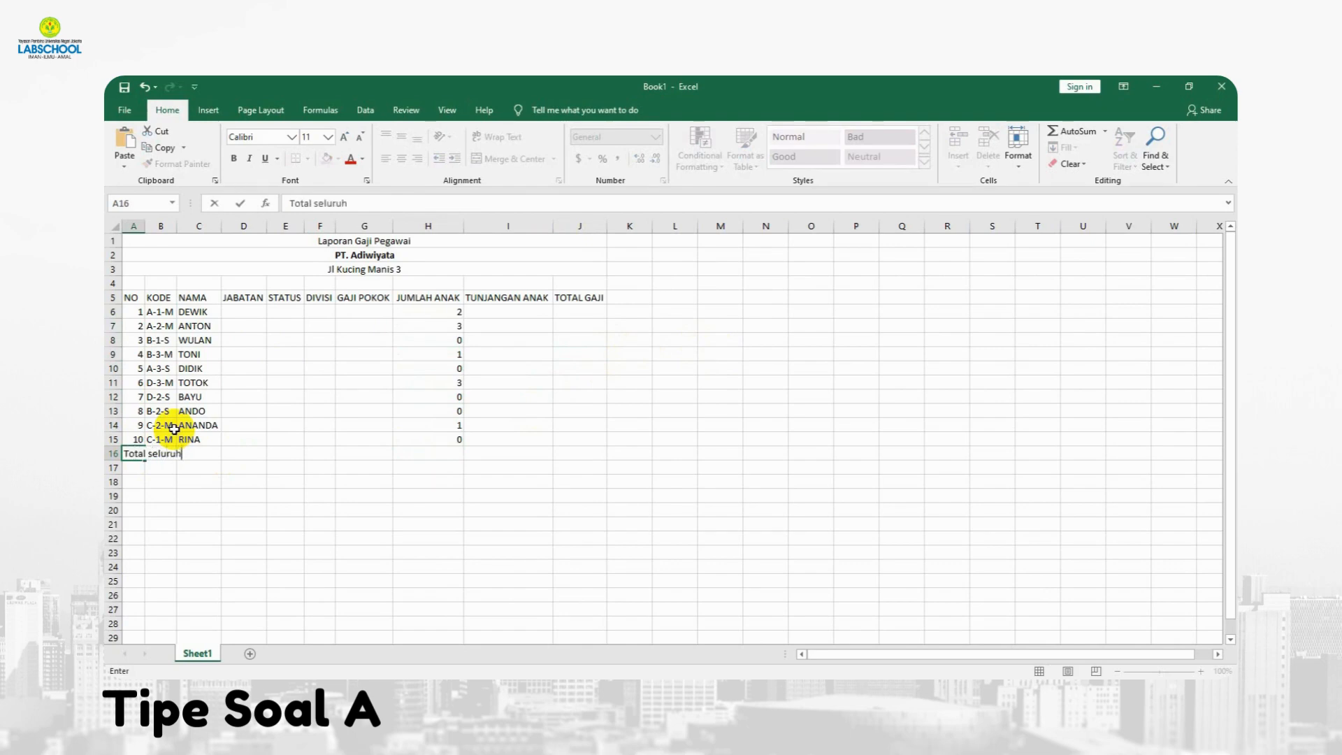
key(Return)
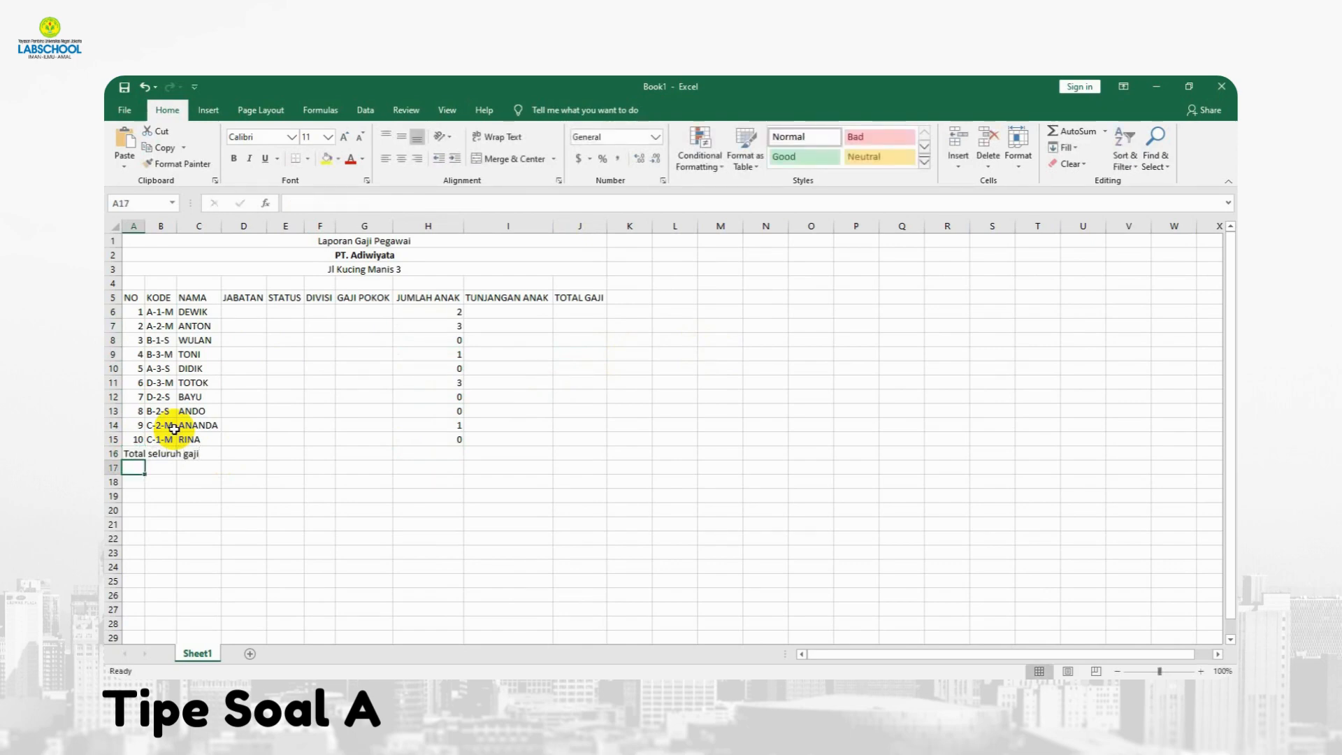
text(Gaji)
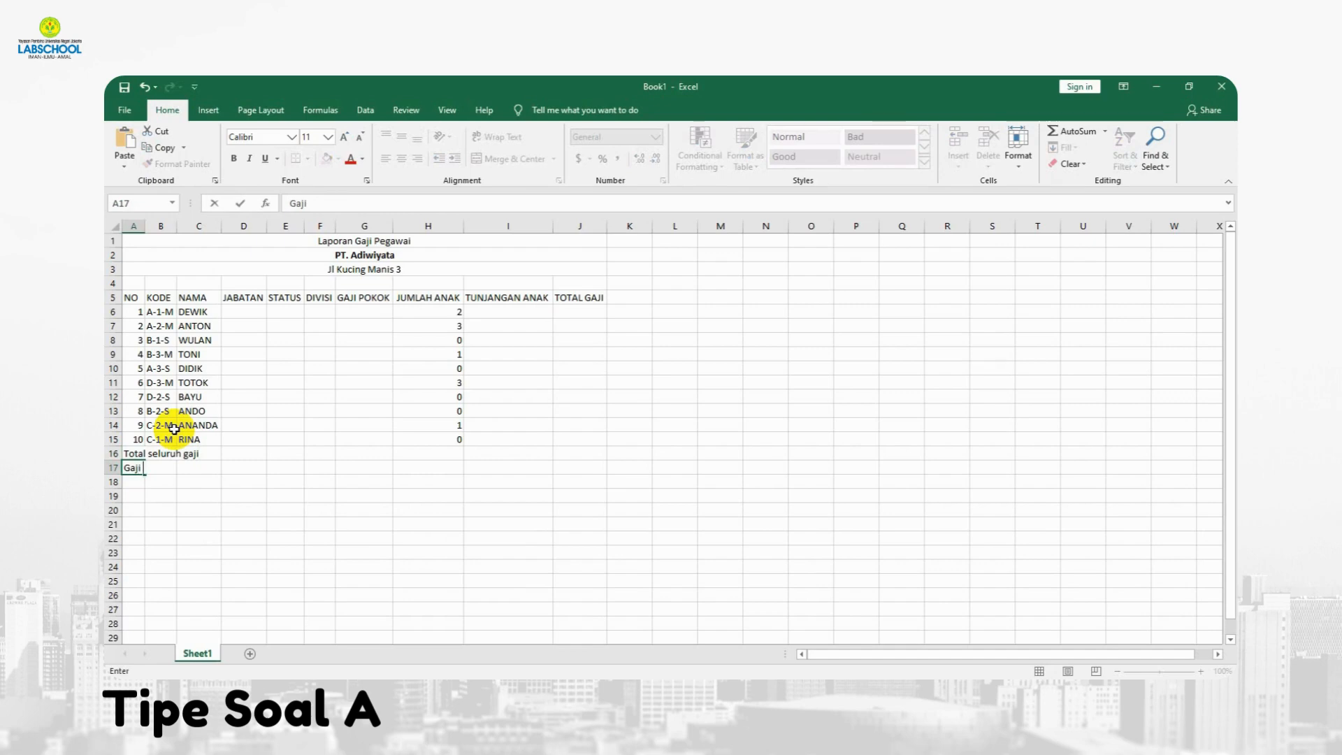
text( terbesar)
key(Return)
text(Gaji terkecil)
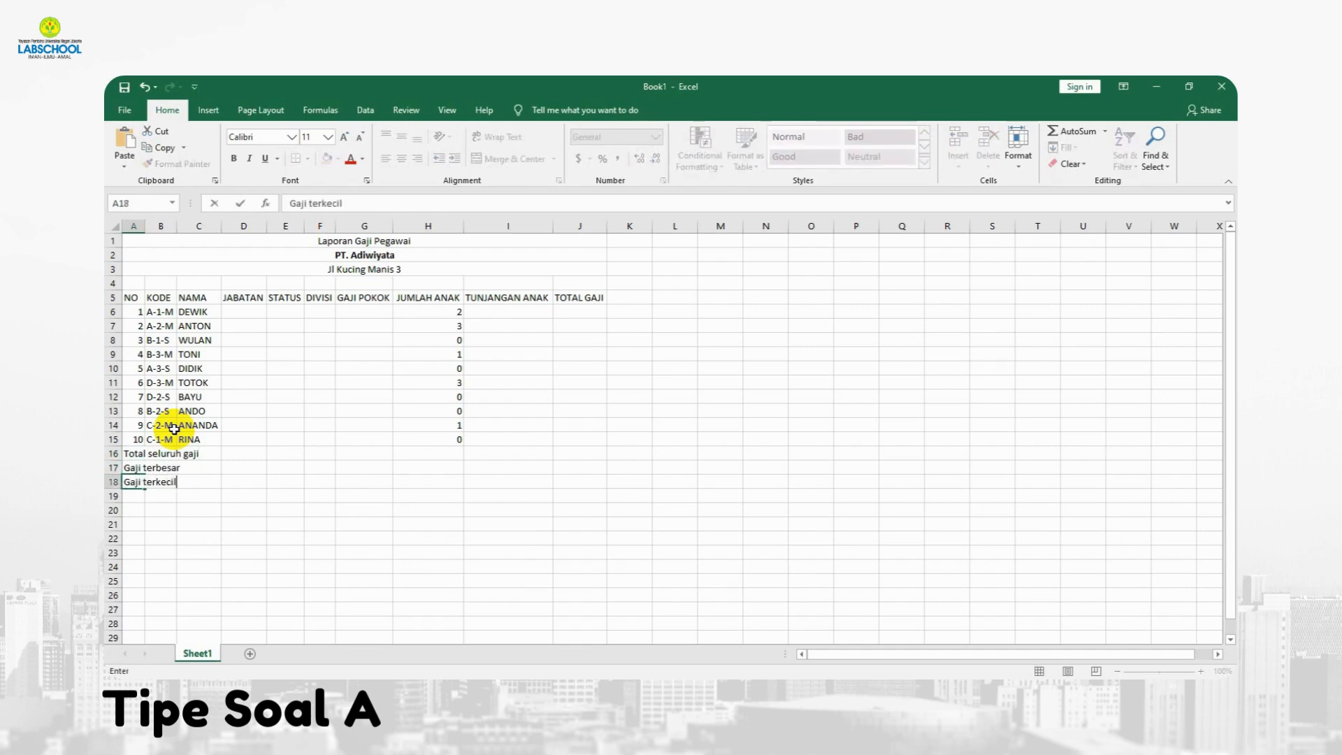
key(Return)
text(Gaji rata)
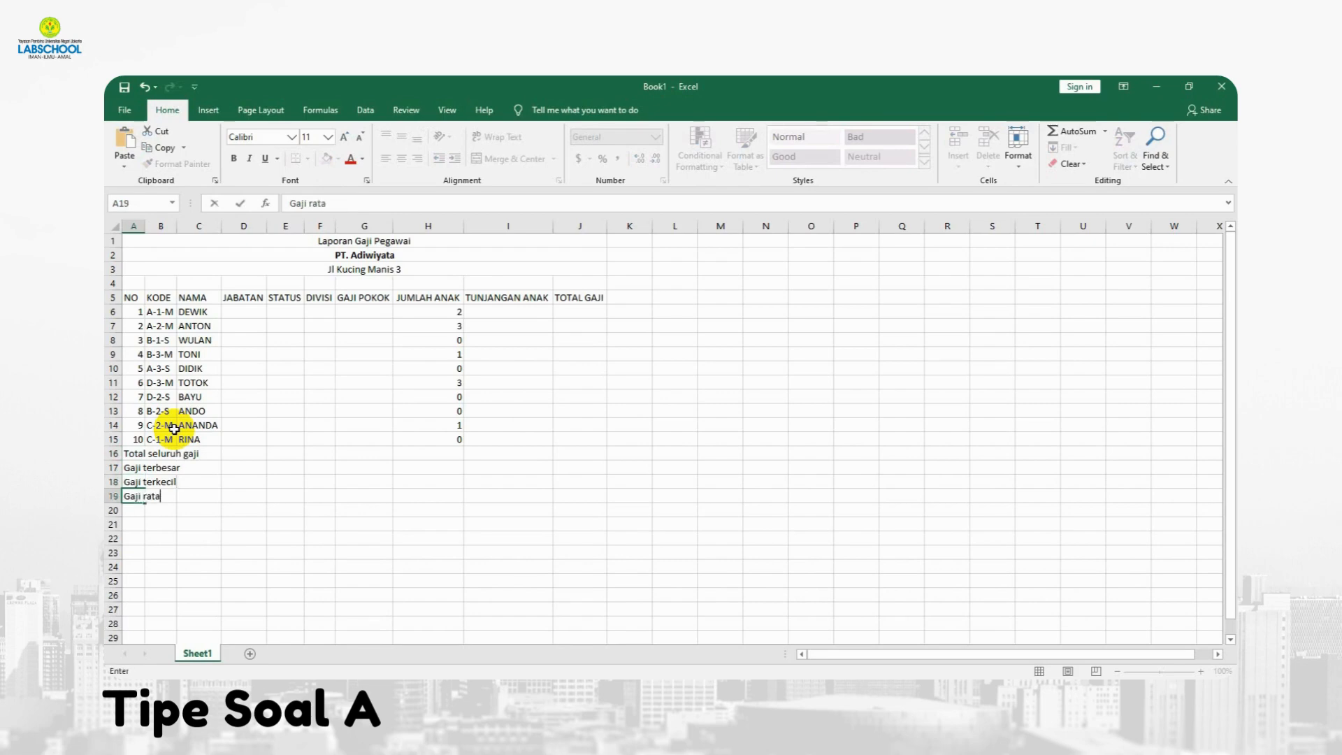
text(-rata)
key(Return)
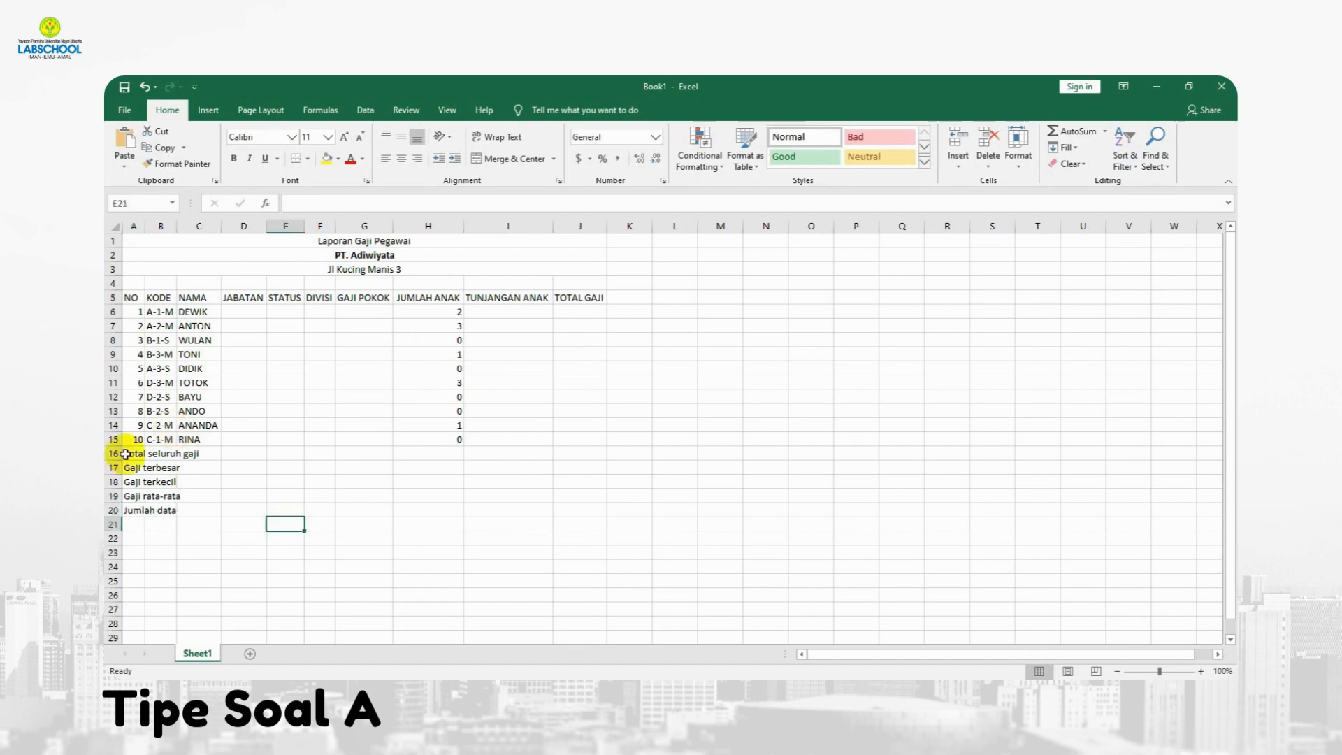
Merge and center each summary label across columns A to I in rows 16 to 20
drag(129, 454, 519, 452)
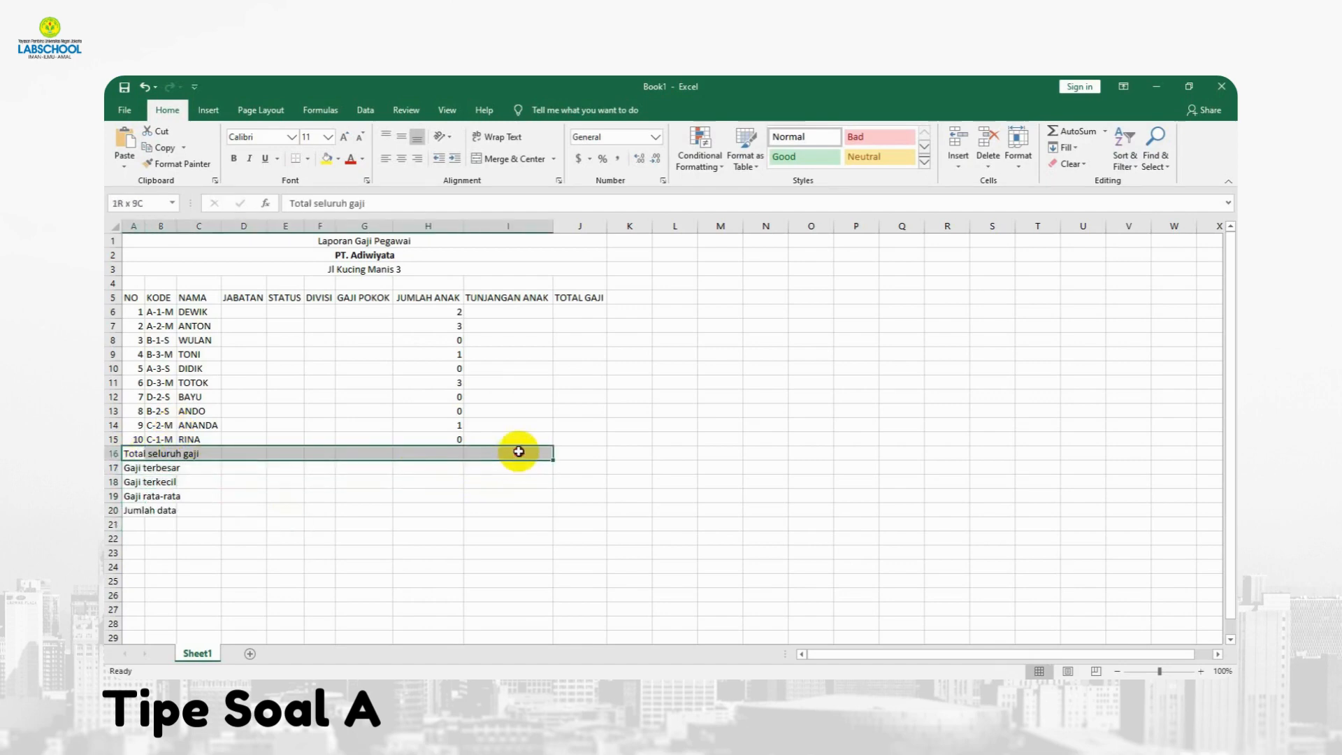
click(504, 158)
drag(132, 481, 499, 480)
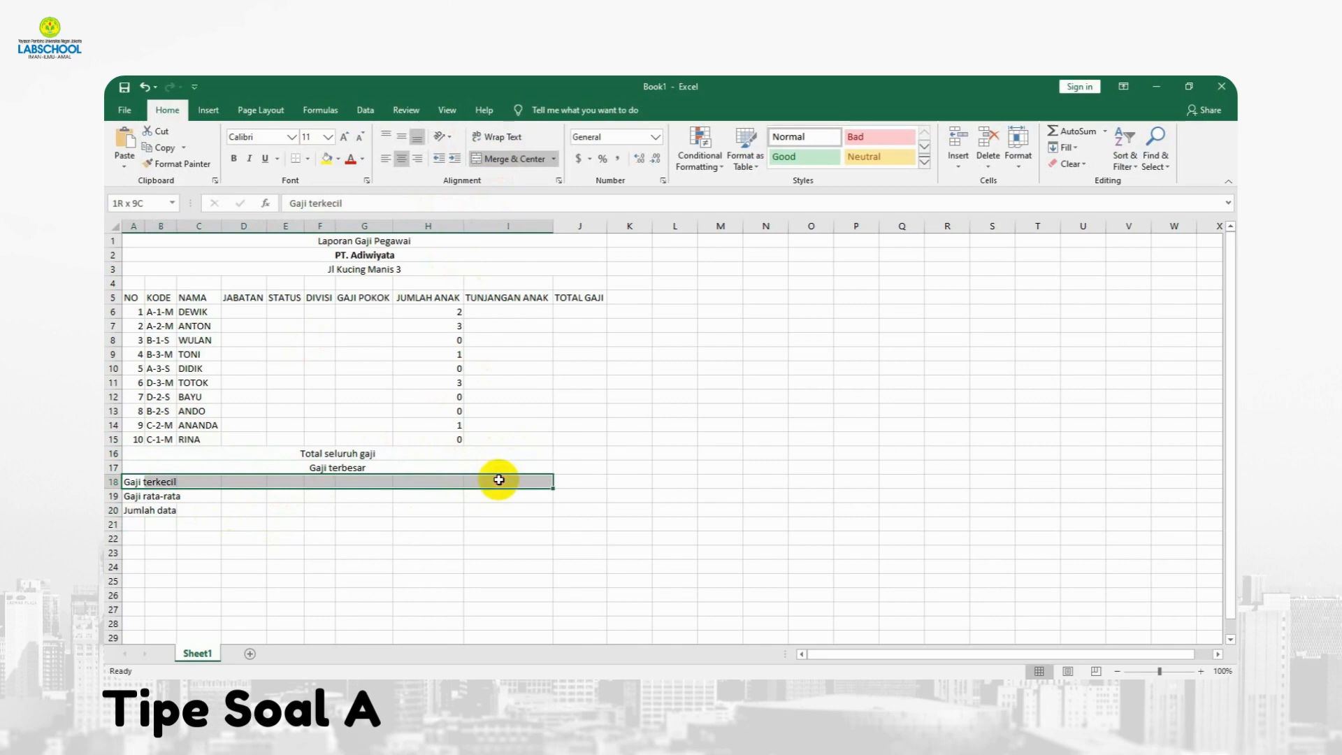
click(503, 159)
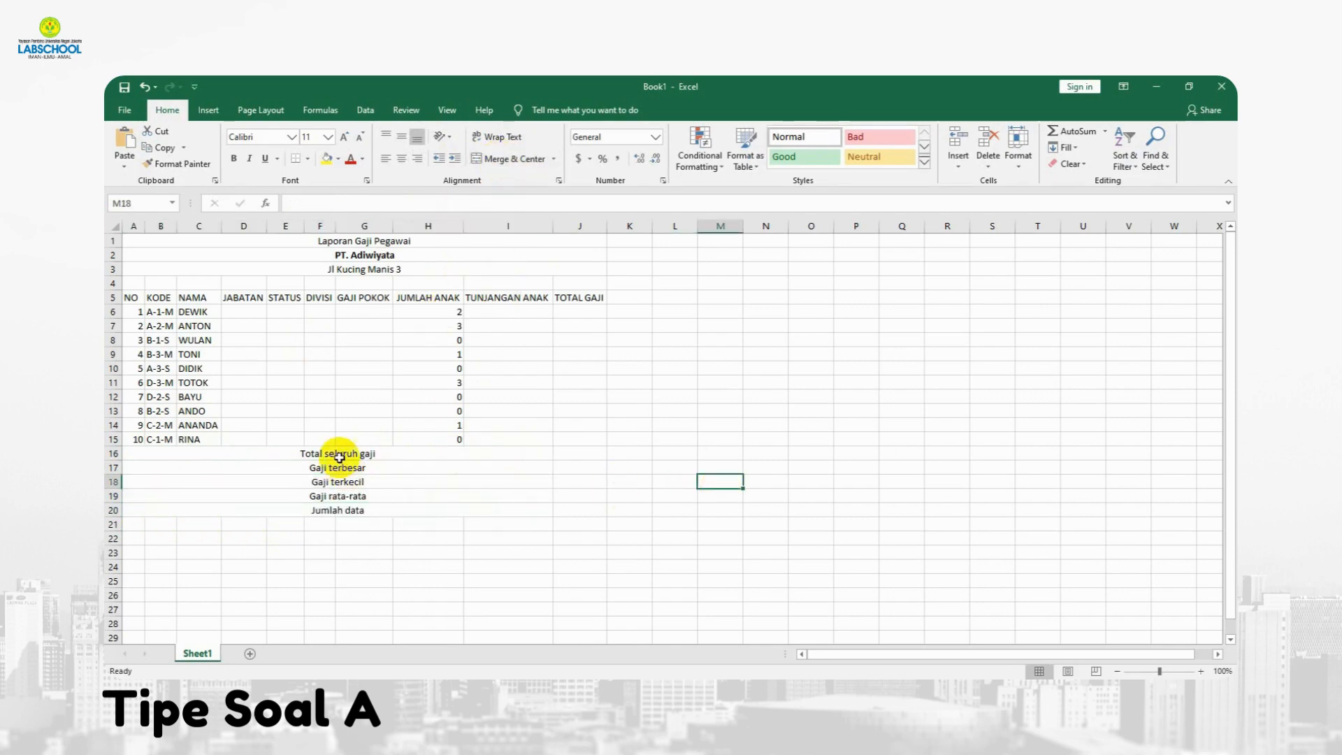
drag(308, 453, 334, 517)
click(385, 159)
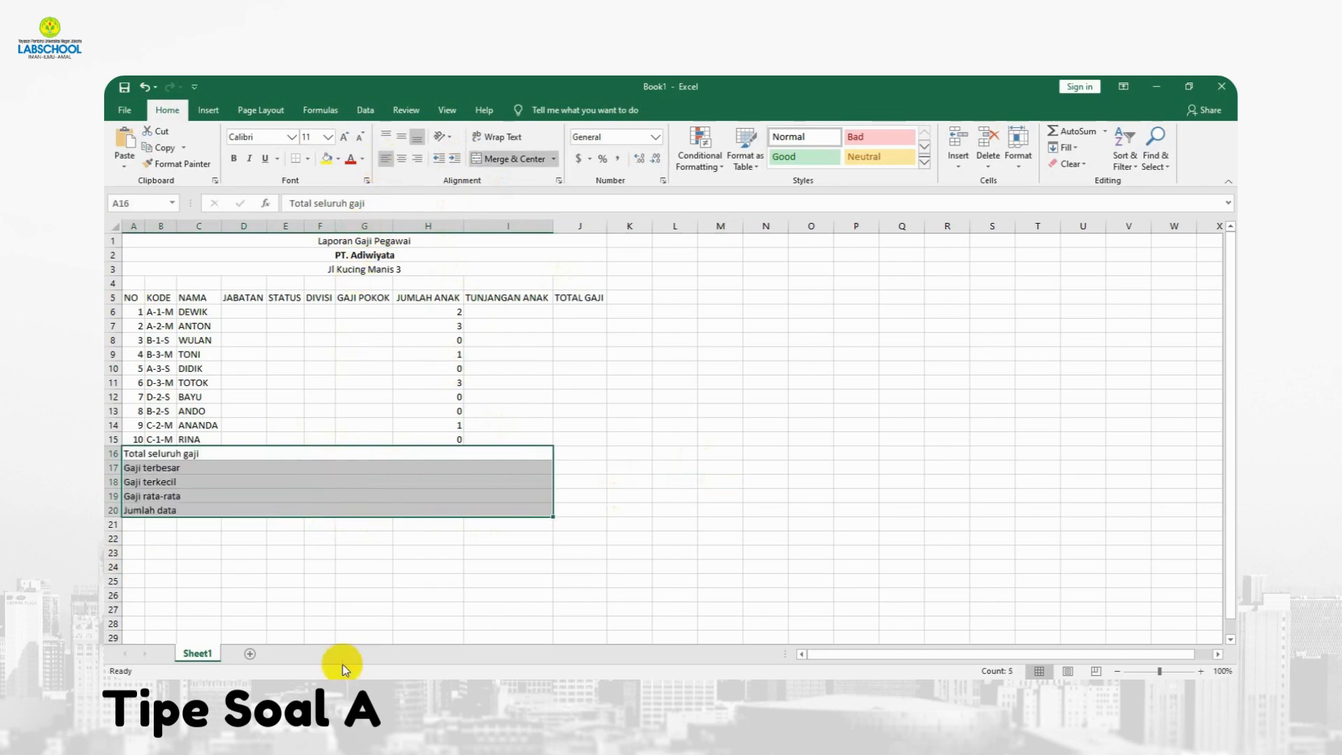
click(401, 159)
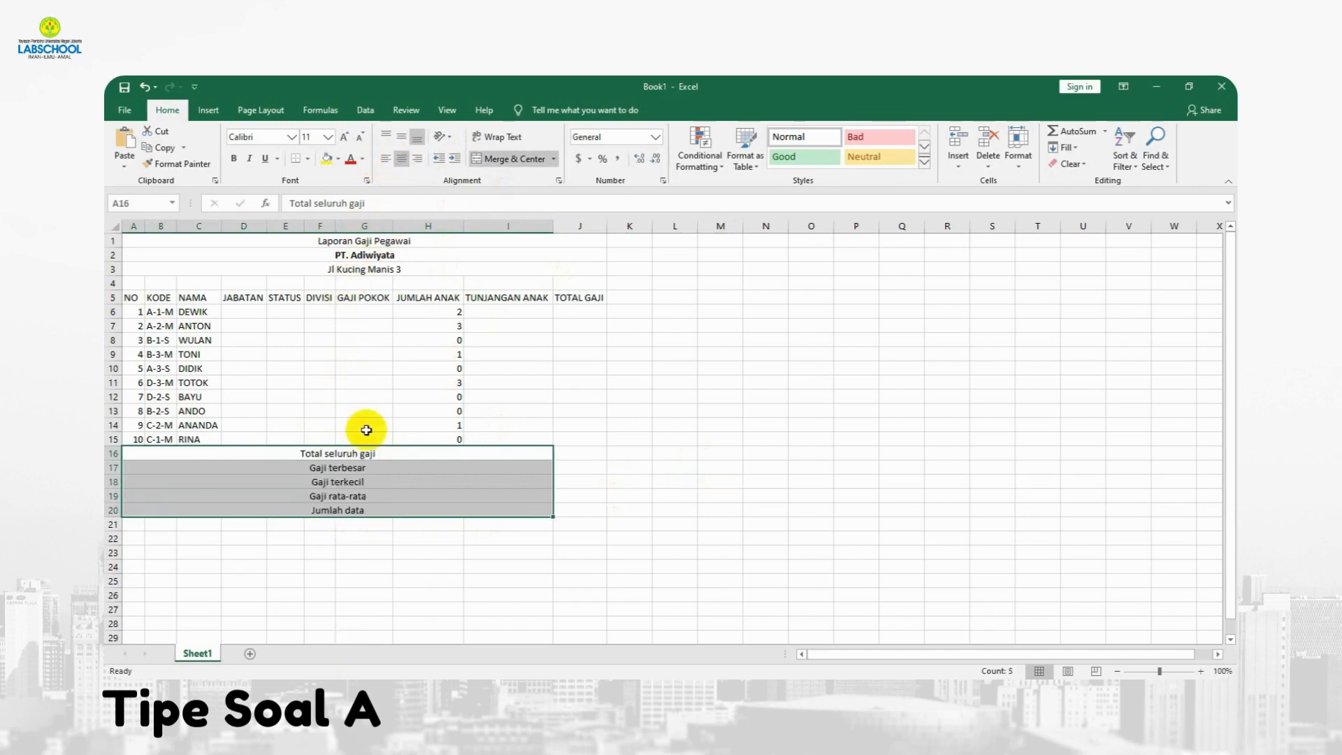
click(351, 557)
click(503, 554)
Apply All Borders to the whole table, A5:J20
drag(128, 295, 527, 408)
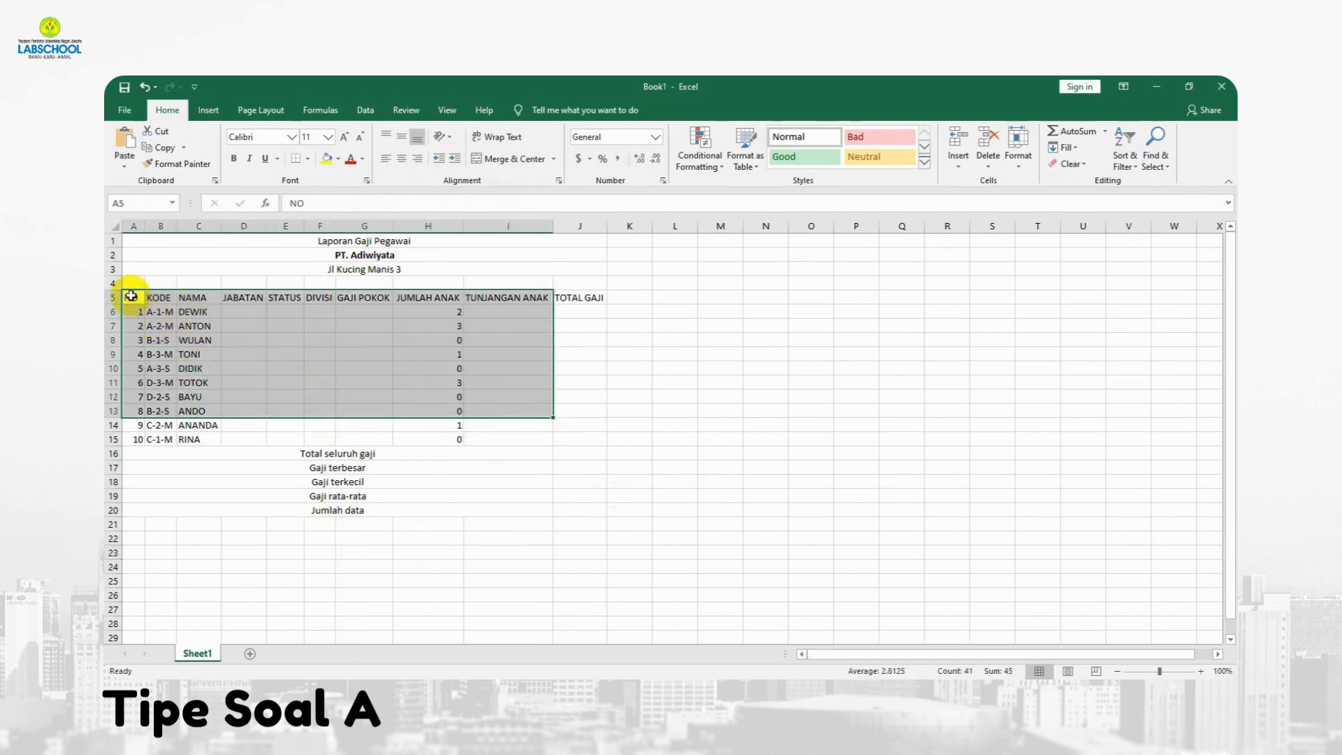
drag(127, 295, 569, 508)
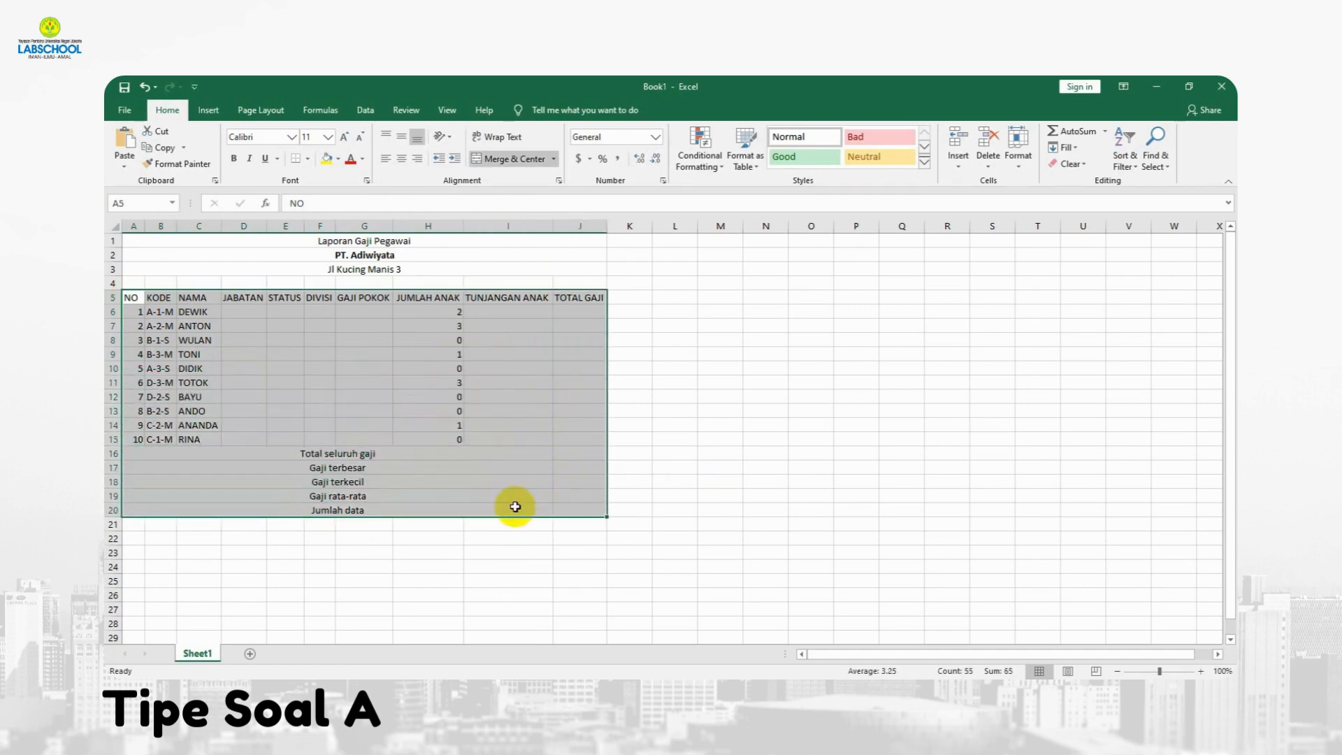
click(307, 159)
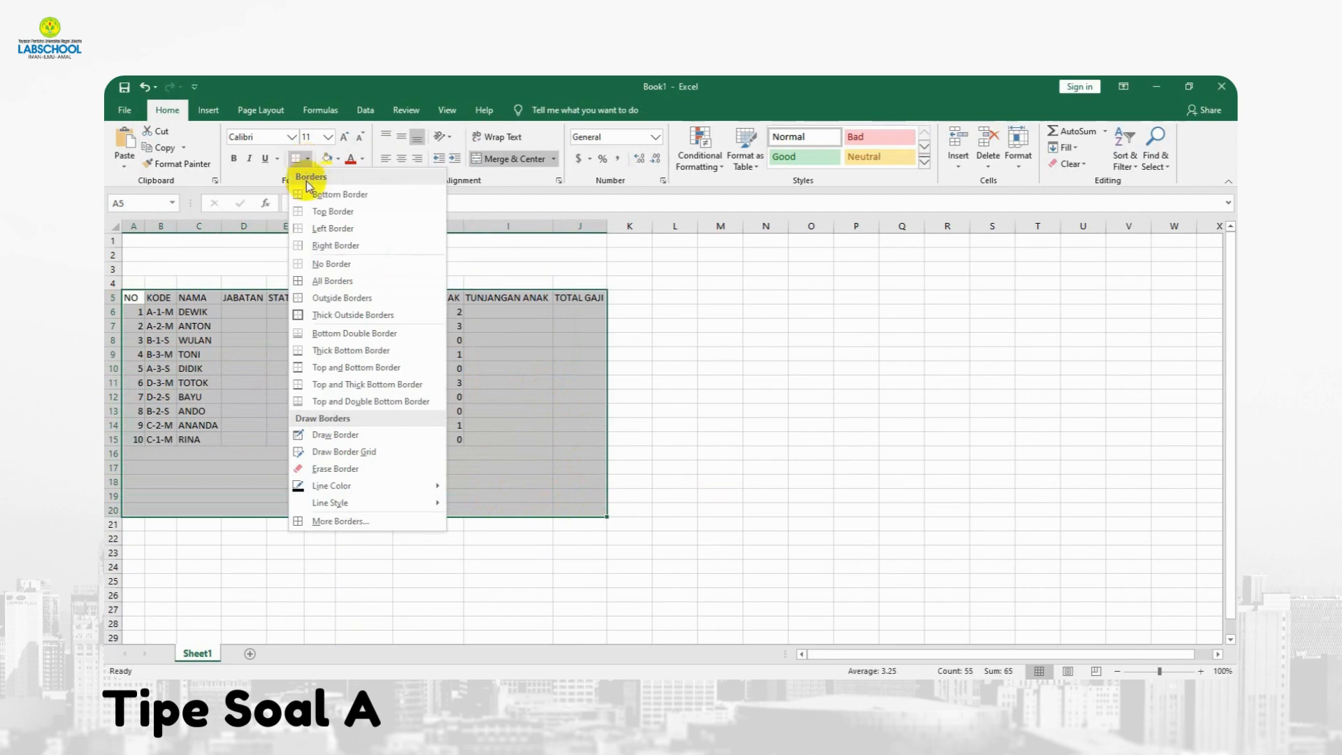
click(349, 280)
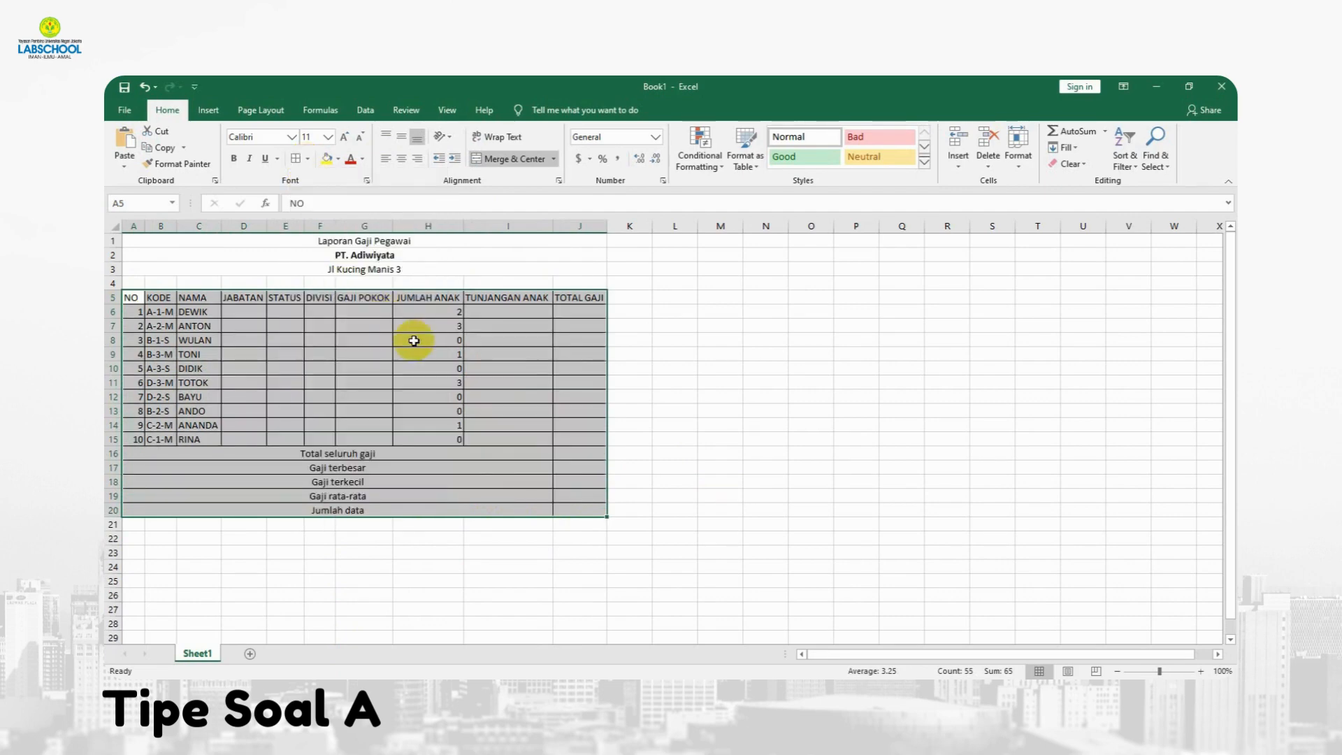
click(629, 380)
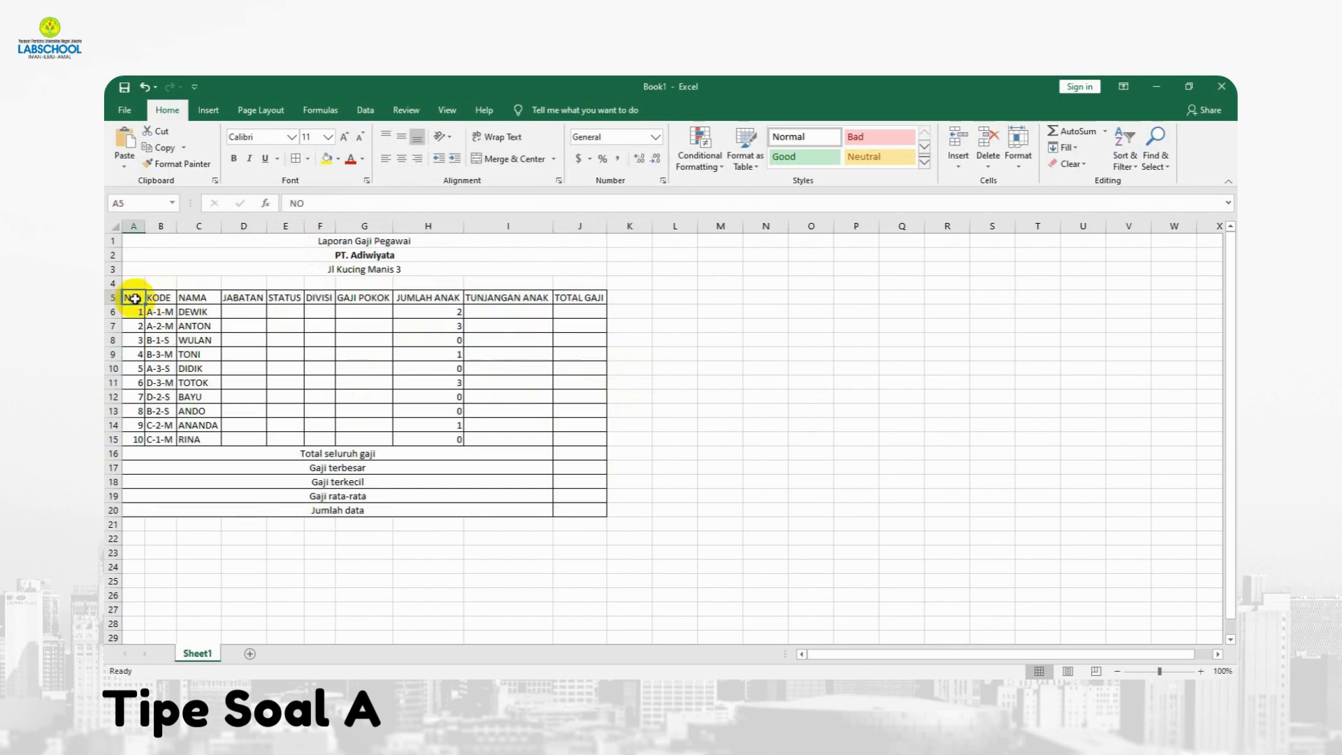
Fill the heading row A5:J5 with light green and make its text bold
drag(132, 297, 579, 297)
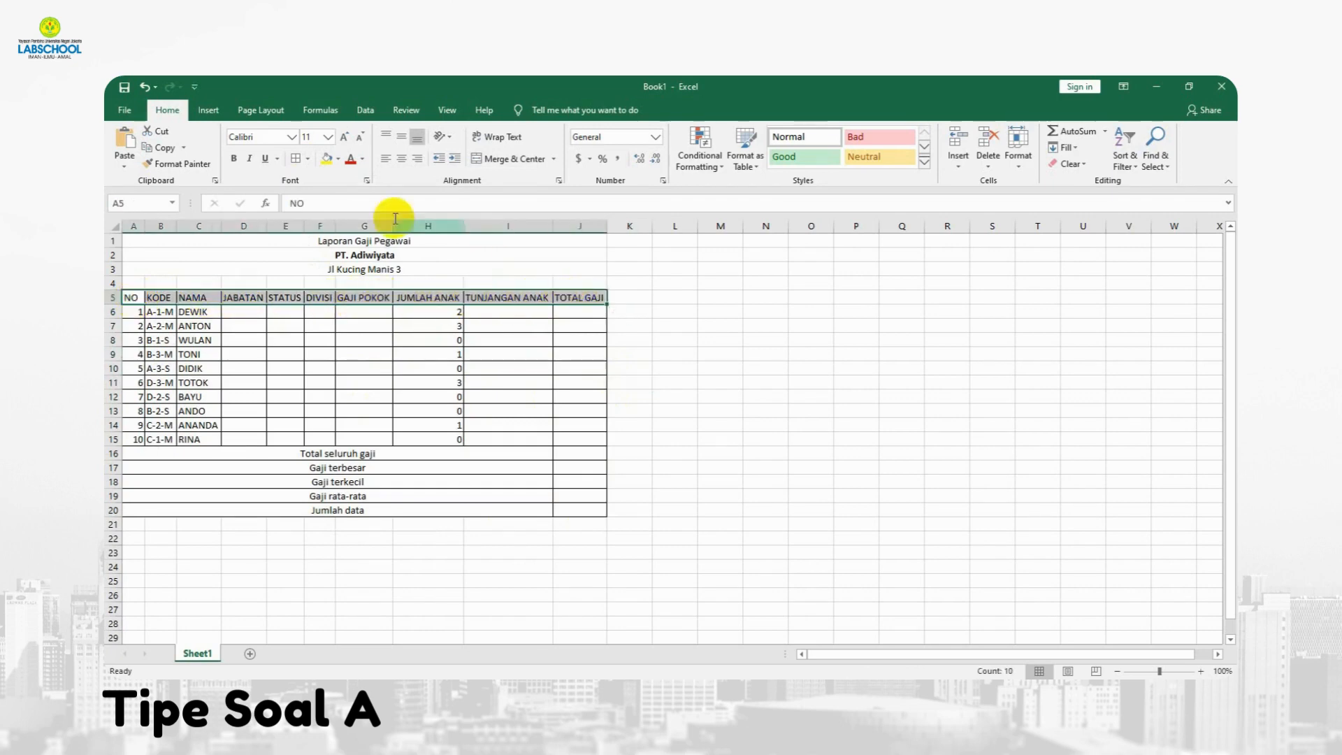
click(339, 158)
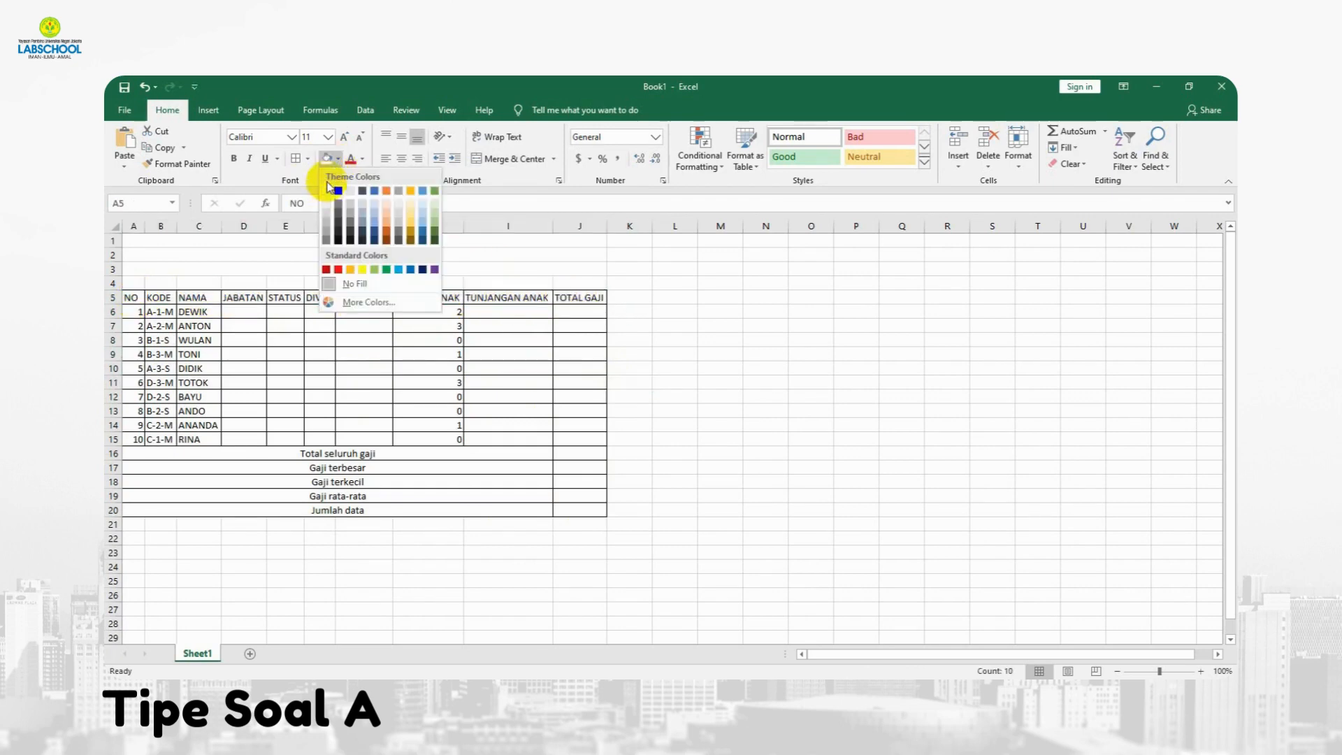
click(434, 219)
click(620, 350)
drag(130, 297, 572, 297)
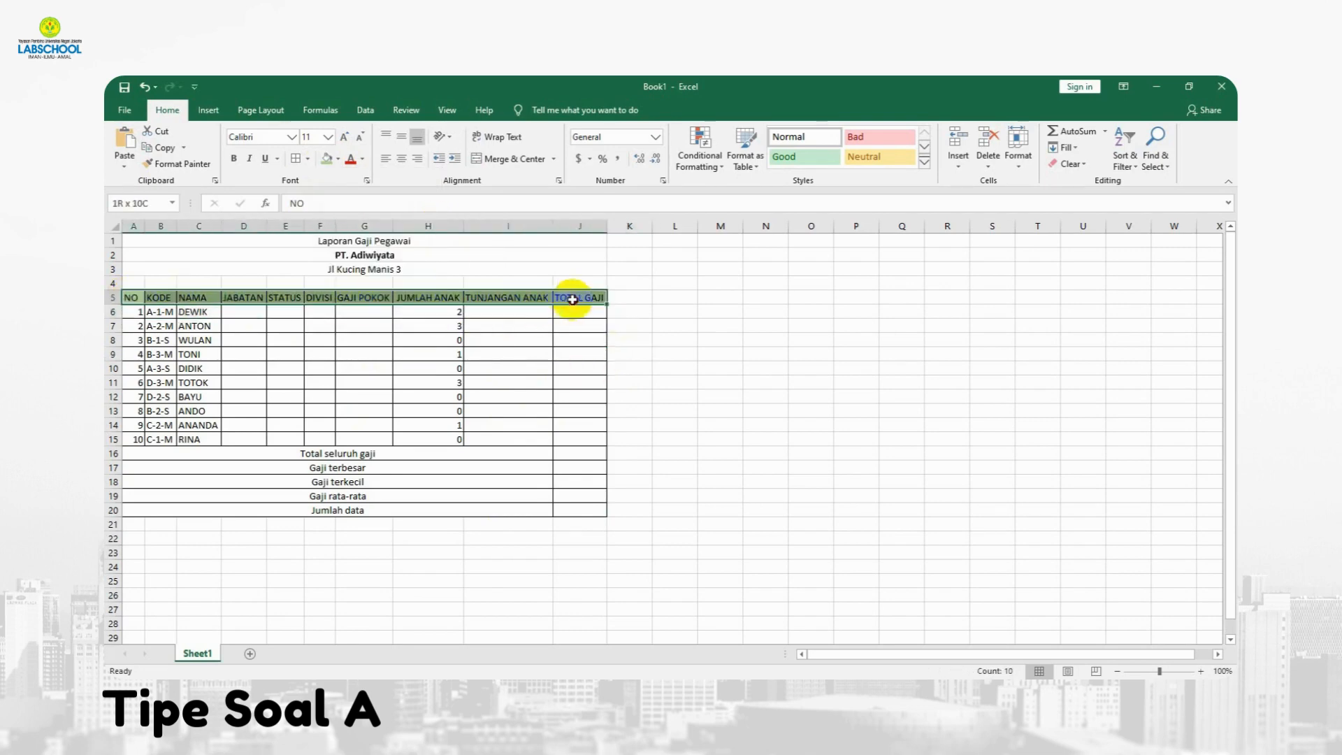
click(234, 159)
click(673, 382)
Widen the JABATAN, STATUS and TOTAL GAJI columns and center the headings in A5:J5
click(241, 524)
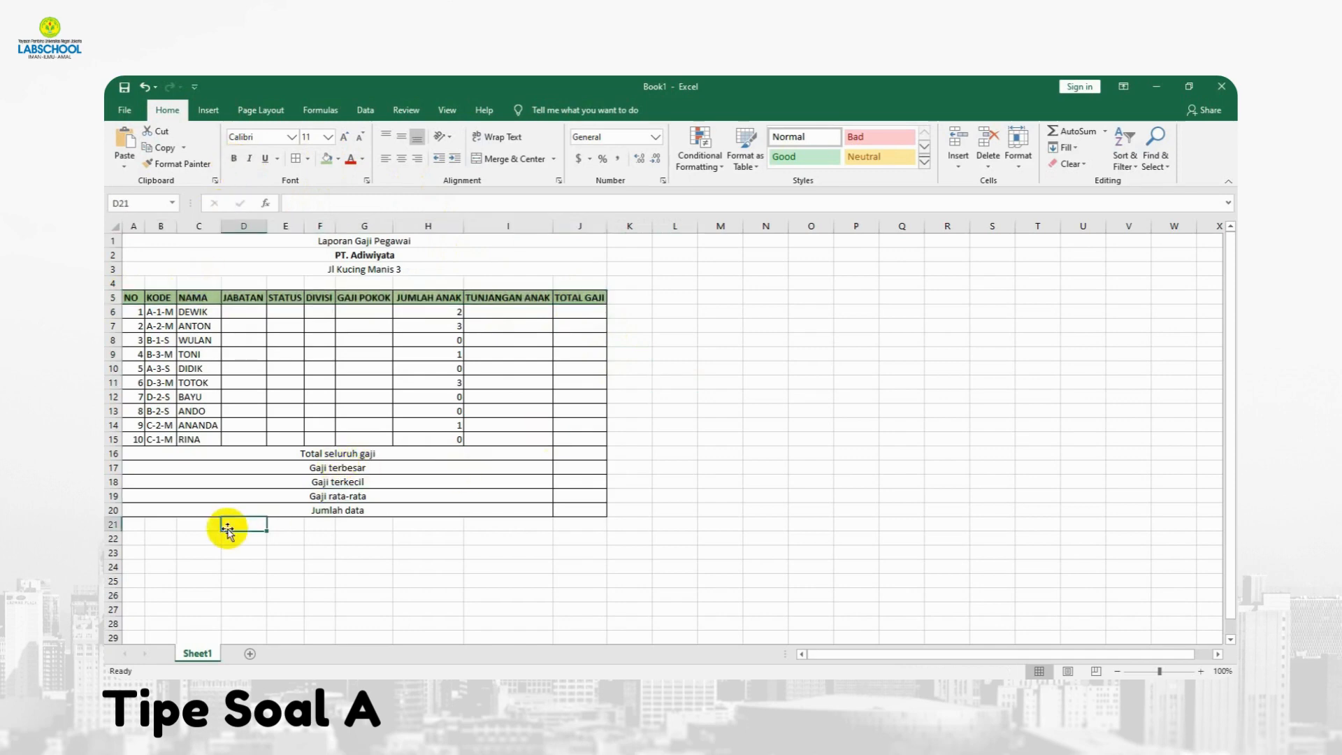
click(162, 552)
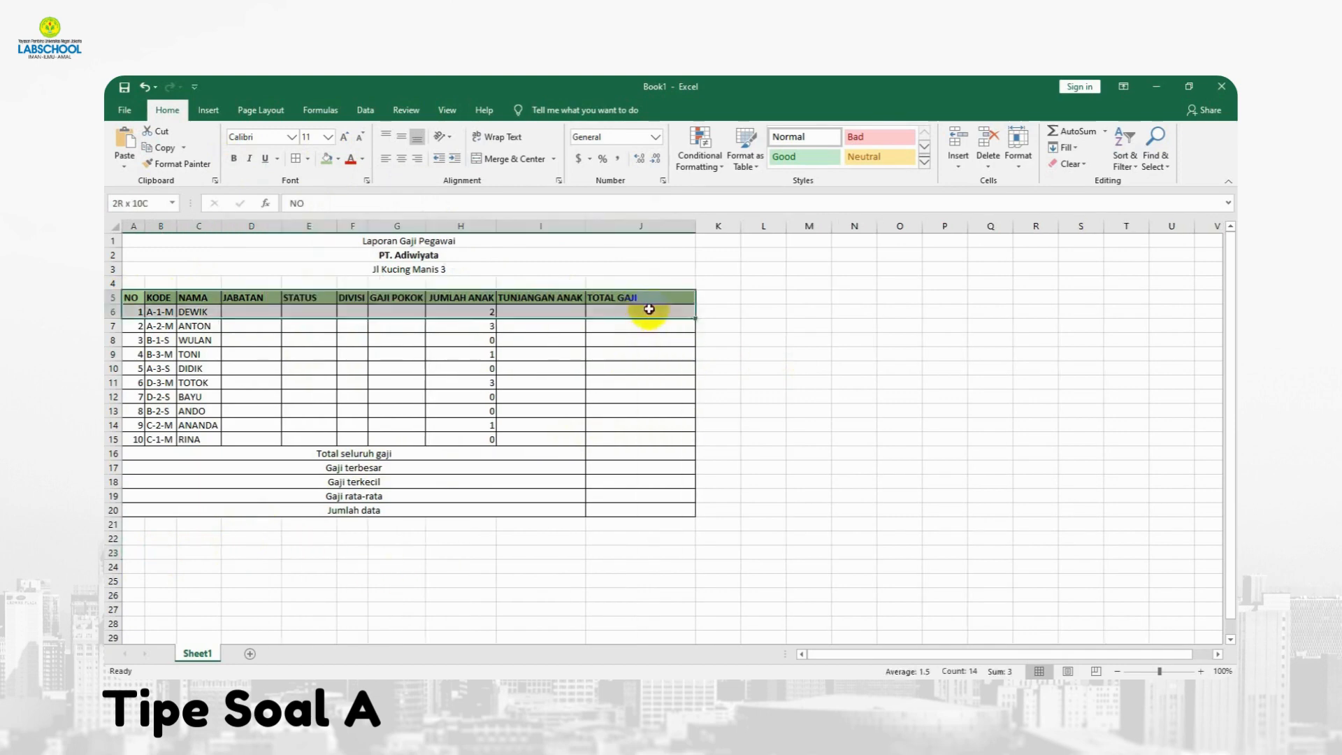
drag(132, 297, 653, 305)
click(400, 161)
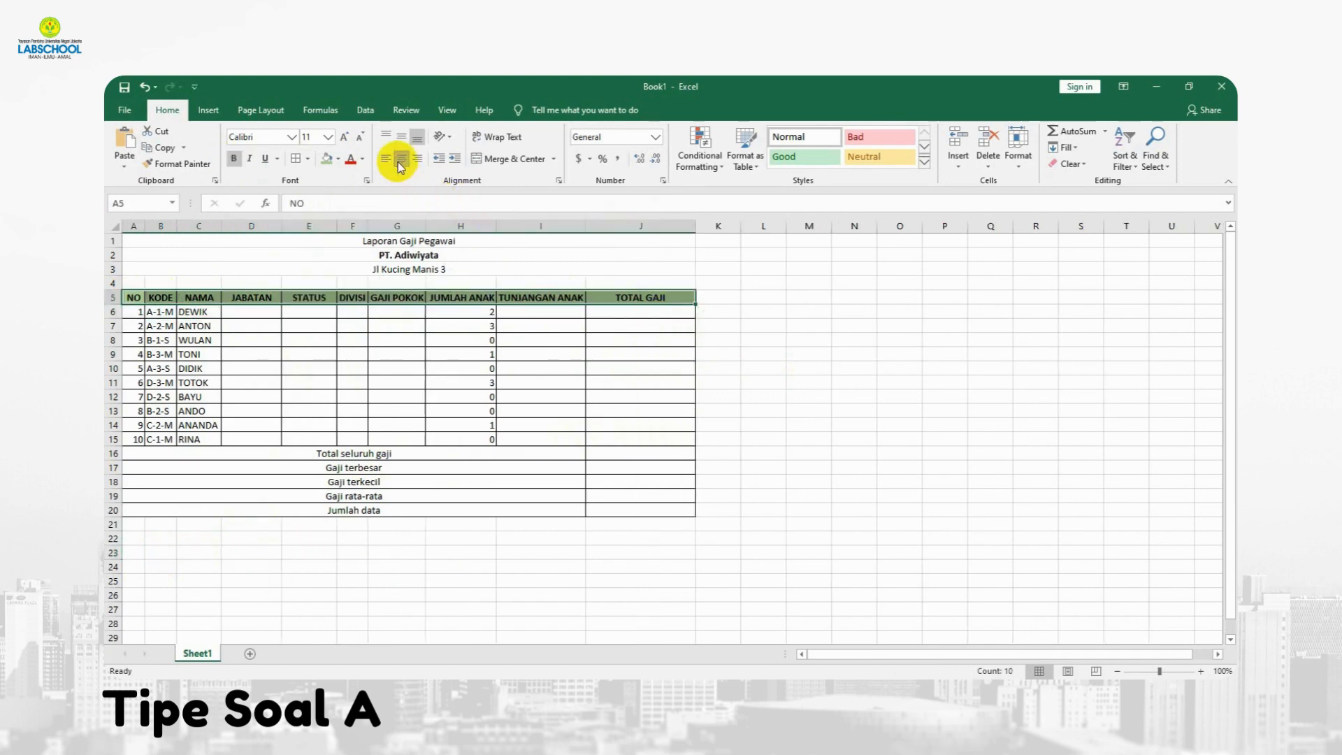
click(381, 354)
Begin an IF formula in D6 that returns "Kepala" when MID(B6,3,1) equals "1"
click(249, 313)
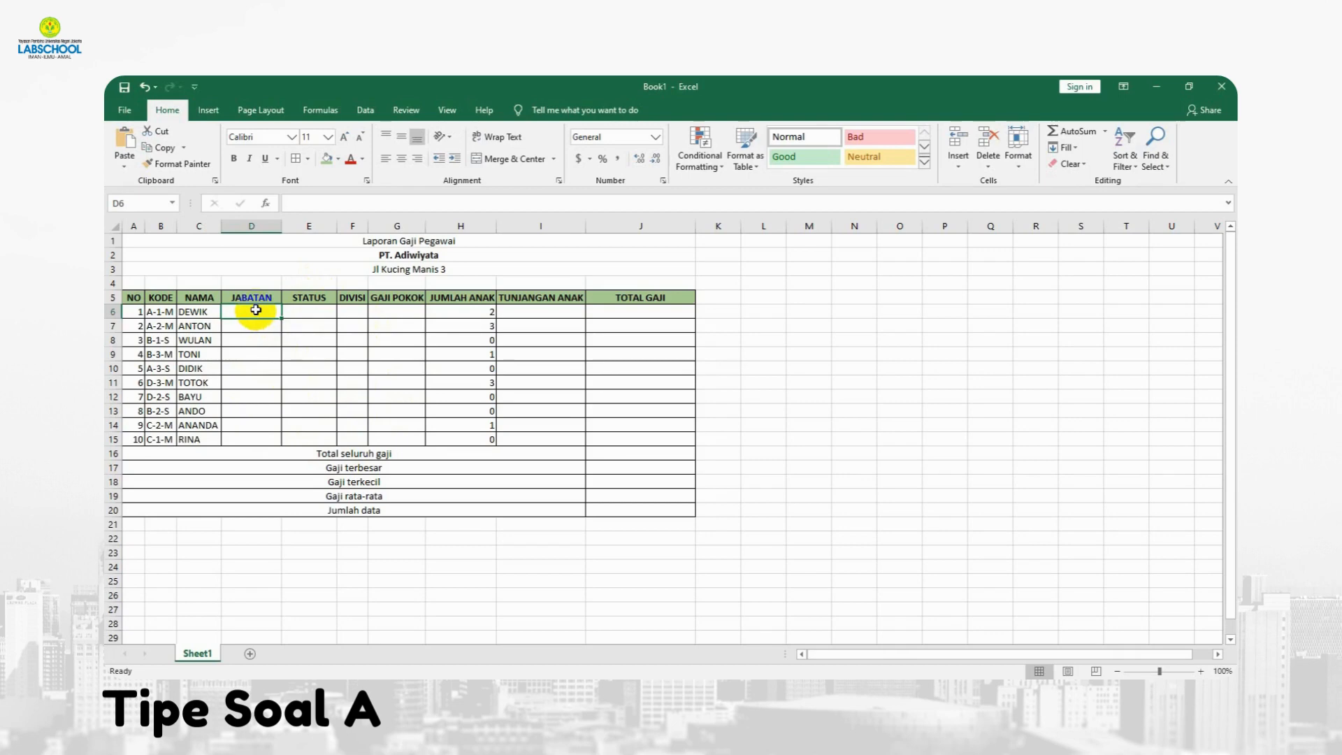
click(159, 315)
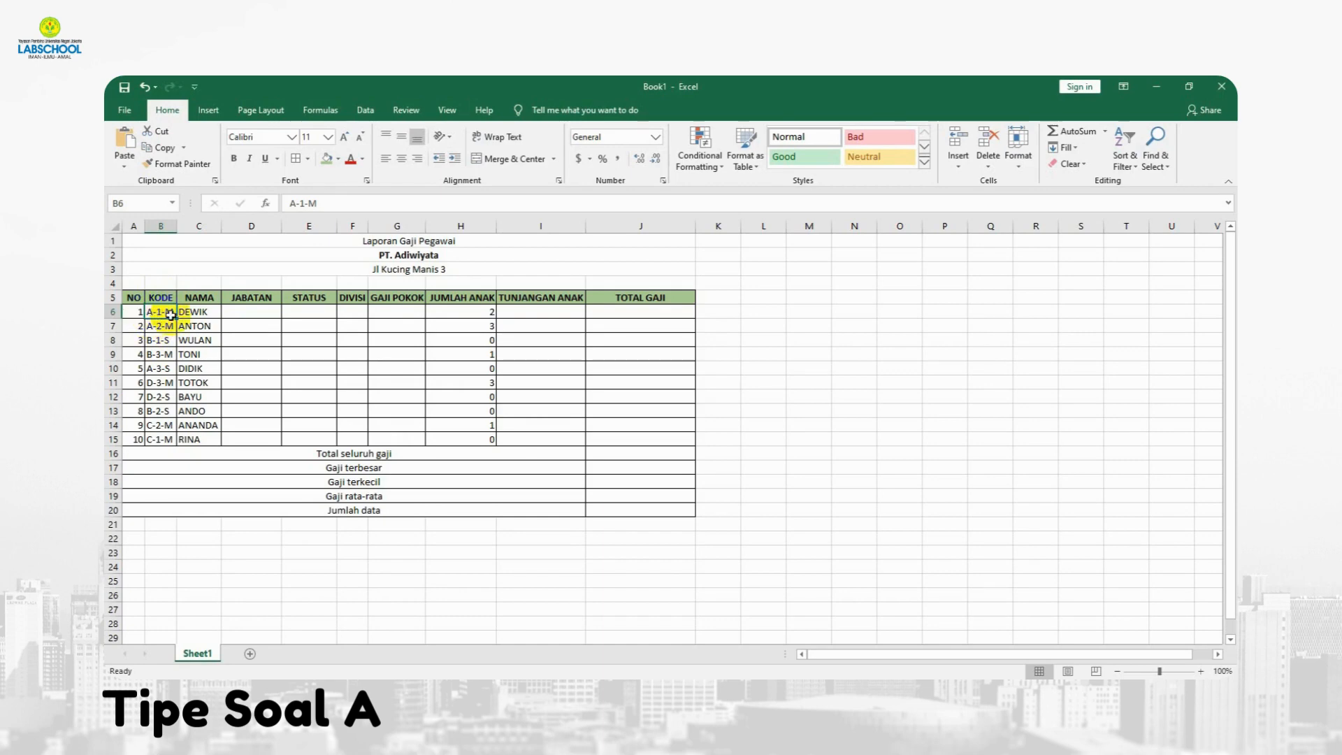
click(243, 311)
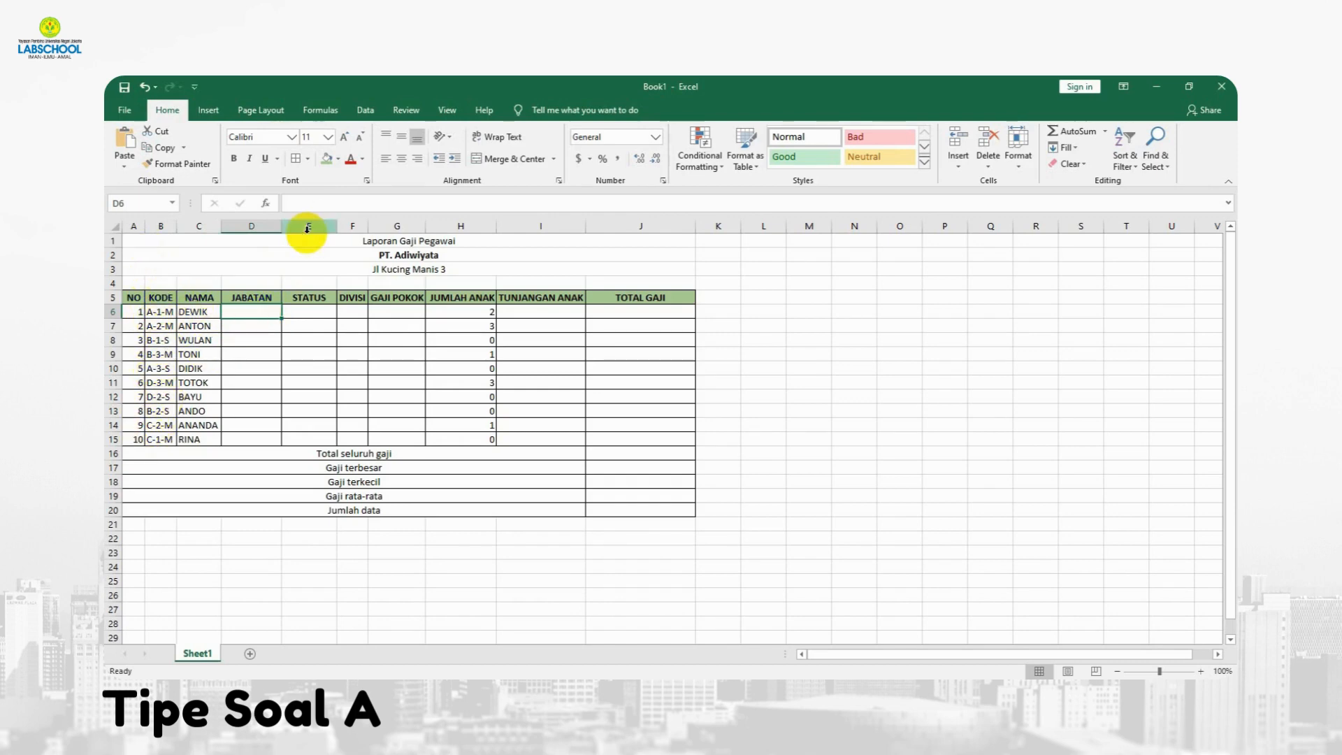
text(=if)
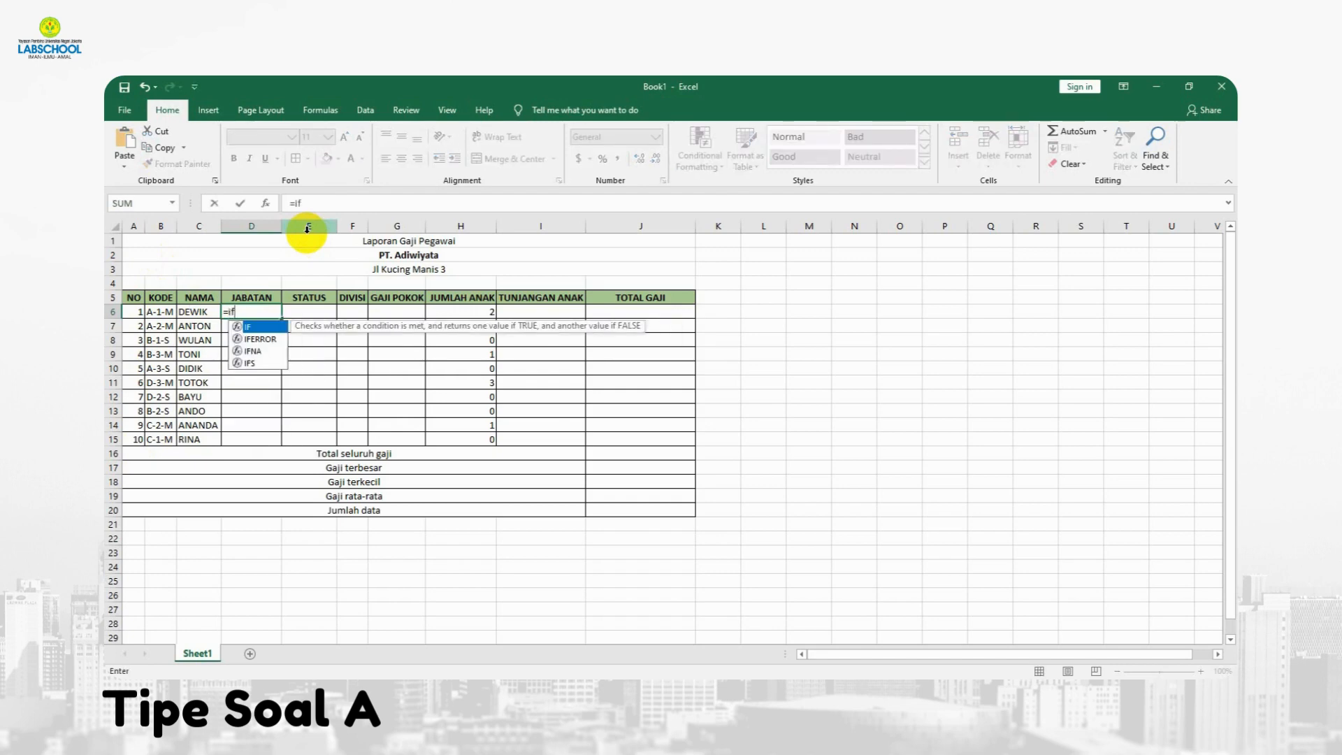
text((mid)
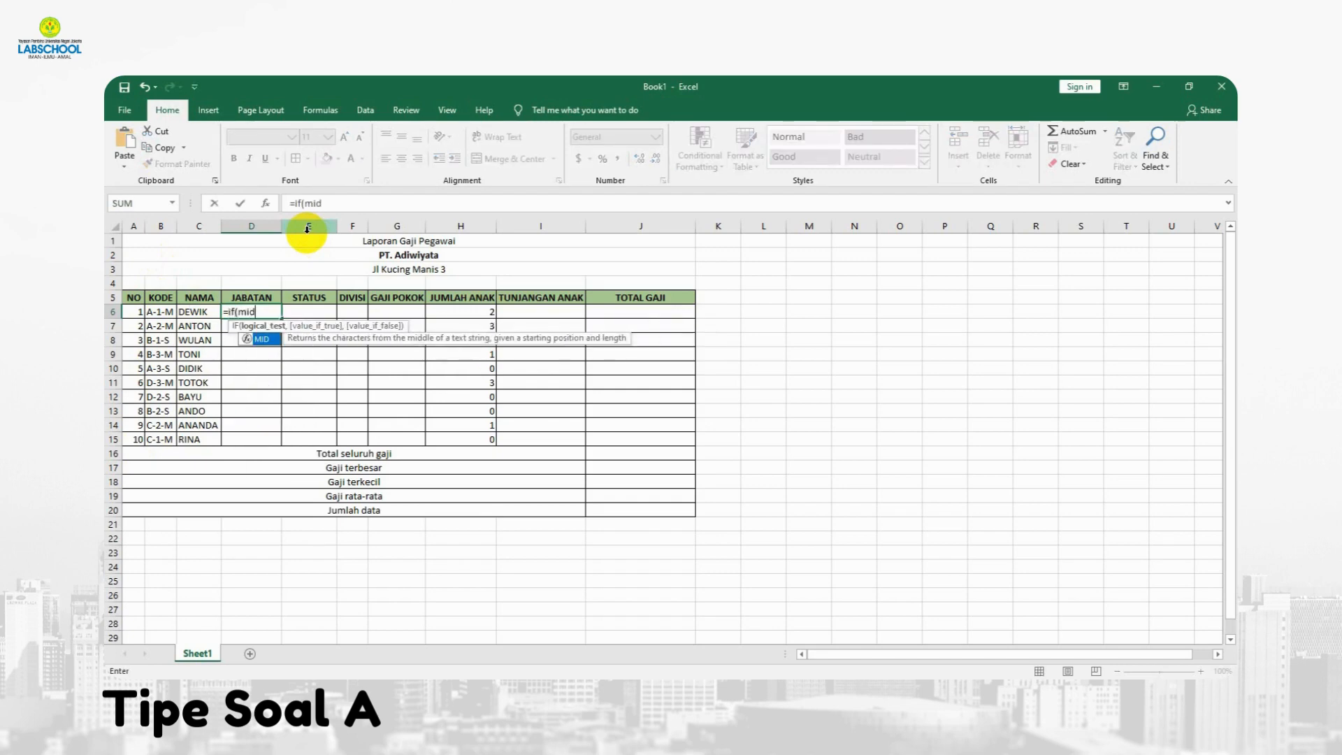
text(()
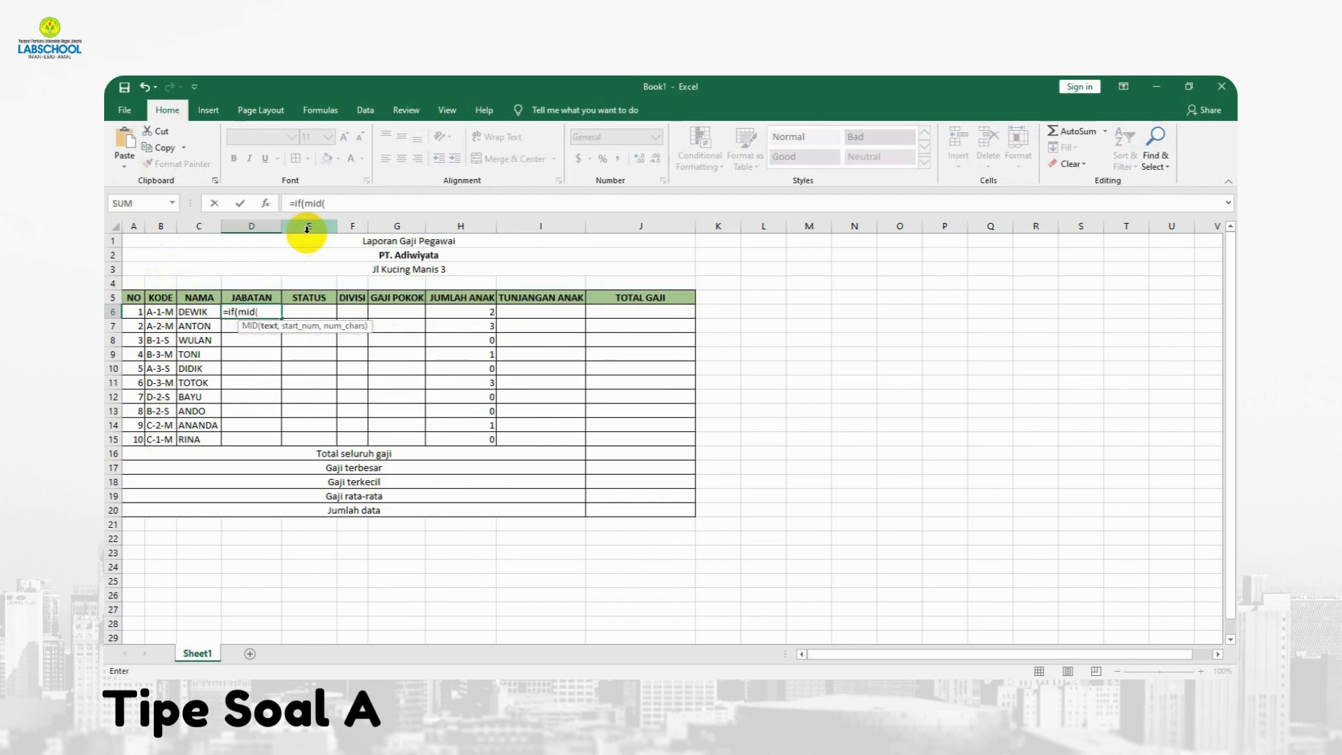
click(153, 309)
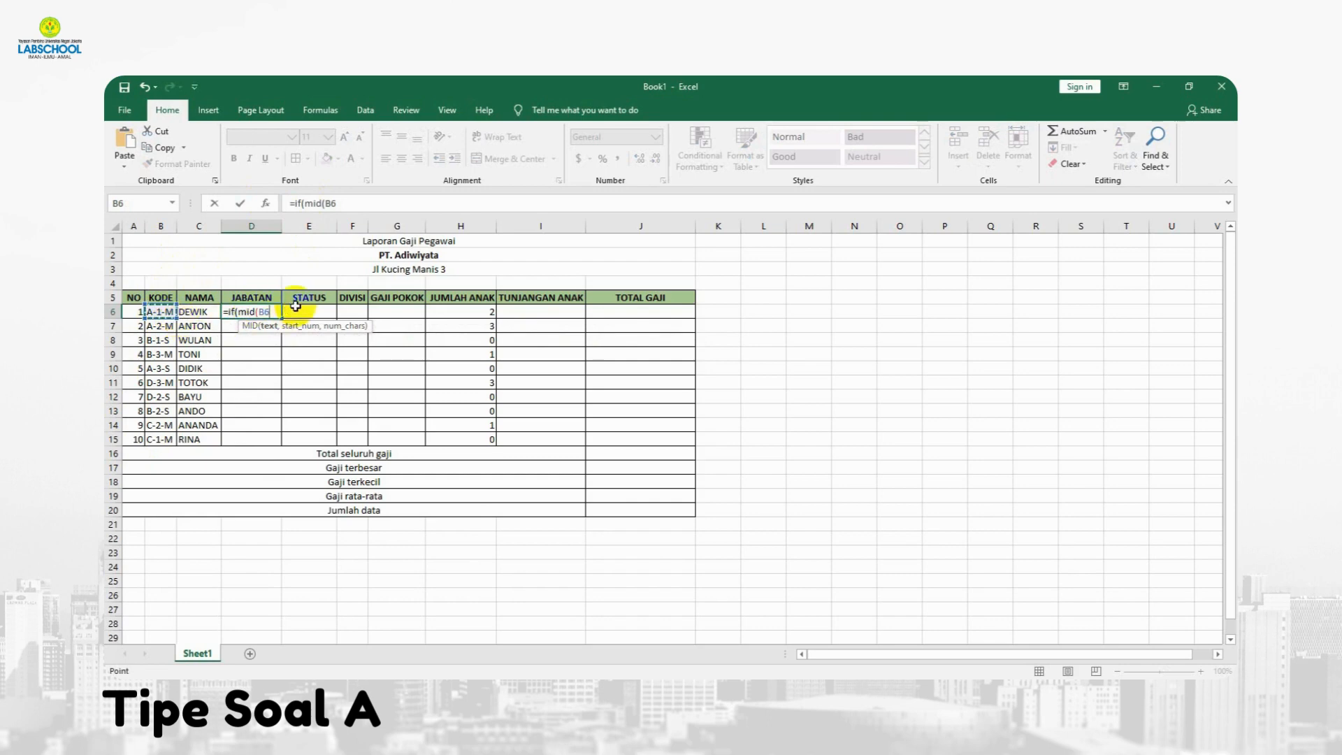
text(,3,)
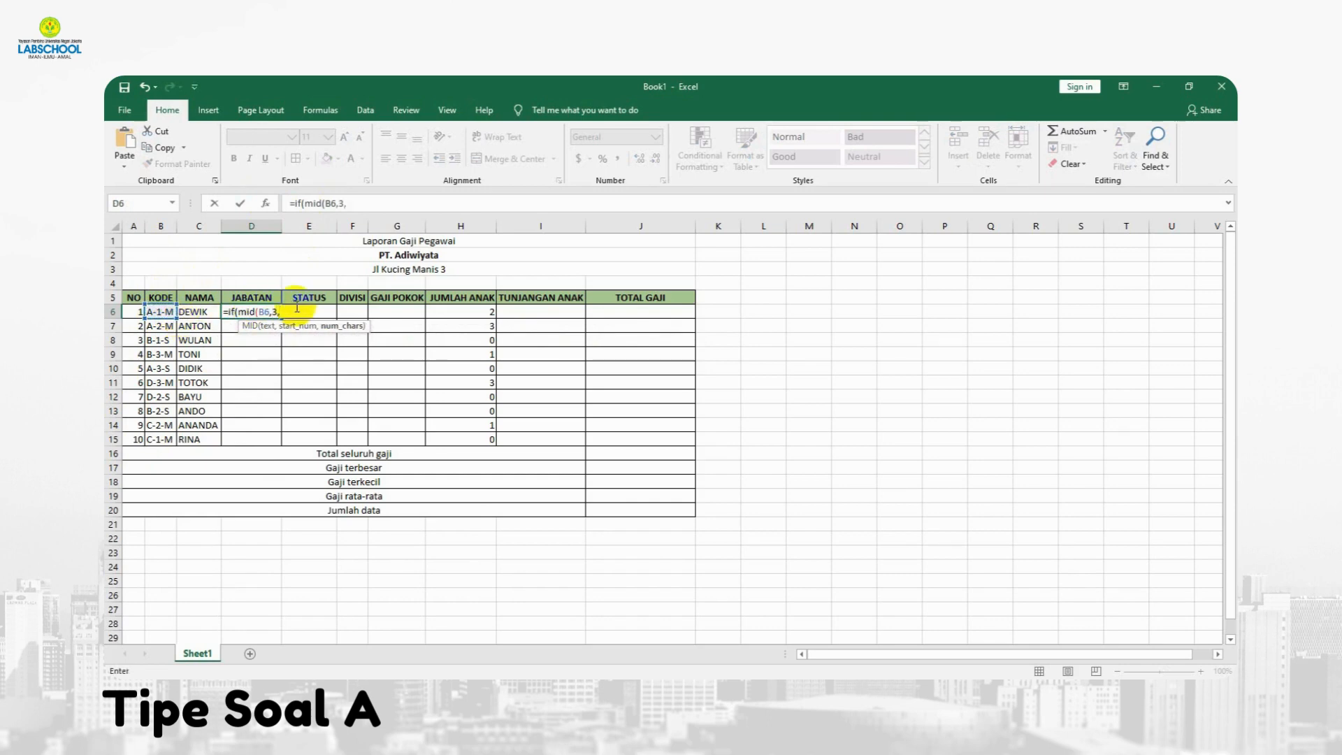
text(1)=)
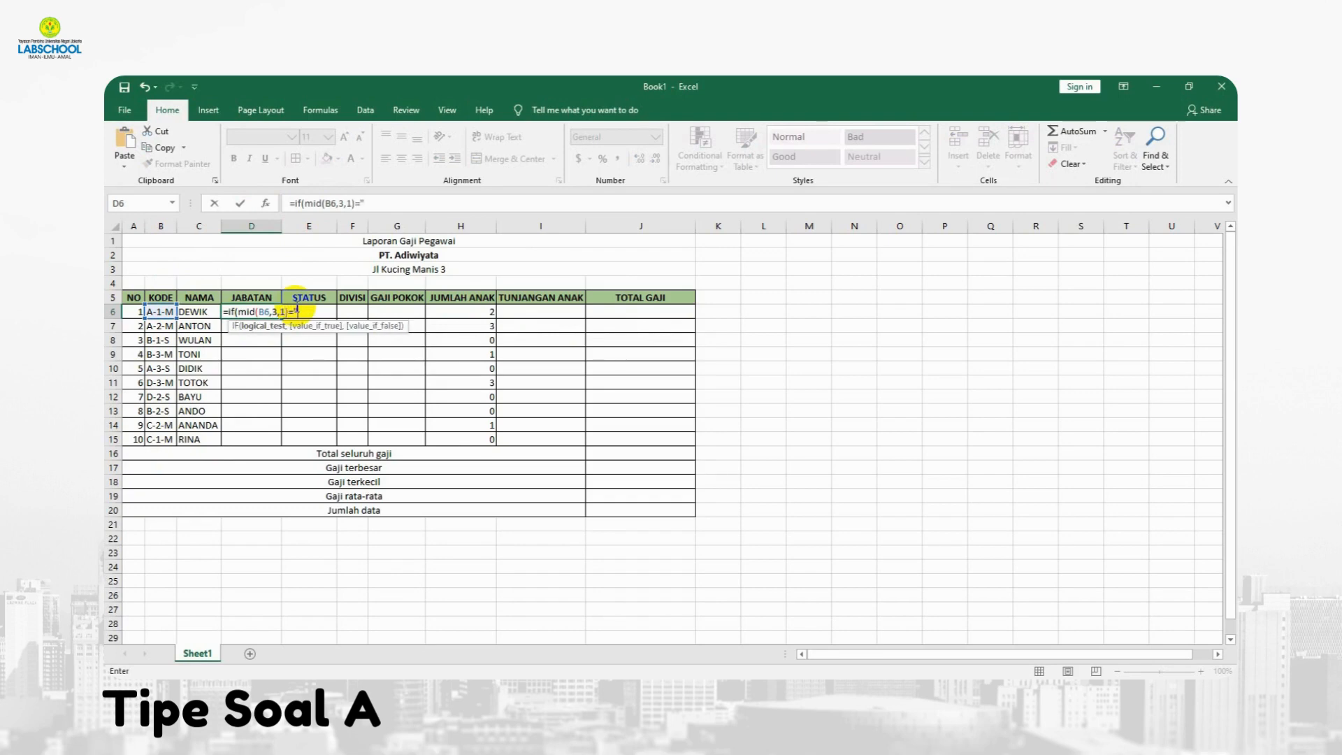
text("1","Kepala)
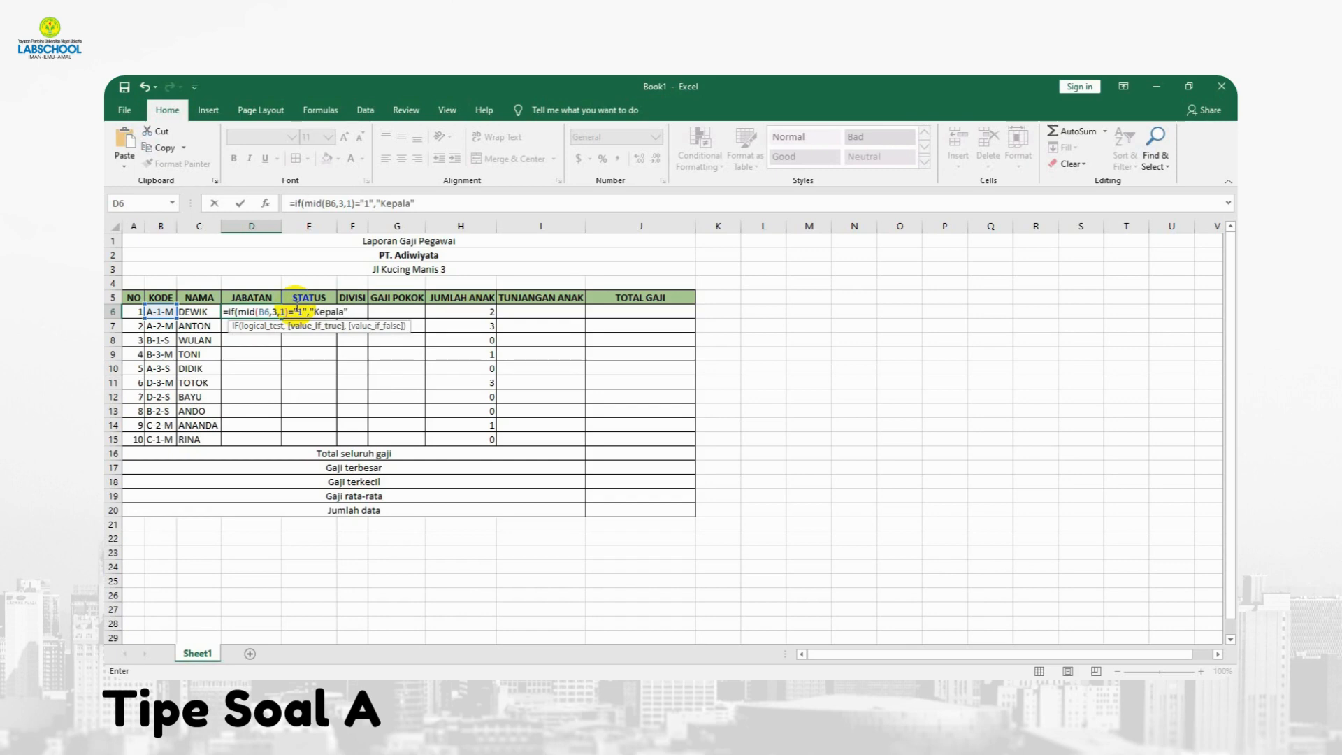
text(",)
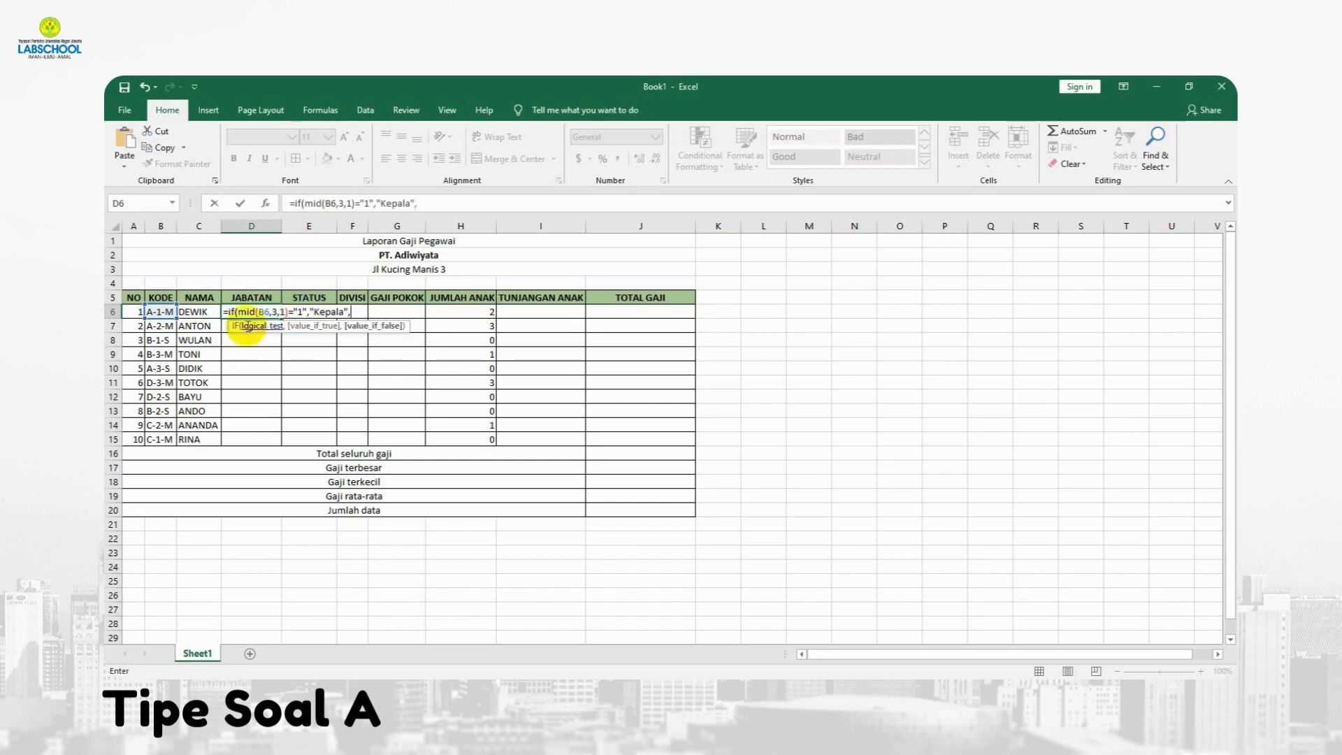
Complete the D6 formula with a nested IF returning "Staff" when MID(B6,3,1) equals "2" and "Operator" otherwise
drag(295, 204, 360, 204)
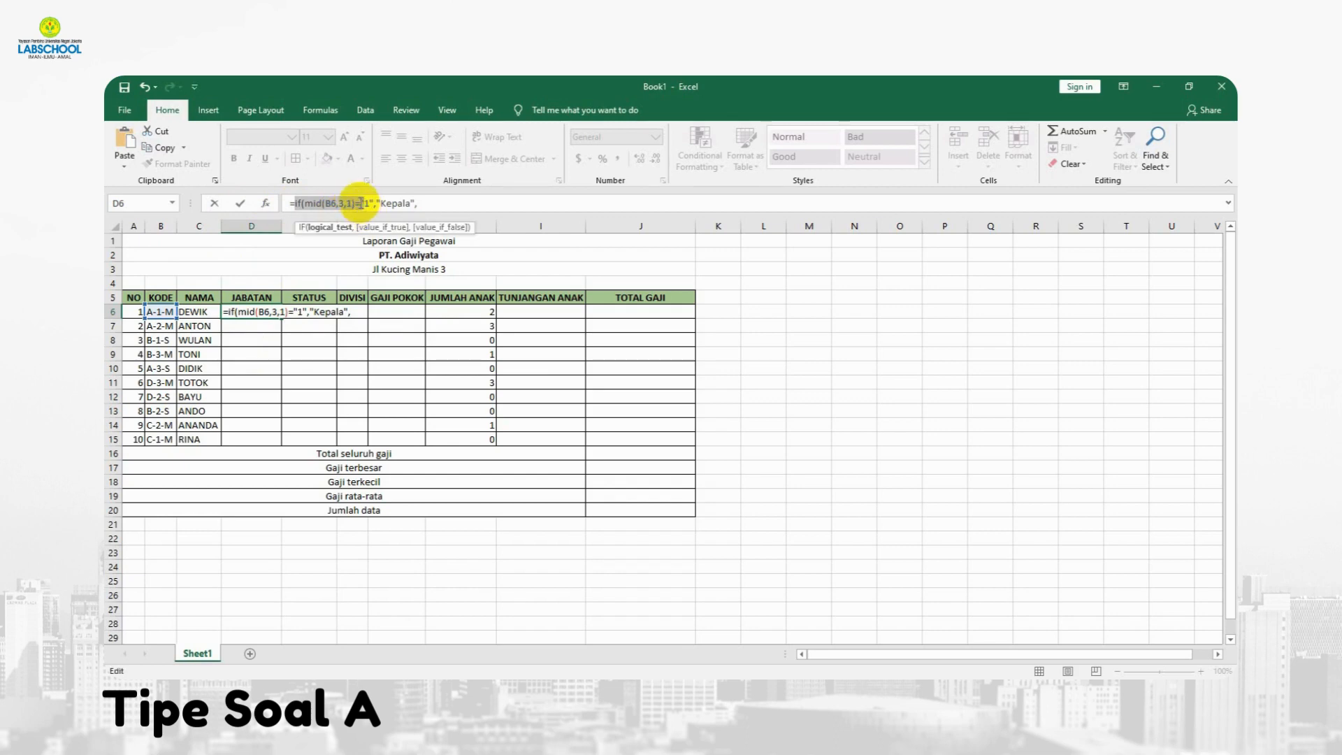
click(458, 201)
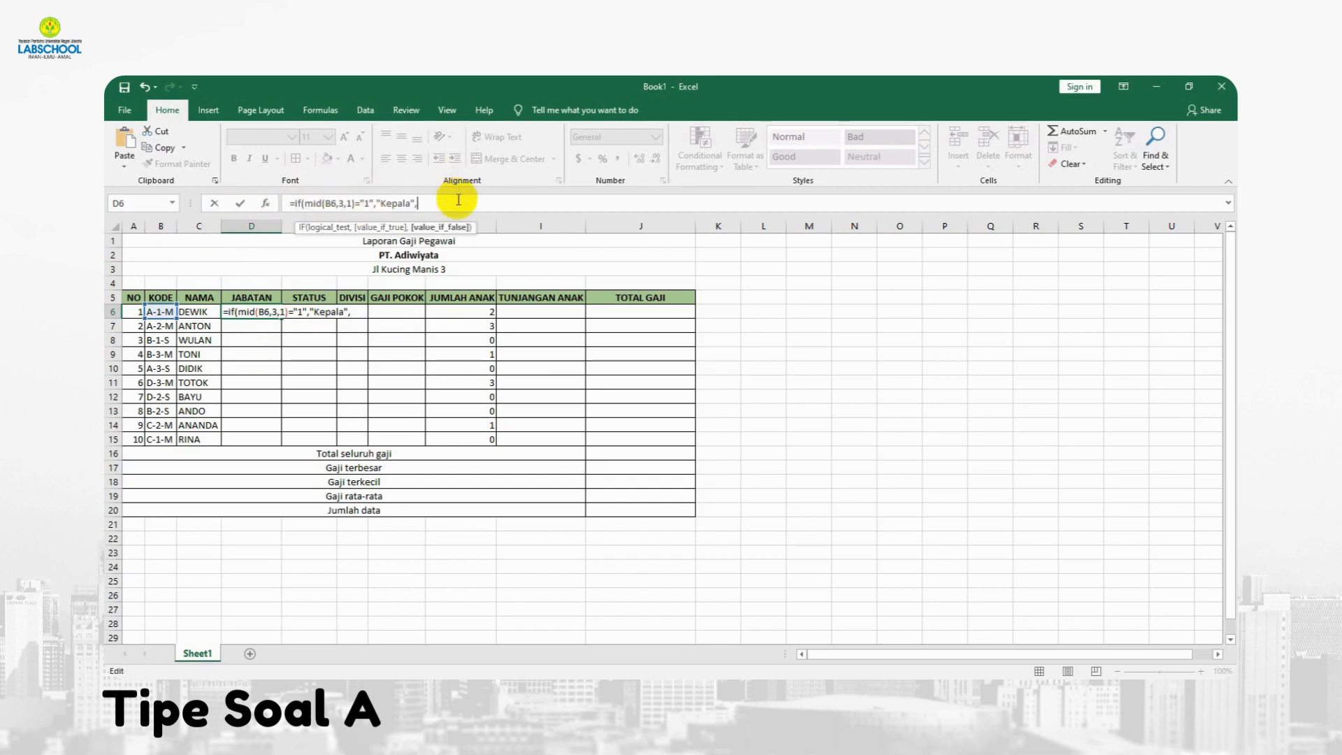
key(ctrl+v)
text(")
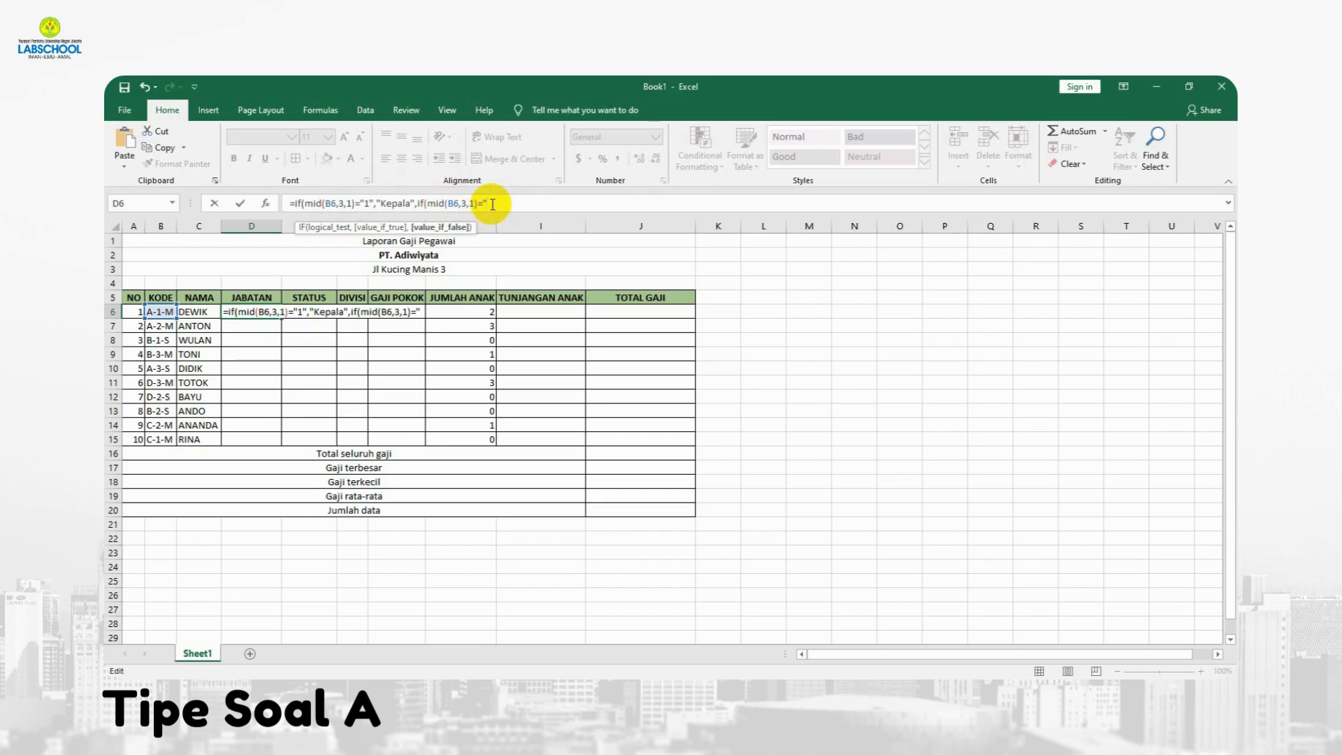
text(2)
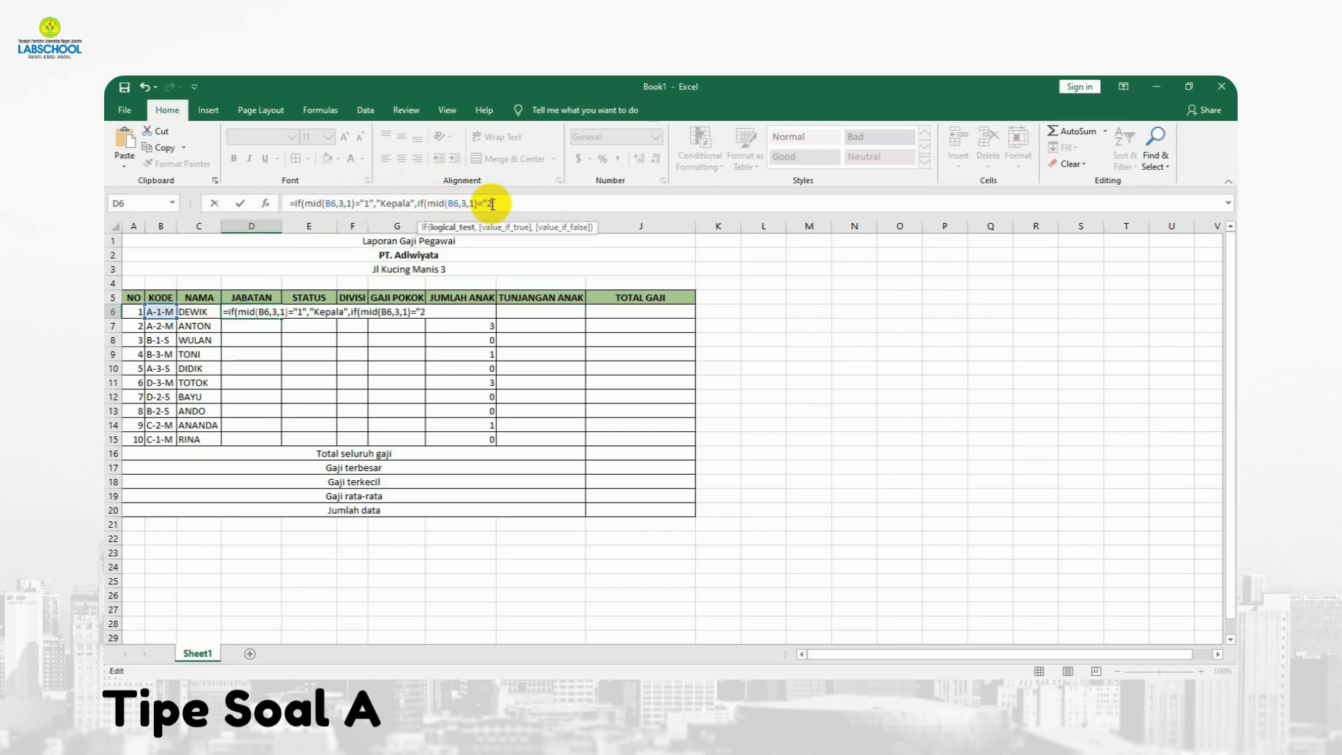
text(",")
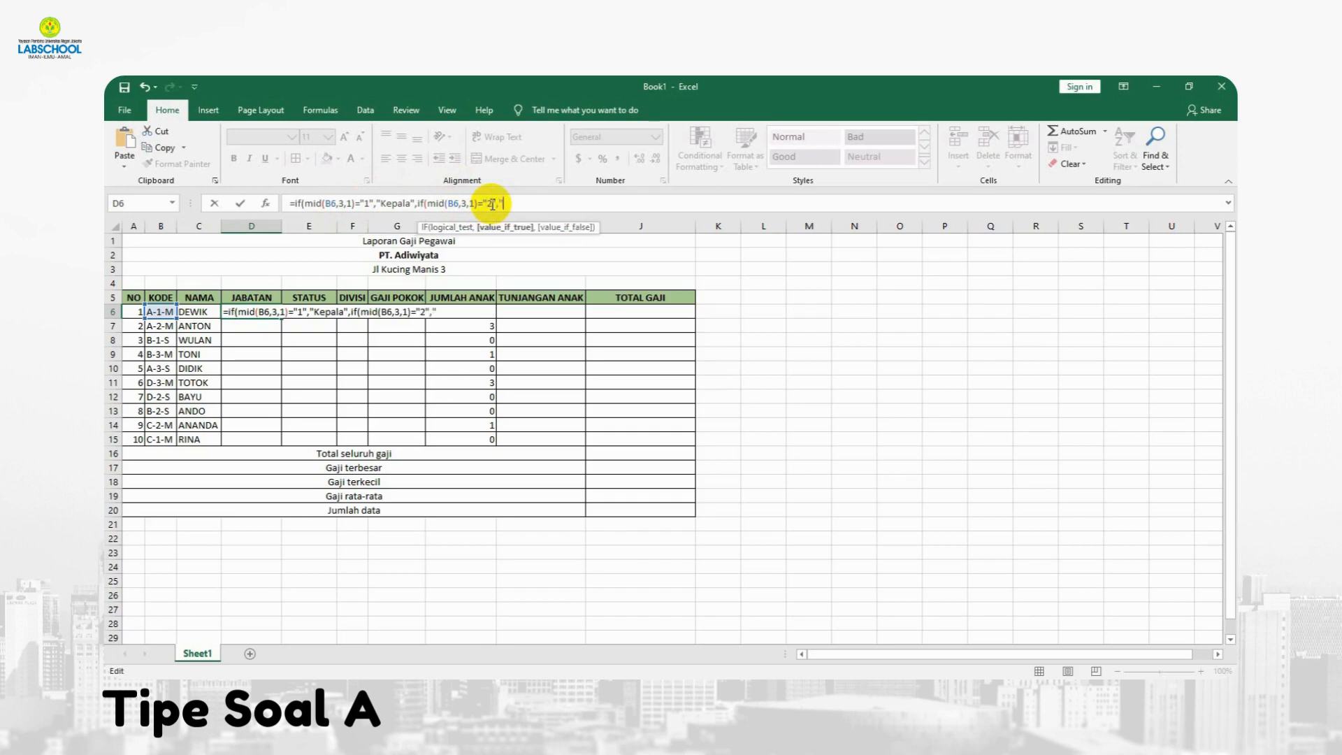
text(Staff",)
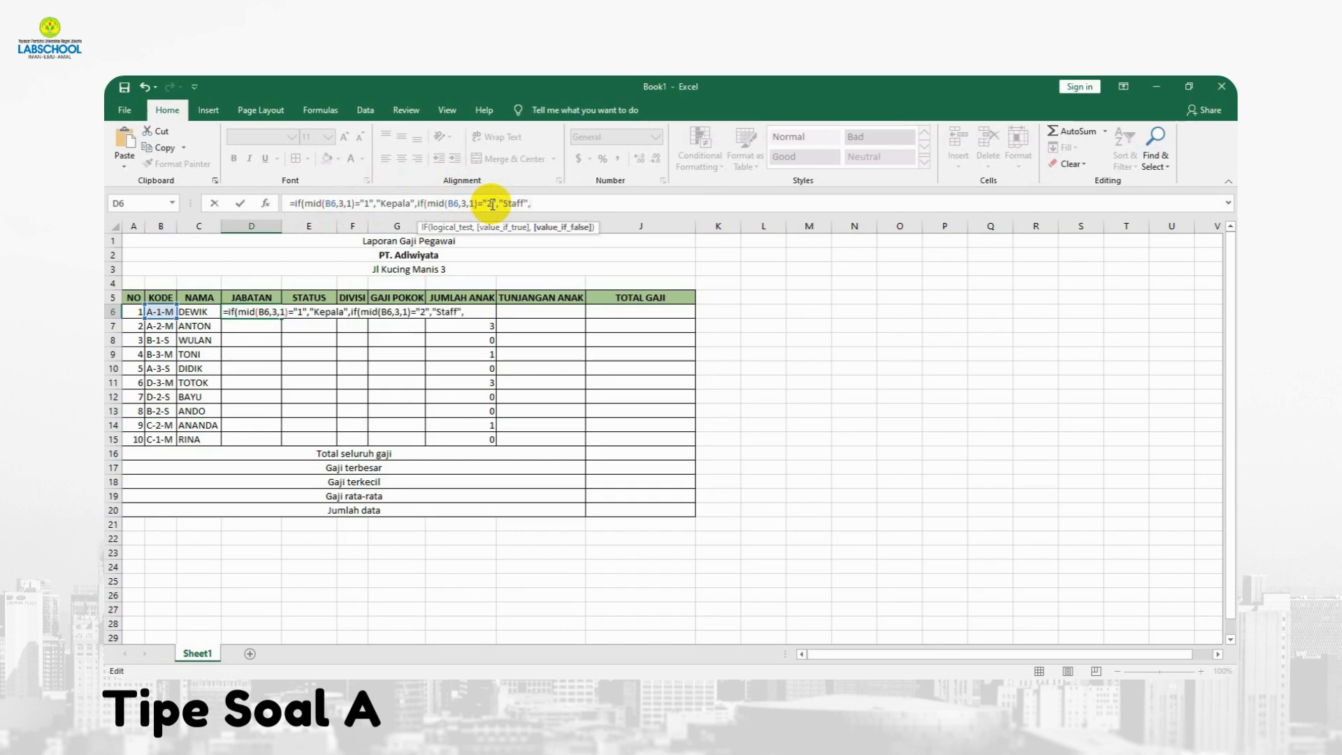
text("Operator)
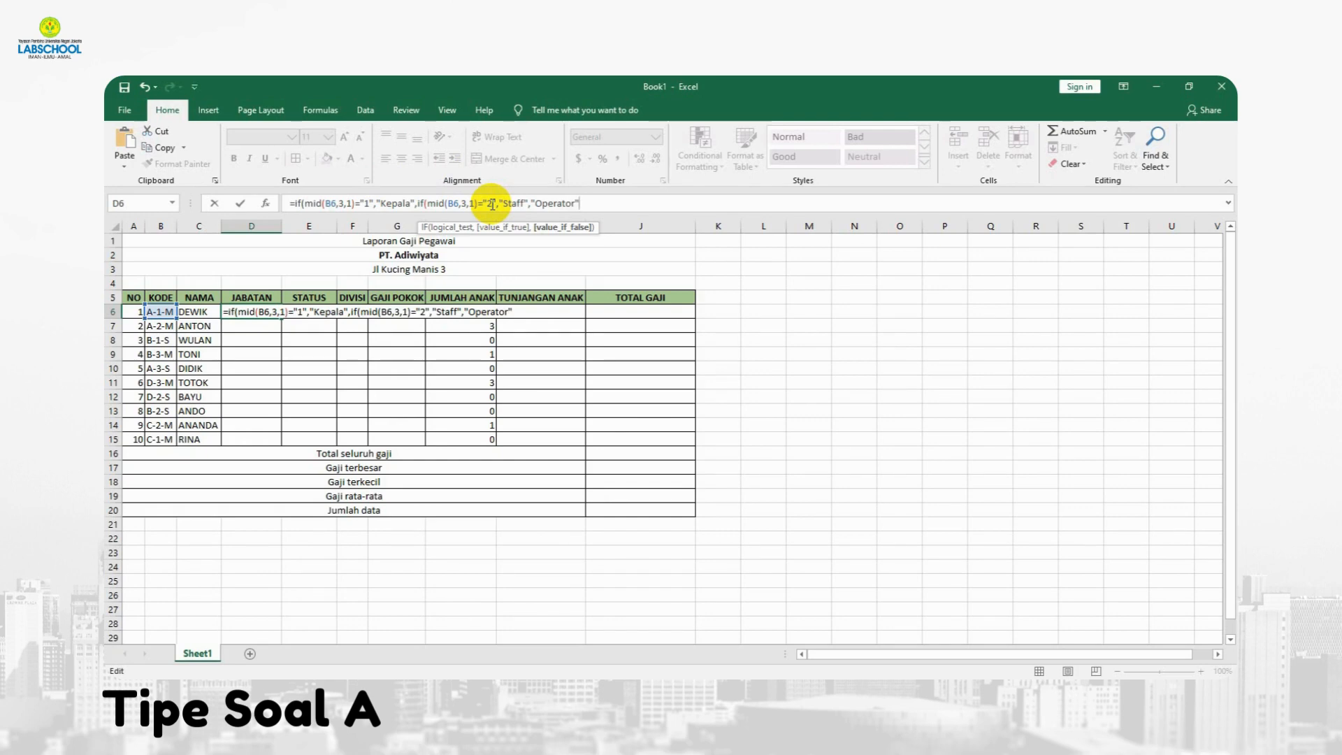
text(")))
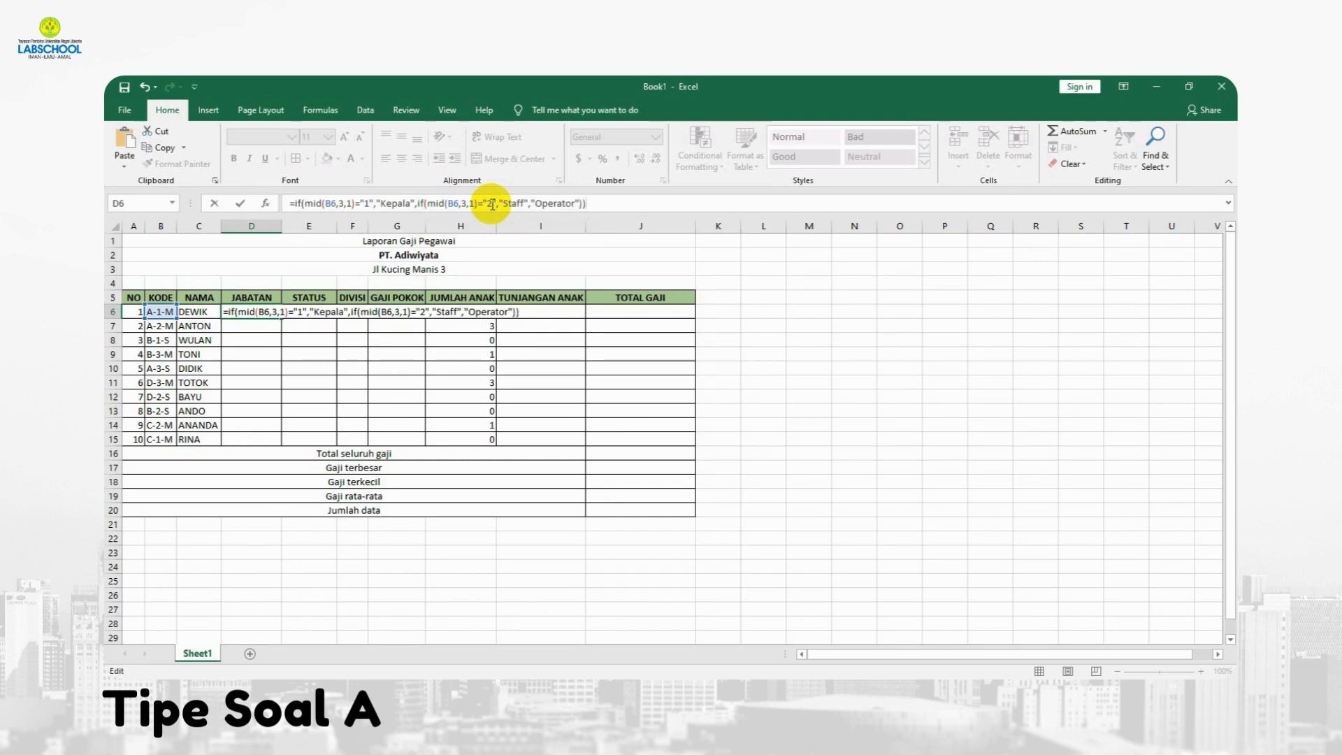
key(Return)
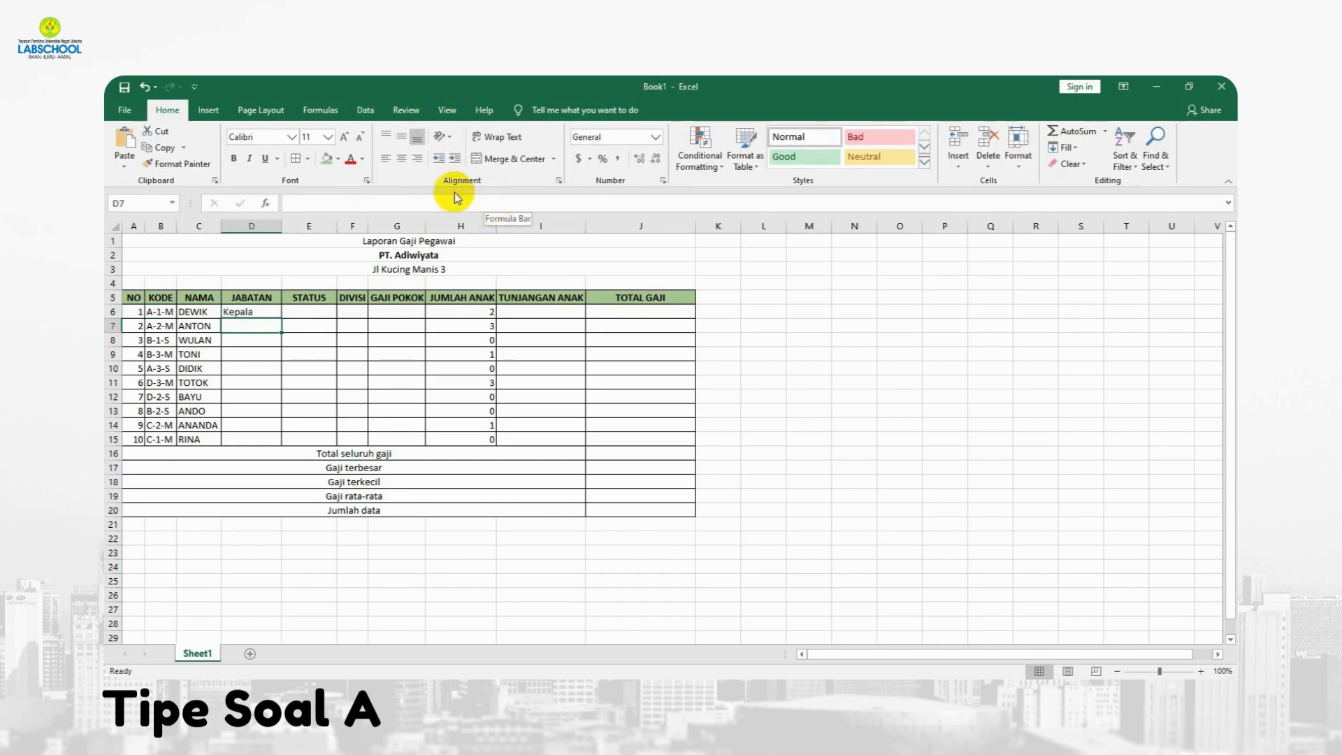
Copy the JABATAN formula from D6 down through D15
click(251, 311)
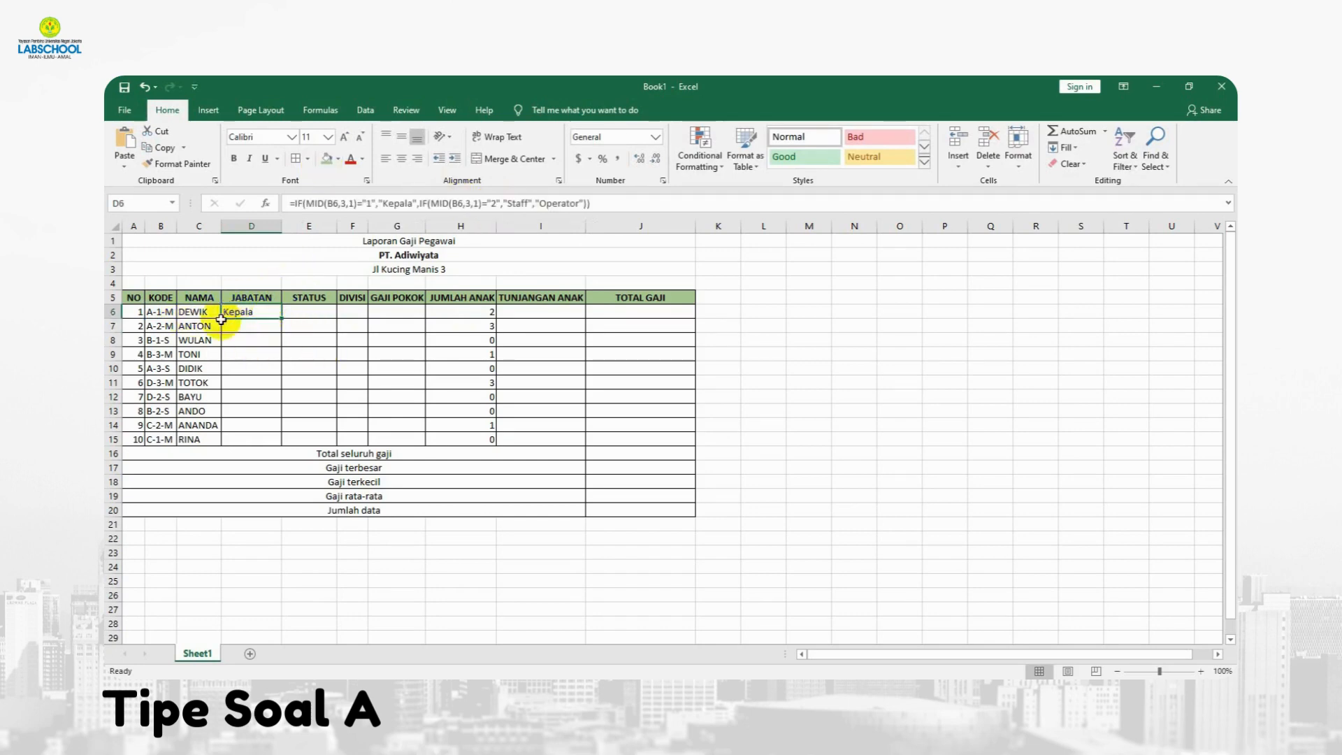
drag(283, 318, 284, 456)
click(266, 312)
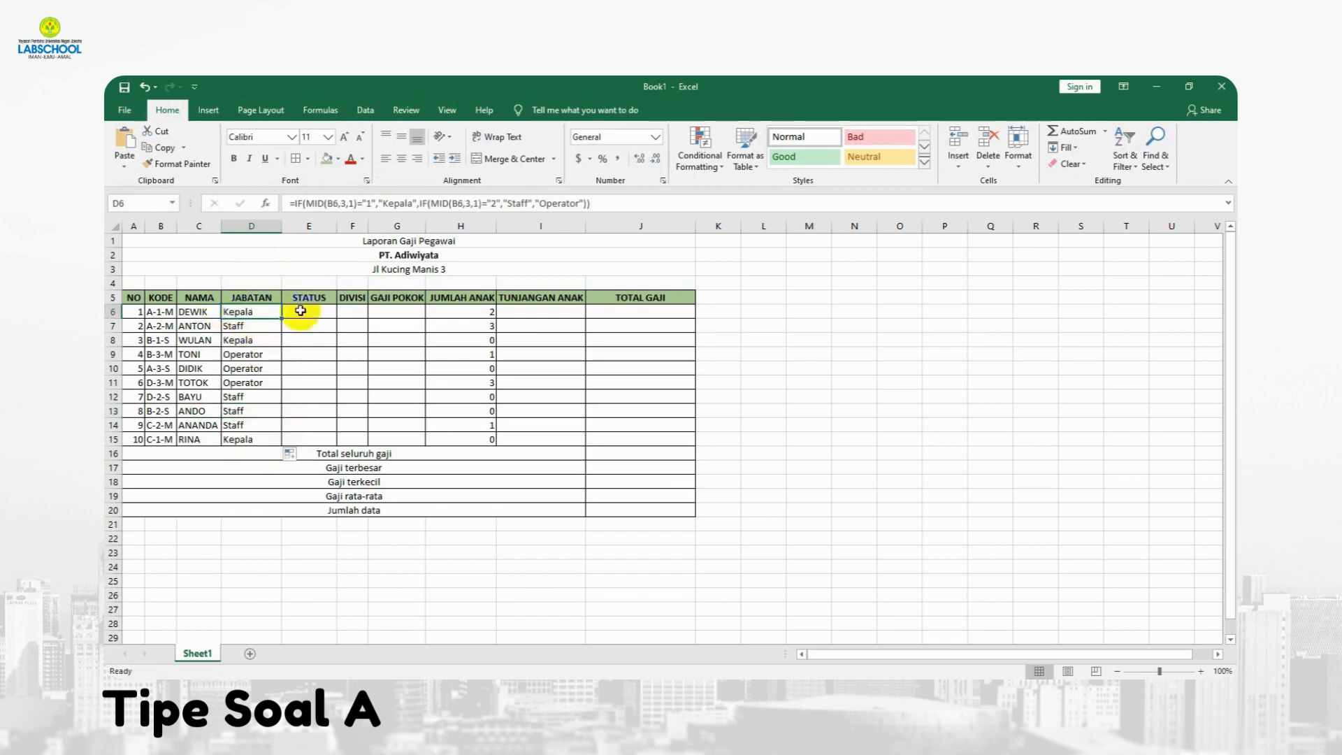
Enter the STATUS formula =IF(RIGHT(B6,1)="S","Single","Married") in E6
click(318, 313)
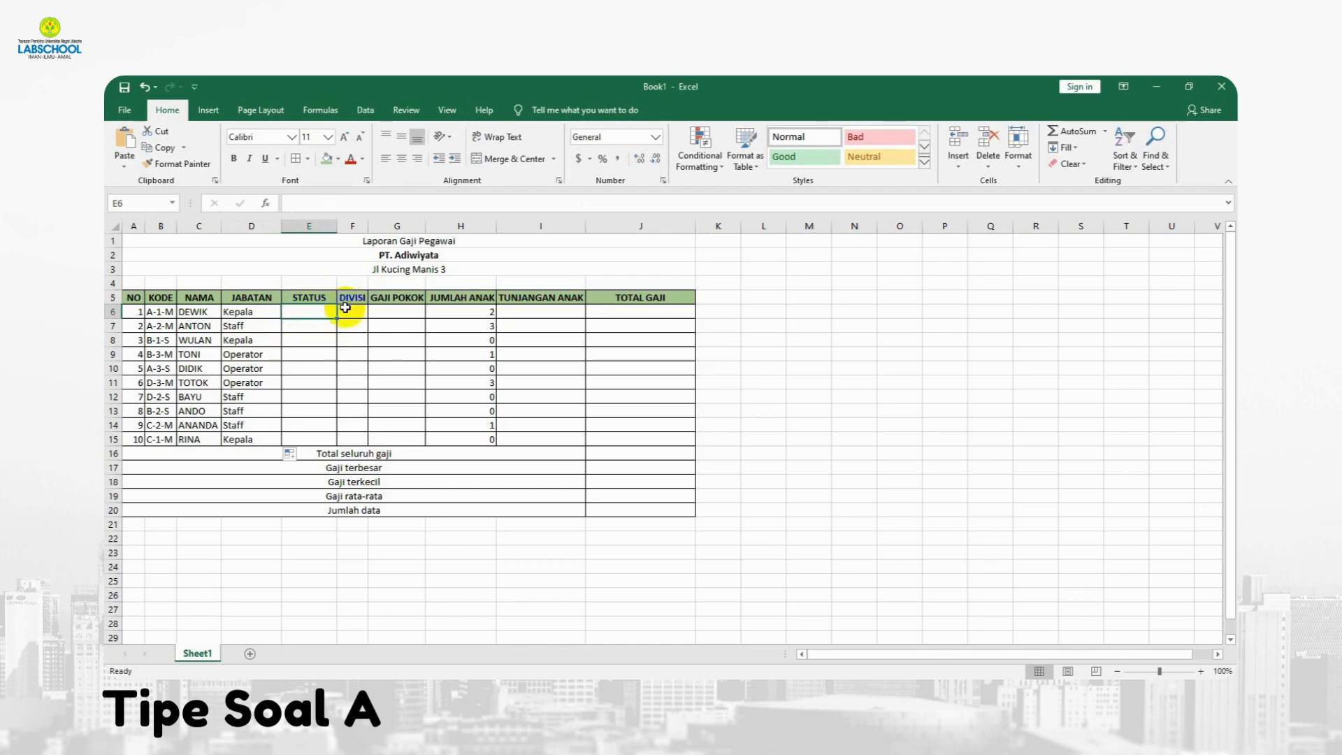
text(=if(right()
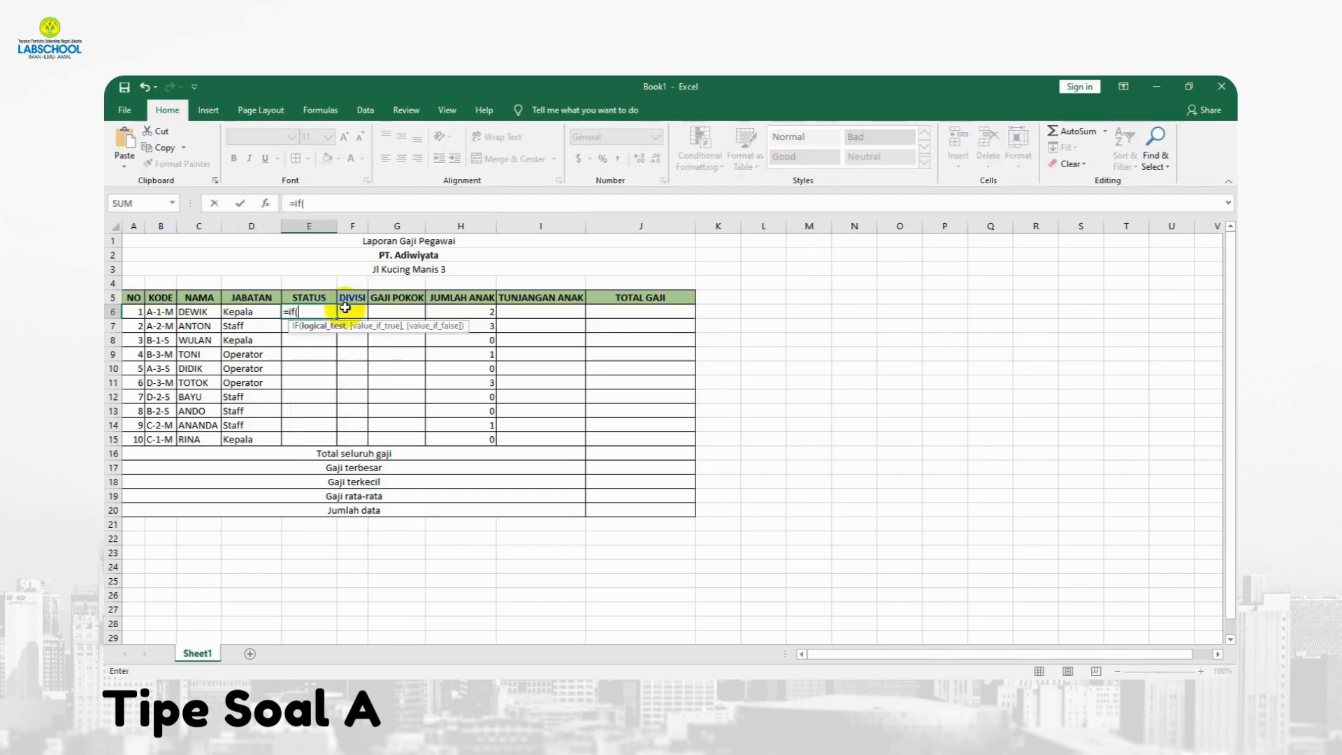
click(161, 312)
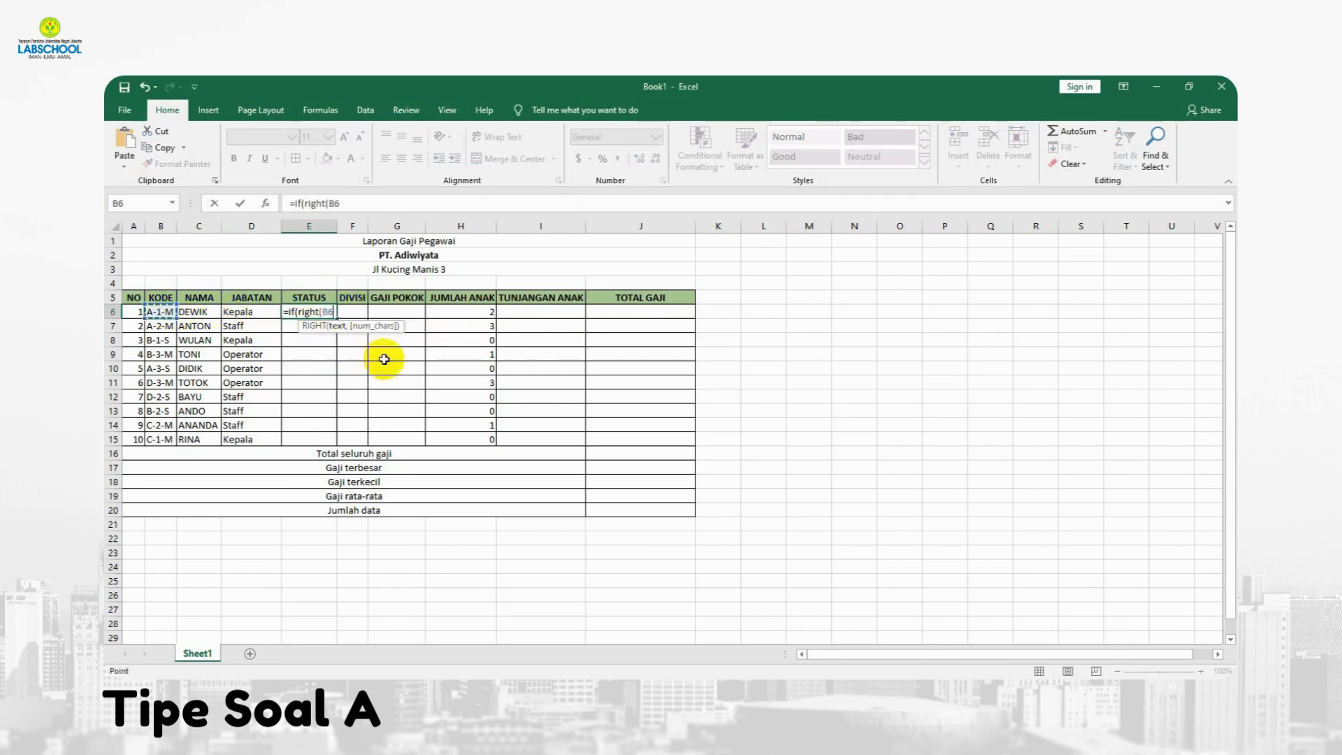
text(,1)=")
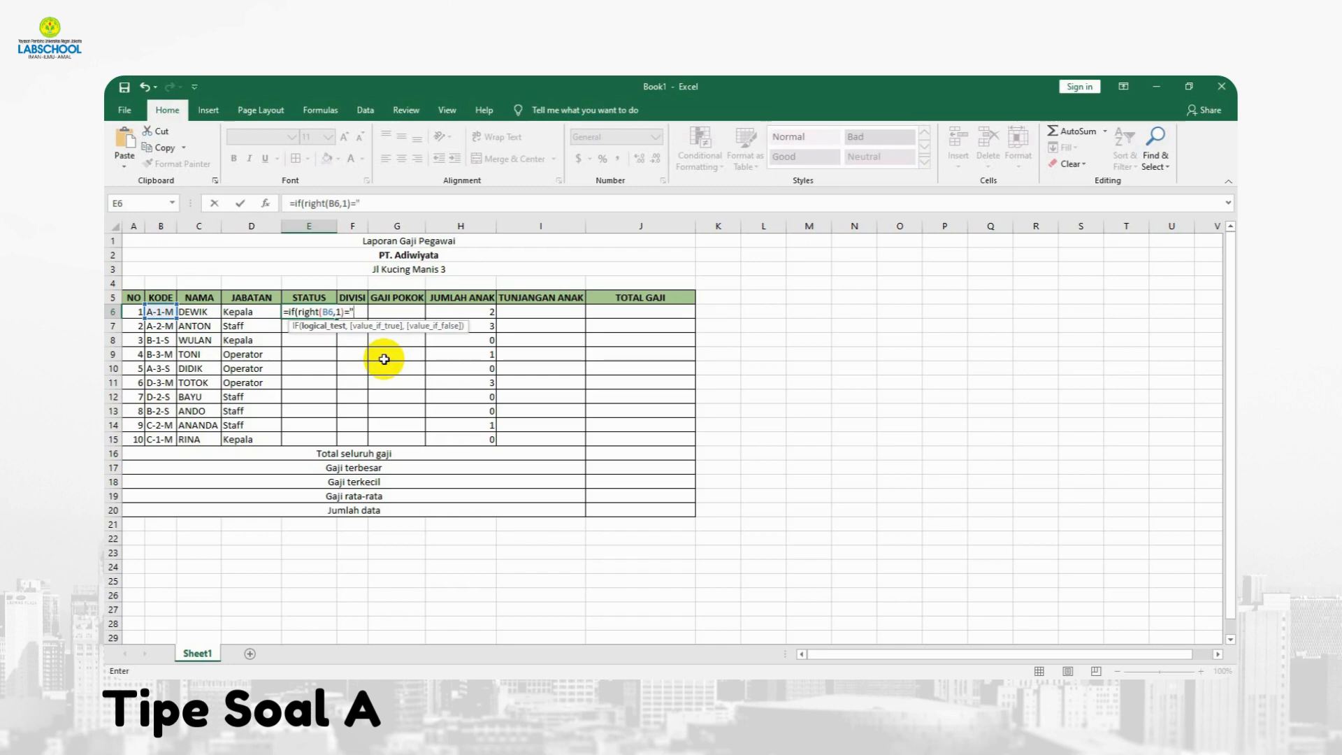
text(S",)
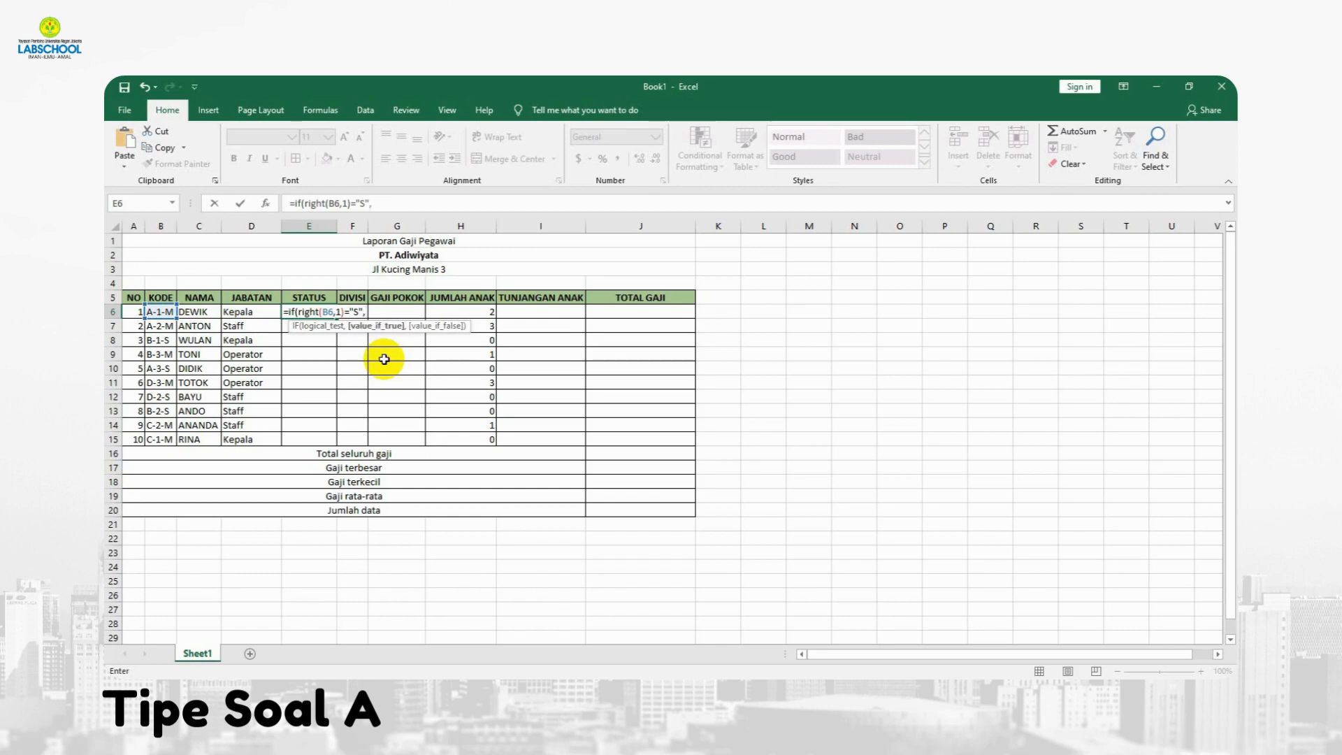
text("Single","Marrie)
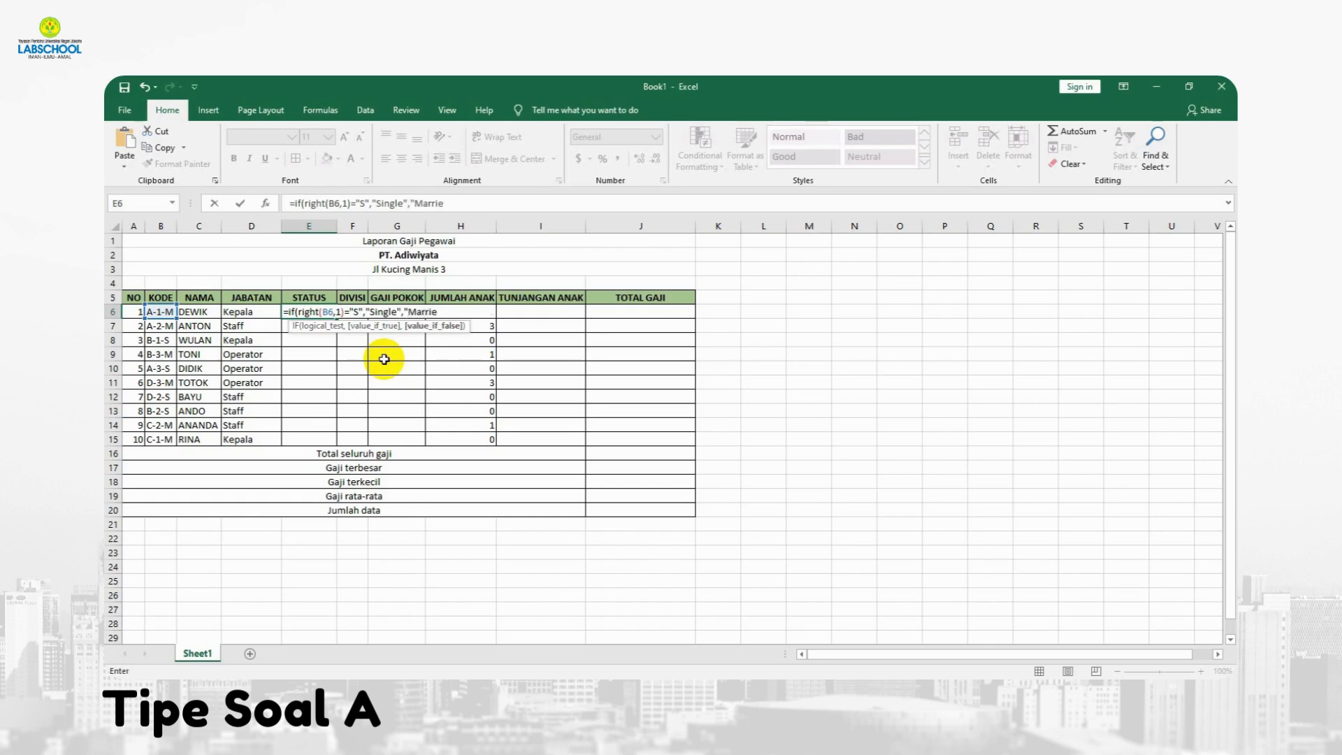
text(d"))
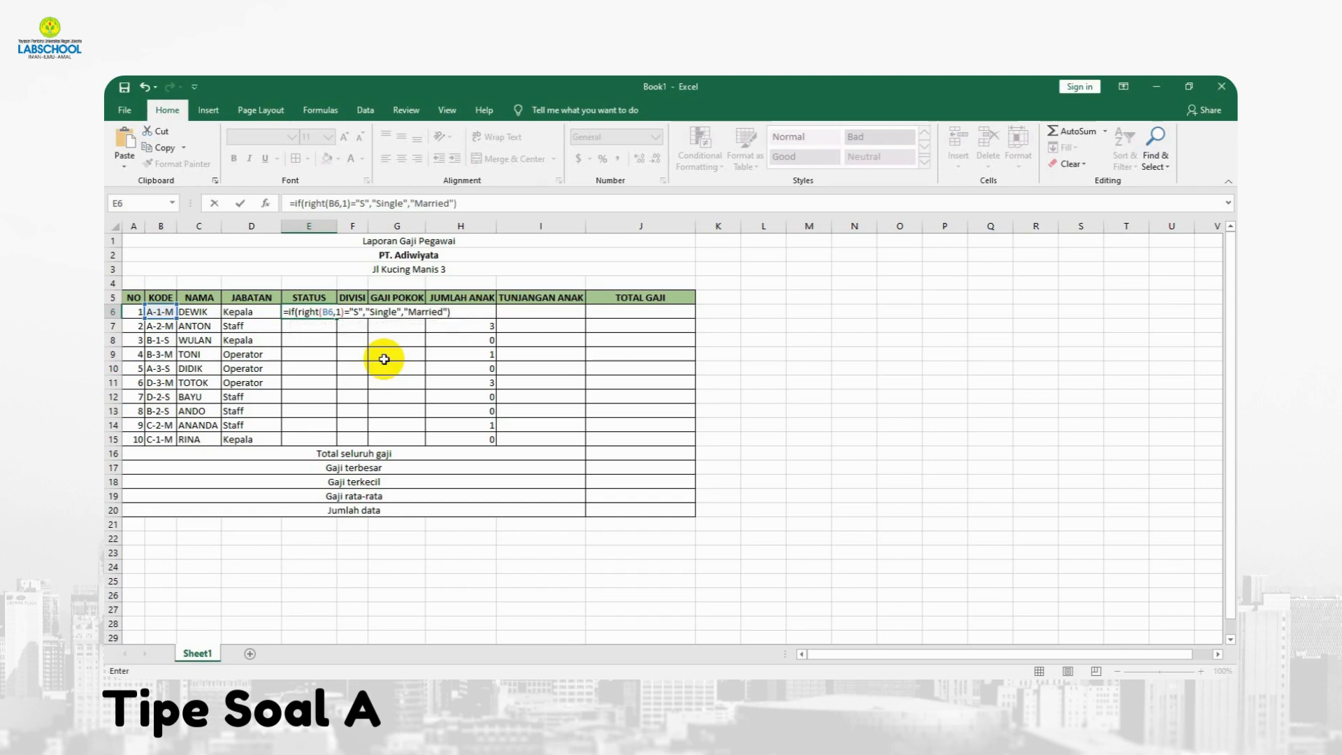
key(Return)
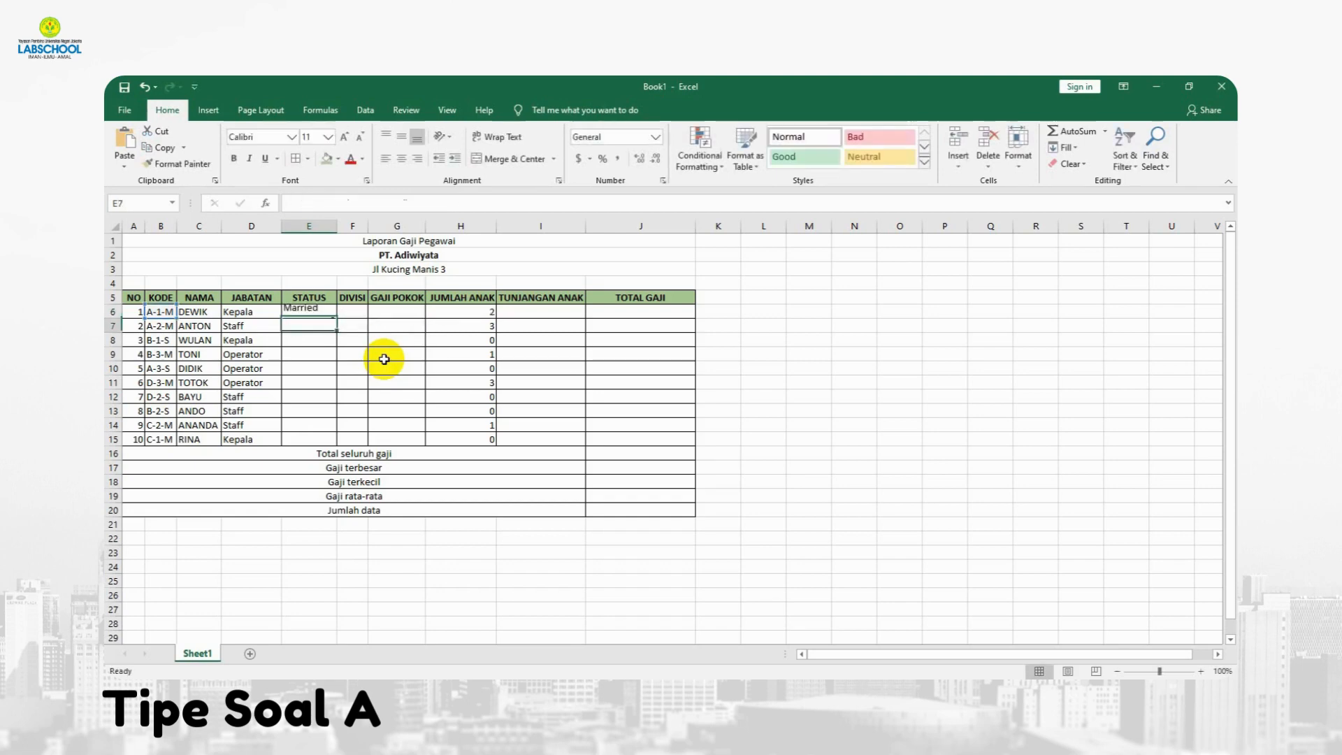
Copy the STATUS formula from E6 down through E15
click(318, 312)
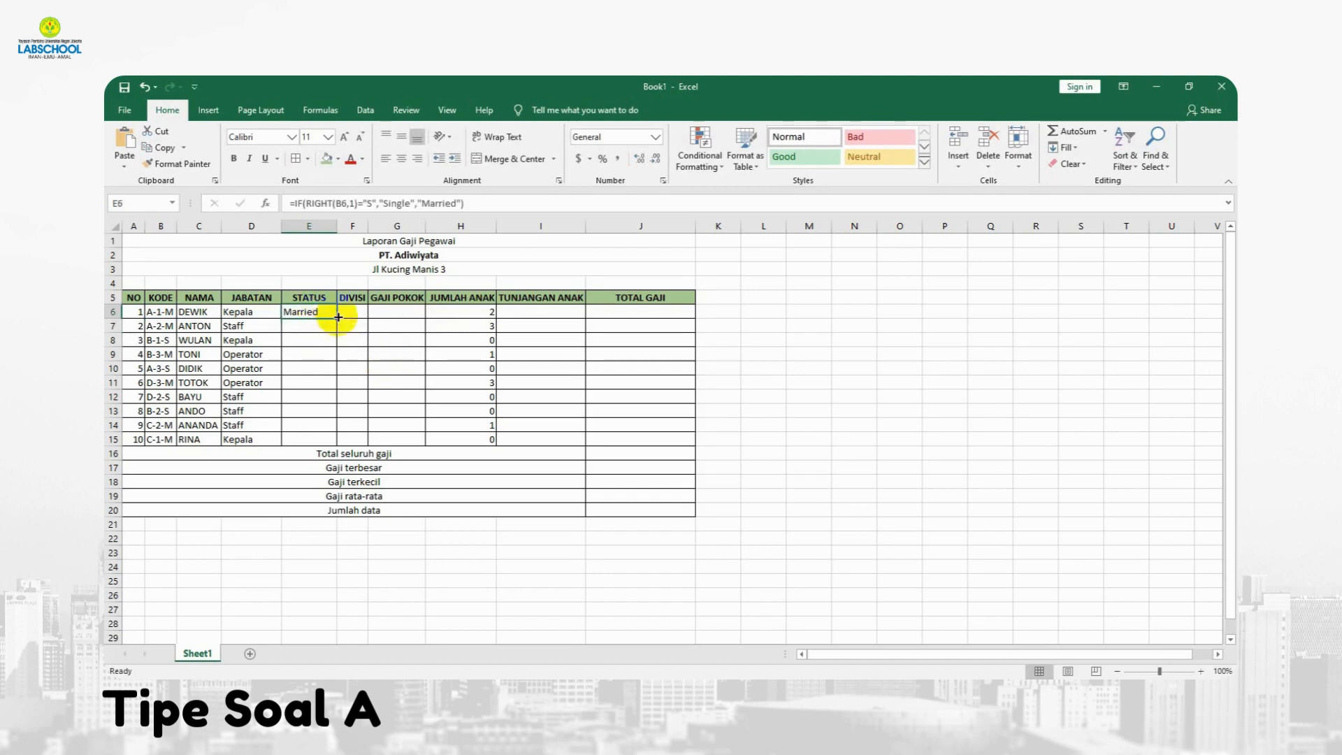
drag(336, 318, 336, 440)
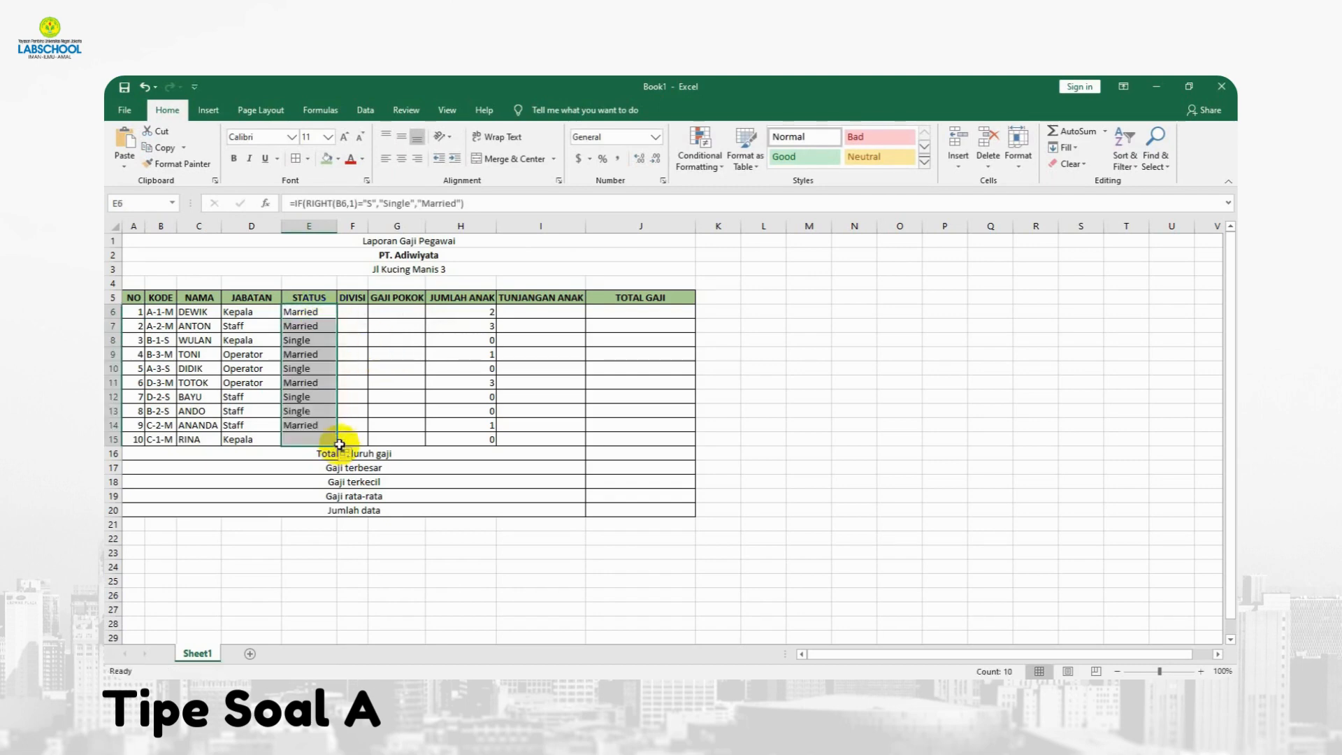
click(352, 369)
Widen the DIVISI column to more than twice its width and select its first data cell, F6
click(356, 312)
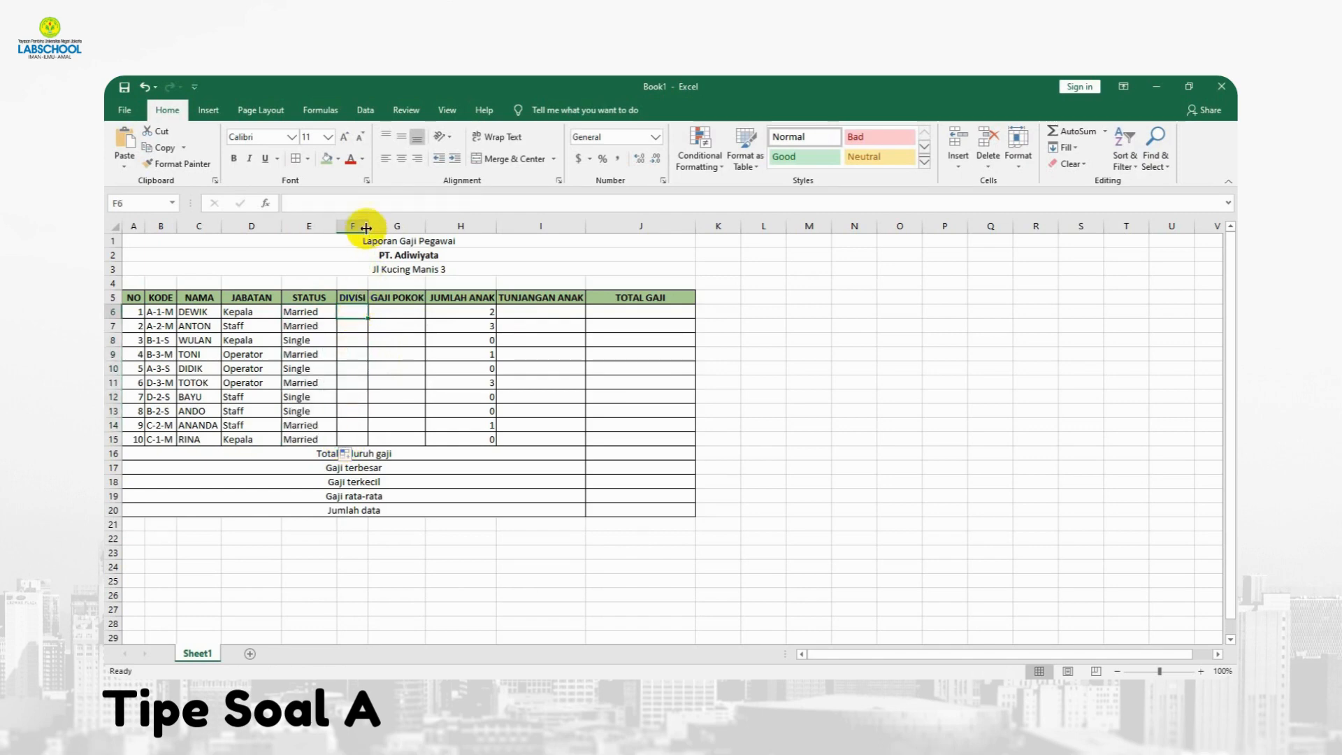
drag(368, 225, 415, 226)
click(375, 327)
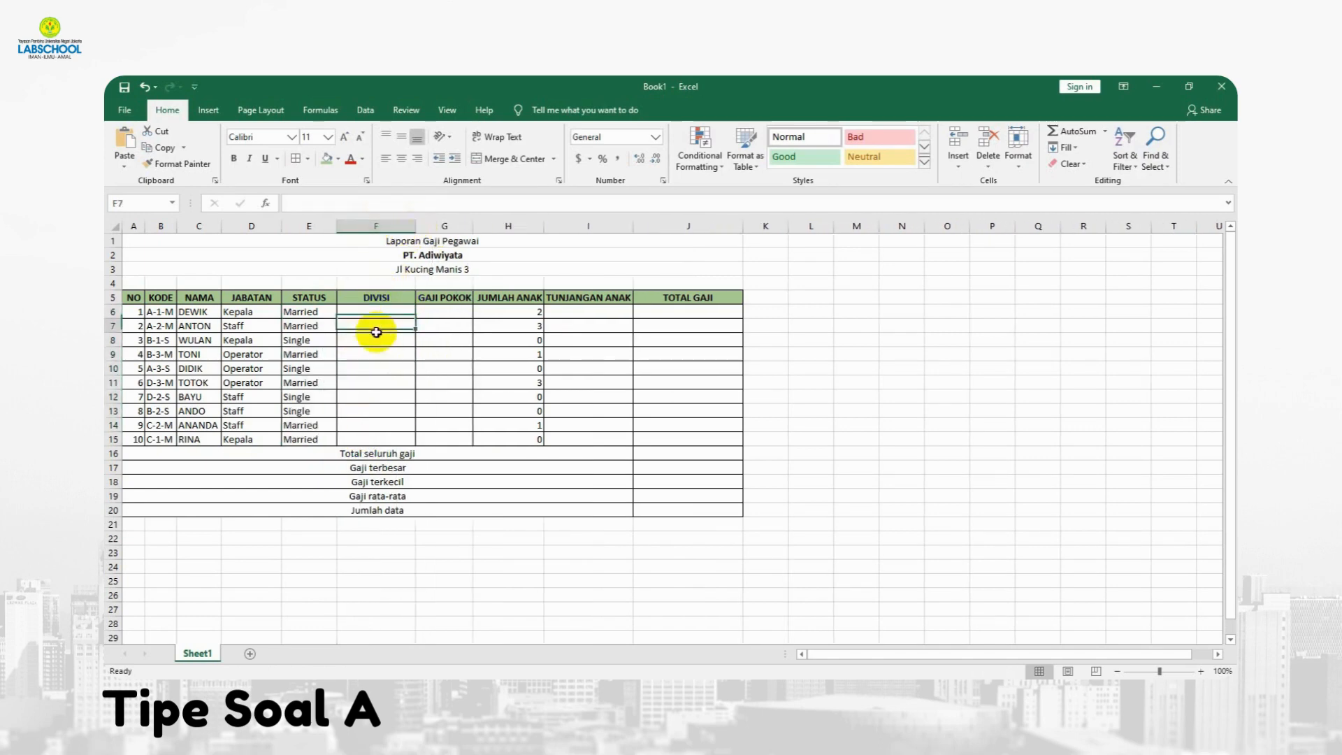
click(376, 310)
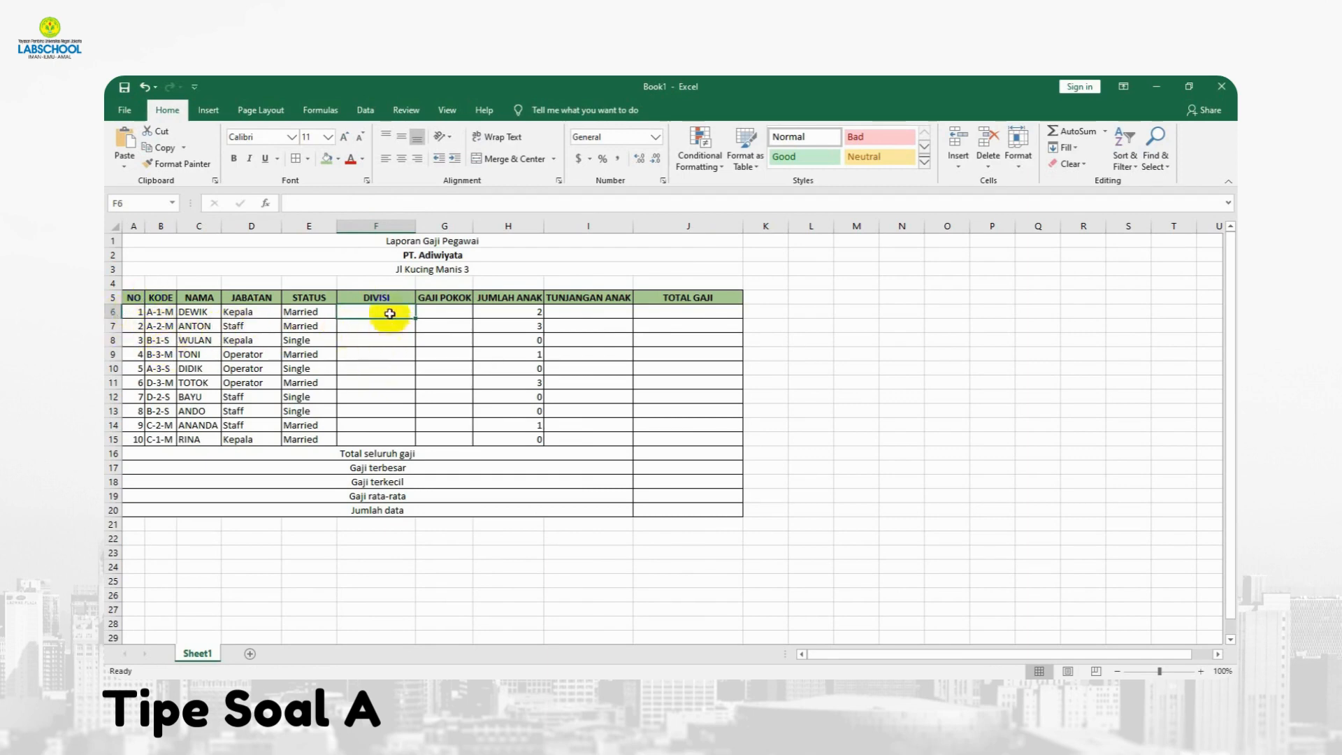
Begin the DIVISI formula in F6 with =IF(LEFT(B6,1)="A","Distributor", as its first condition
text(=)
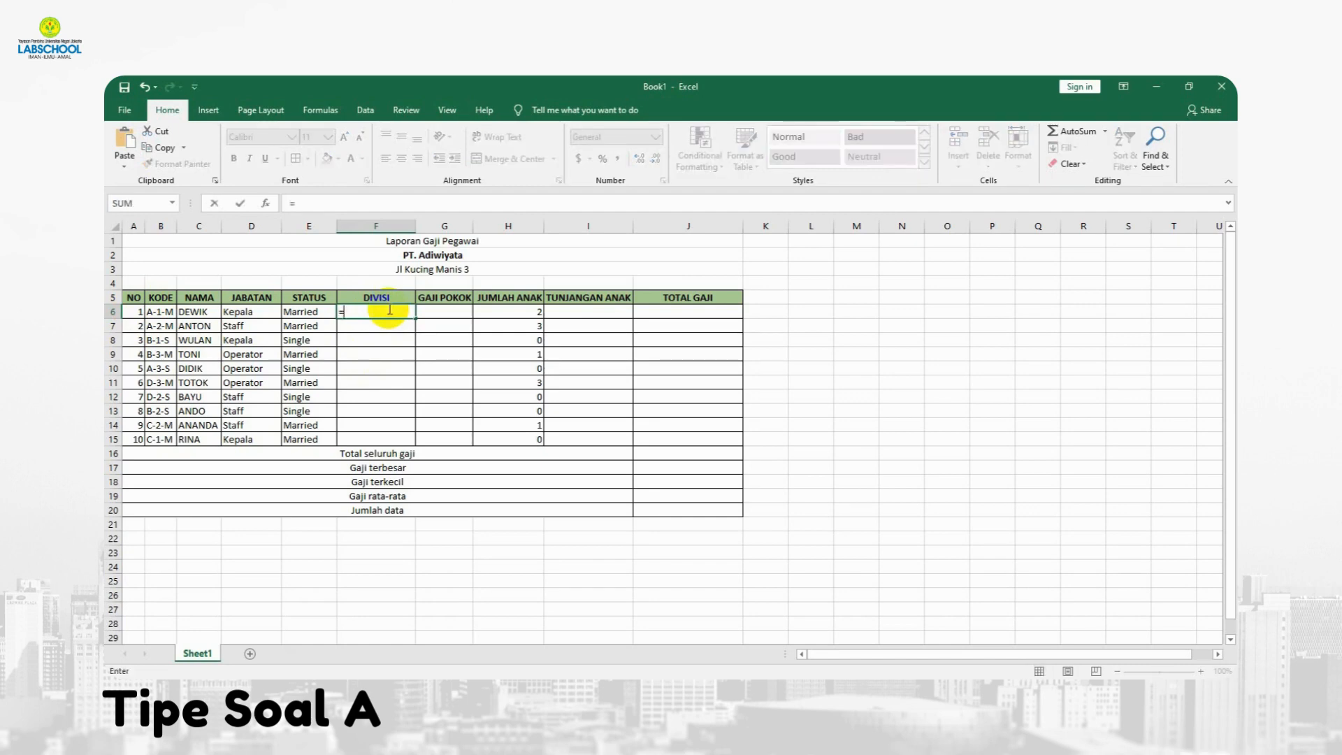
text(if(le)
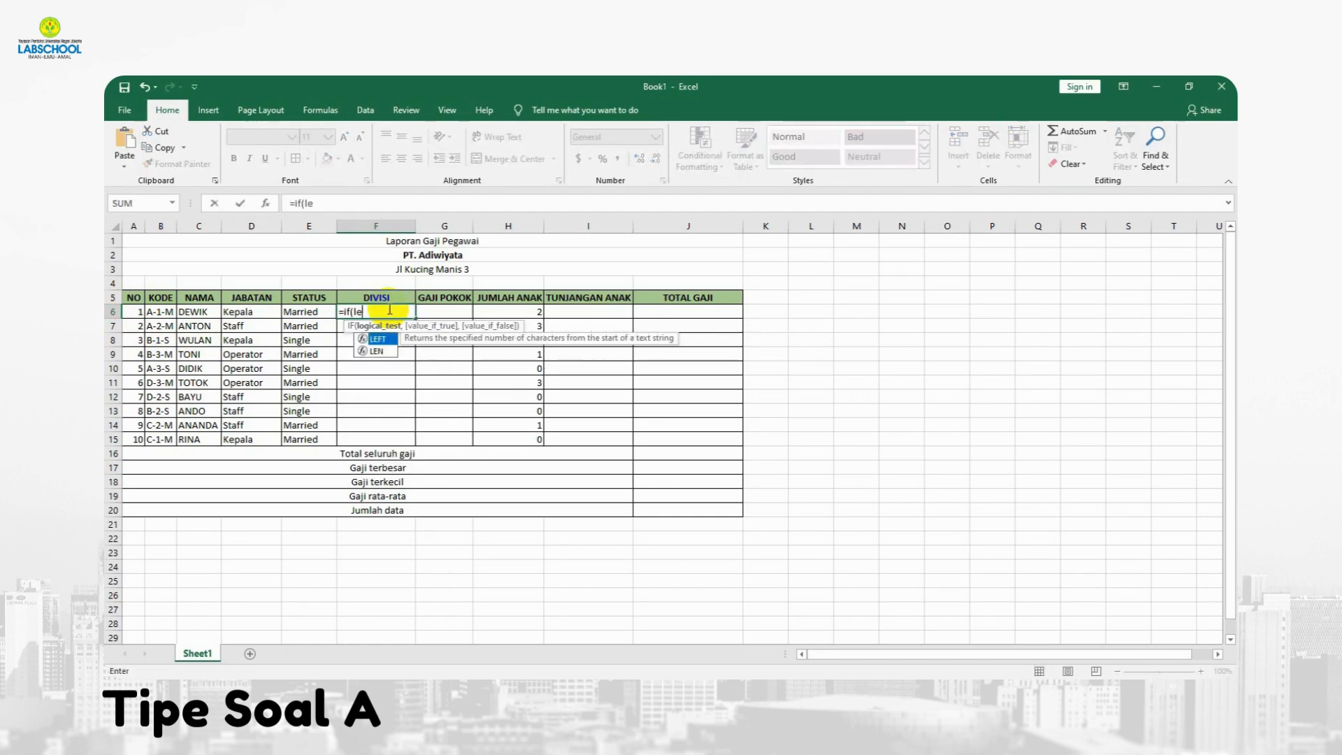
text(ft()
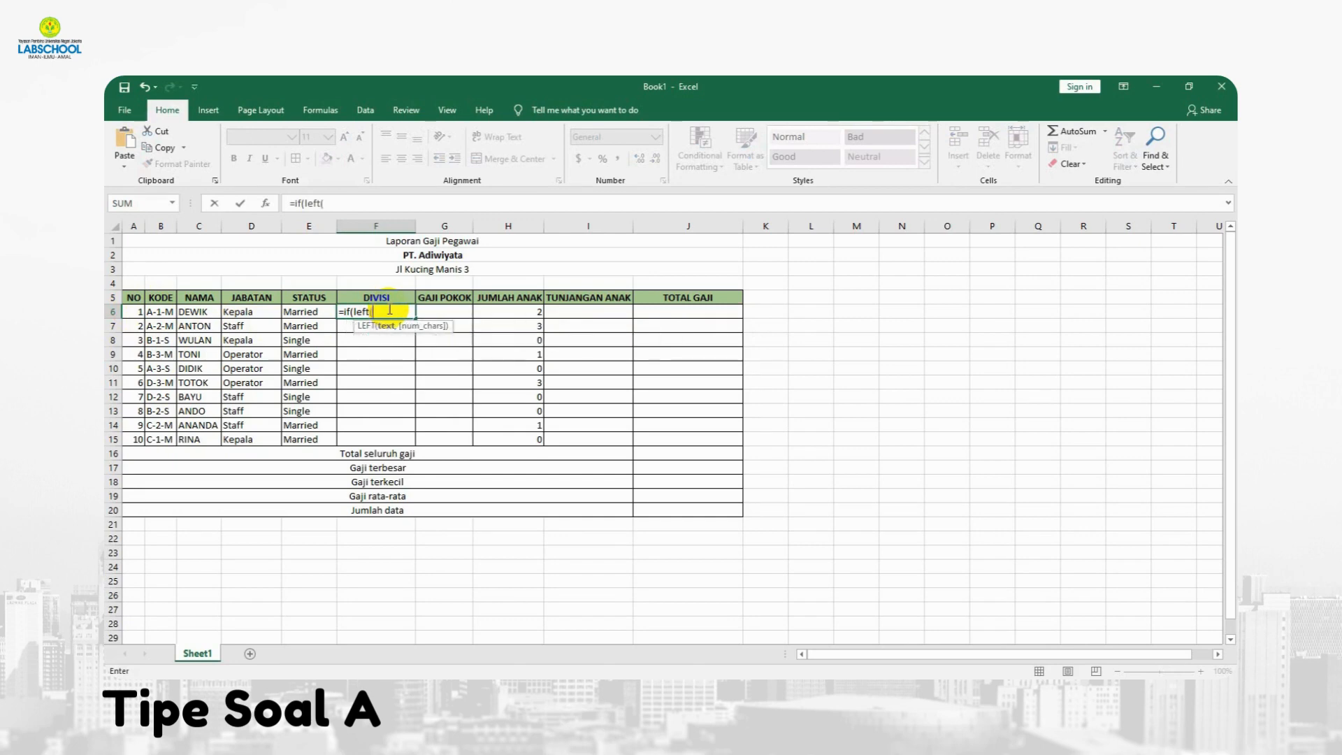
click(161, 312)
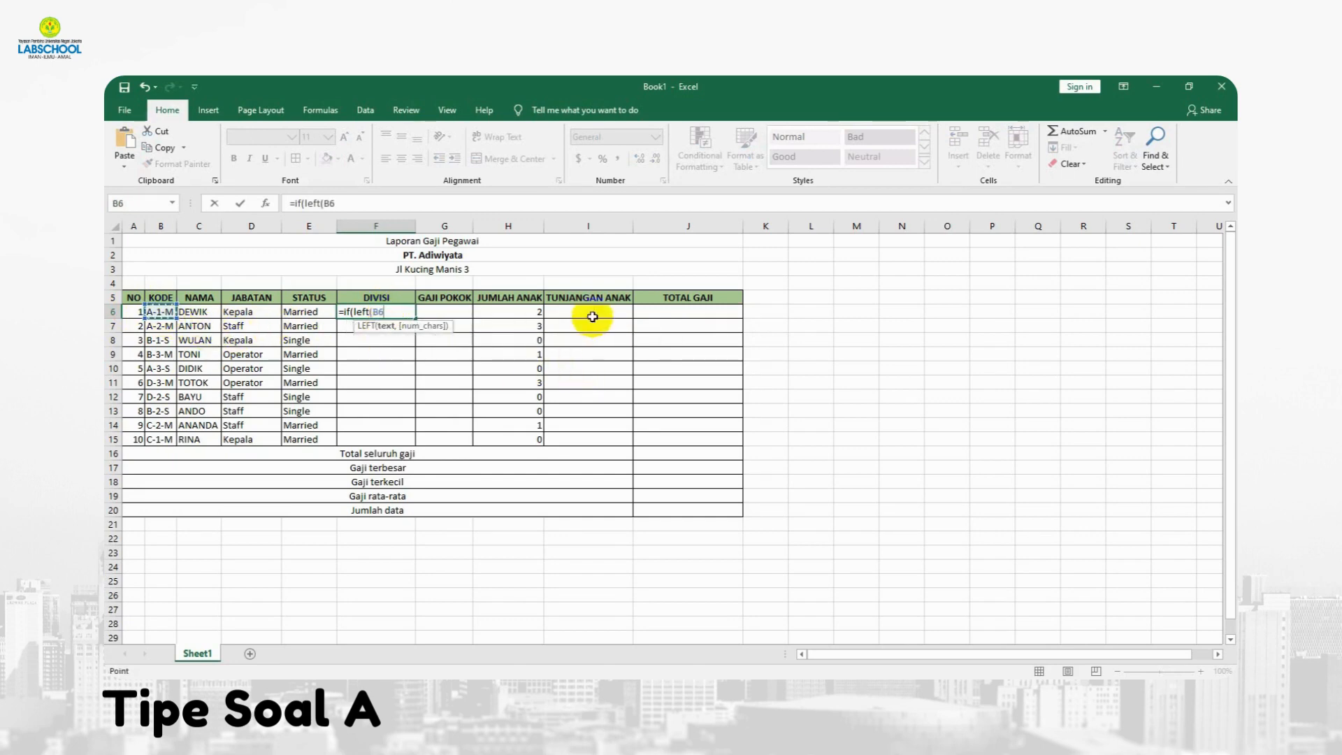
text(,1))
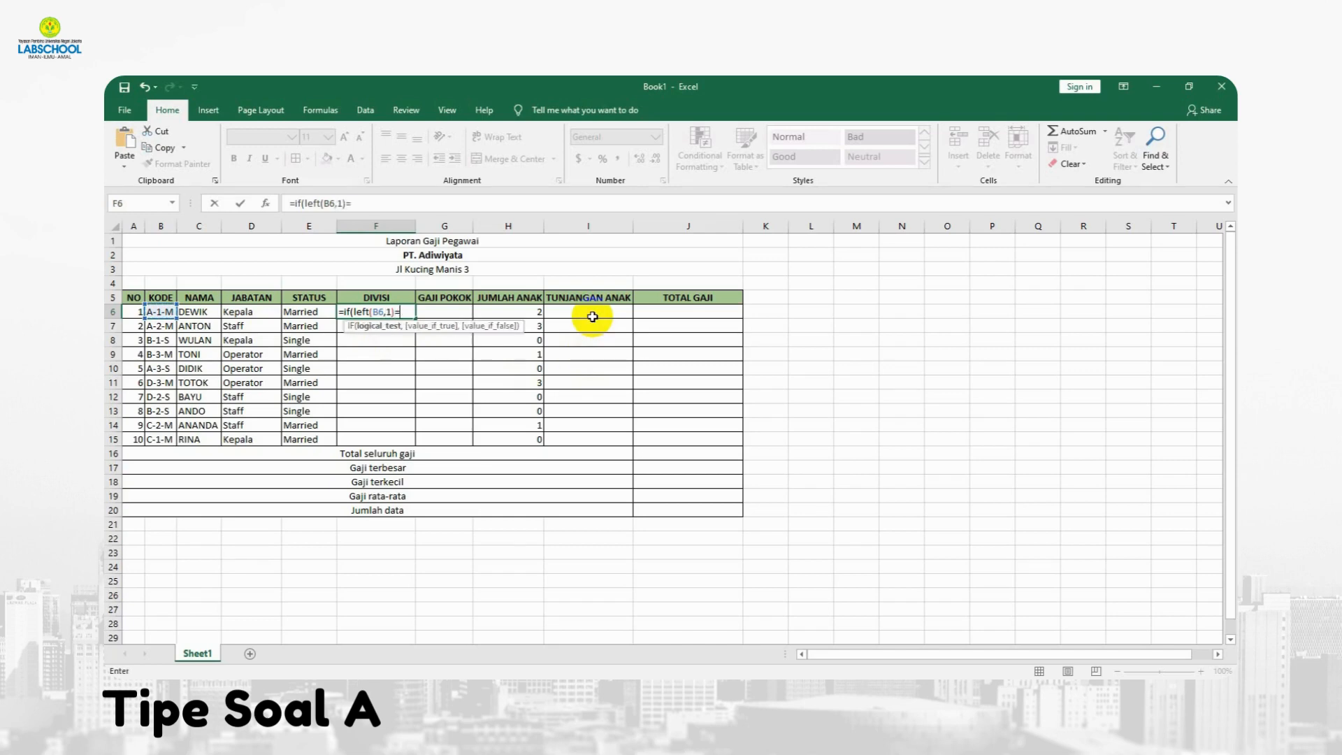
text(="A",")
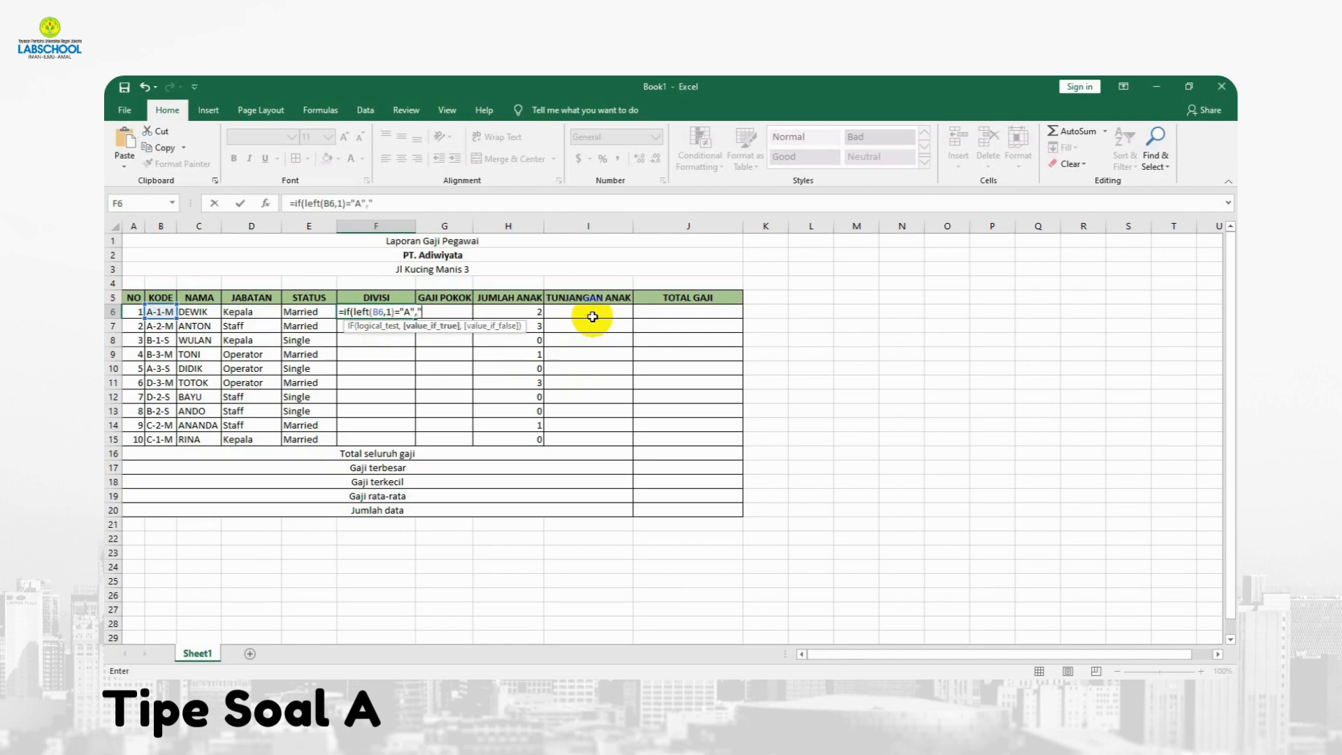
text(Distribut)
text(or)
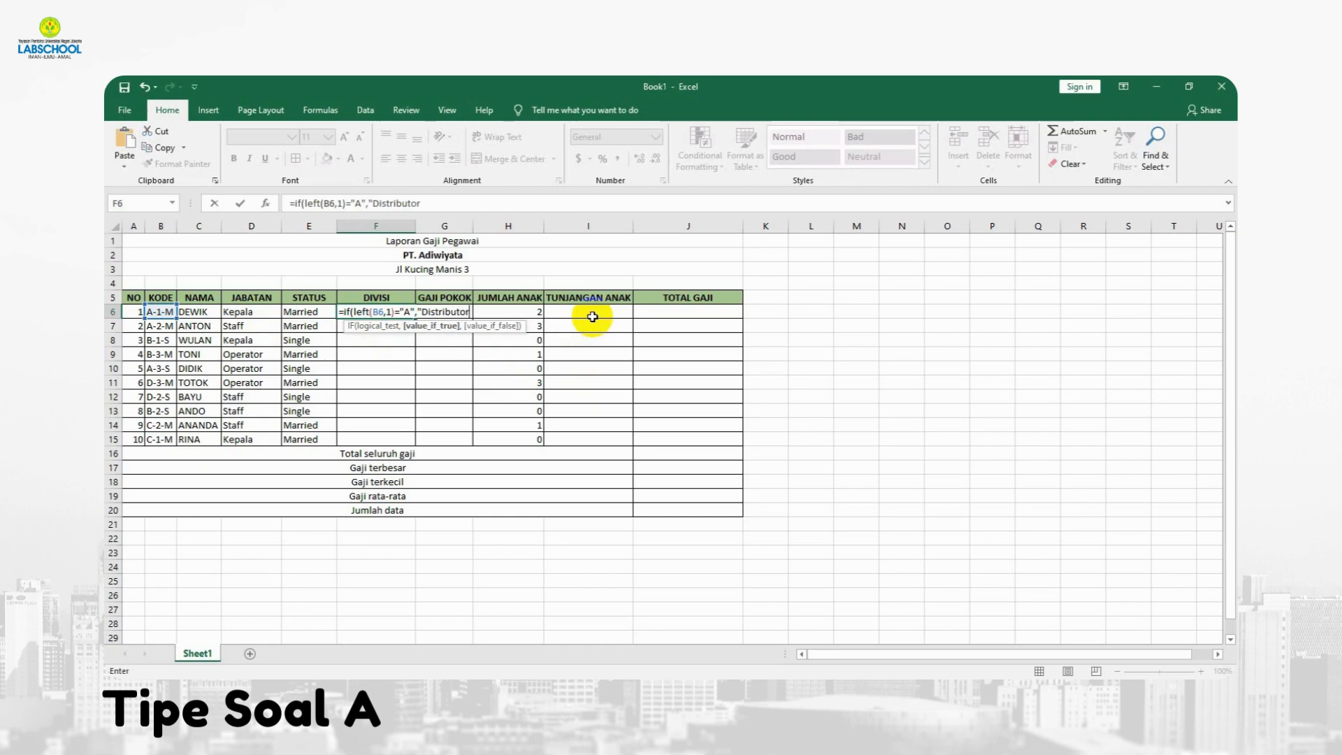
text(",)
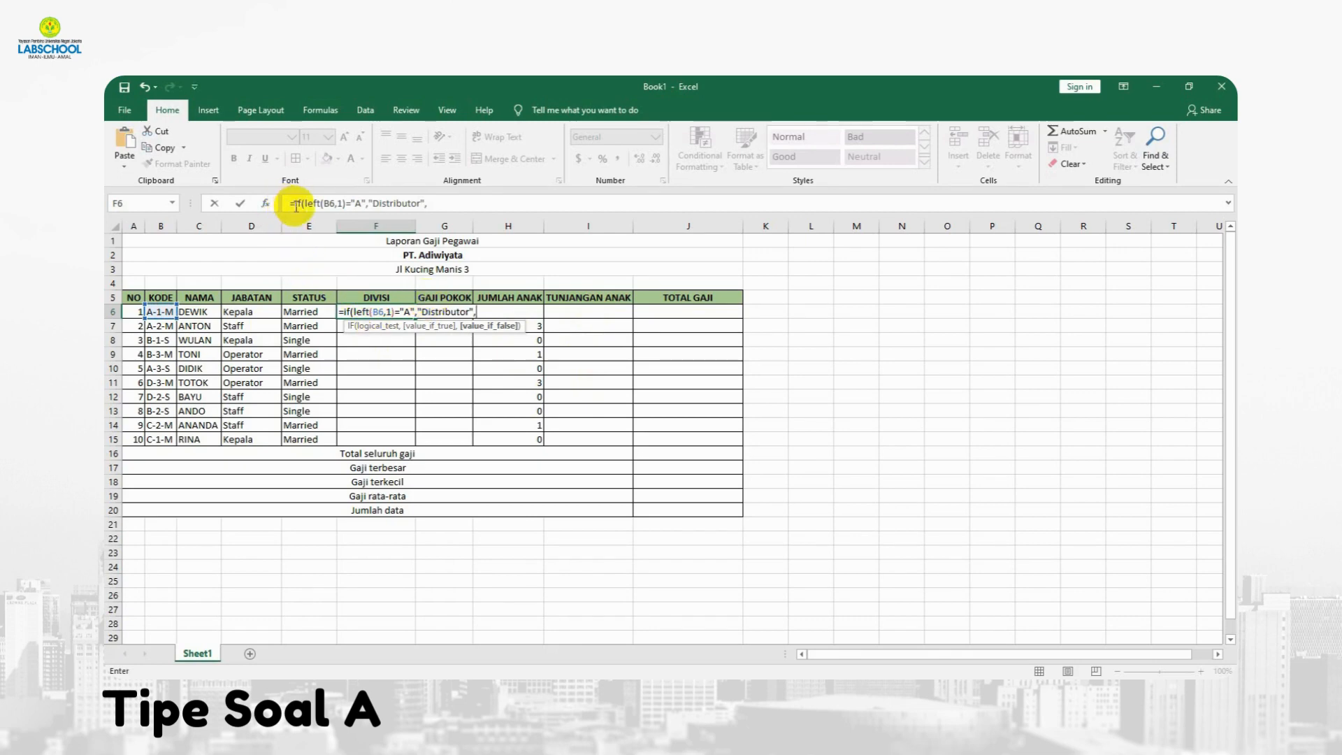
Add a nested IF to the F6 formula that returns "Engineering" when LEFT(B6,1)="B", reusing the first condition's text
drag(293, 203, 352, 207)
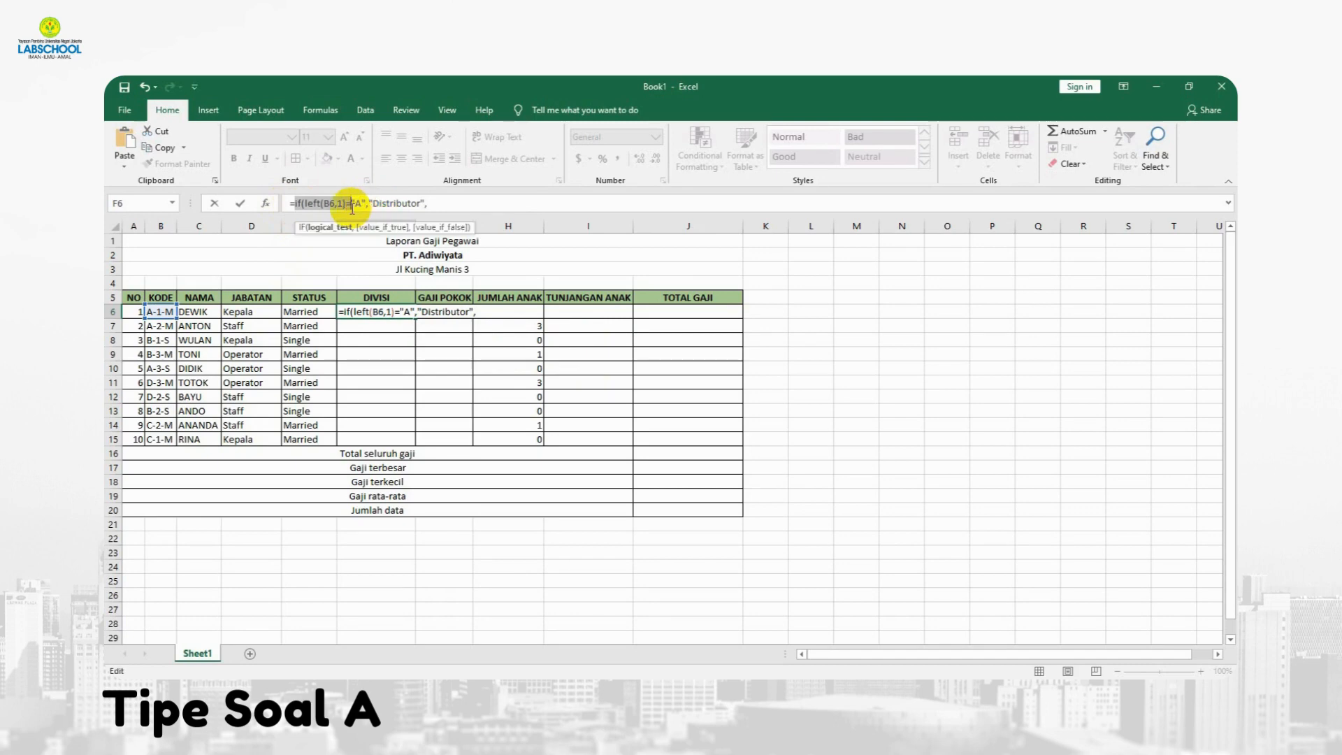
key(ctrl+c)
click(464, 203)
key(ctrl+v)
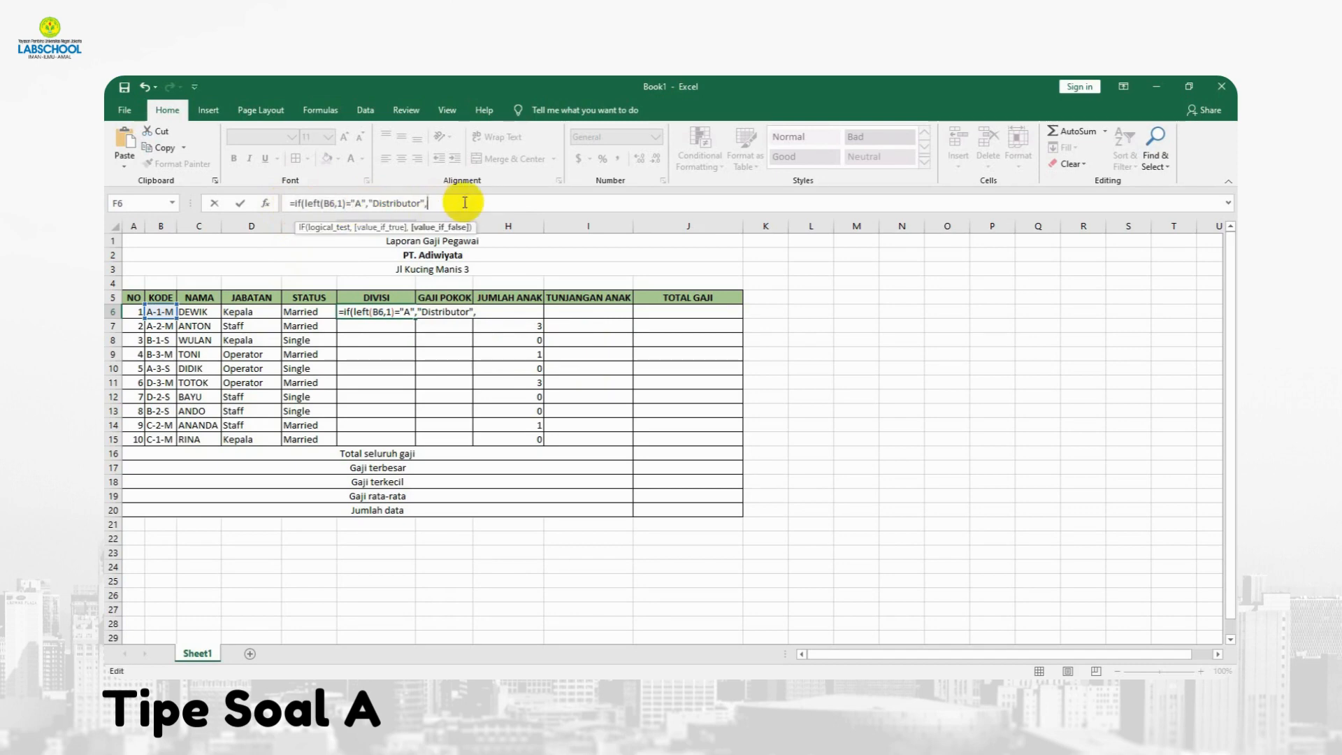
text(=)
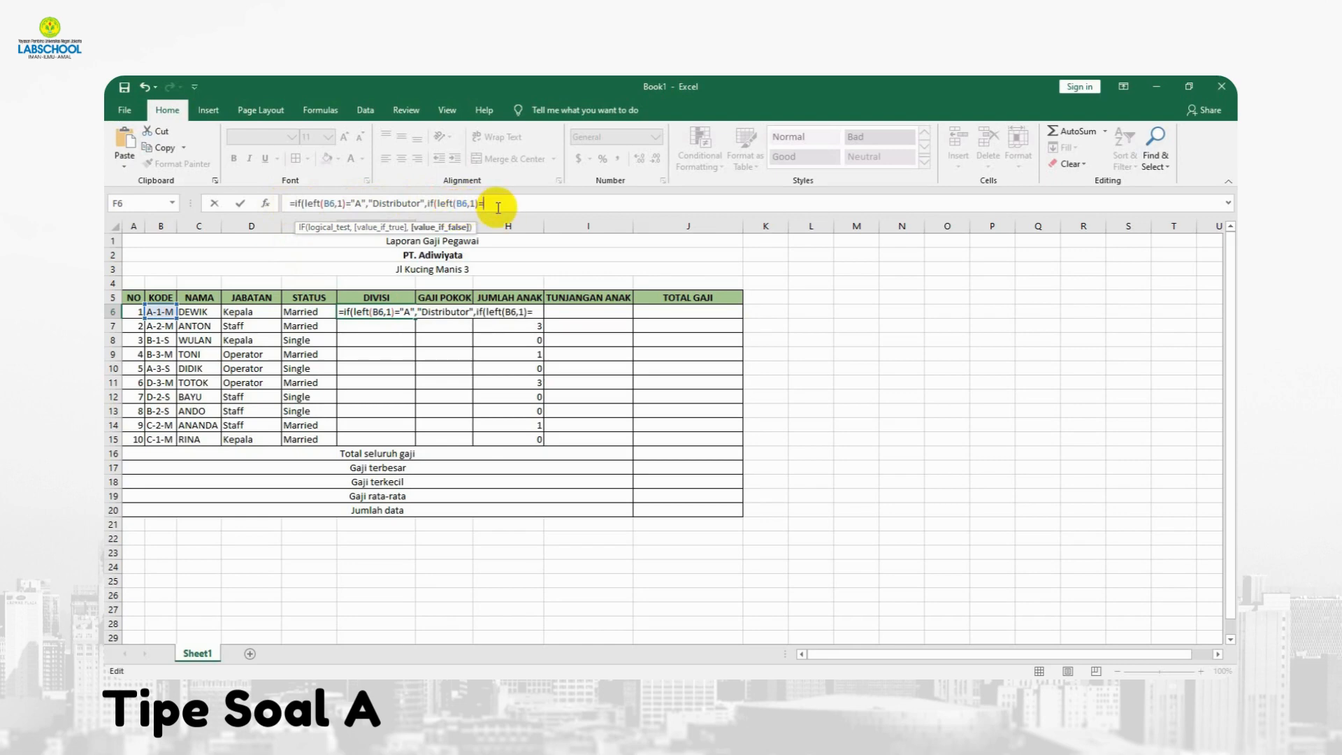
text(")
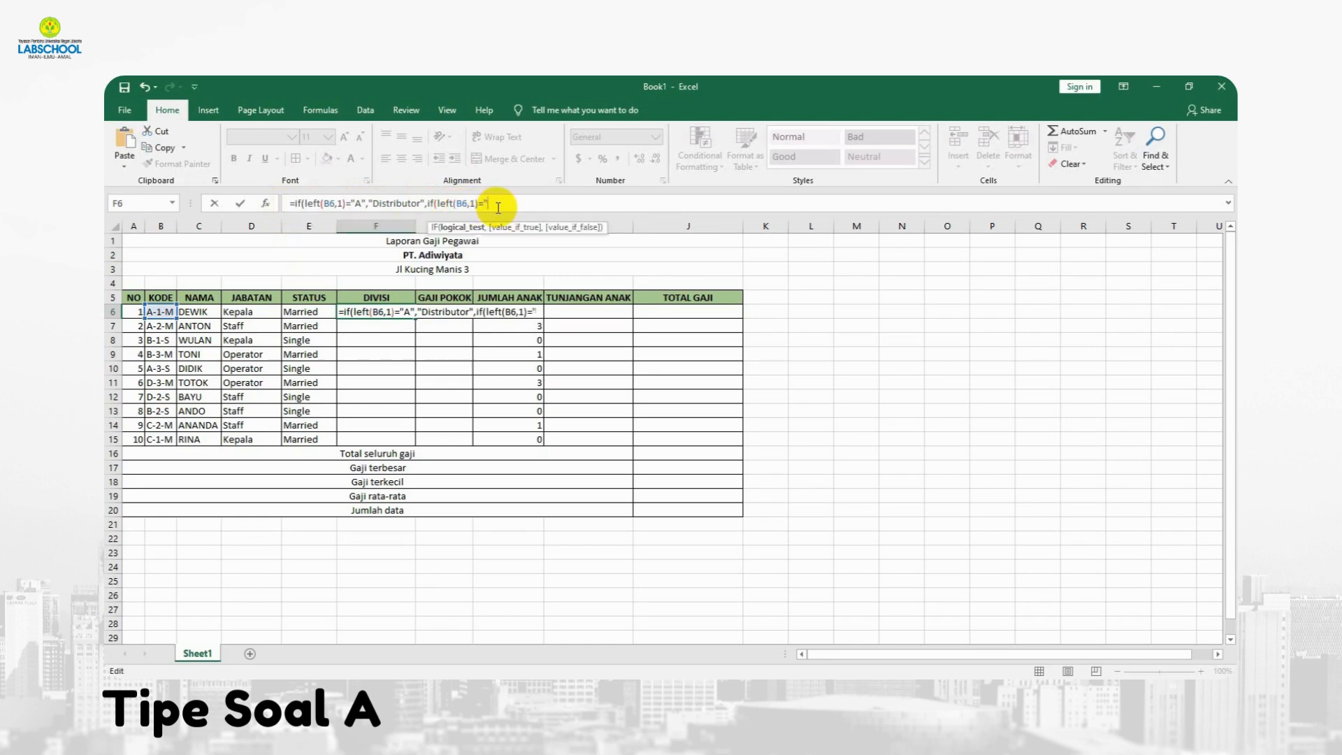
text(b)
key(BackSpace)
text(B",)
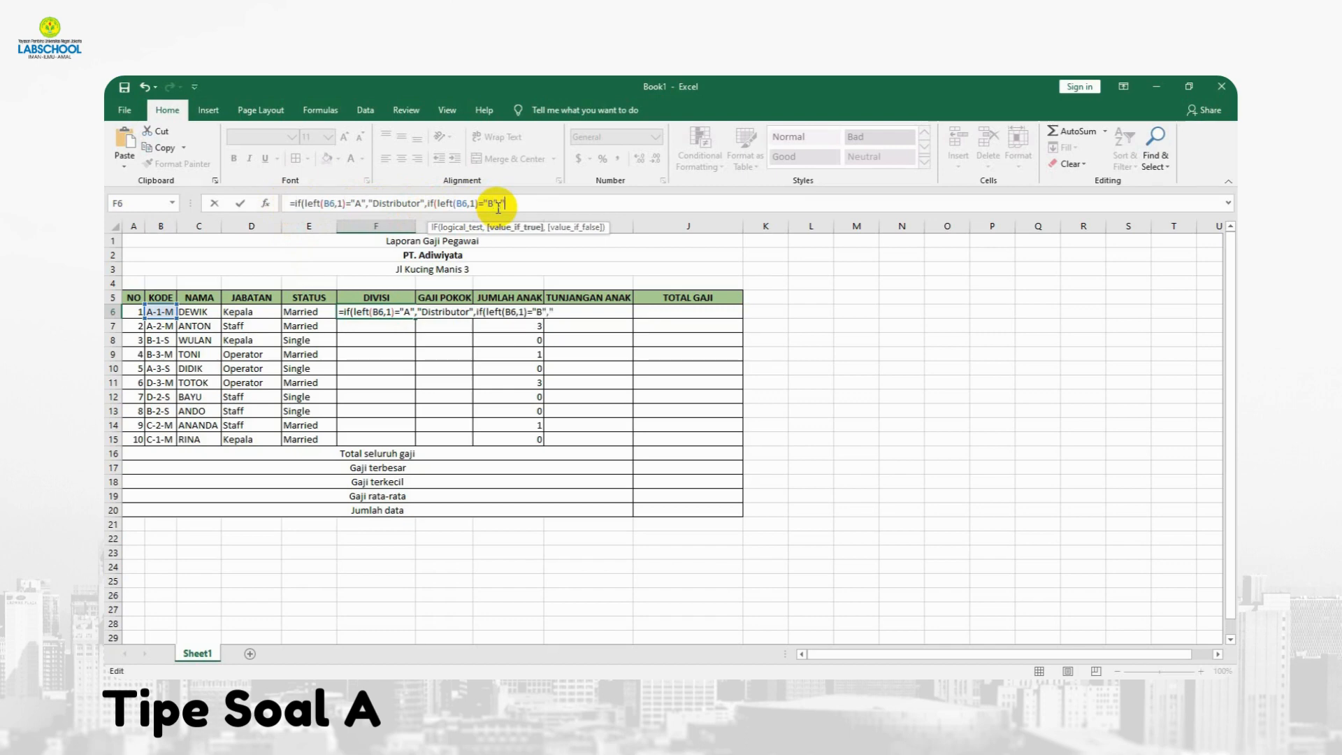
text("Engineering)
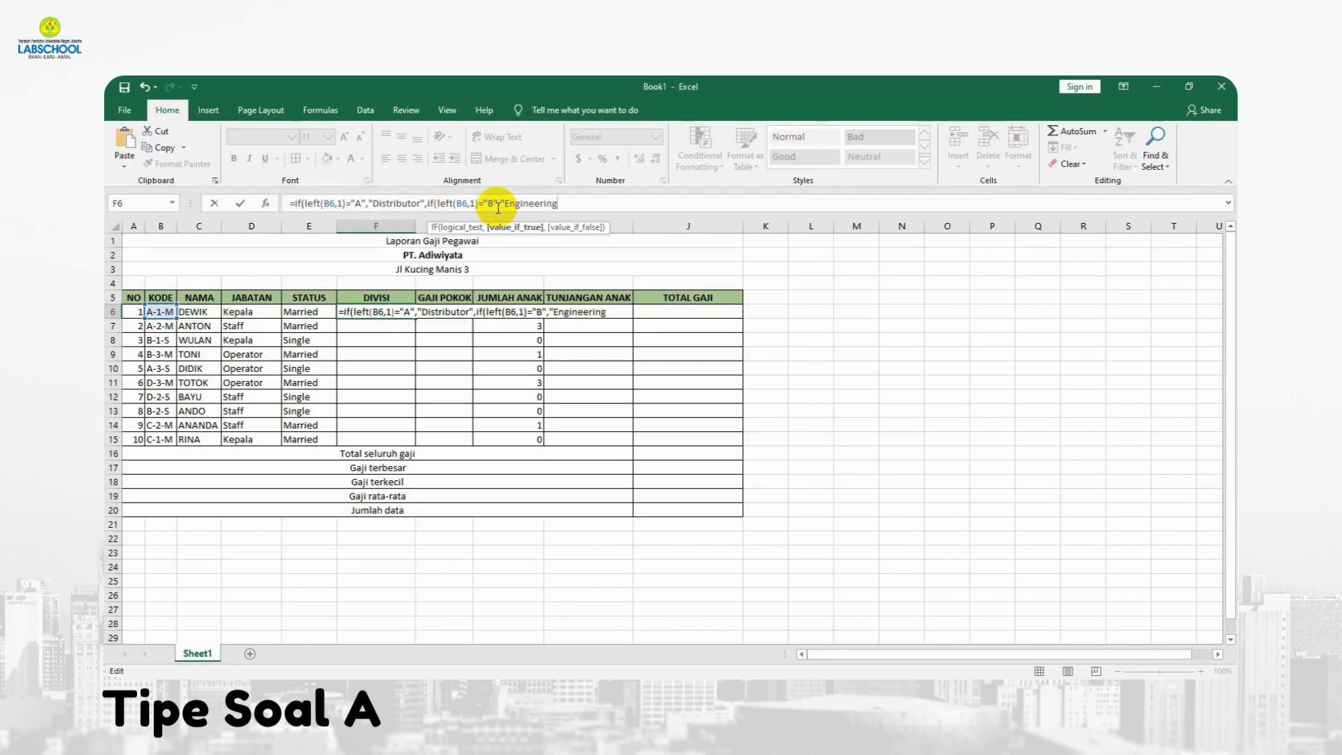
text(",)
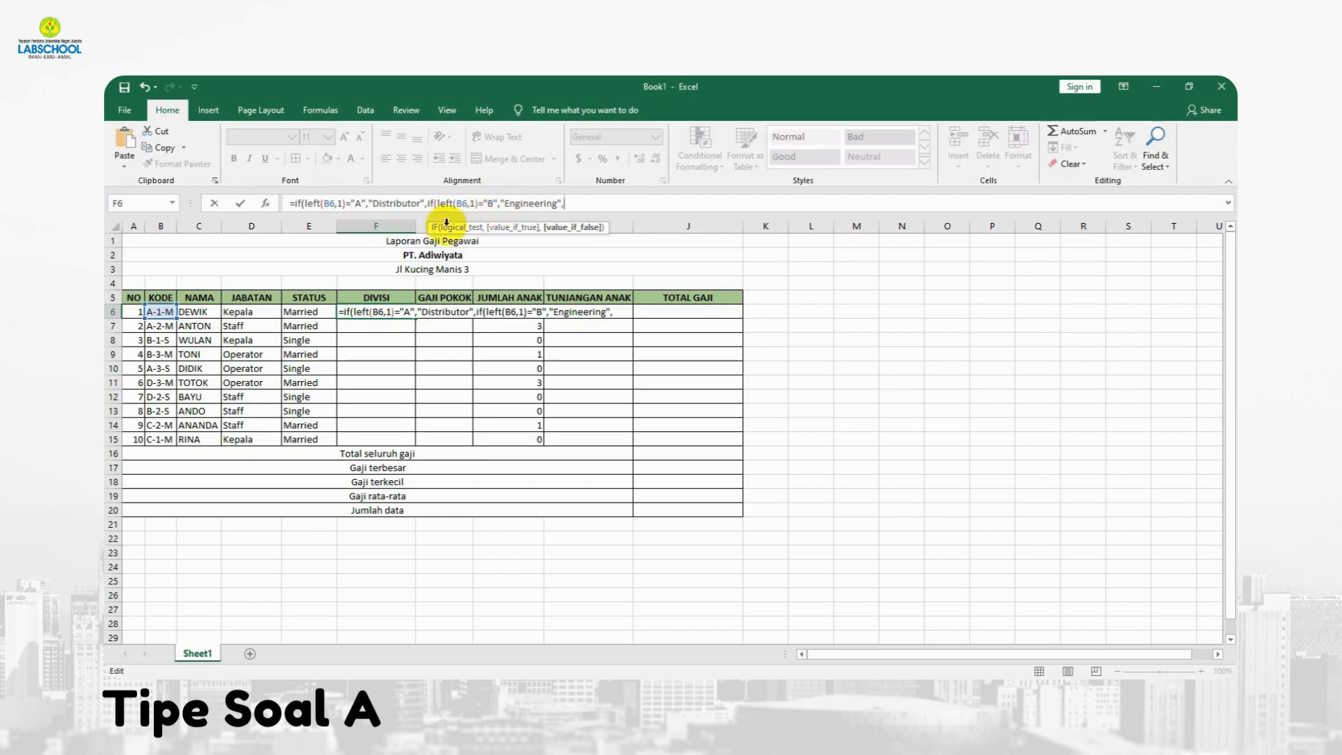
Add a third nested IF to the F6 formula that returns "Produksi" when LEFT(B6,1)="C"
drag(293, 204, 424, 203)
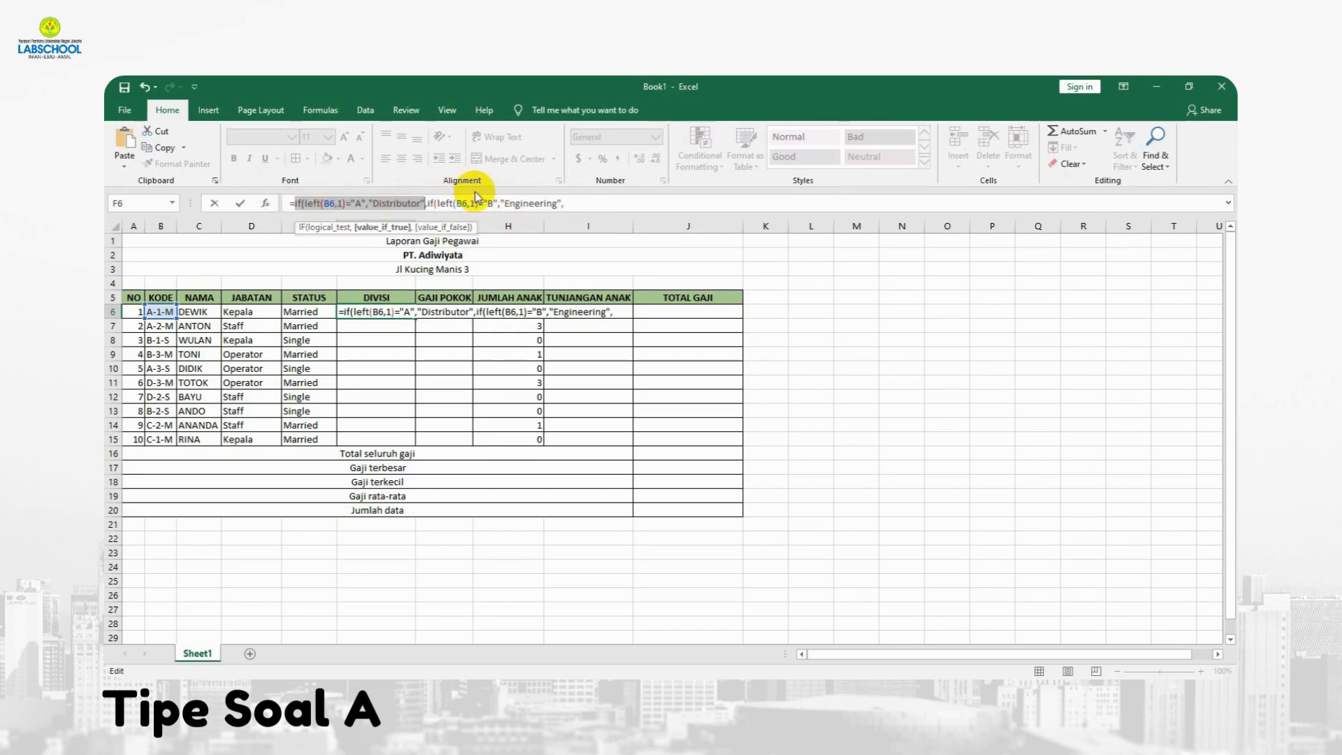
click(588, 206)
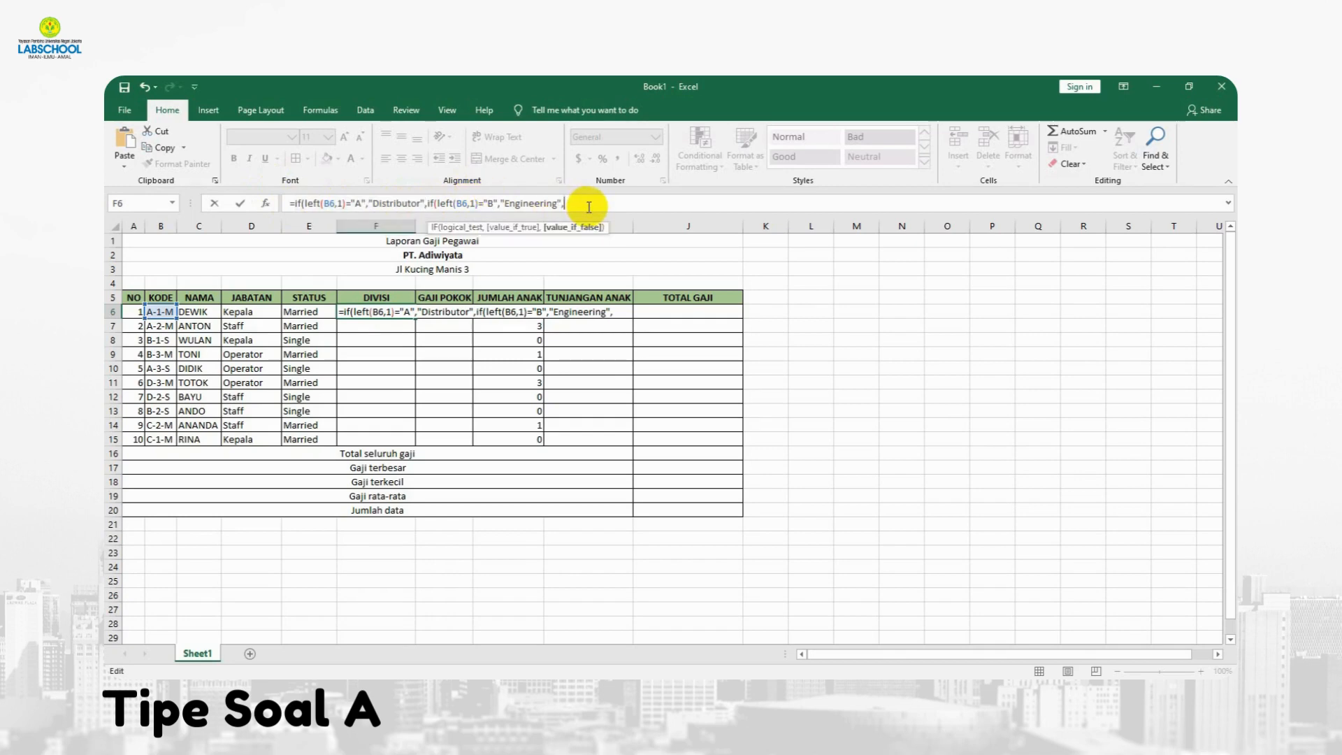
key(ctrl+v)
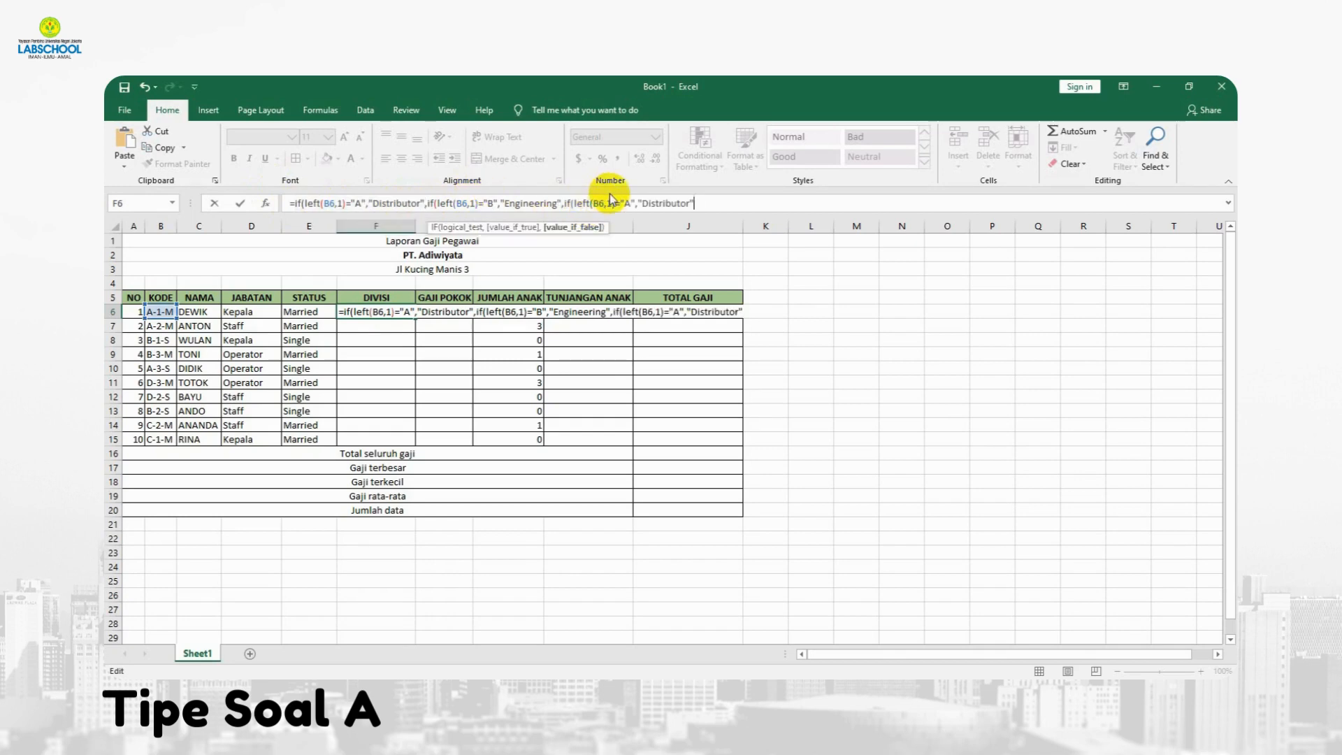
click(633, 203)
key(BackSpace)
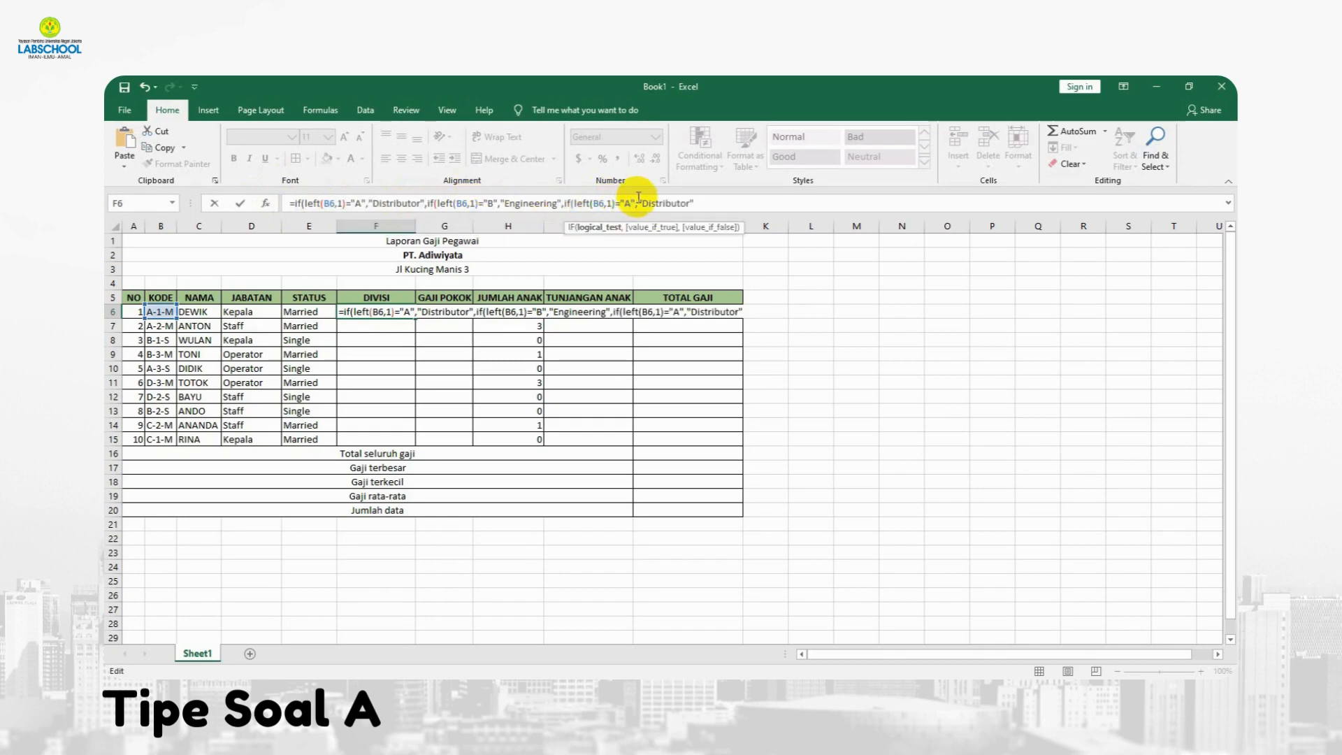
text(c)
key(BackSpace)
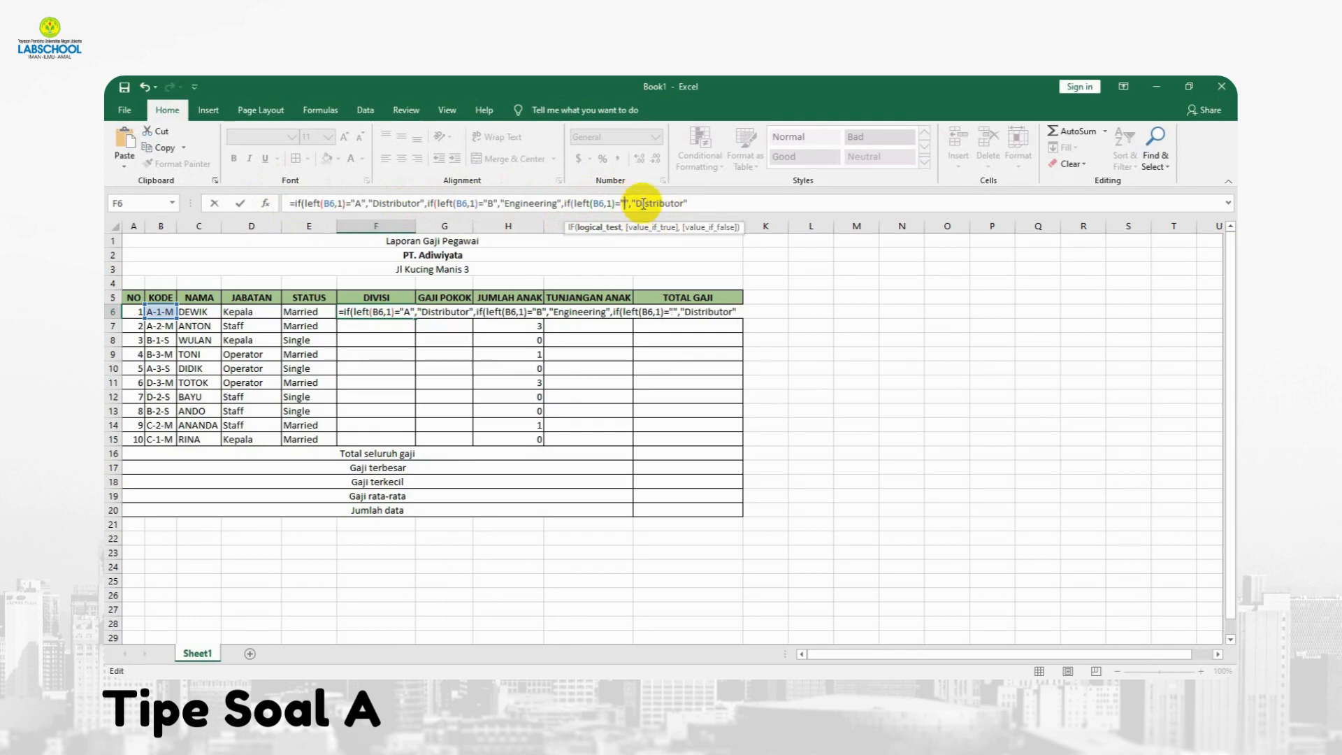
text(C)
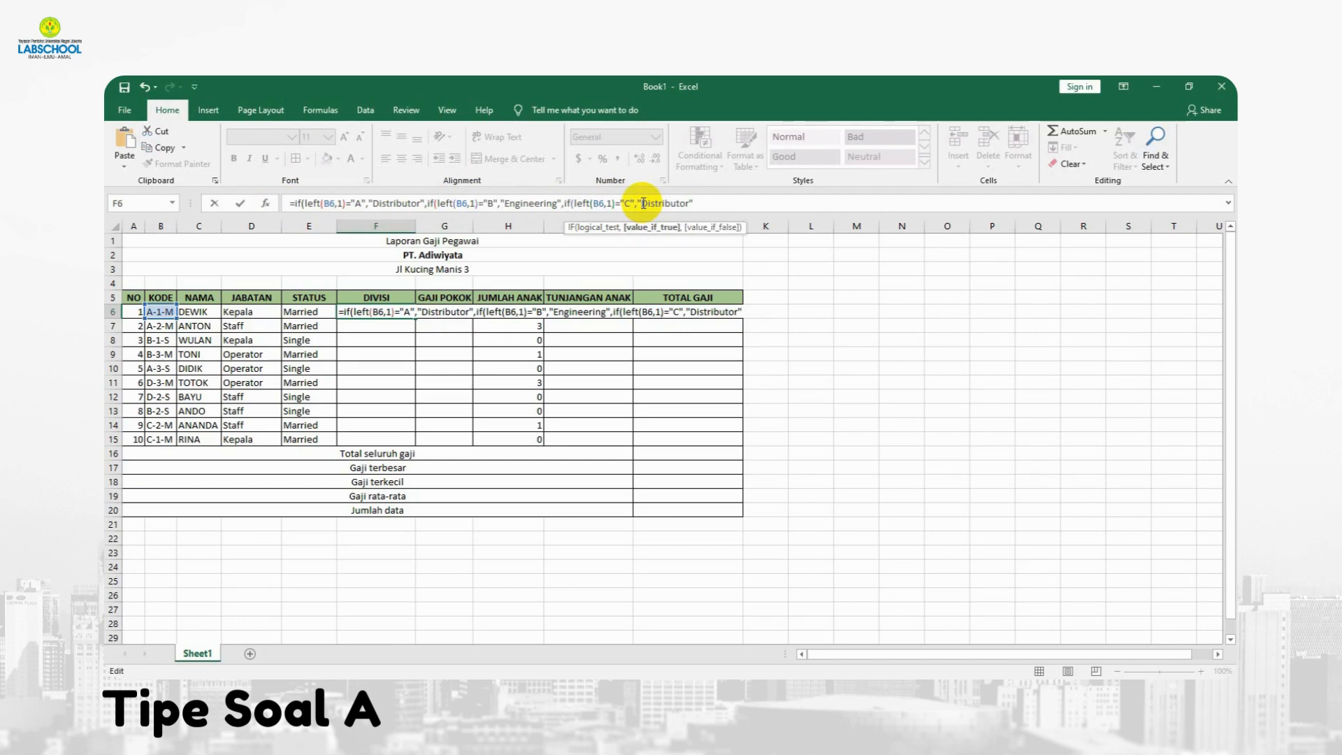
key(shift+Right)
key(shift+Right)
key(shift+Right)
key(shift+Right)
key(shift+Right)
key(shift+Right)
key(shift+Right)
key(shift+Right)
key(shift+Right)
key(shift+Right)
key(shift+Right)
text(Produksi",)
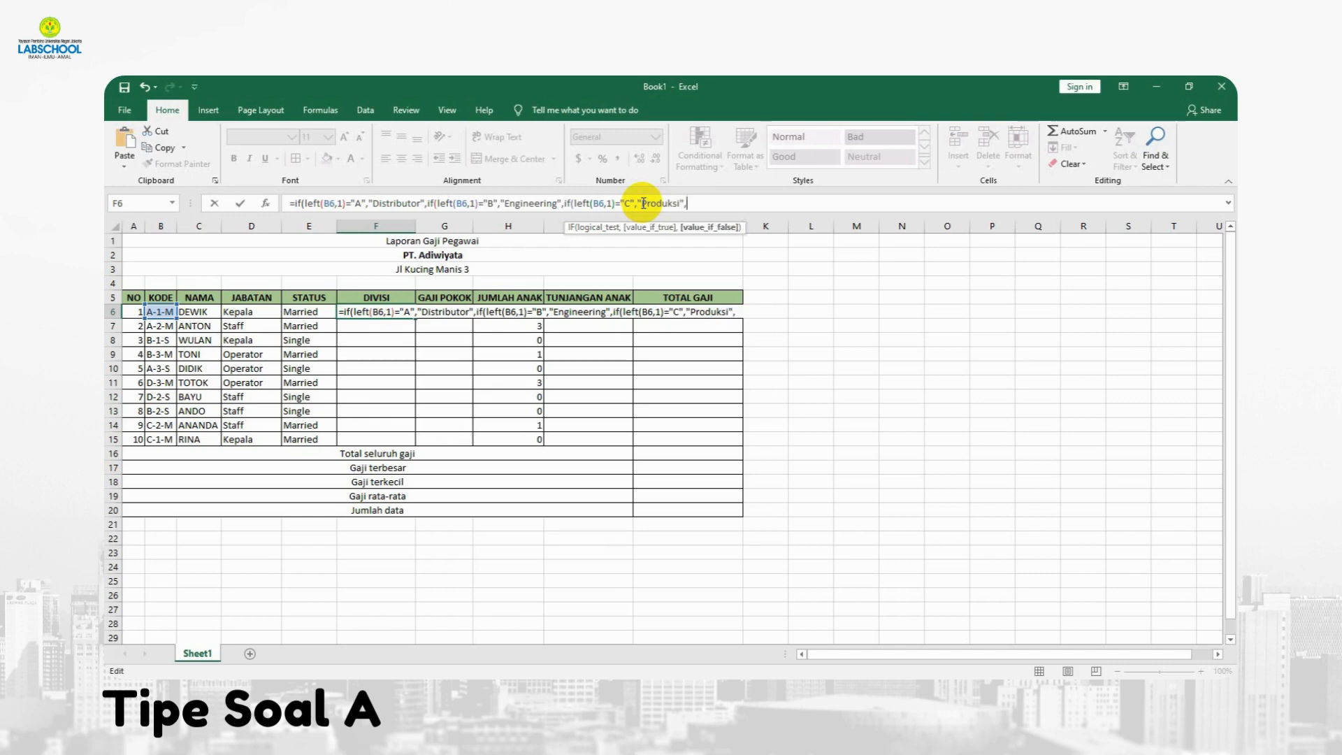
Finish the F6 formula with "Quality Control" as the fallback value, closing all three IFs, and enter it
text("Quality Control)
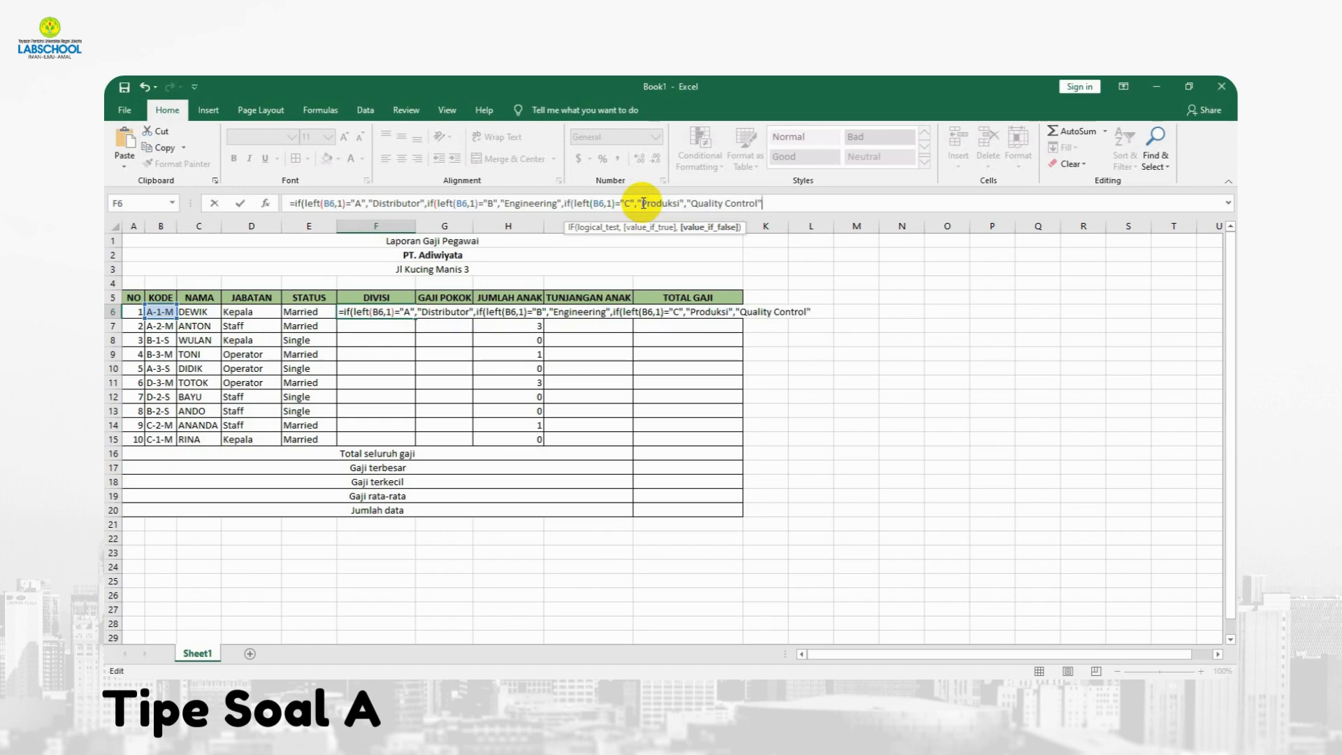
text("))
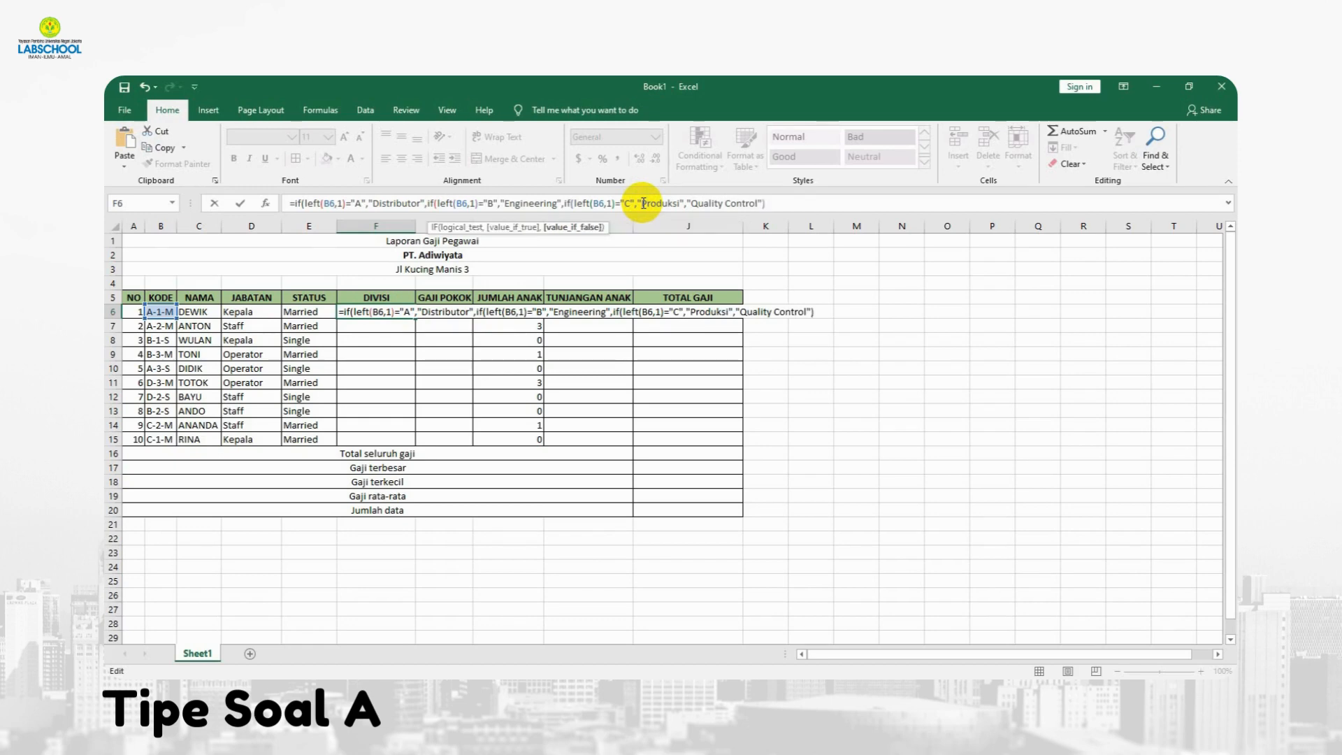
text()))
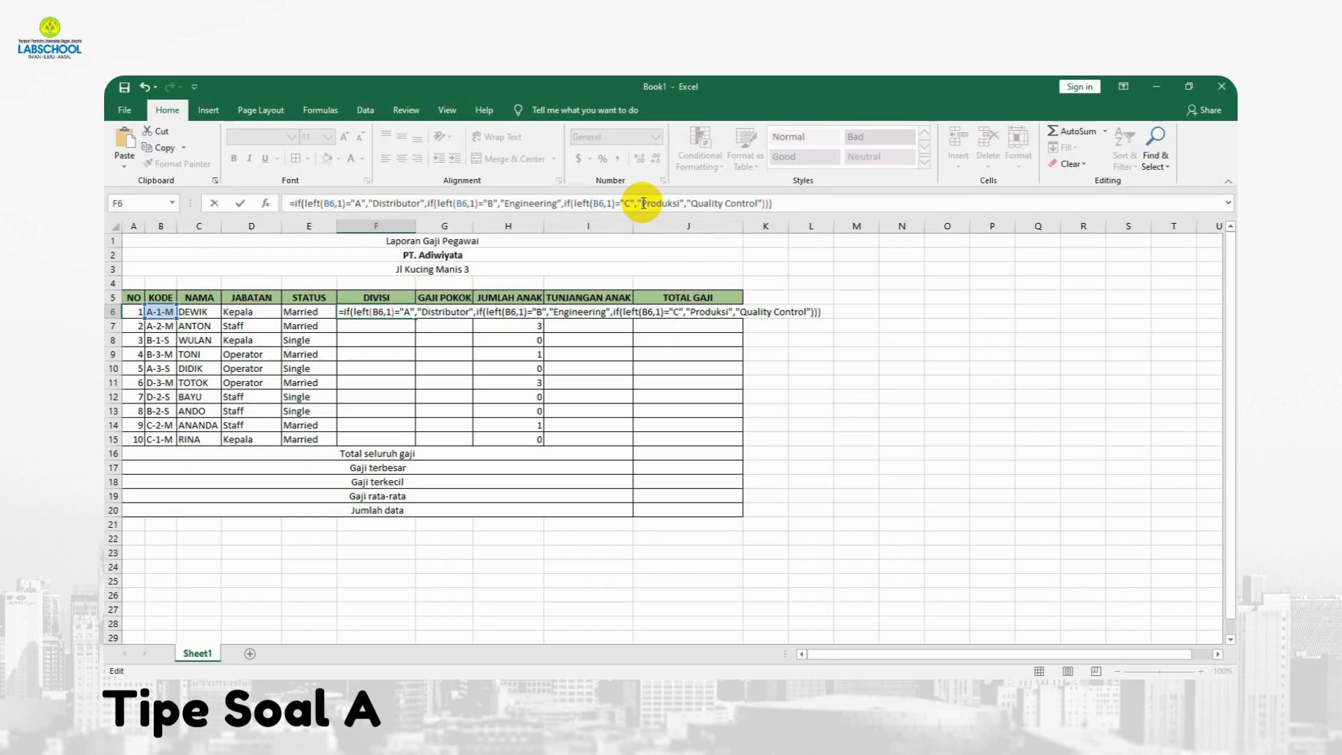
key(Return)
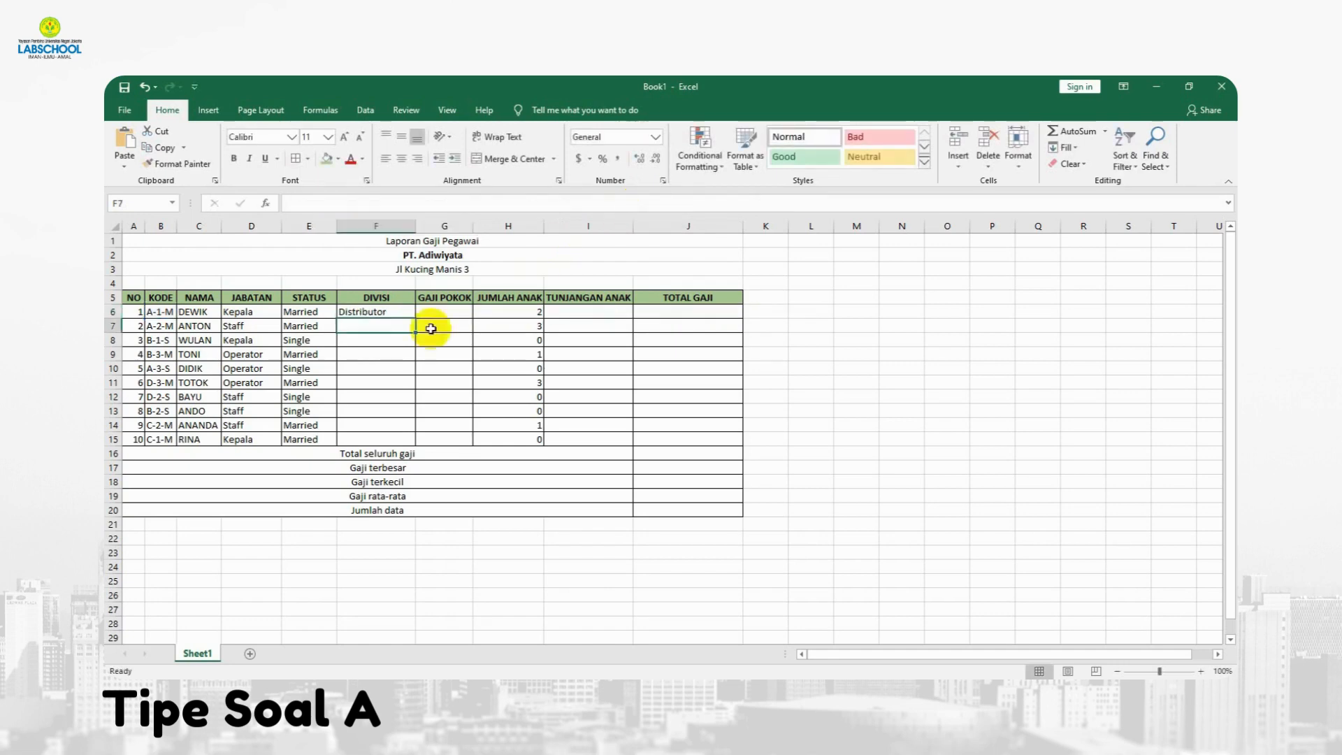
Copy the DIVISI formula from F6 down through F15
click(384, 313)
drag(415, 318, 405, 441)
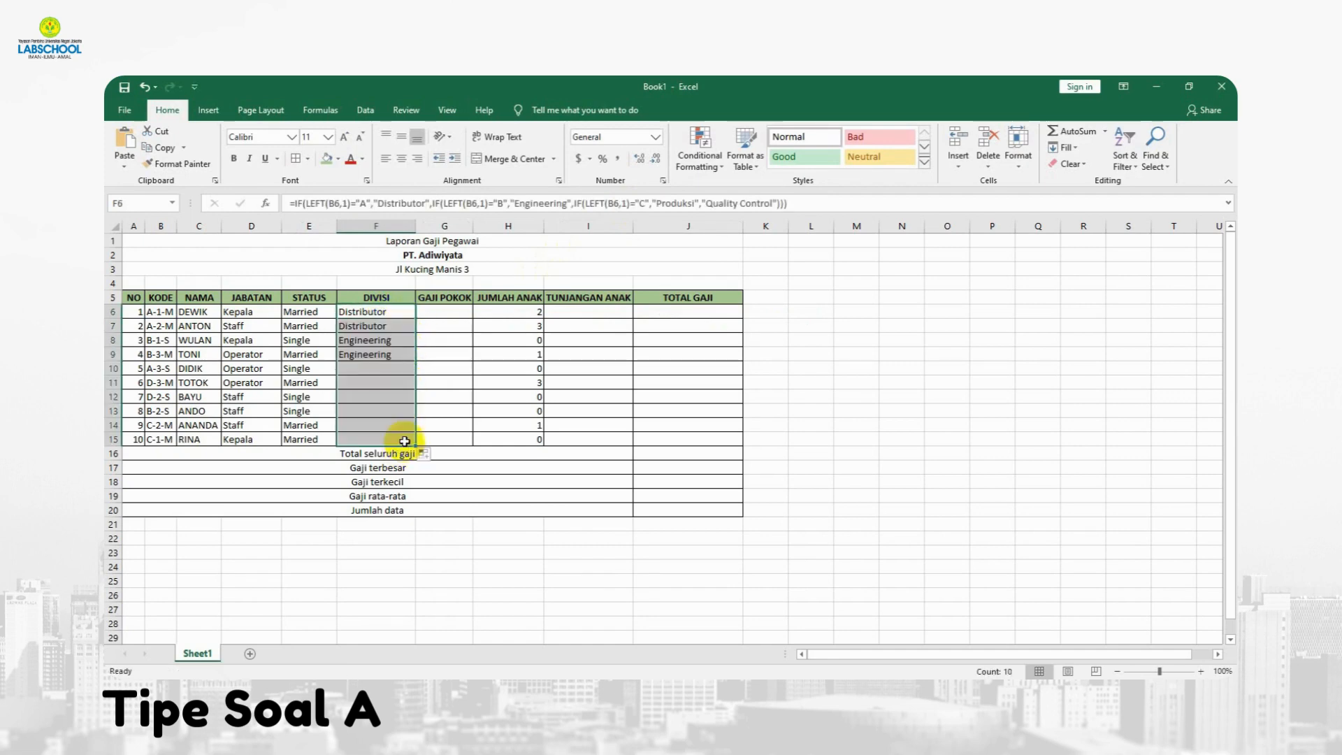
Start an IF formula in G6, the first GAJI POKOK cell, that tests whether LEFT(B6,1)="A"
click(438, 314)
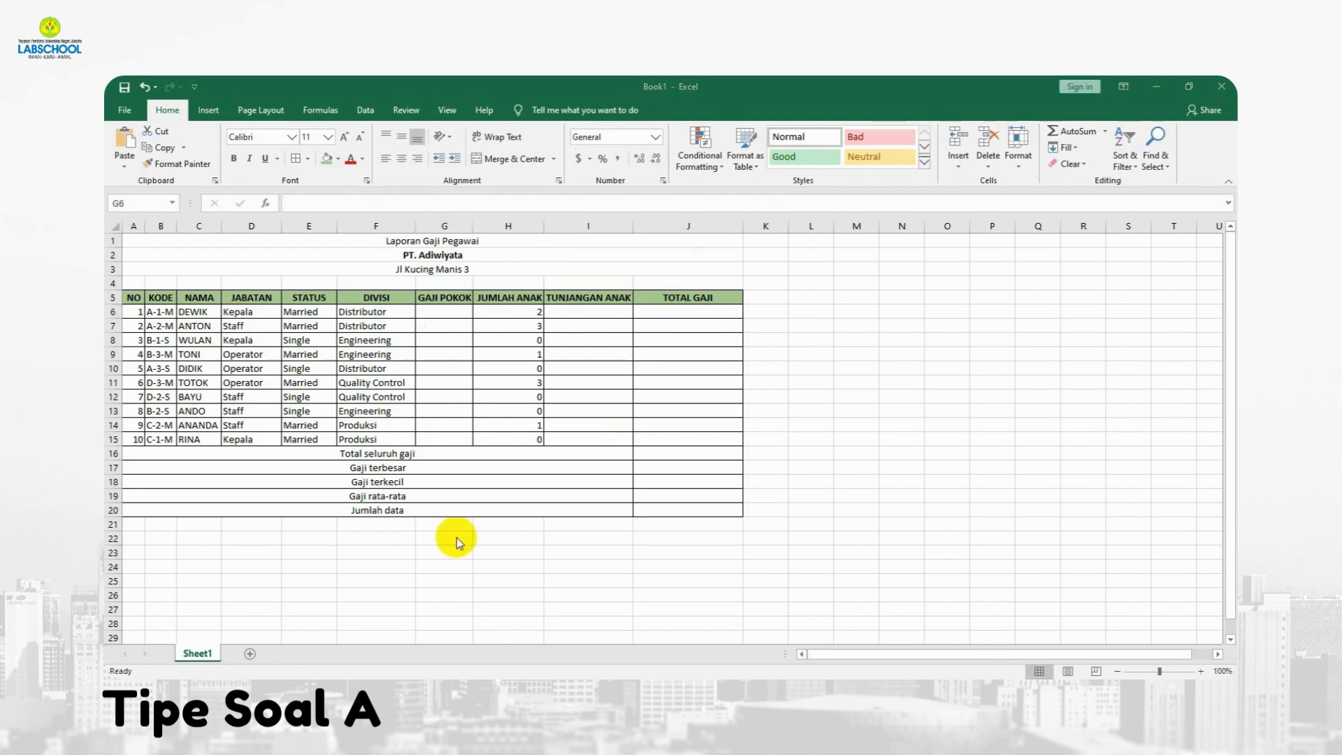
click(441, 307)
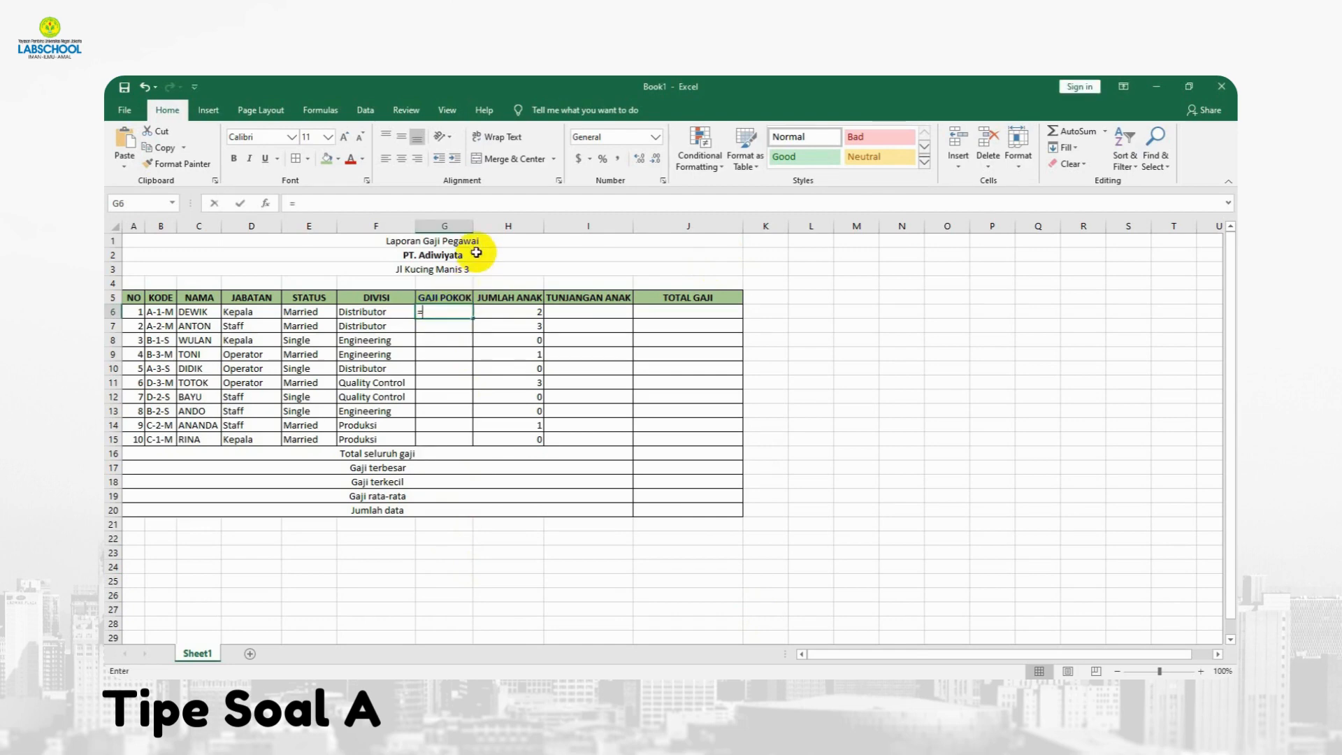
text(=if(left)
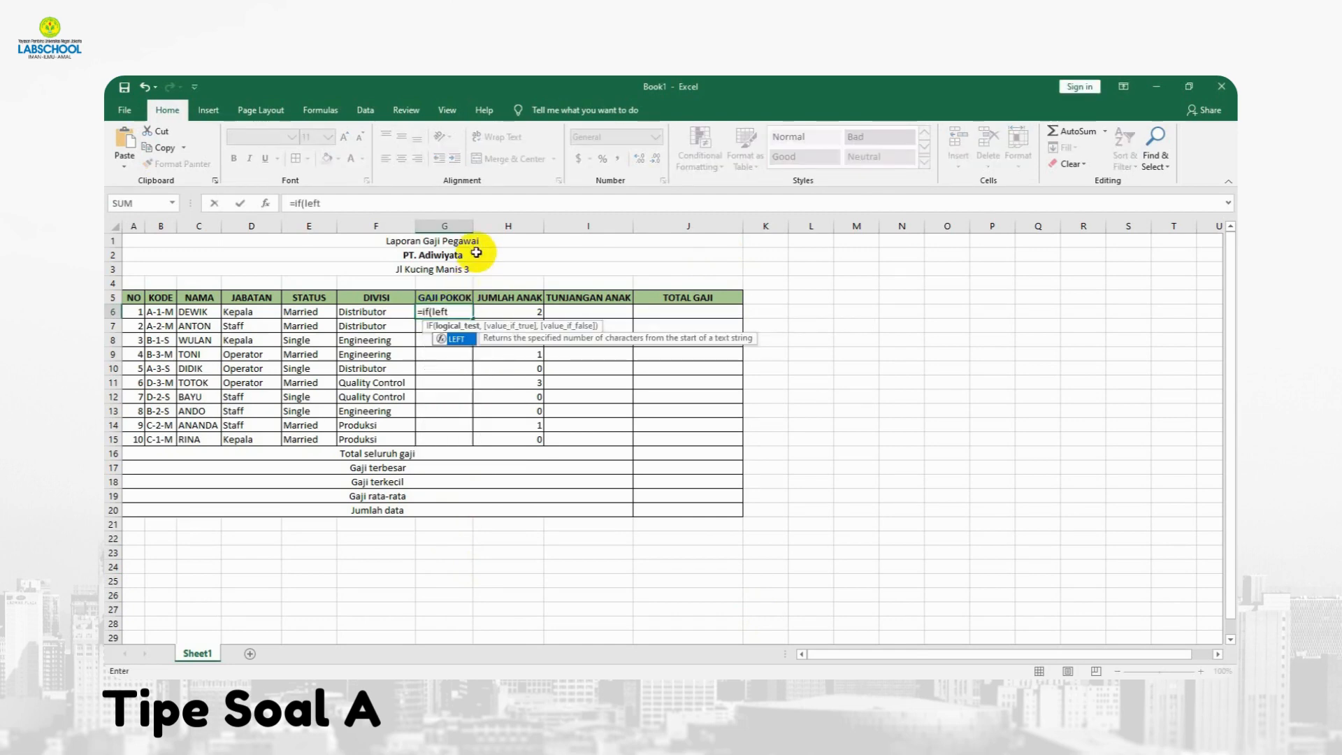
text(()
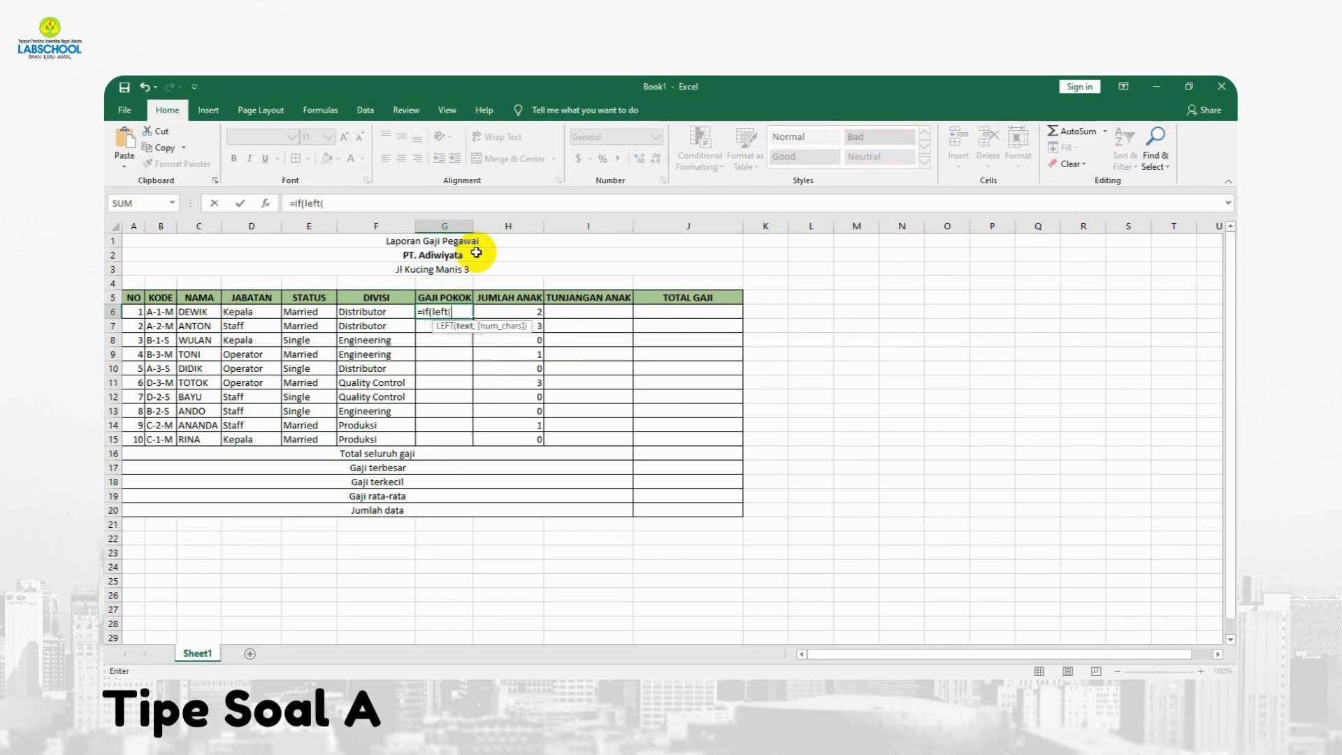
key(Left)
key(Left)
key(Left)
key(Left)
key(Left)
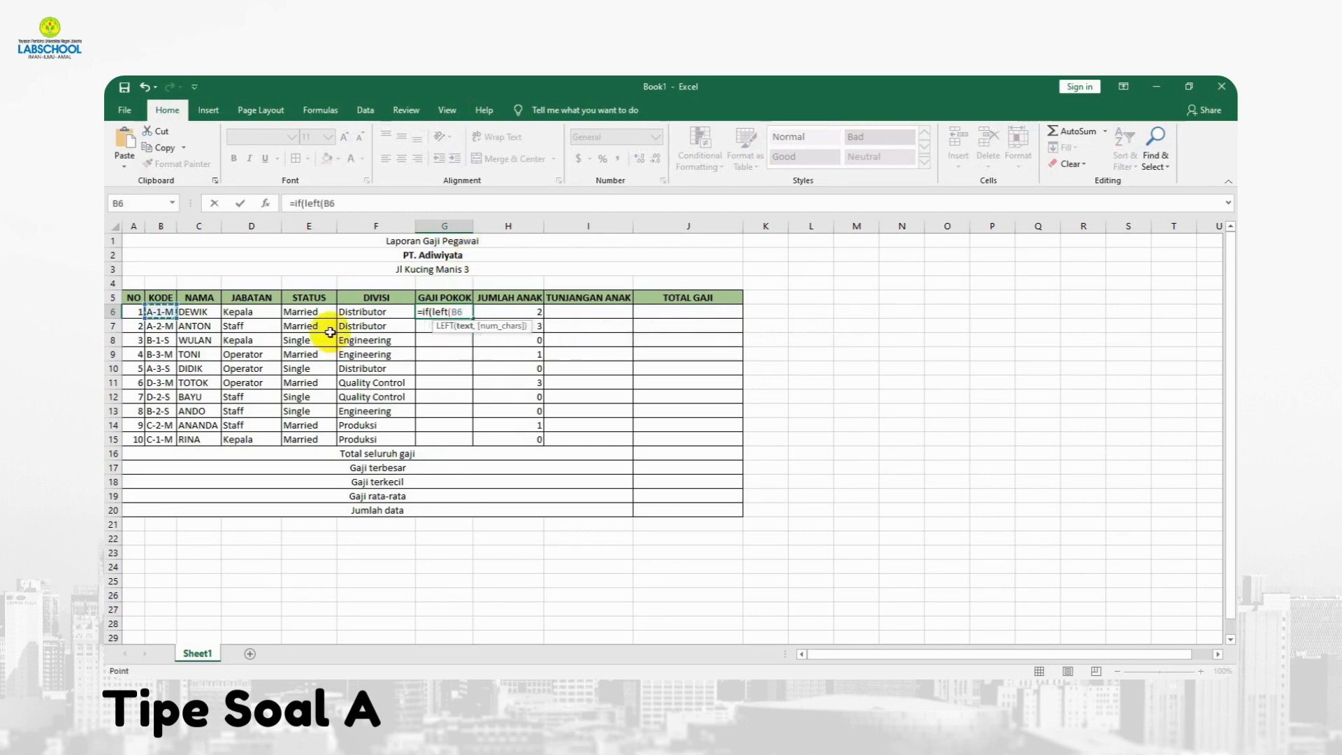
text(,1)="a)
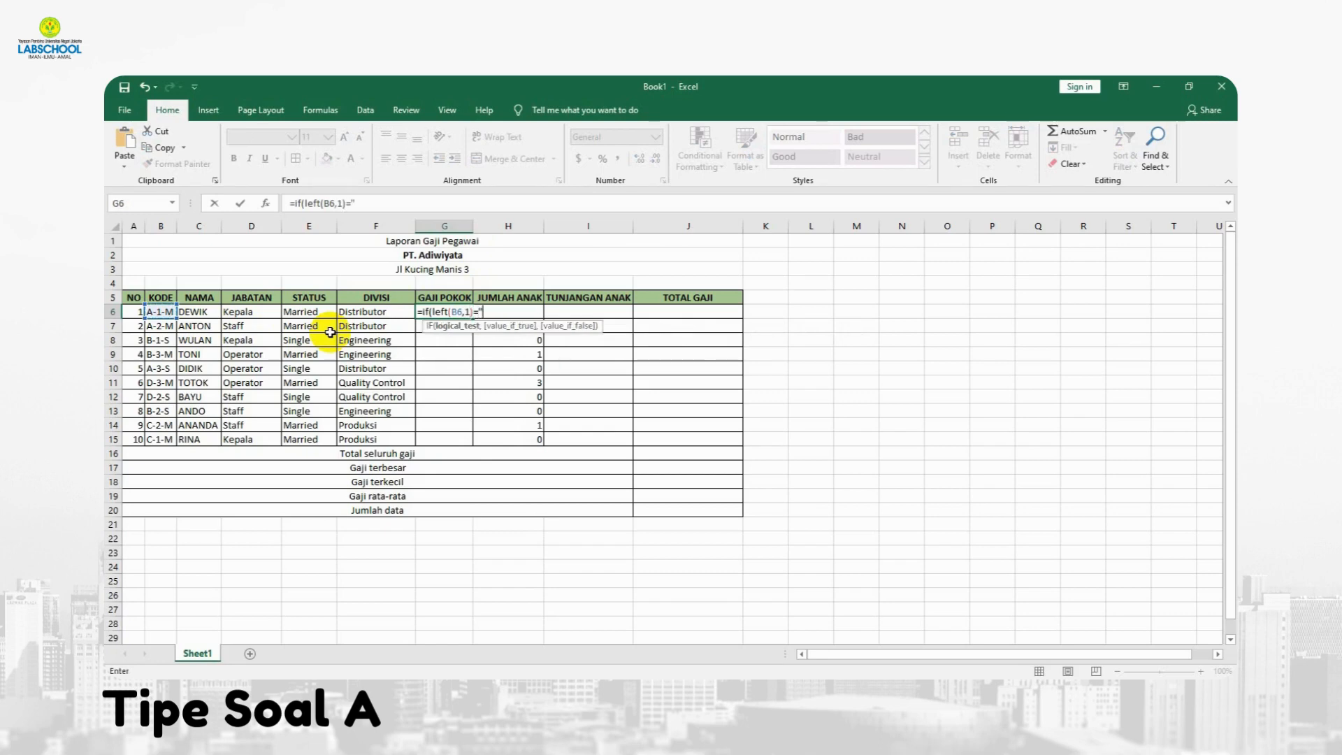
key(BackSpace)
text(A",)
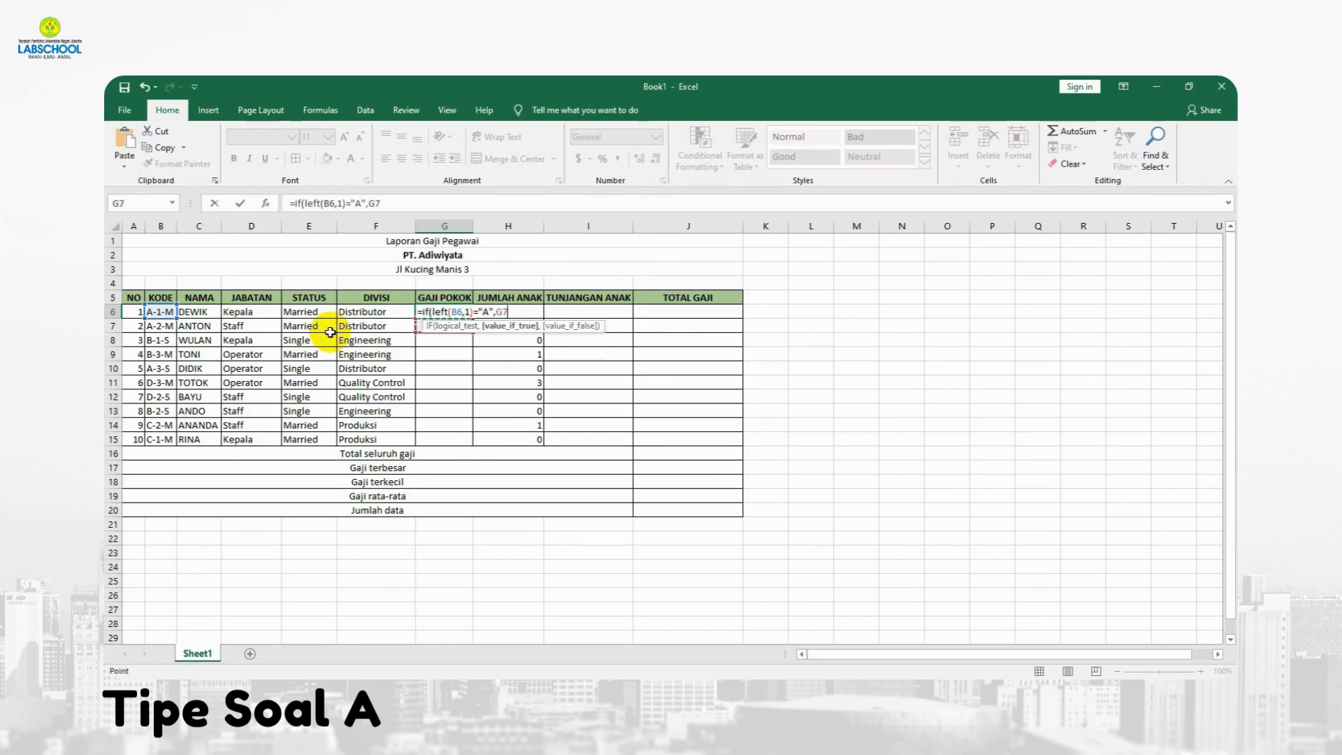
Make the first condition of the G6 formula return 2500000, ready for the value-if-false argument
text(G)
key(Escape)
key(BackSpace)
text(2500000)
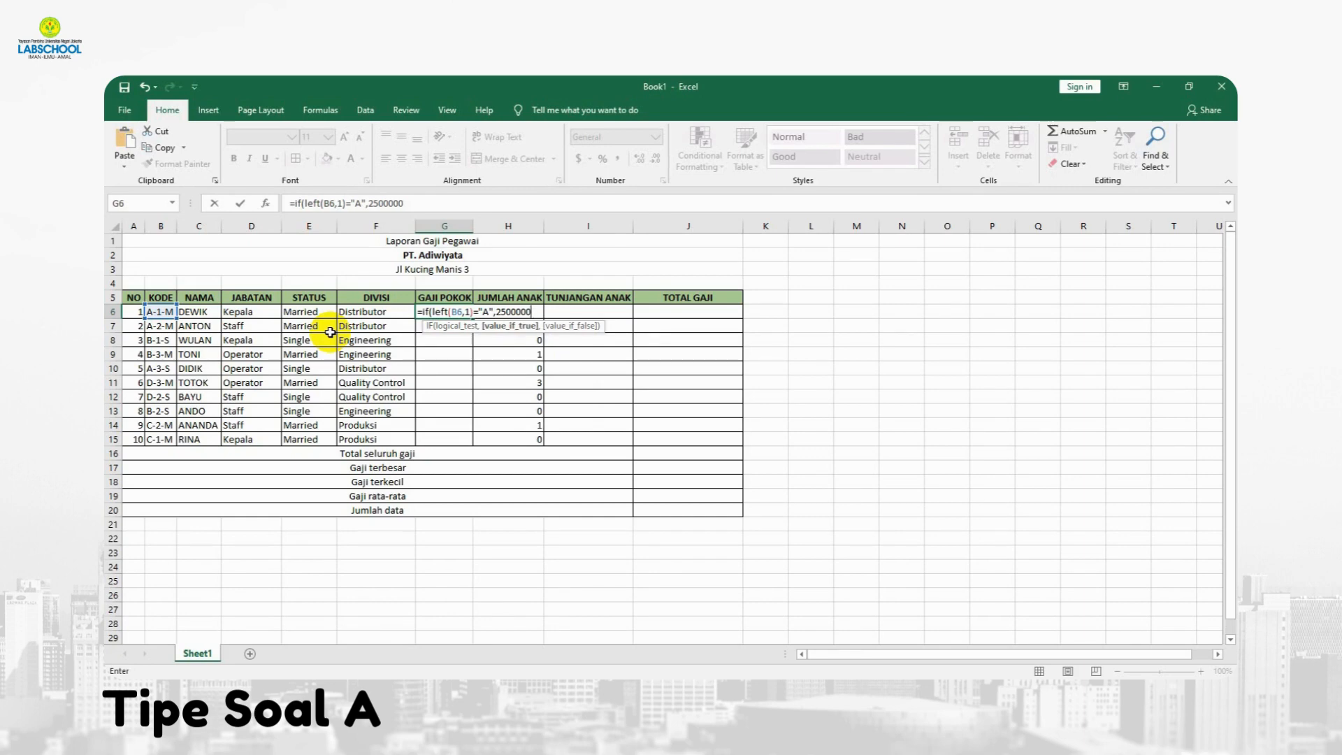
text(,)
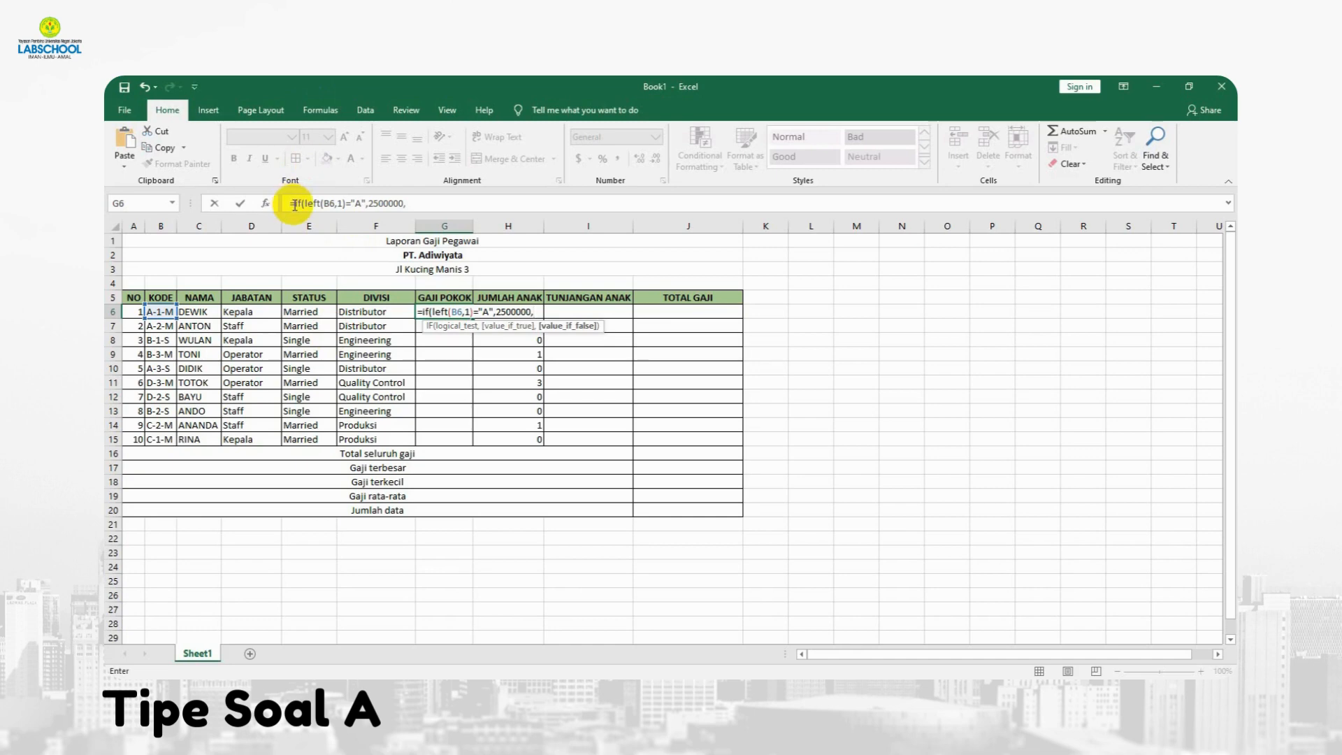
Add a nested IF to the G6 formula that returns 2300000 when LEFT(B6,1)="B", reusing the first condition's text
drag(293, 204, 409, 202)
key(ctrl+c)
click(432, 204)
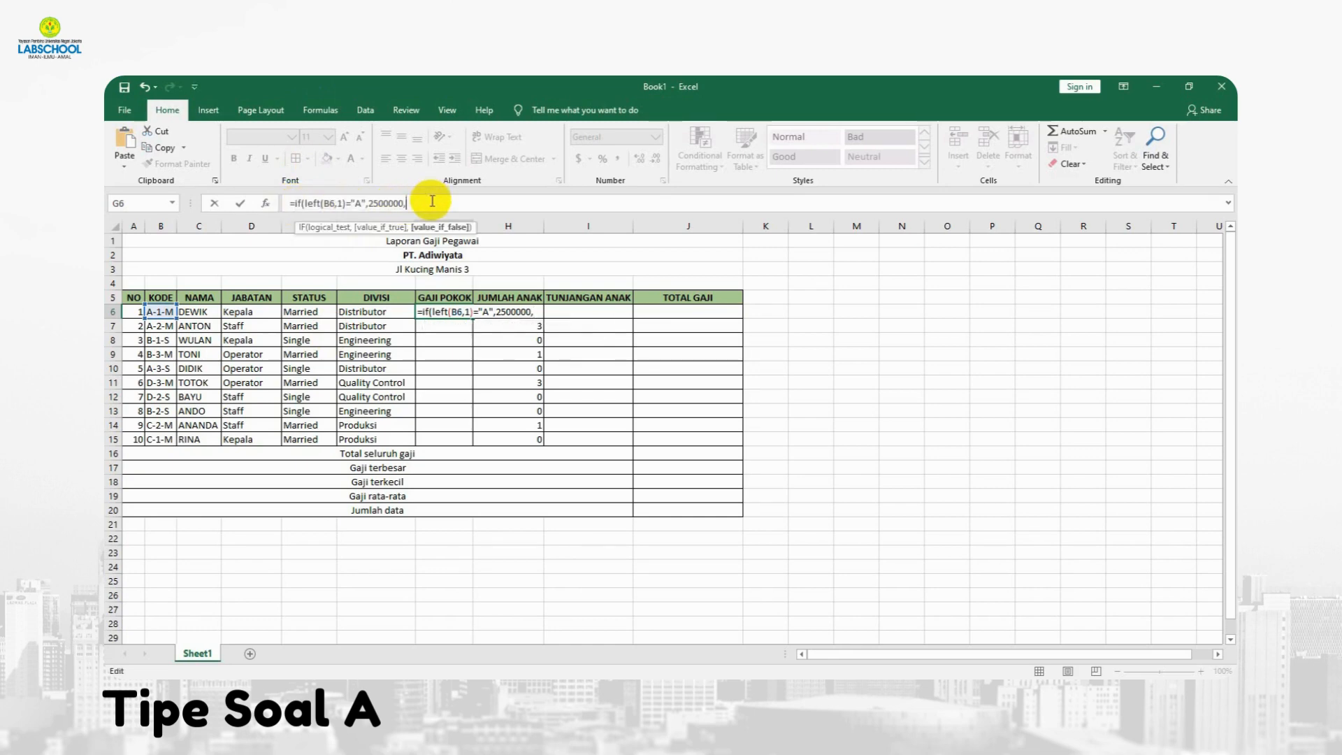
key(ctrl+v)
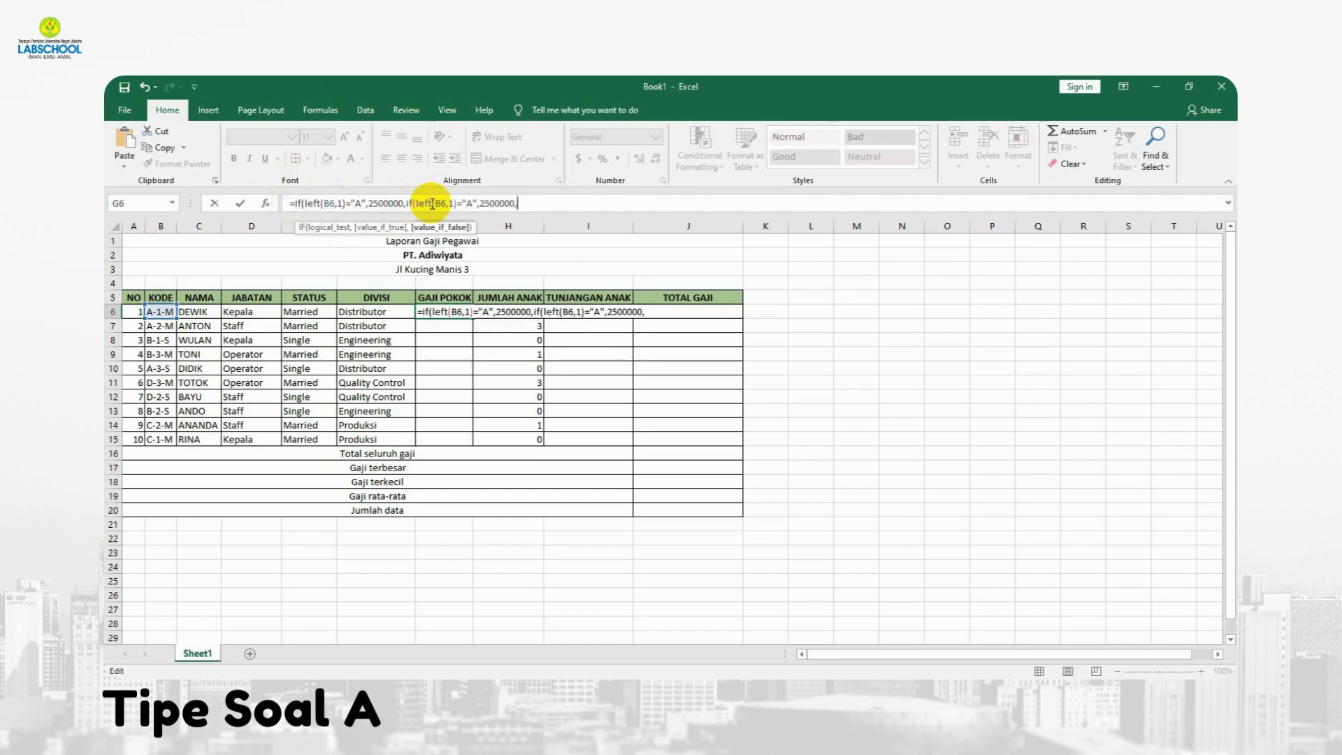
click(472, 203)
key(BackSpace)
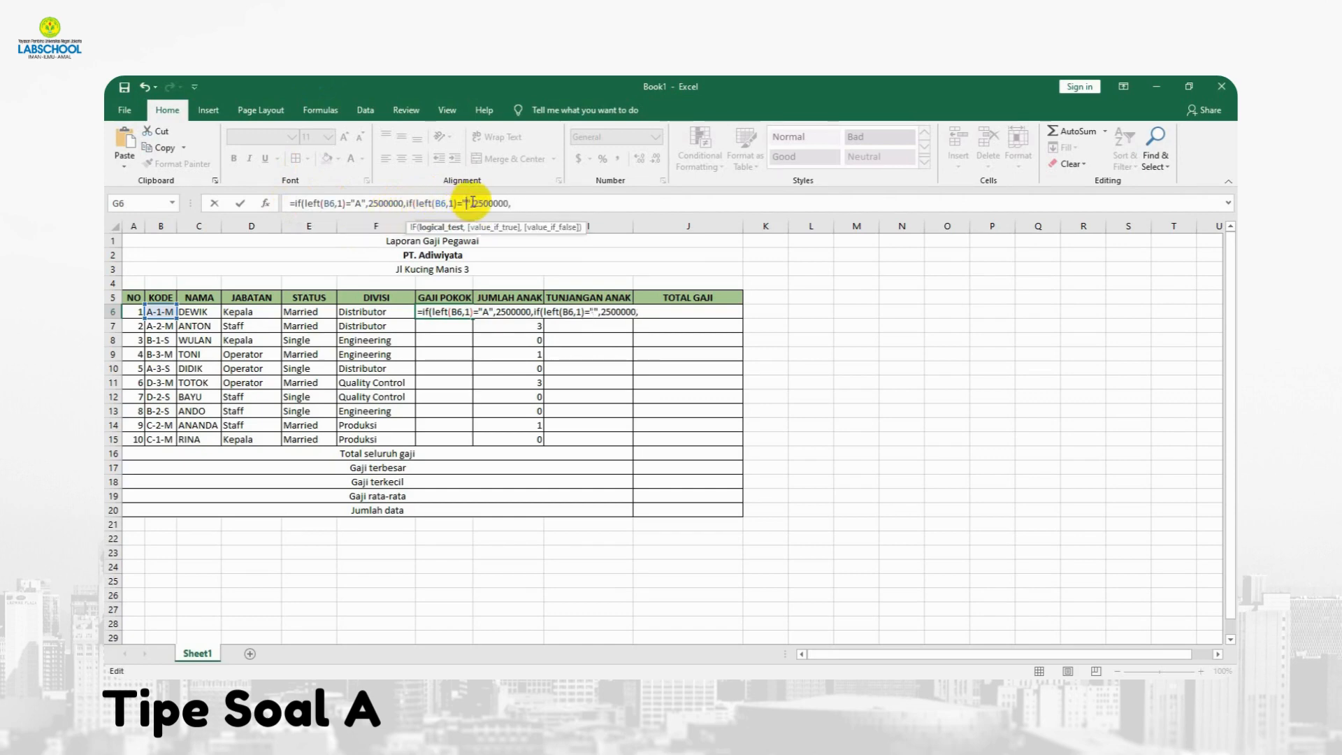
text(B)
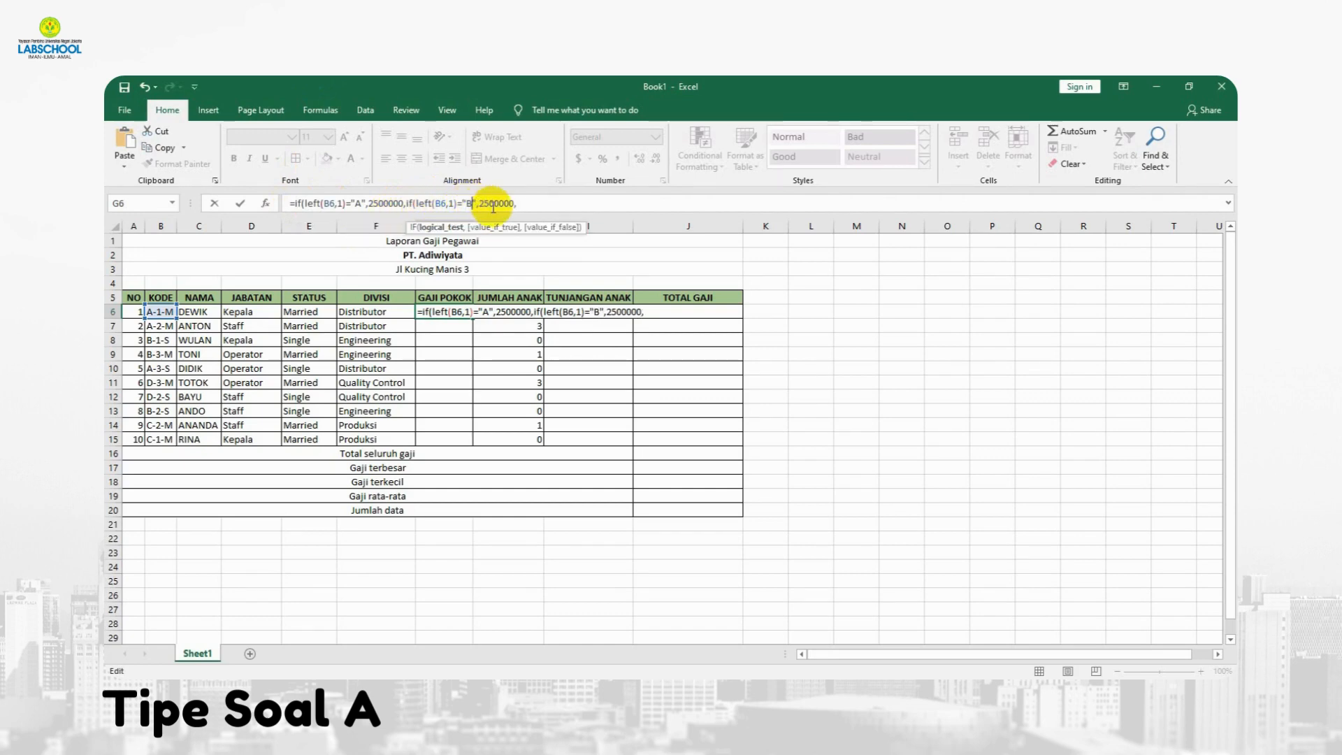
click(490, 203)
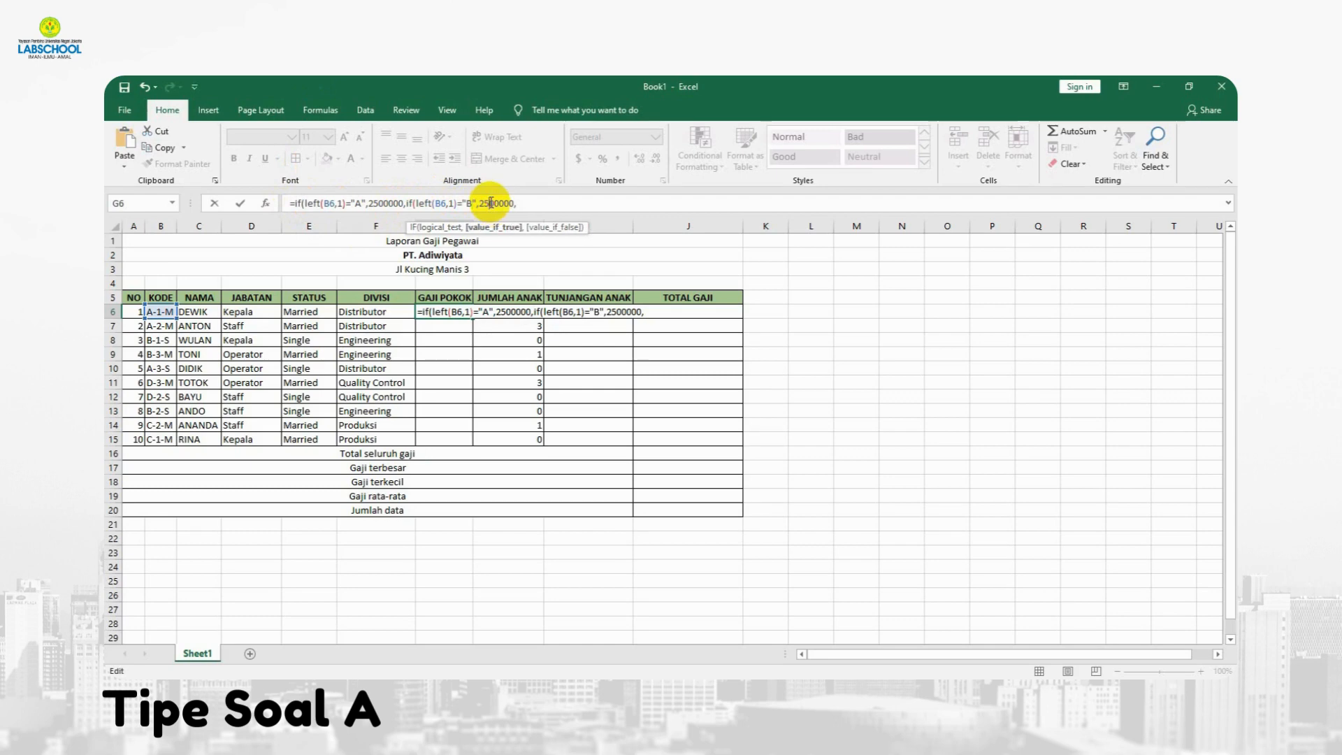
key(BackSpace)
text(3)
Add a third nested IF to the G6 formula that returns 2000000 when LEFT(B6,1)="C"
click(532, 203)
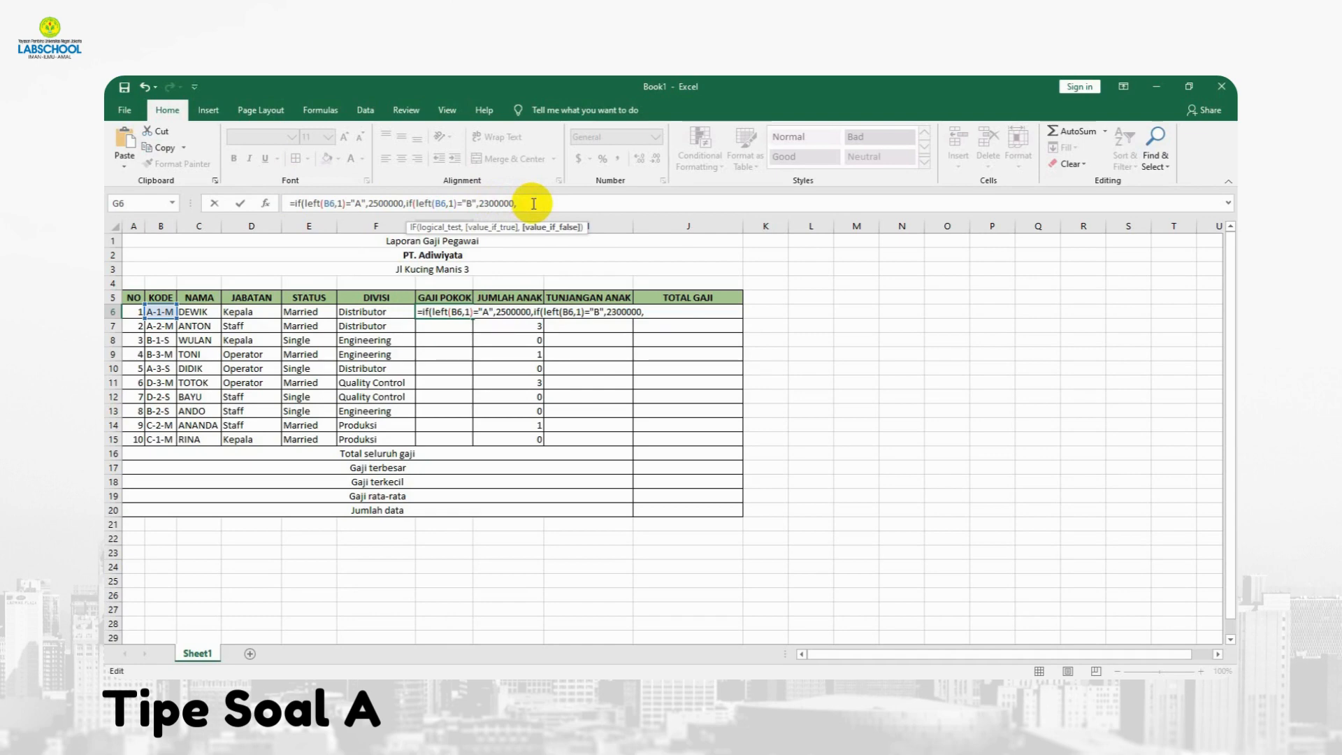
key(ctrl+v)
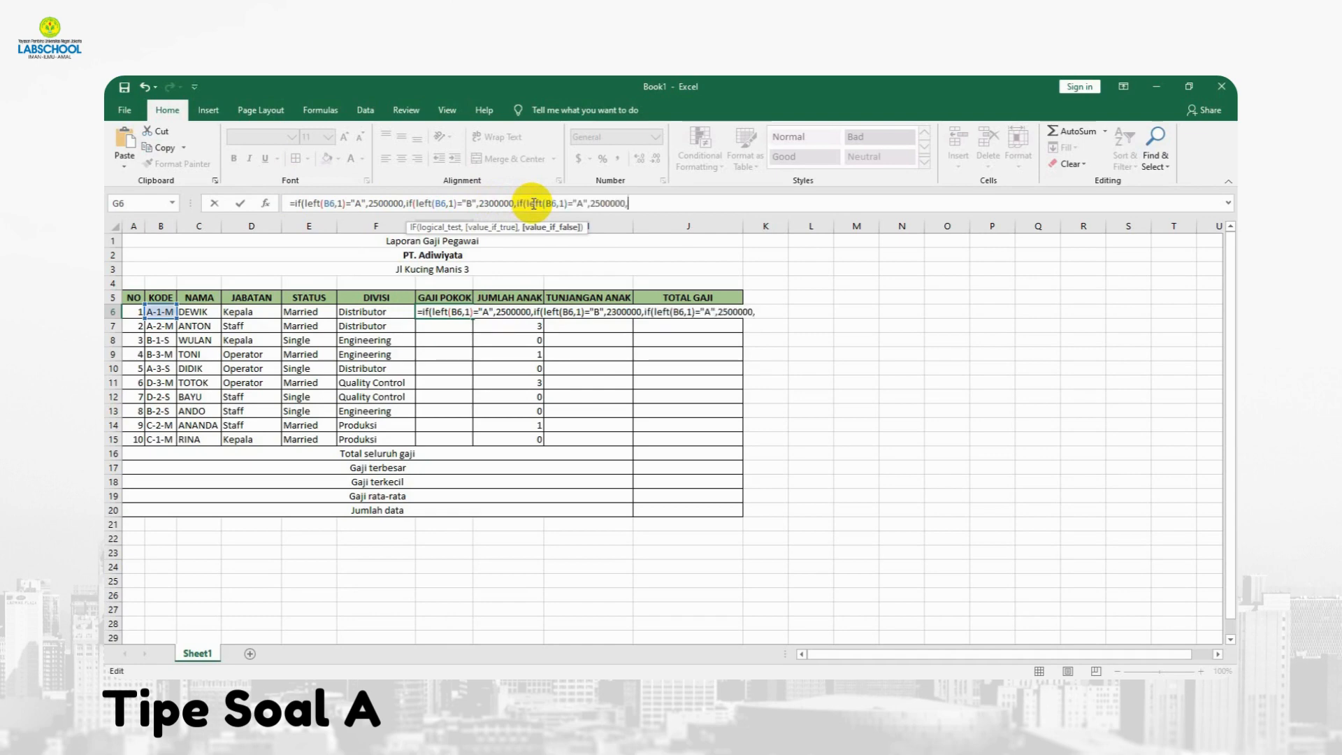
click(584, 203)
key(BackSpace)
text(C)
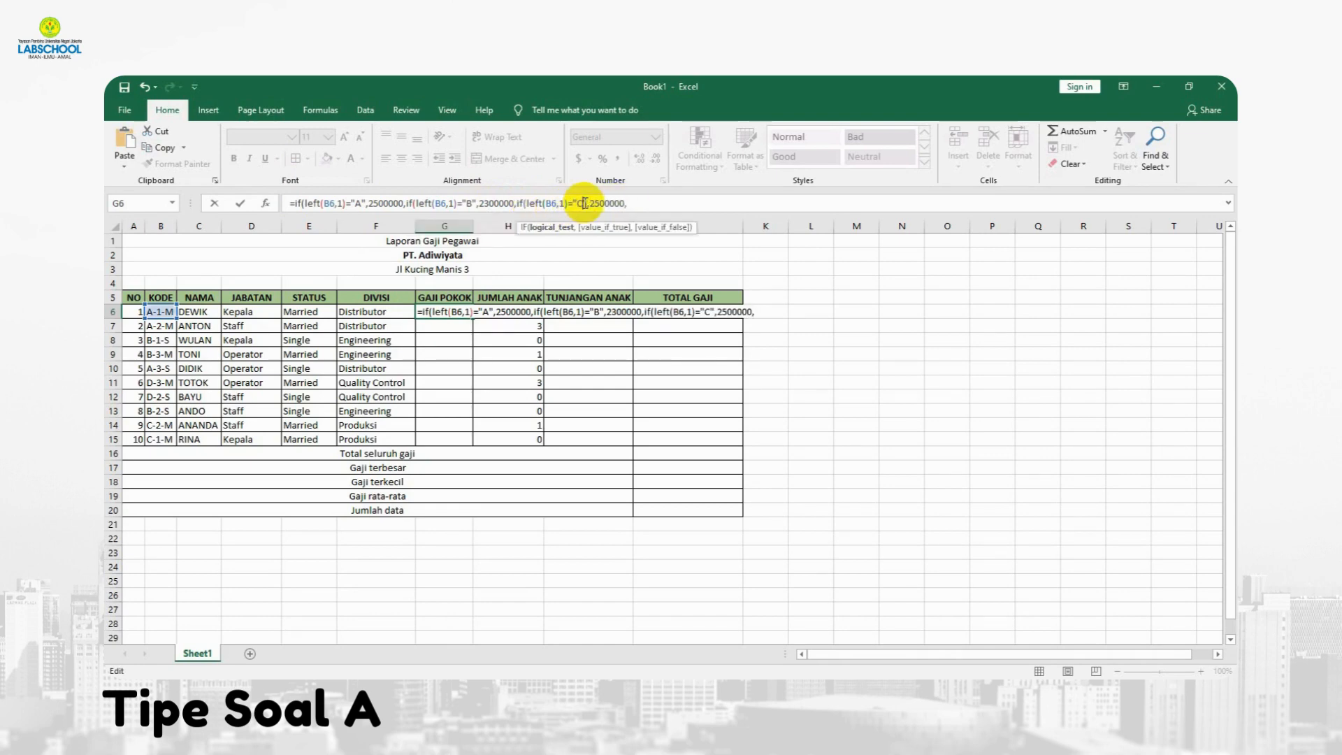
click(600, 203)
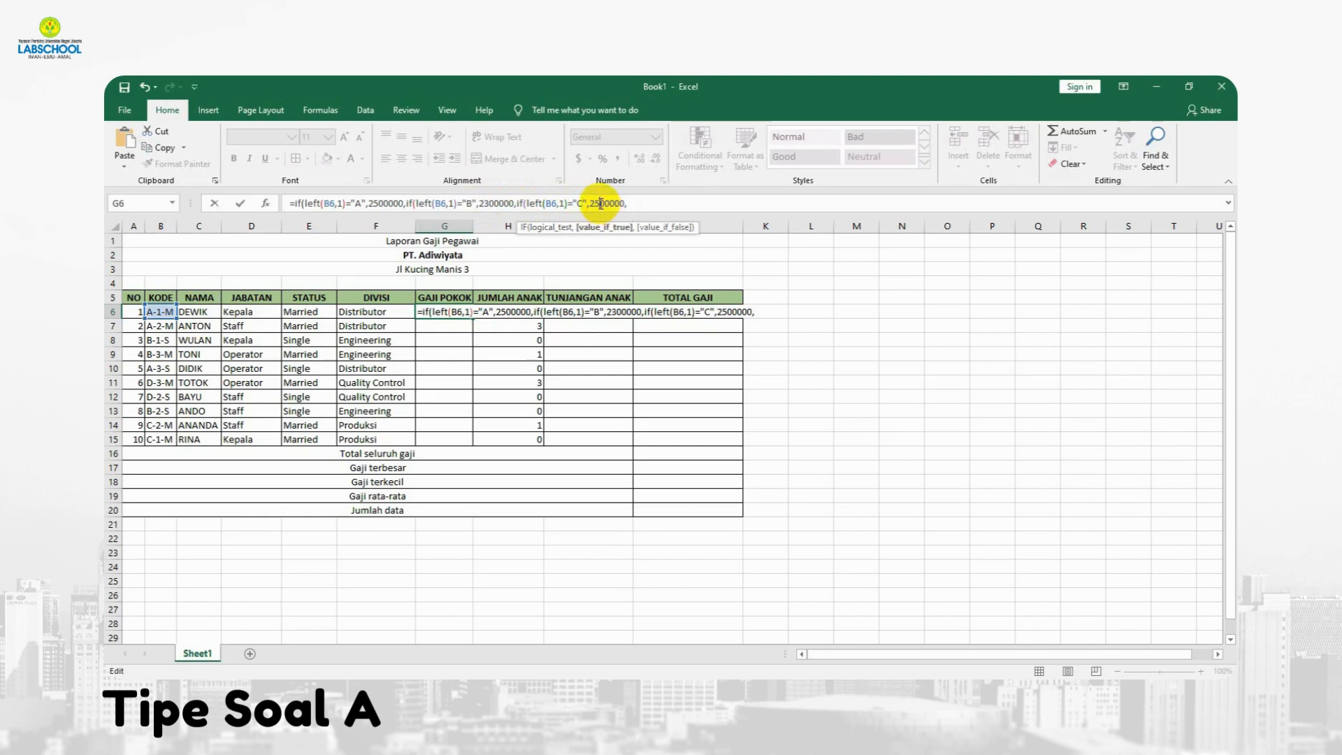
key(BackSpace)
text(0)
Finish the G6 formula with 2600000 as the fallback value, closing all three IFs, and copy it down through G15
click(636, 204)
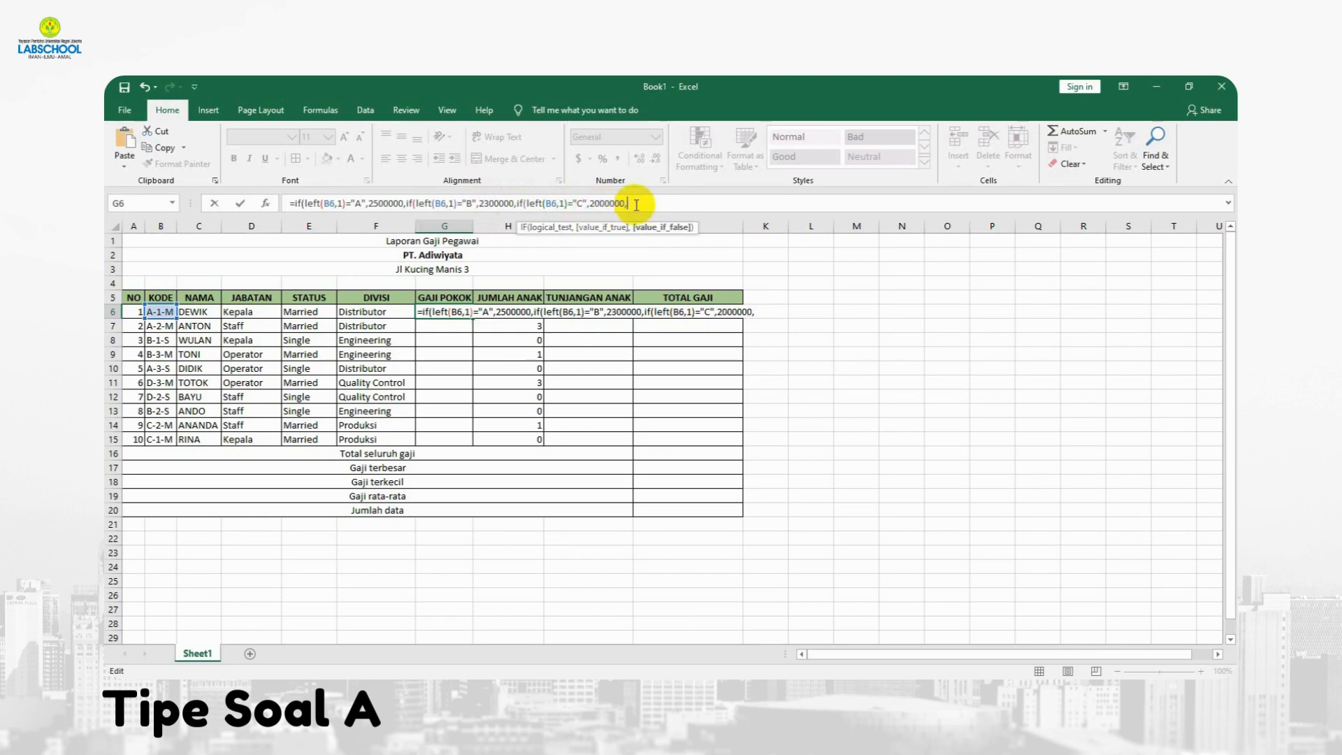
text(2600000))
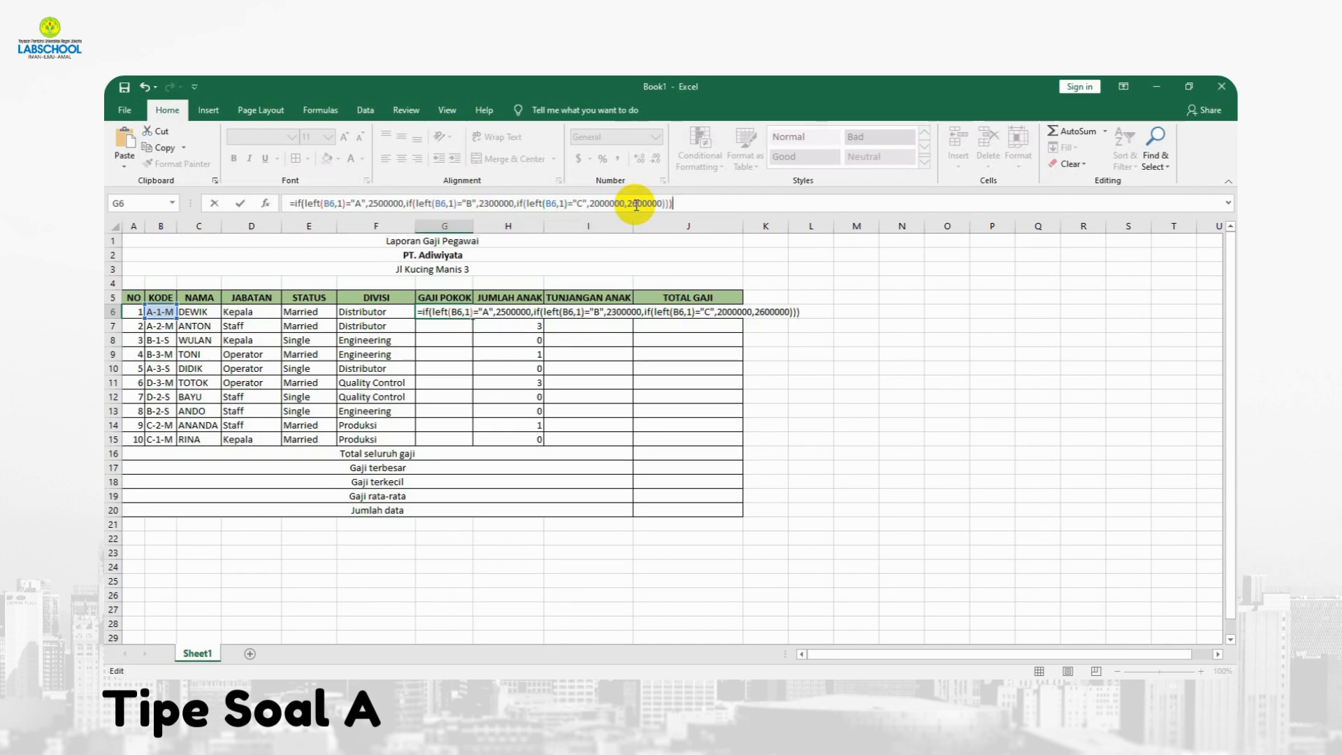
key(Return)
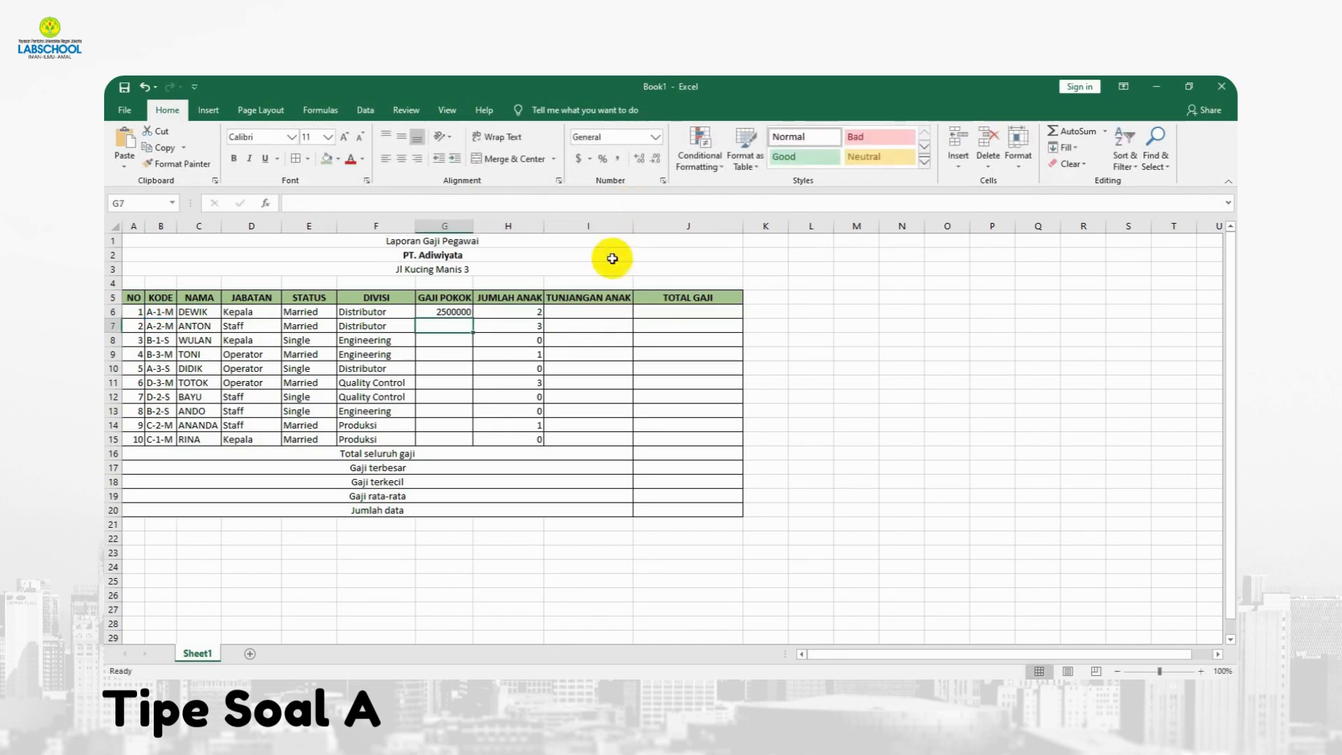
click(459, 313)
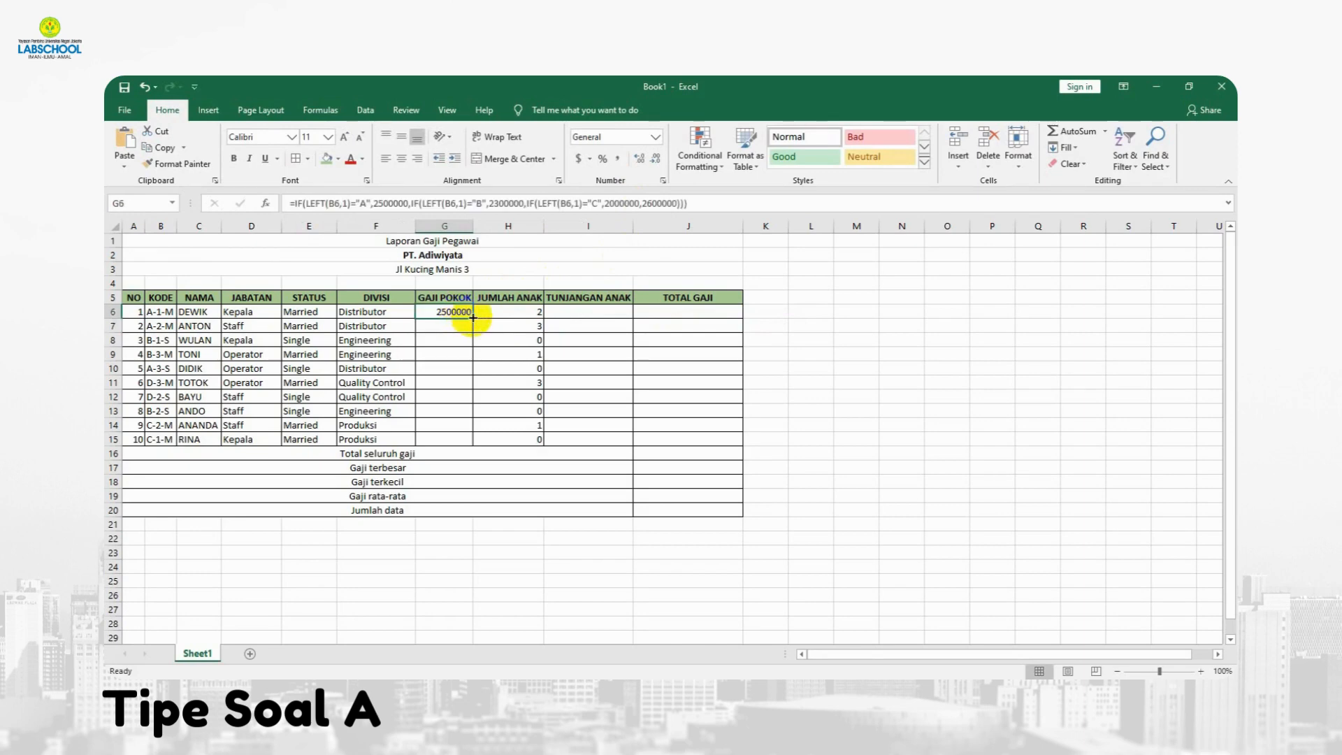
drag(472, 319, 471, 443)
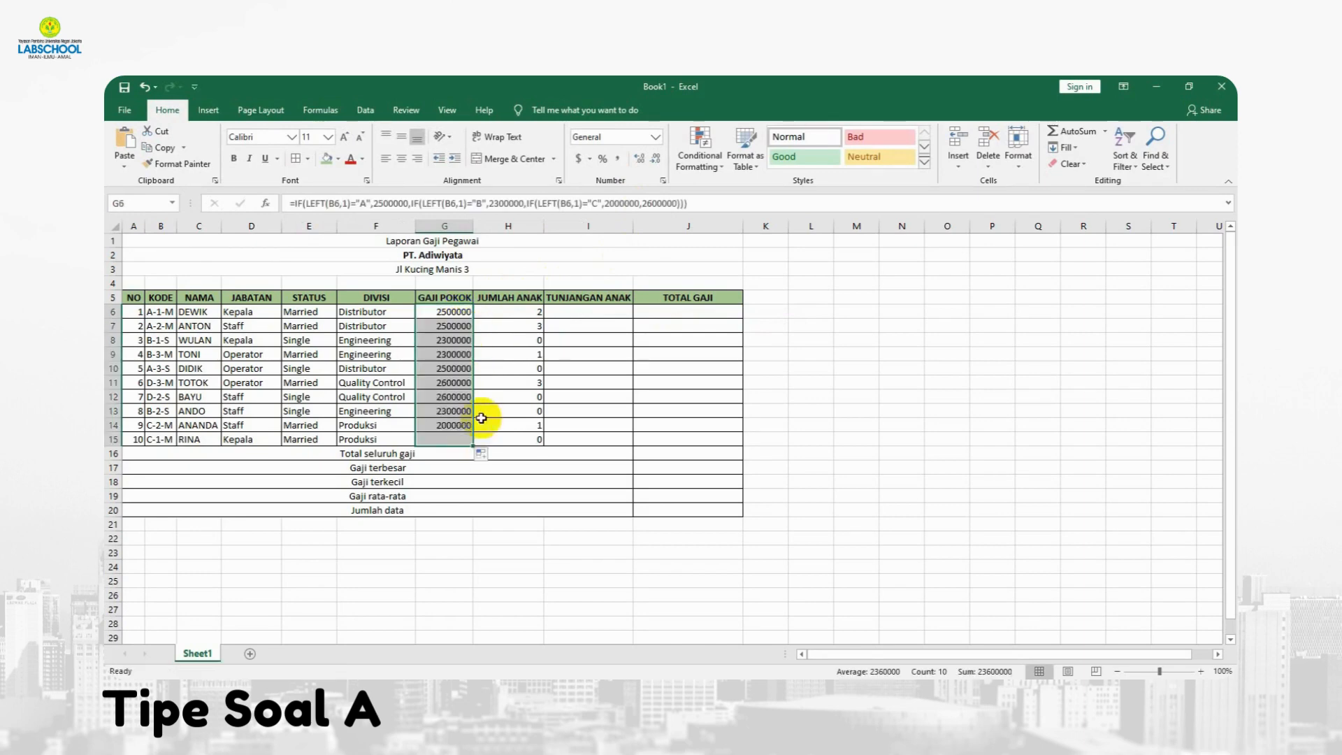
Start an IF formula in I6, the first TUNJANGAN ANAK cell, with the condition AND(E6="Married",H6>0)
click(589, 314)
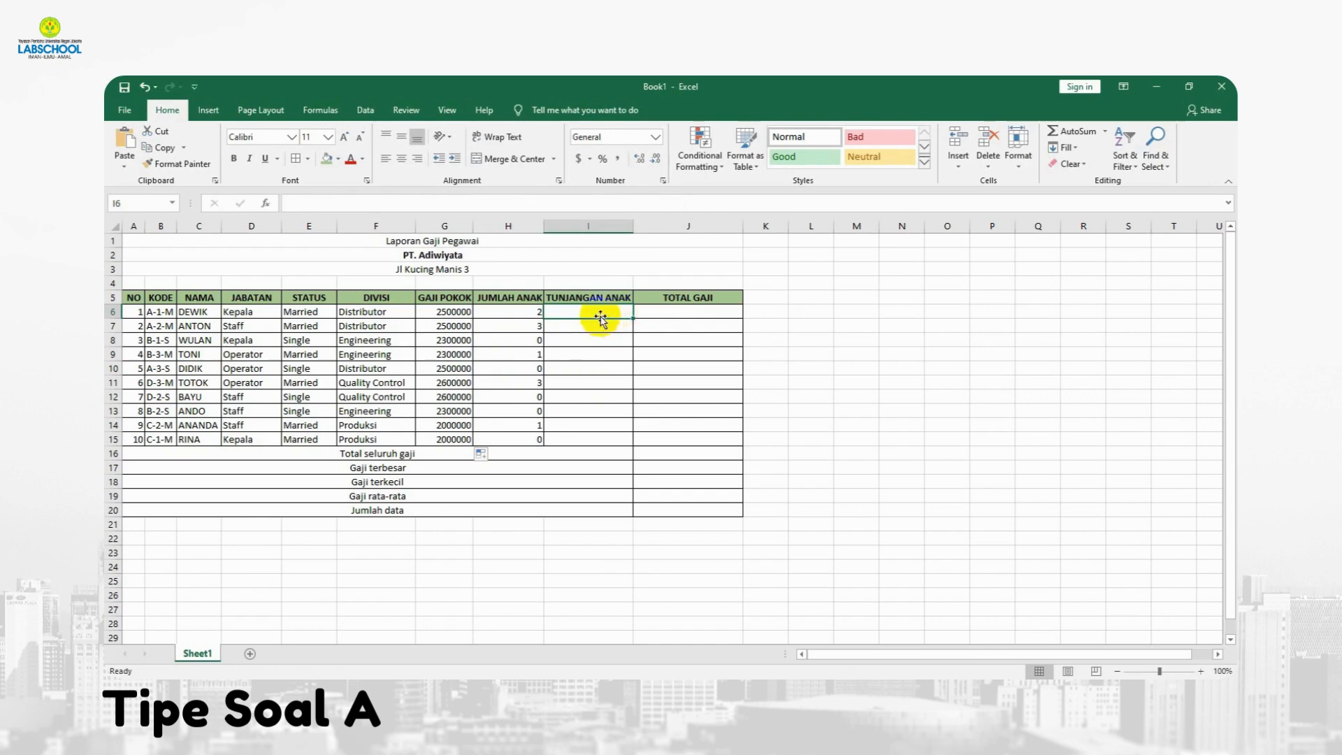
text(=IF)
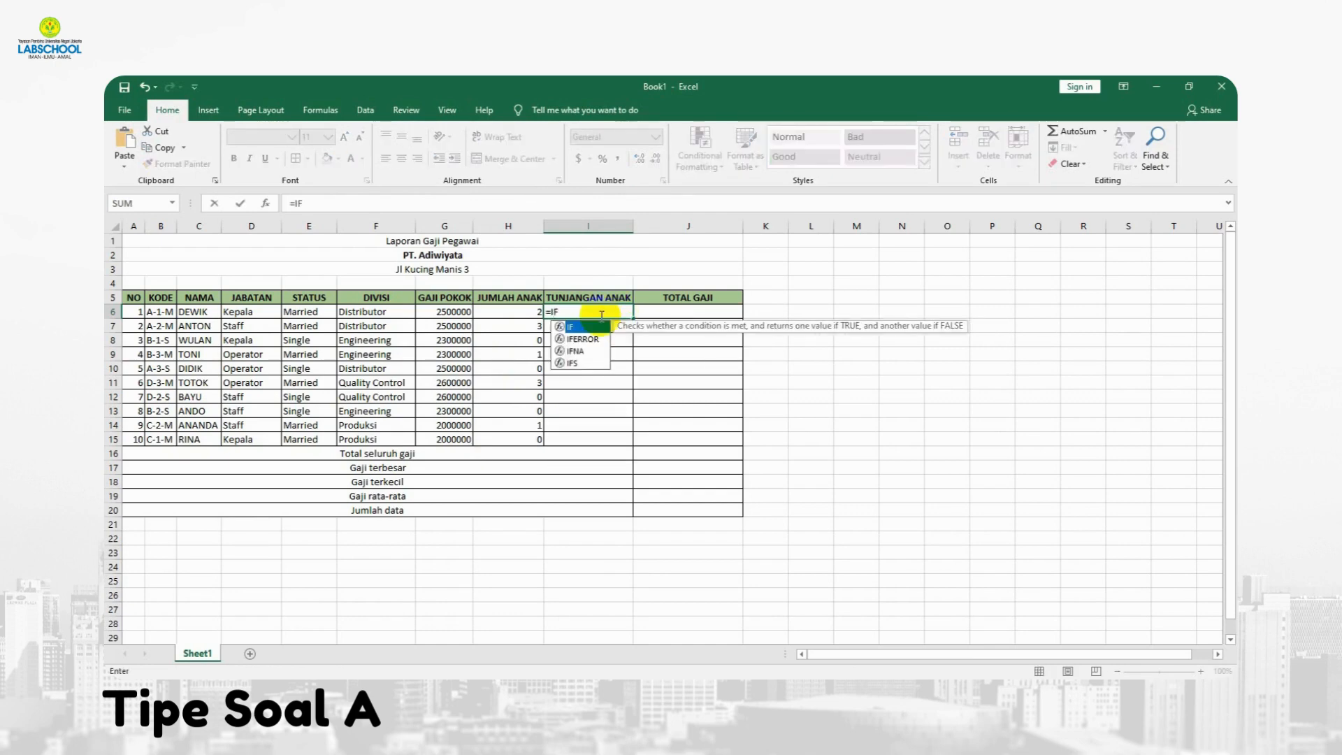
text((AND)
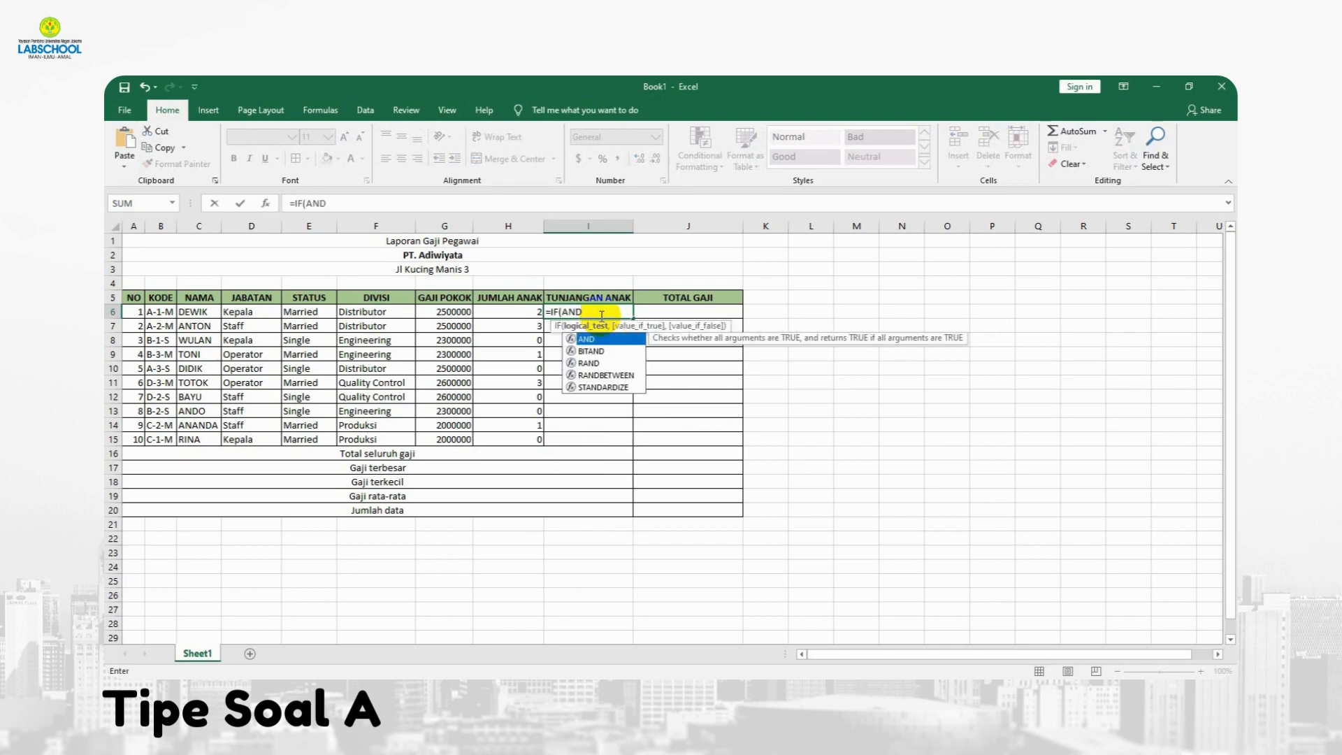
text(()
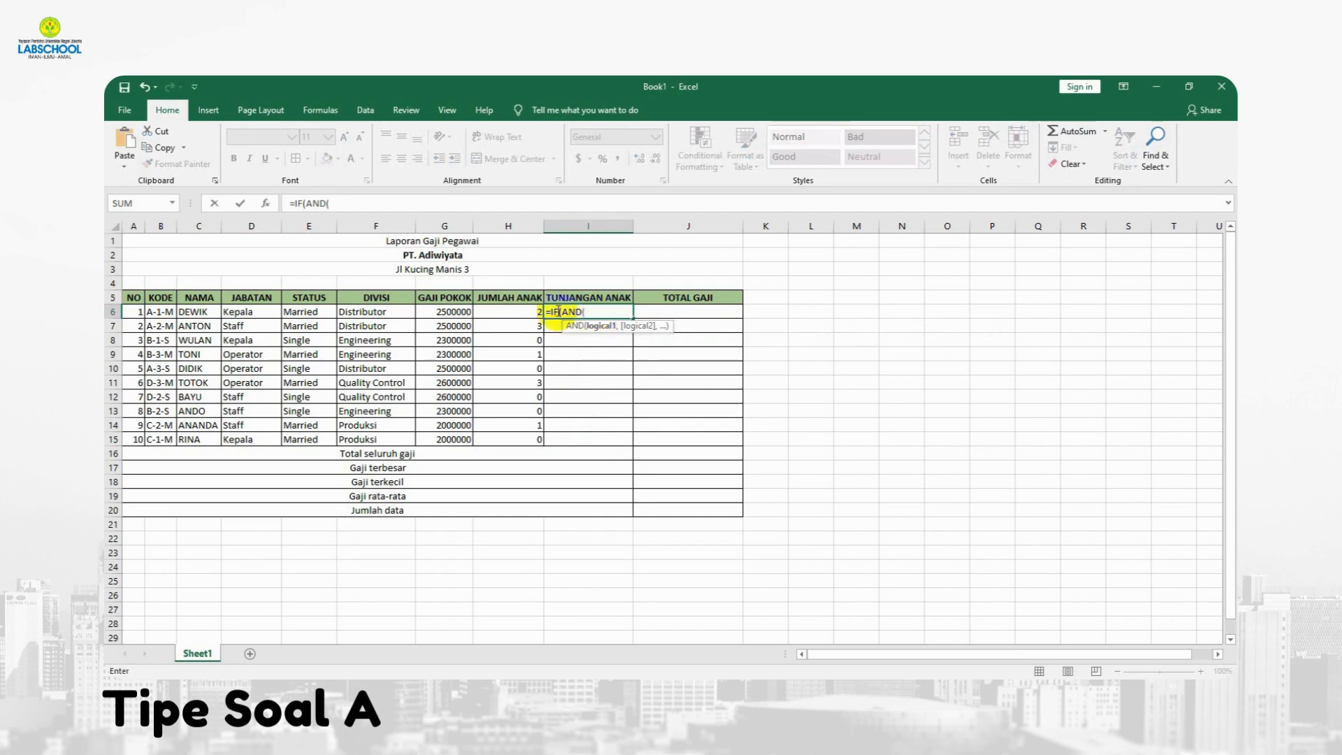
click(313, 310)
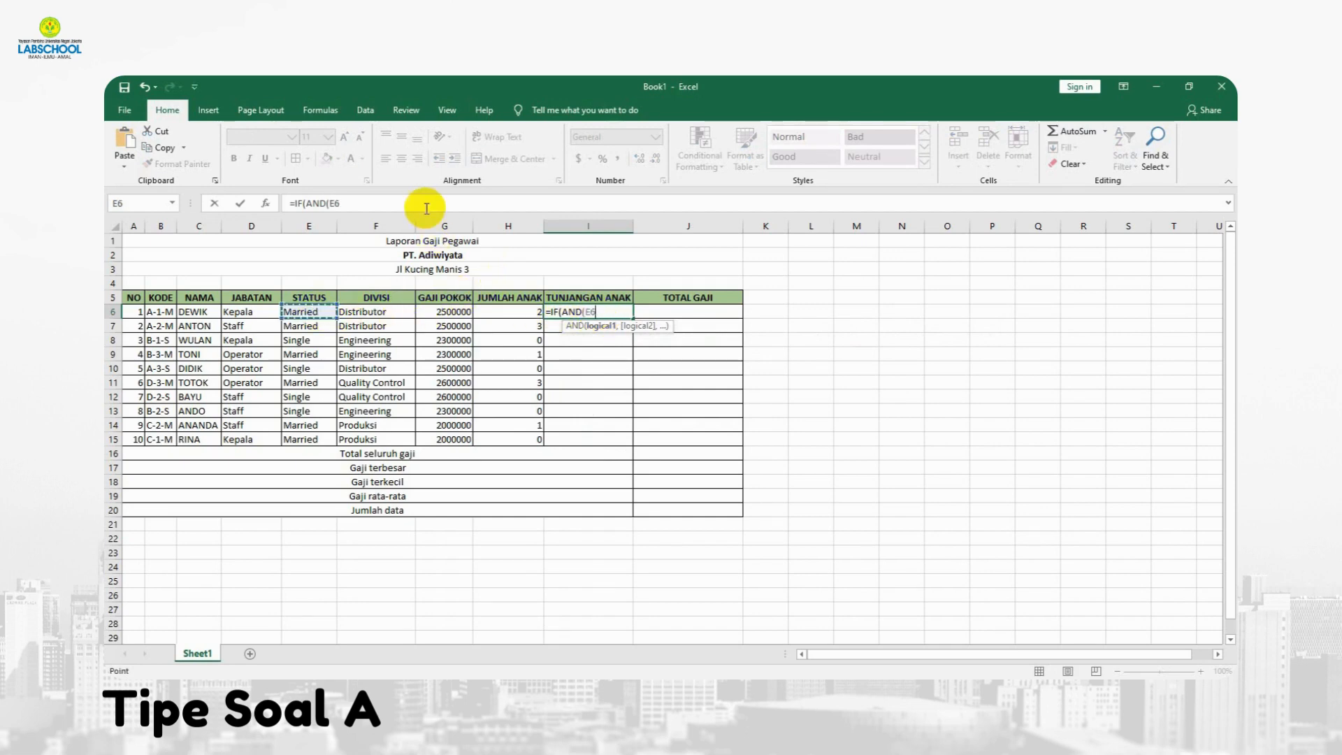
text(=")
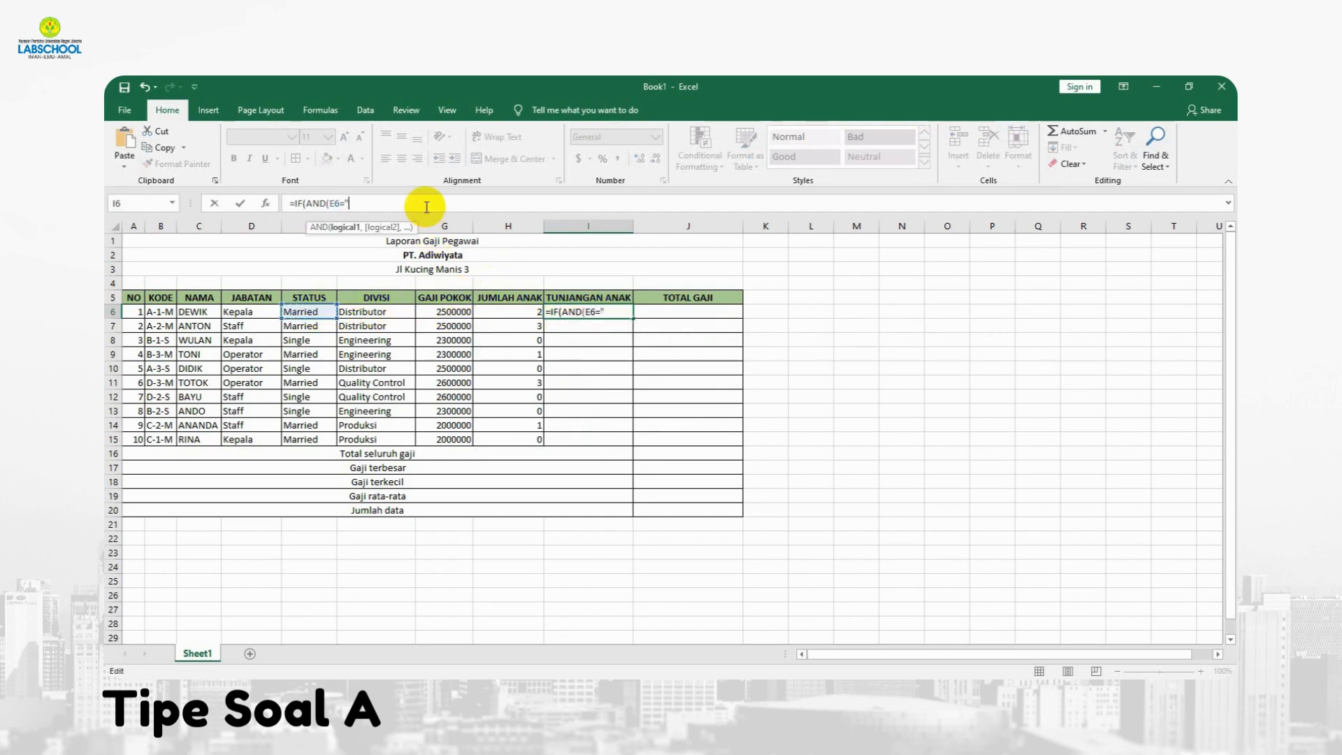
text(Married)
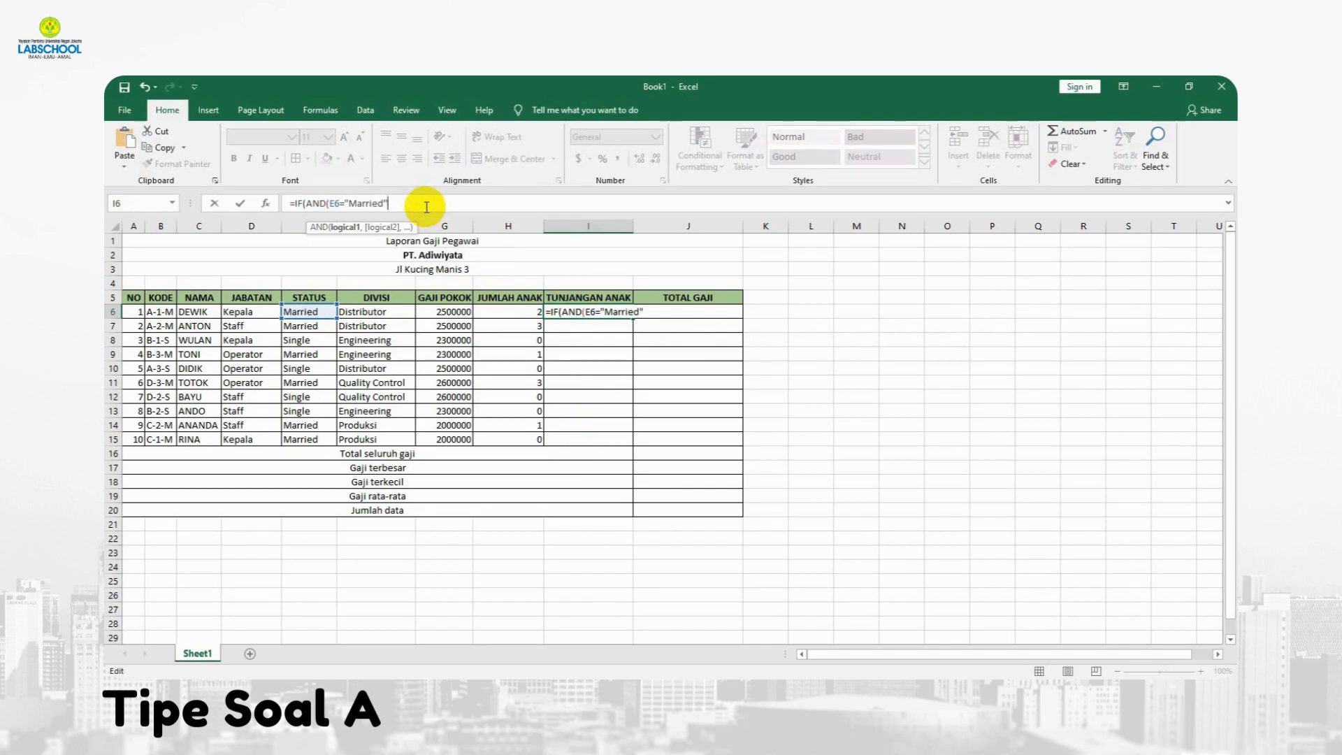
text(,)
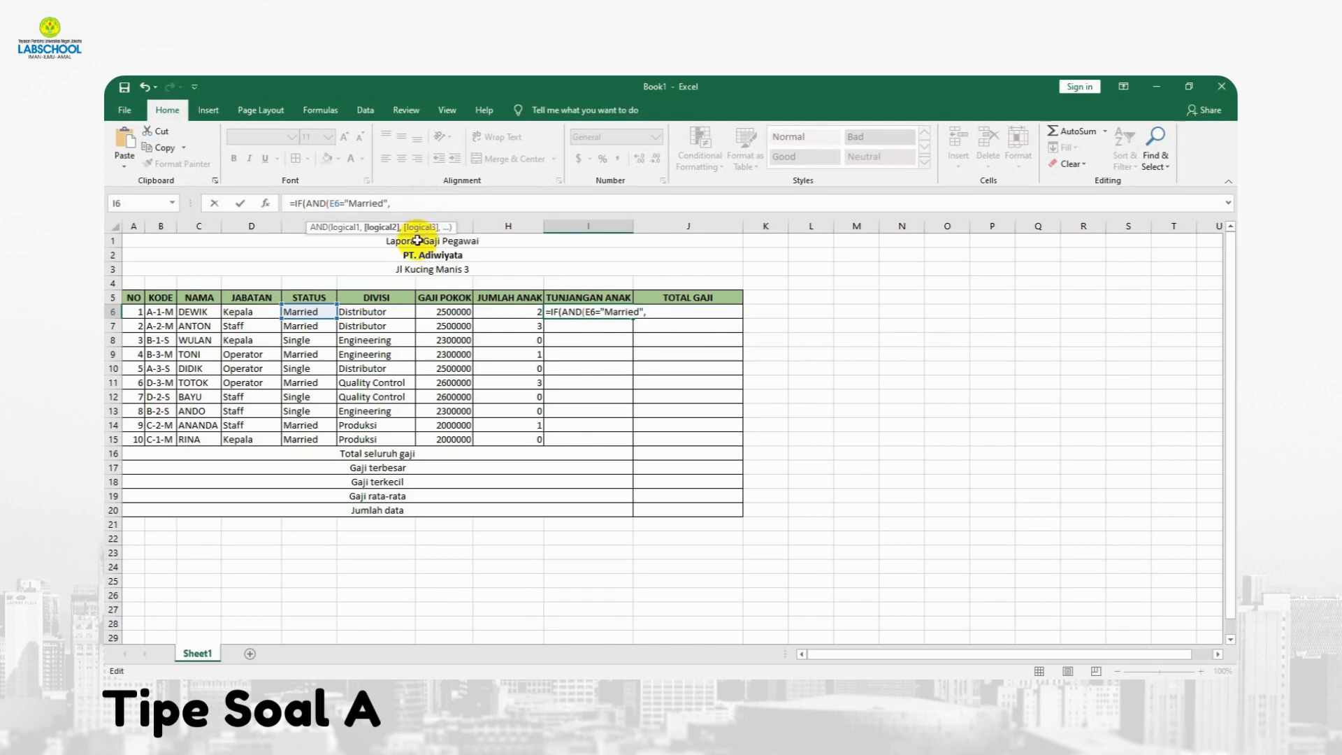
click(511, 311)
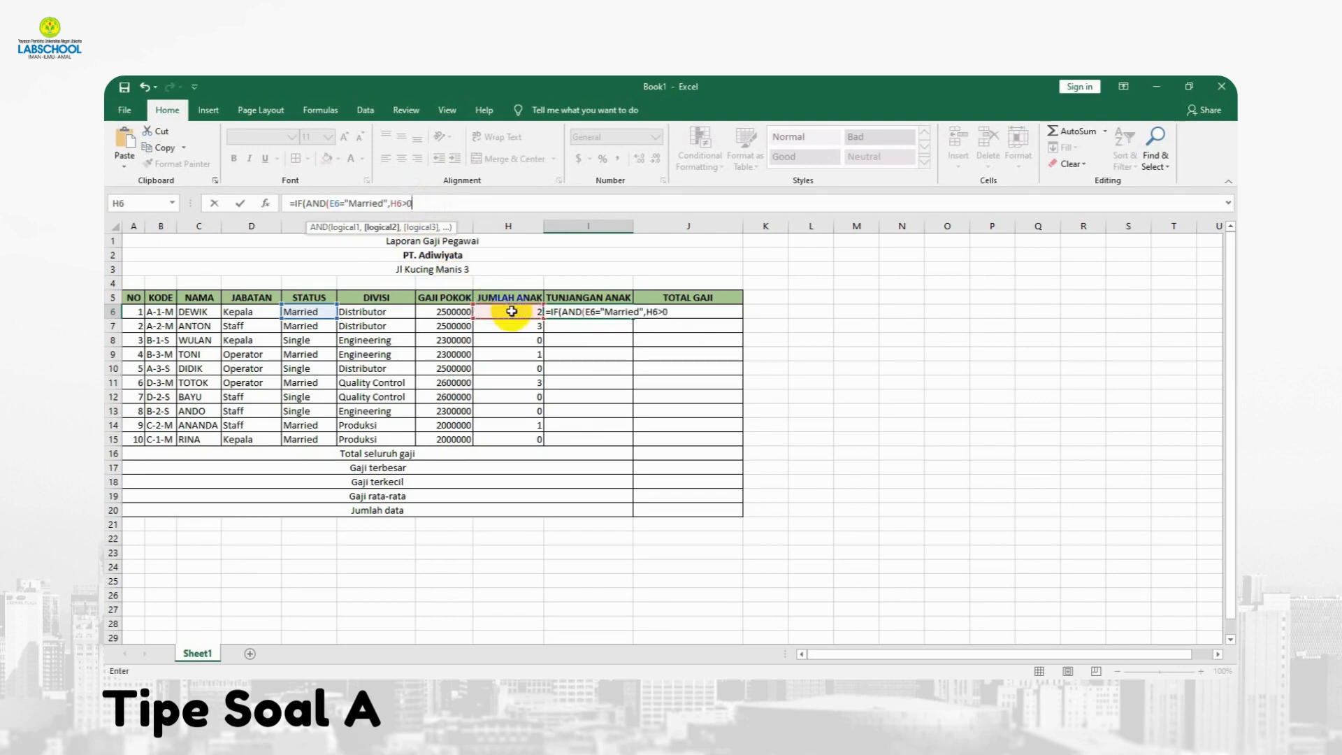
text(>0))
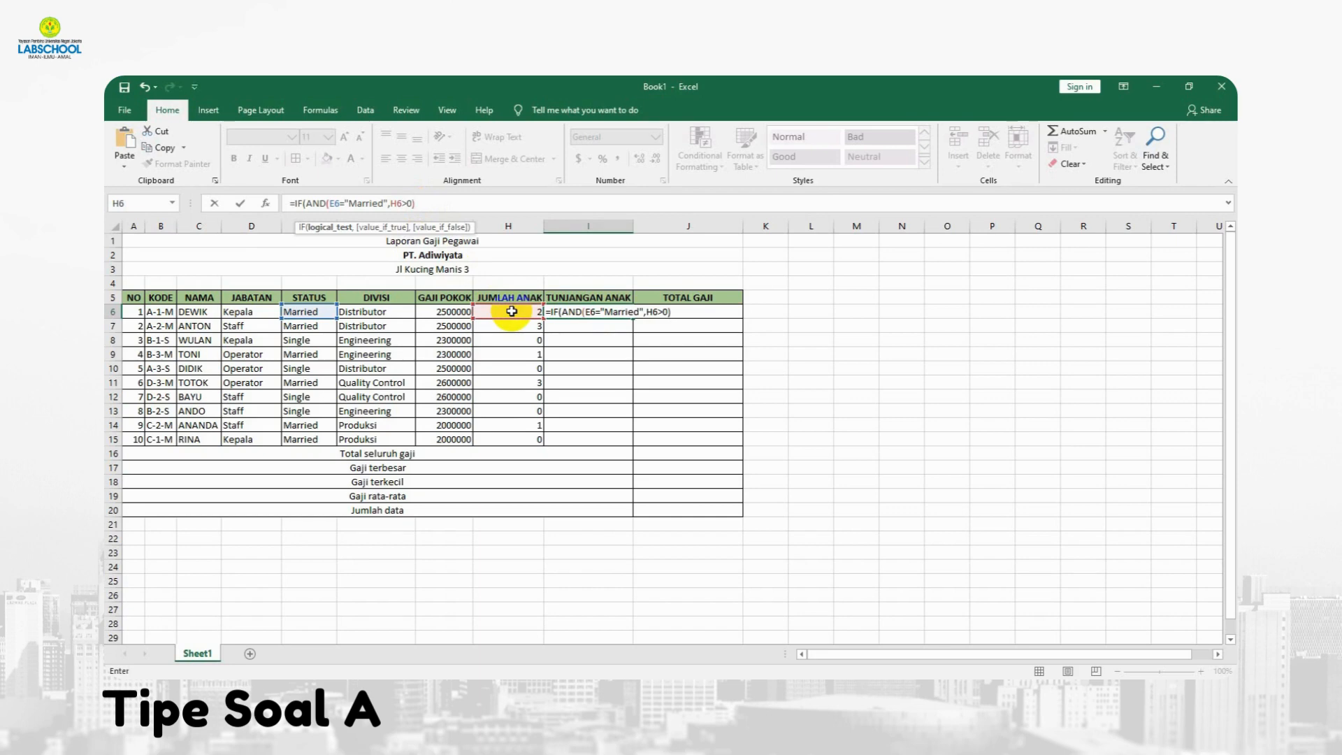
Finish the I6 formula with H6*25000 as the true value and 0 as the false value, and copy it down through I15
text(,)
click(519, 311)
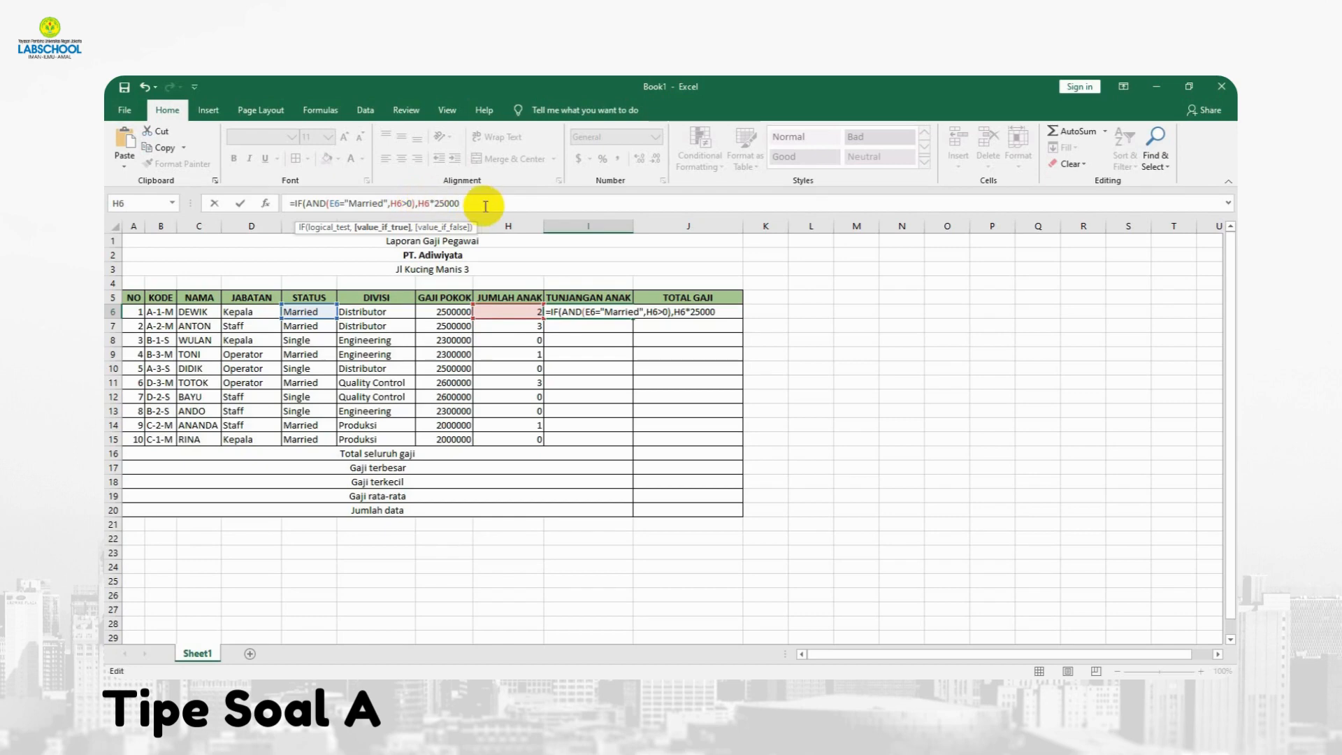
text(,)
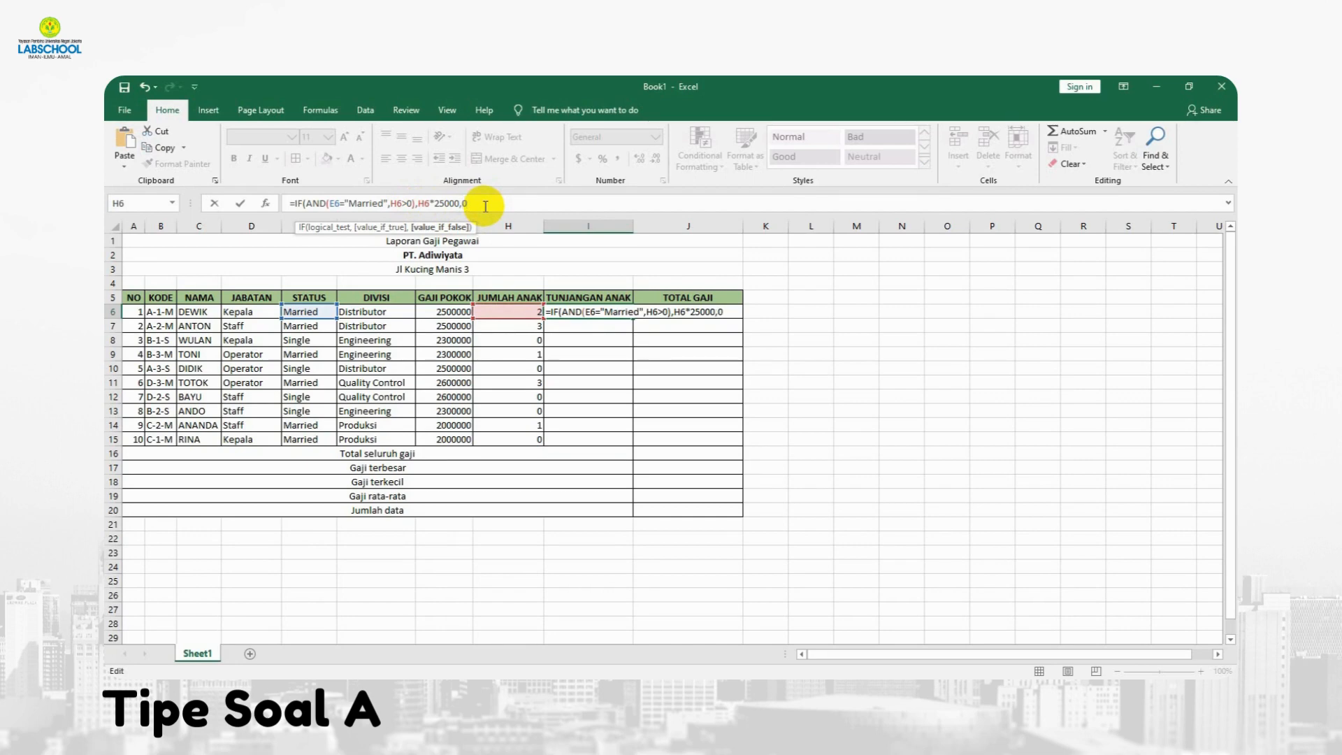
text(0))
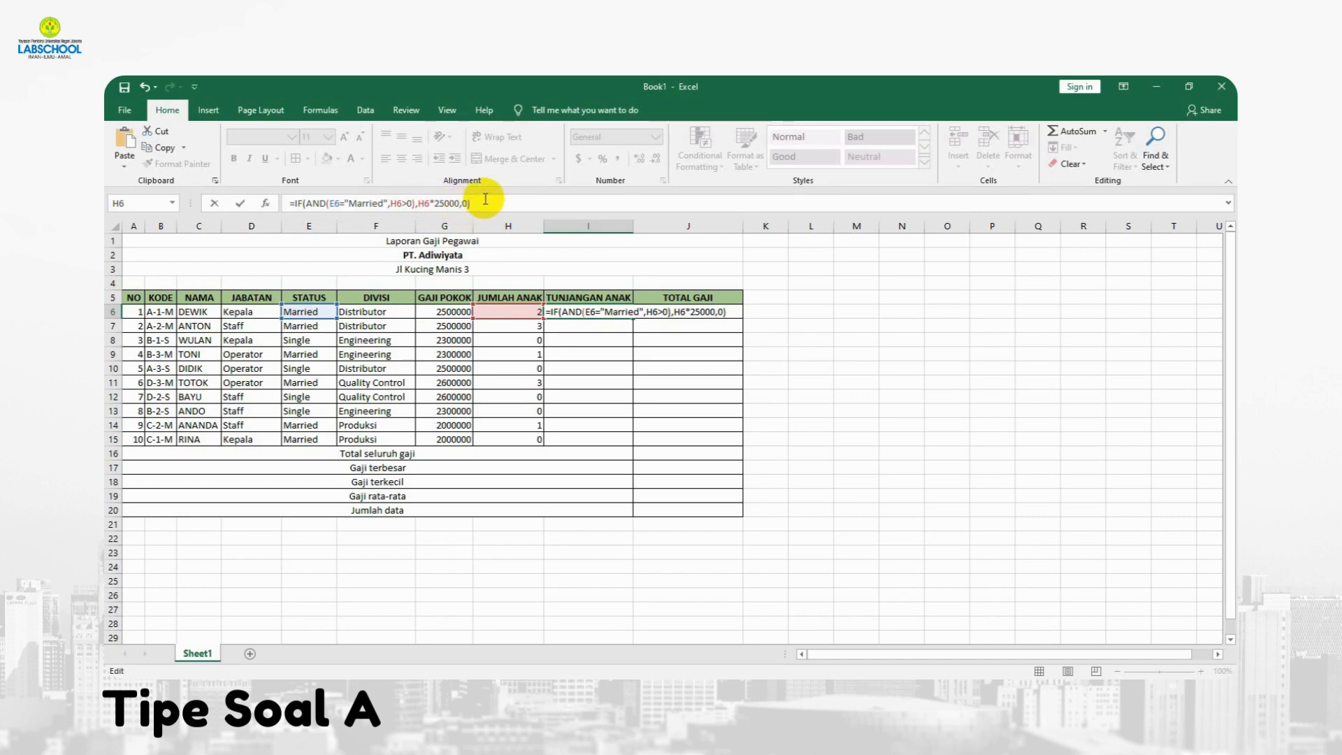
key(Return)
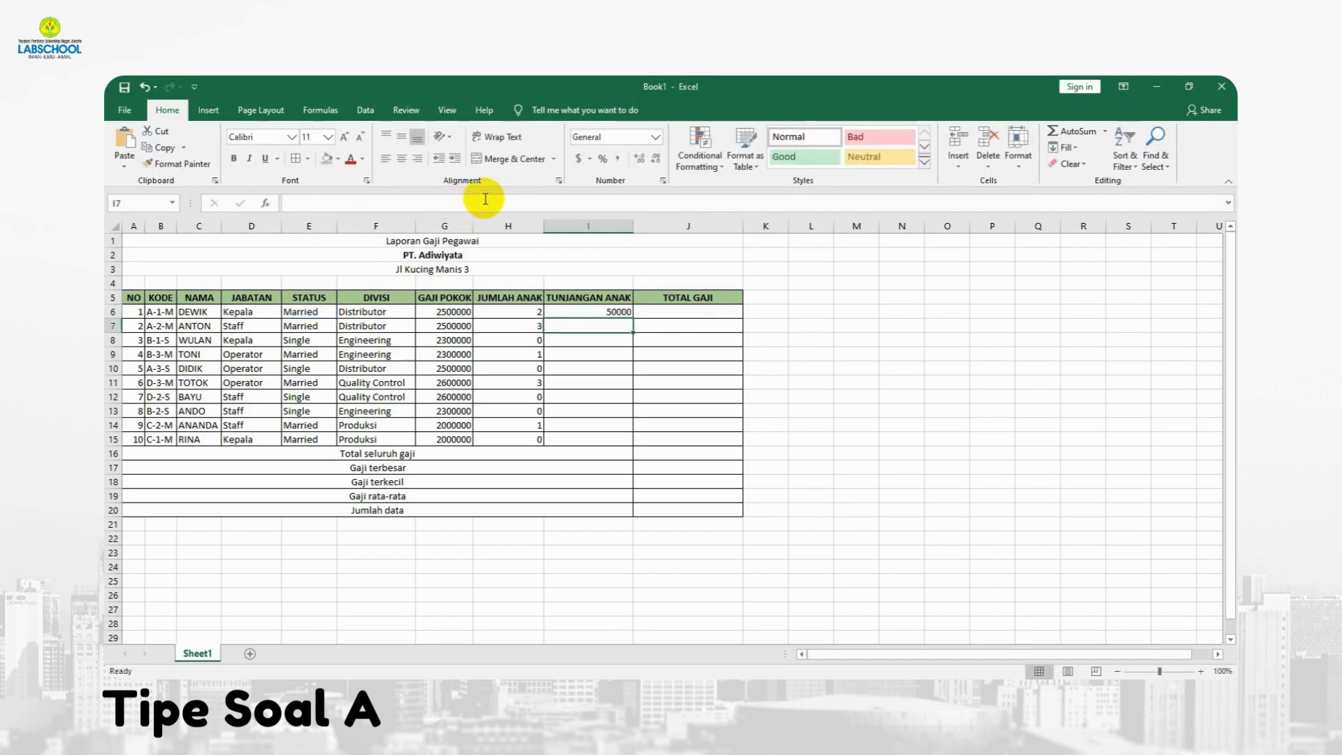
click(614, 310)
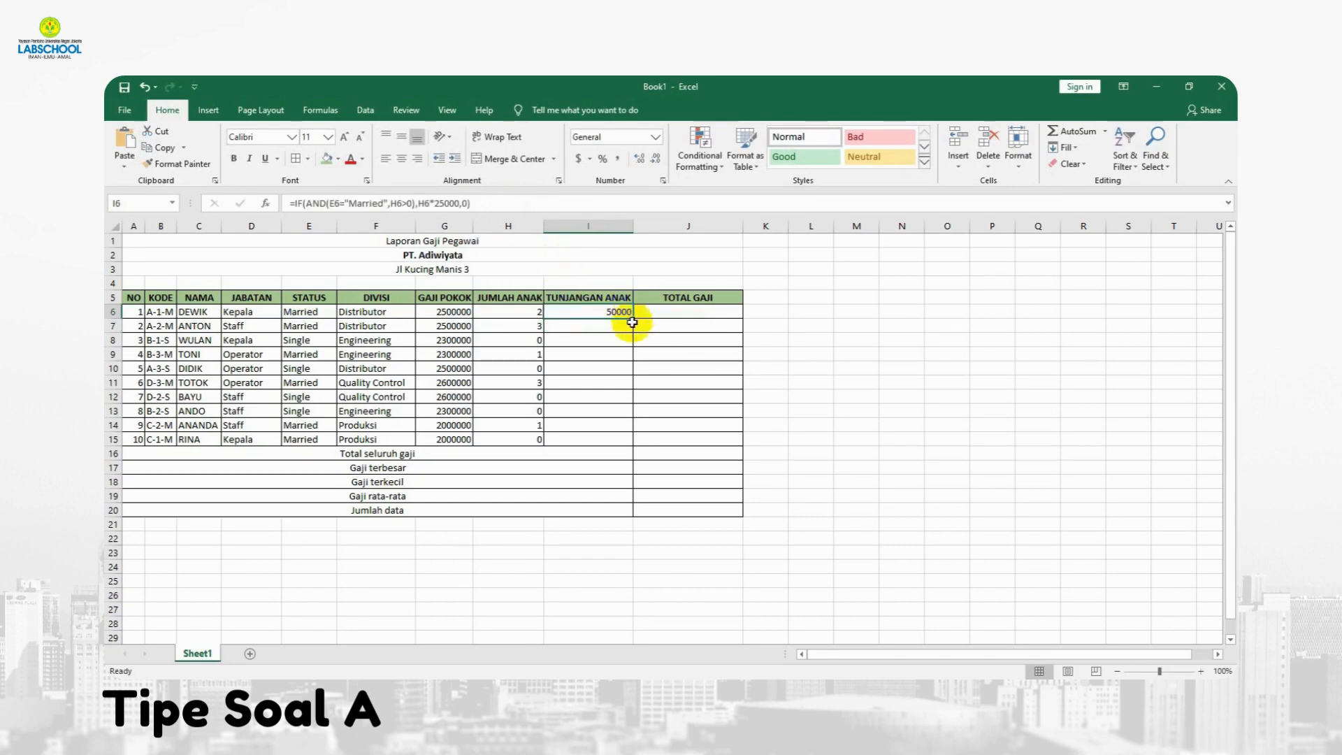
drag(632, 319, 620, 447)
Enter =G6+I6 in J6, the first TOTAL GAJI cell, and copy it down through J15
click(685, 344)
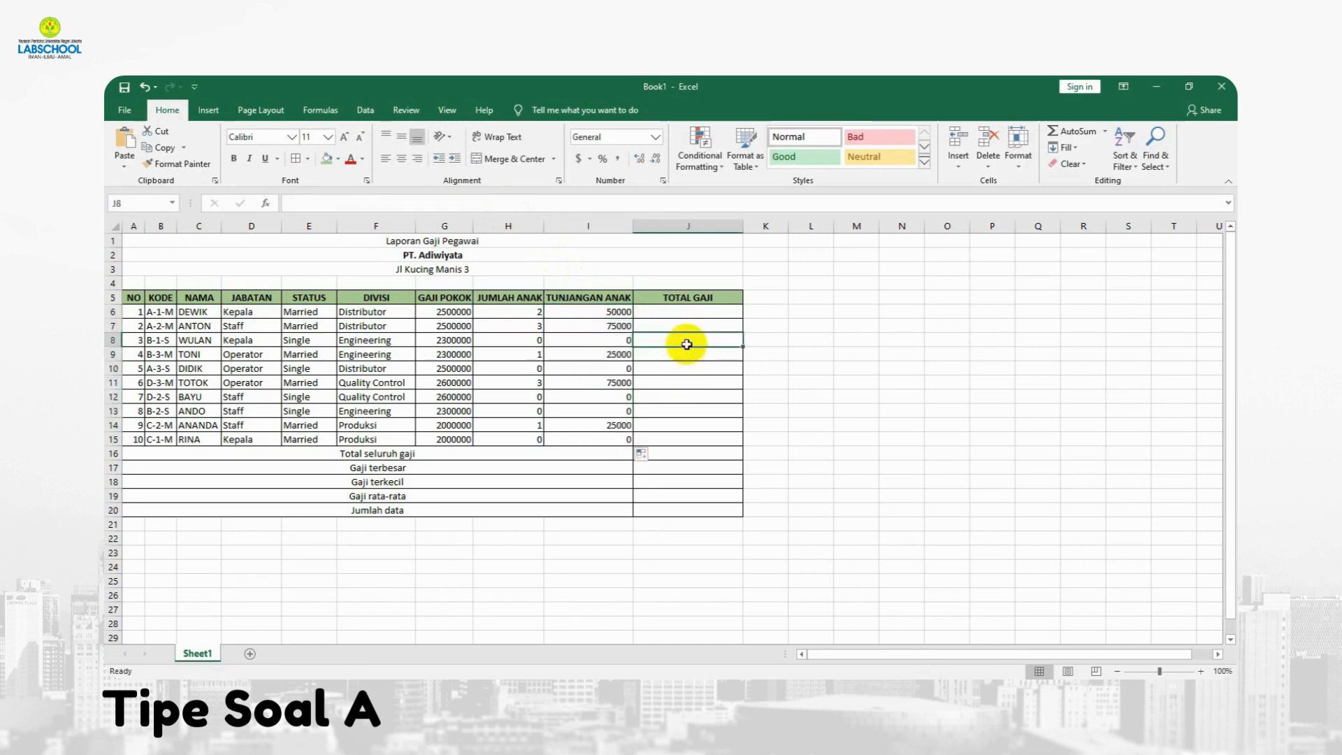
click(674, 311)
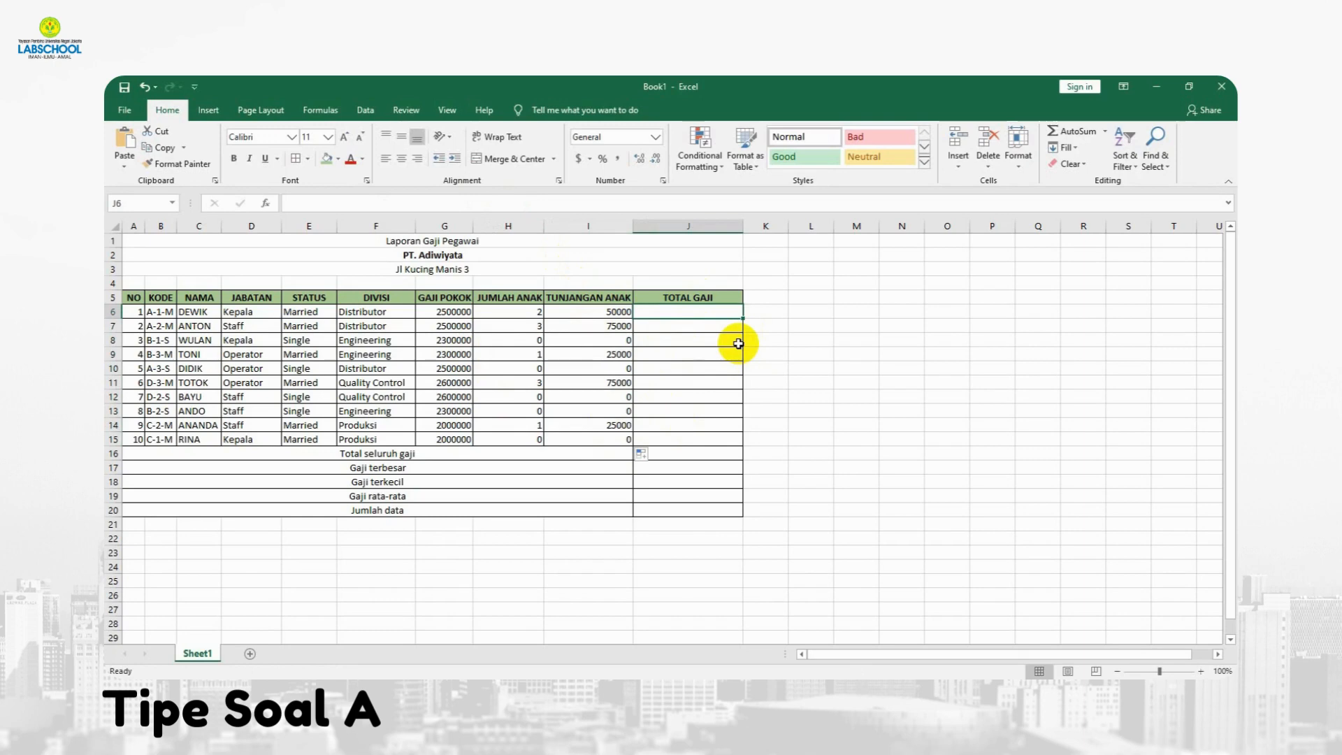
text(=)
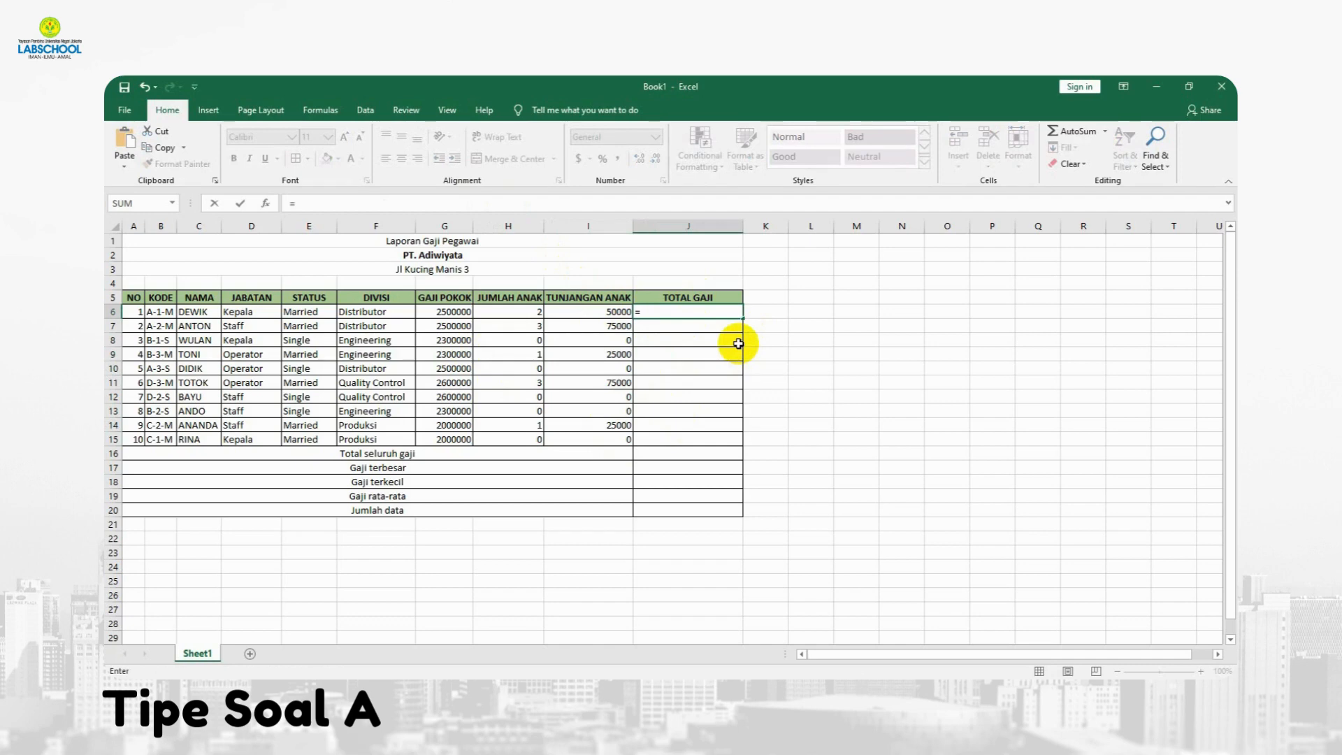
click(455, 311)
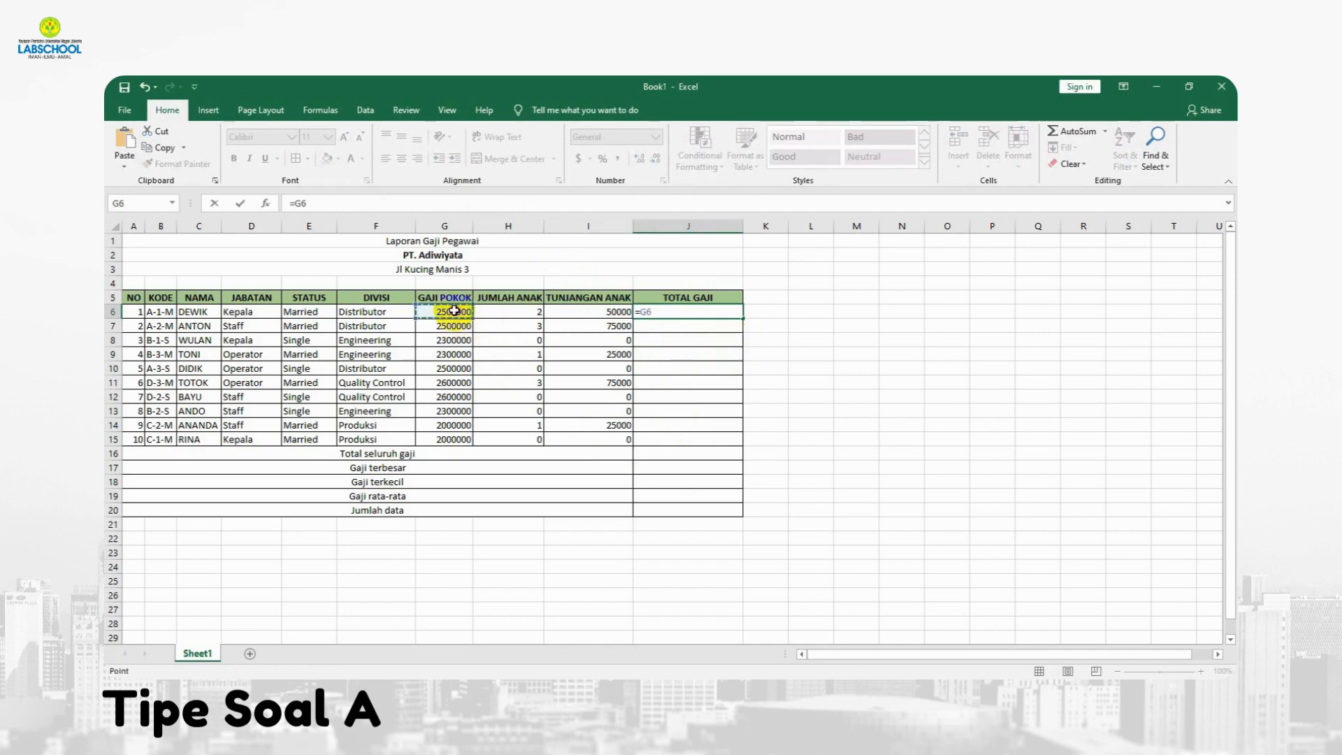
click(564, 309)
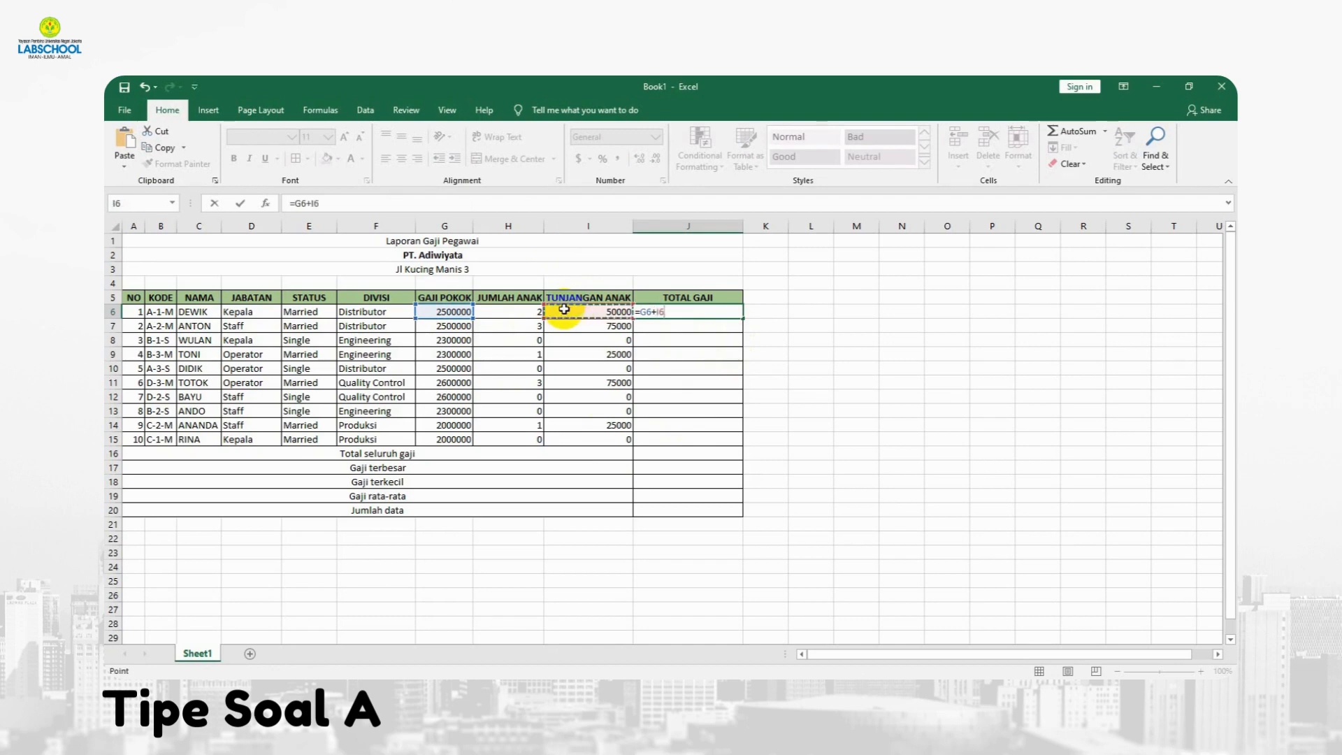
key(Return)
click(716, 311)
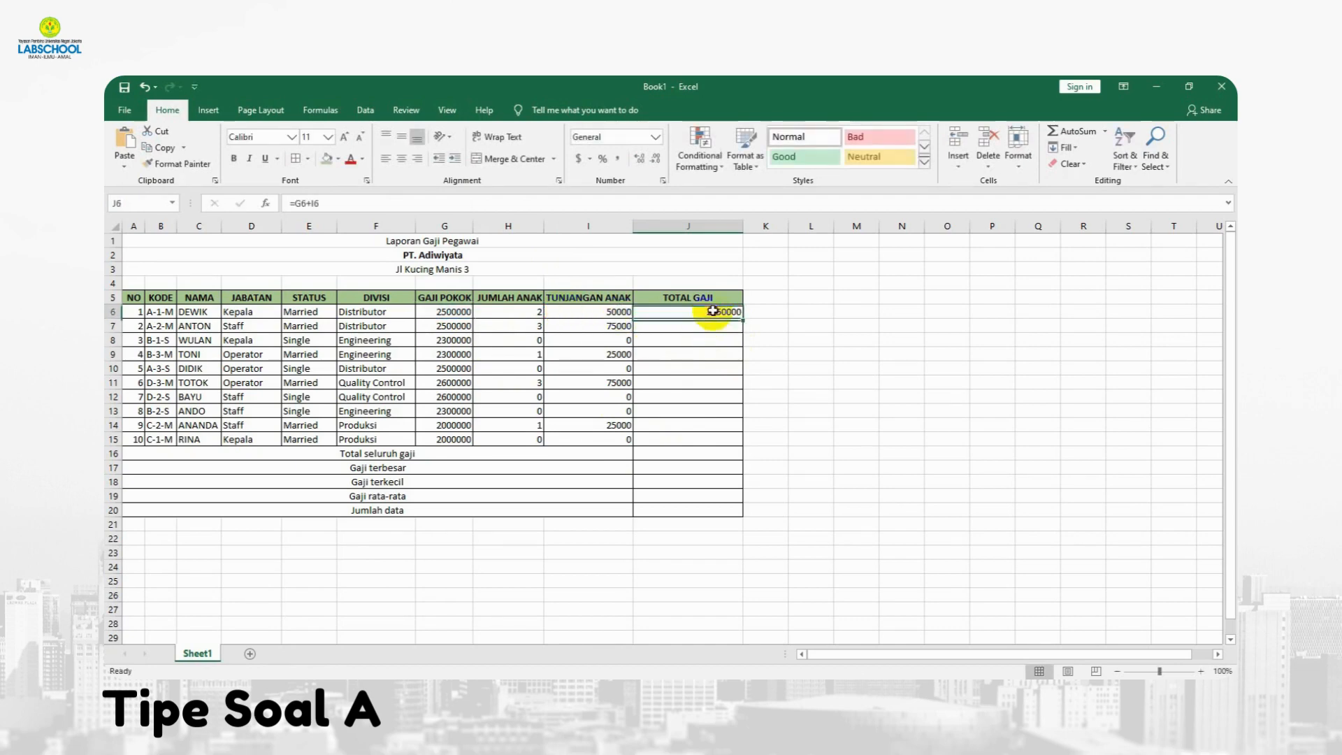
drag(742, 318, 743, 440)
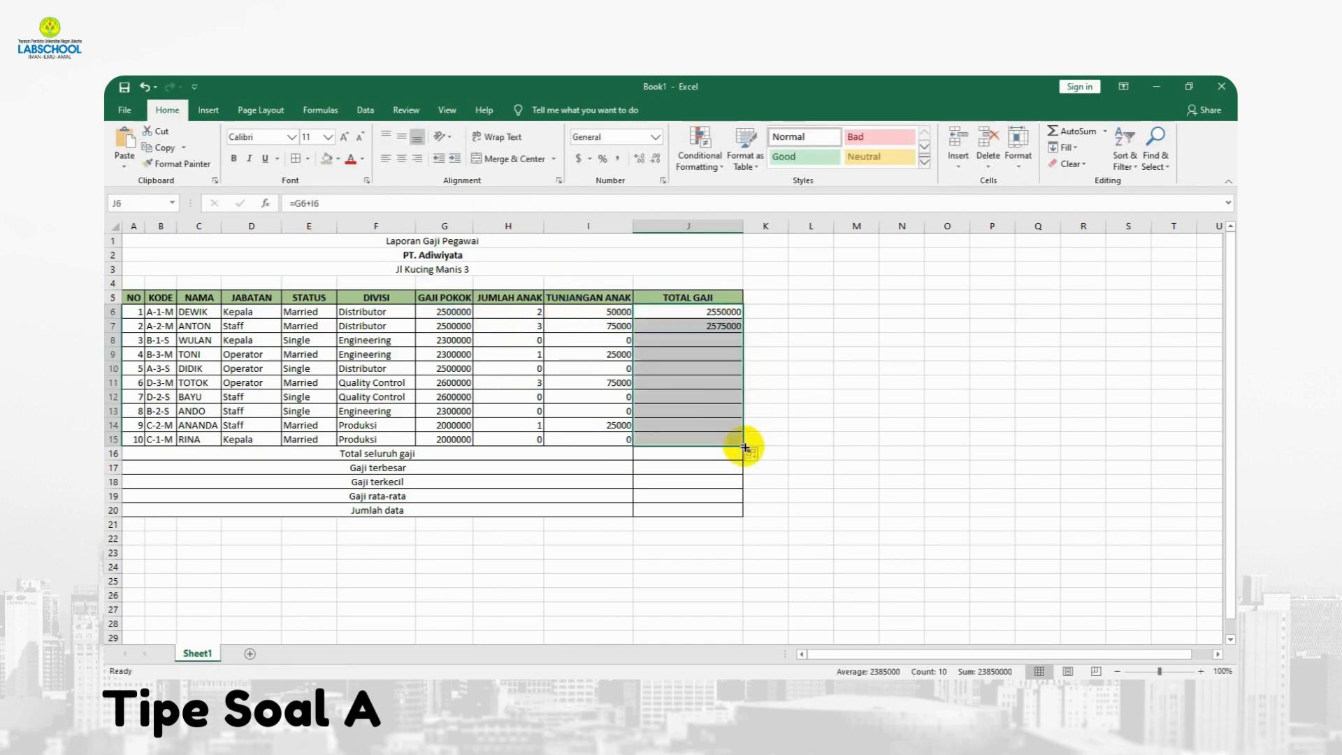
click(795, 380)
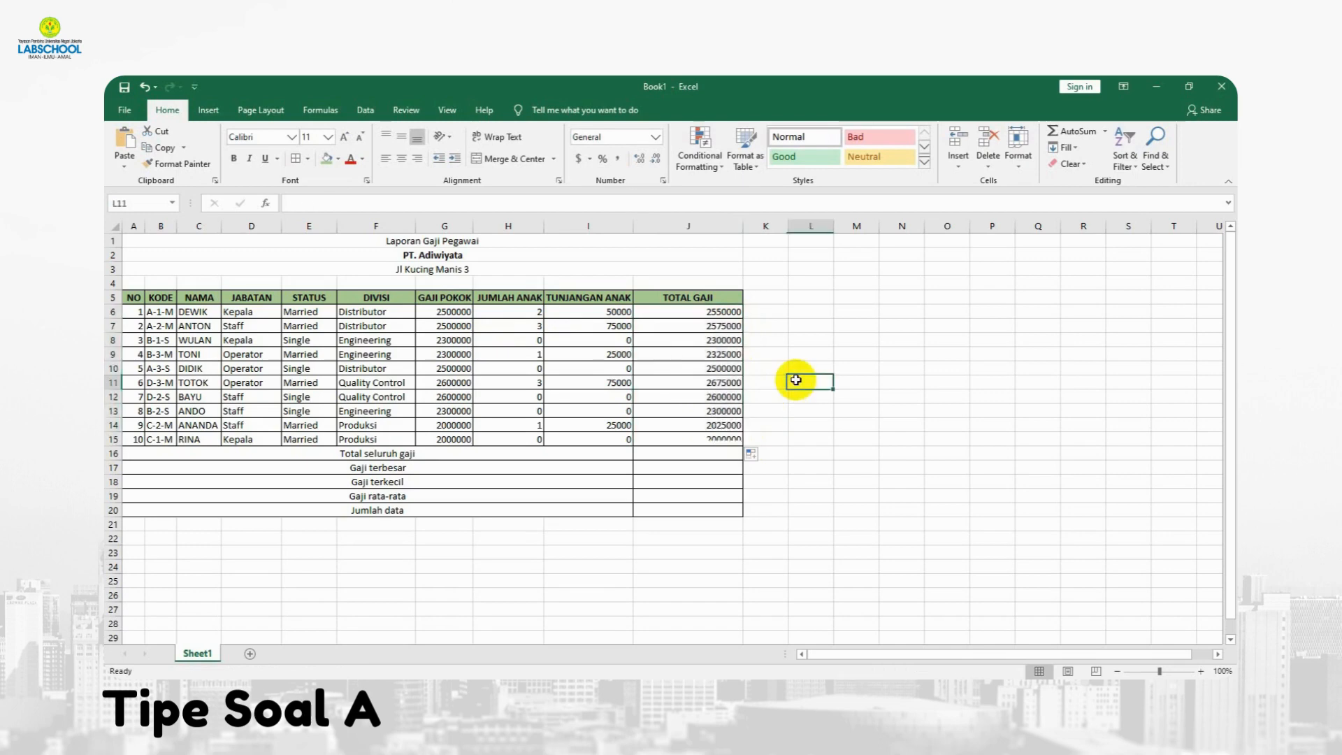
Enter =SUM(J6:J15) in J16 for the Total seluruh gaji row
click(639, 454)
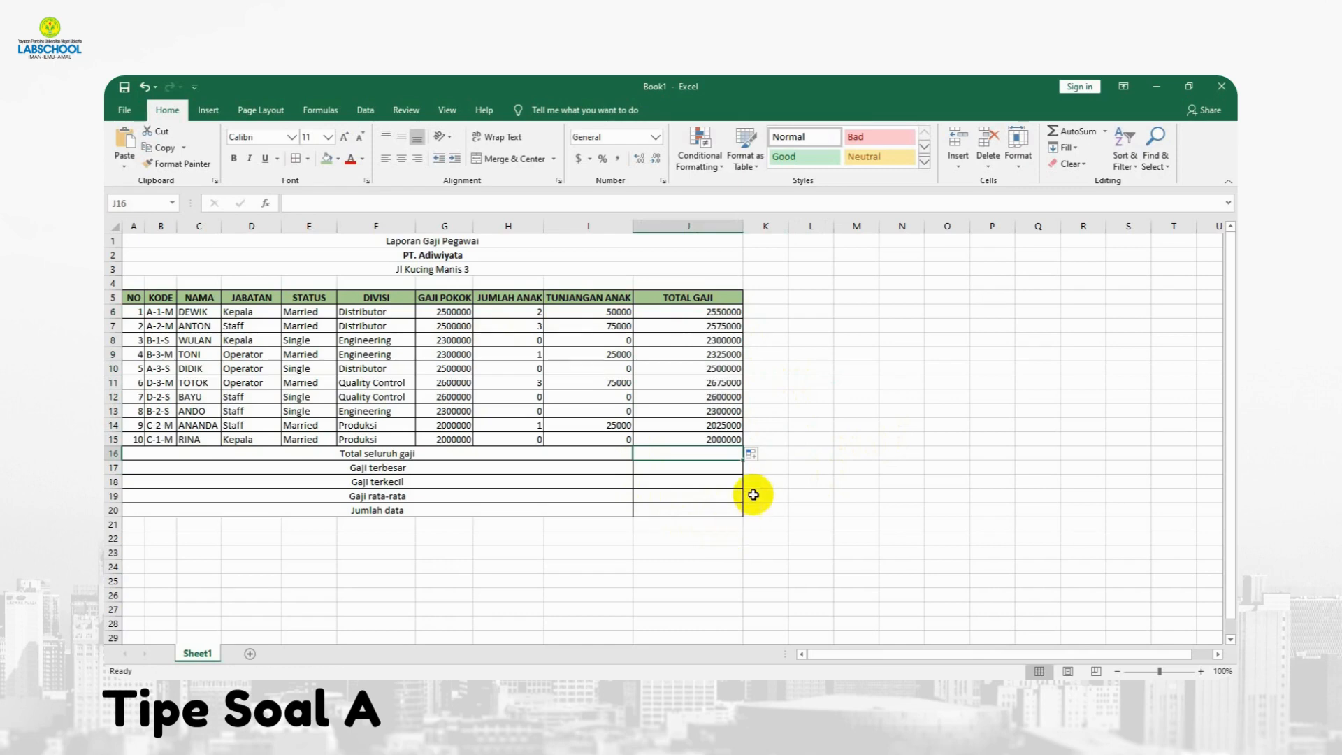
text(=s)
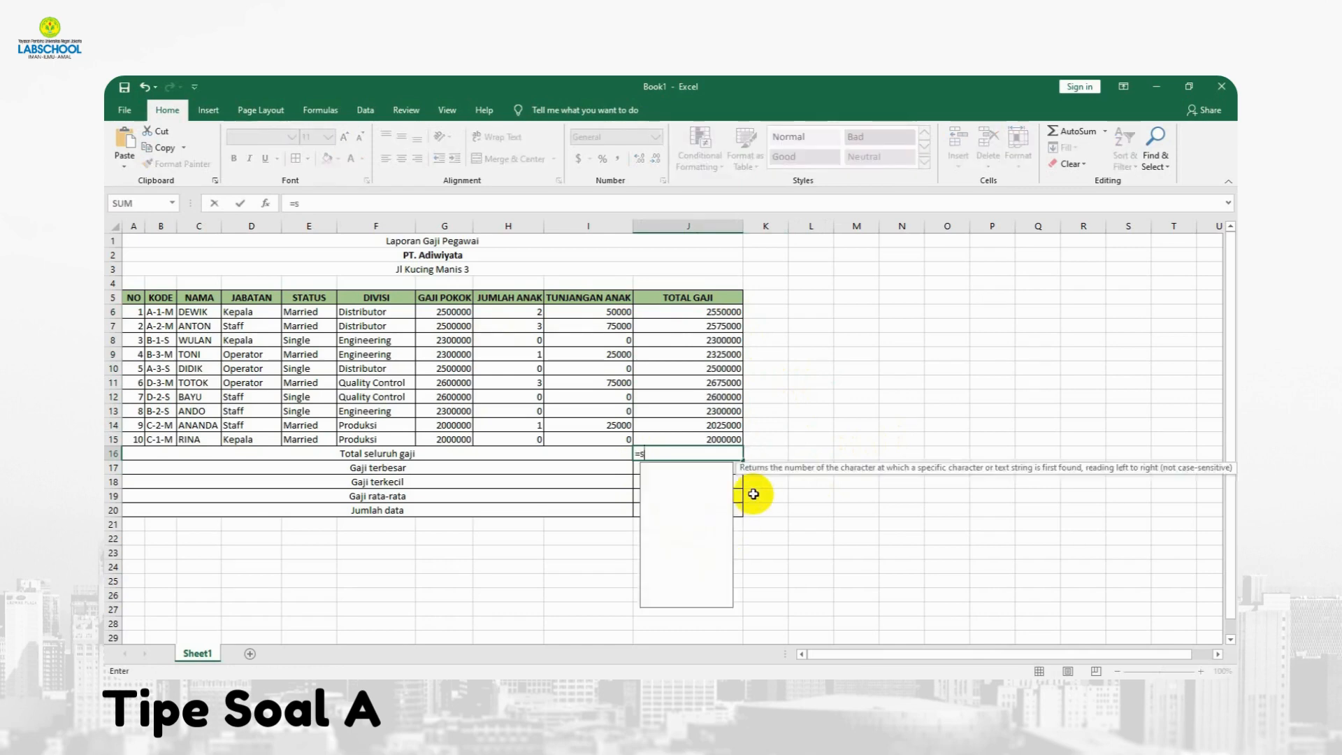
text(um()
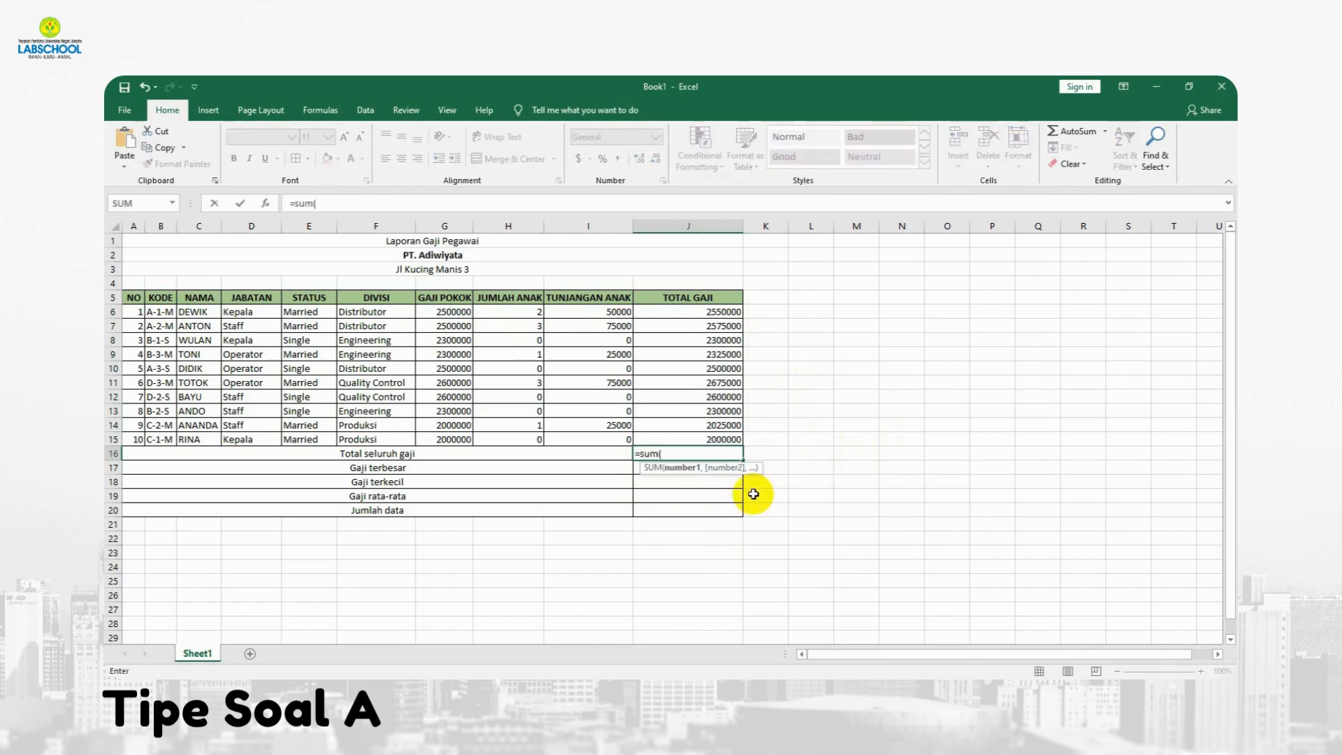
drag(705, 308, 708, 438)
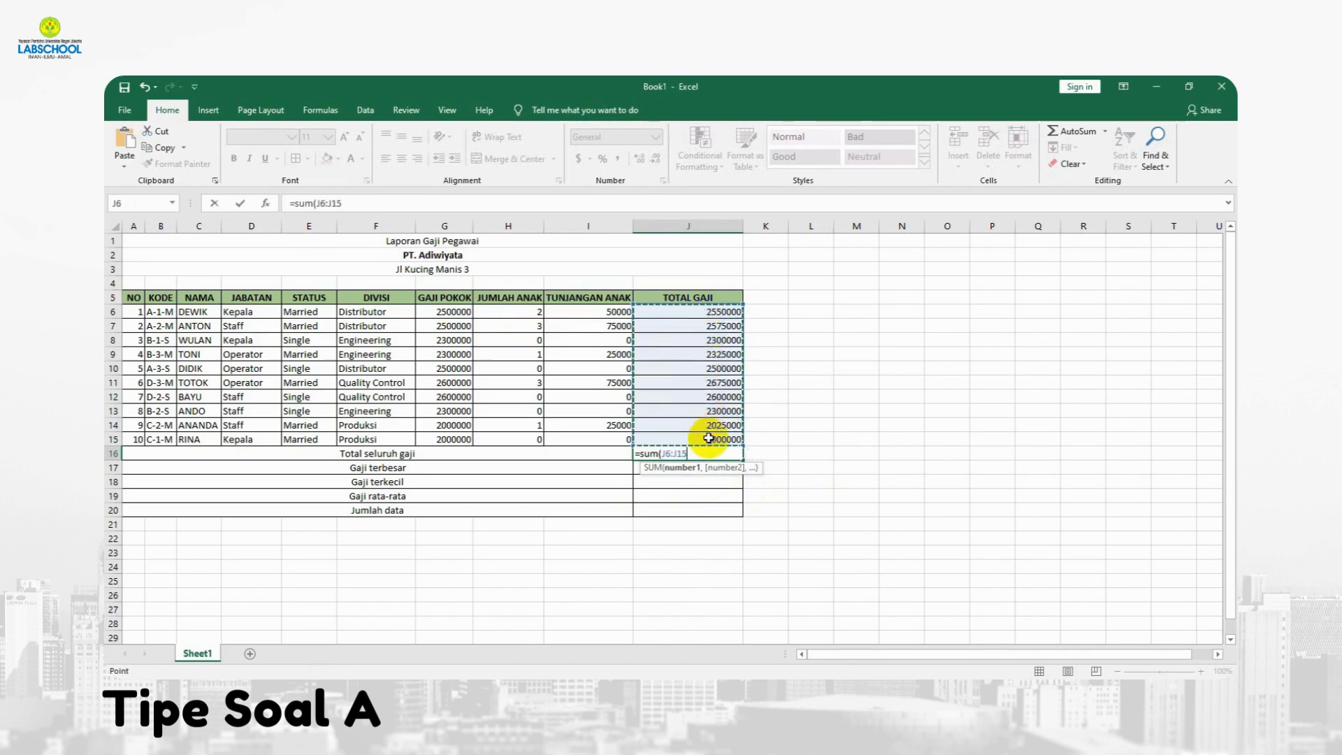
text())
key(Return)
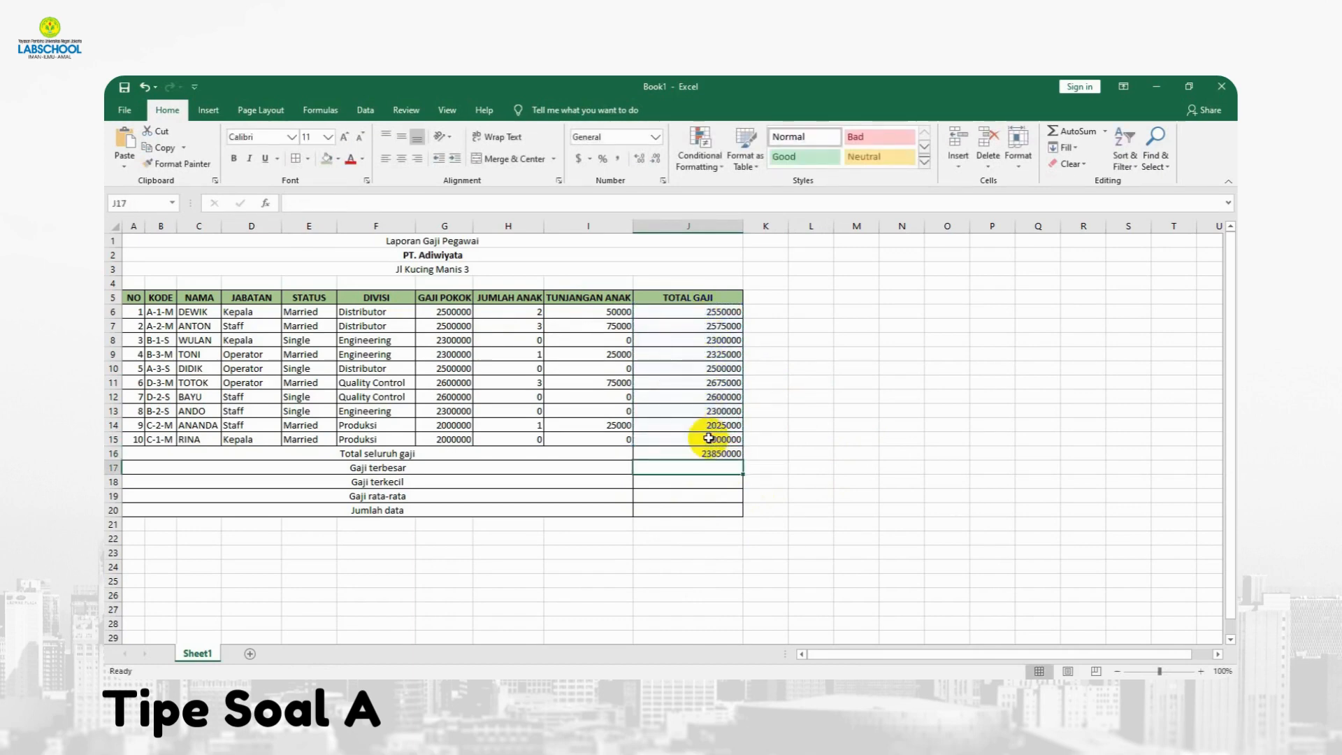
Enter =MAX(J6:J15) in J17 for the Gaji terbesar row
text(=max()
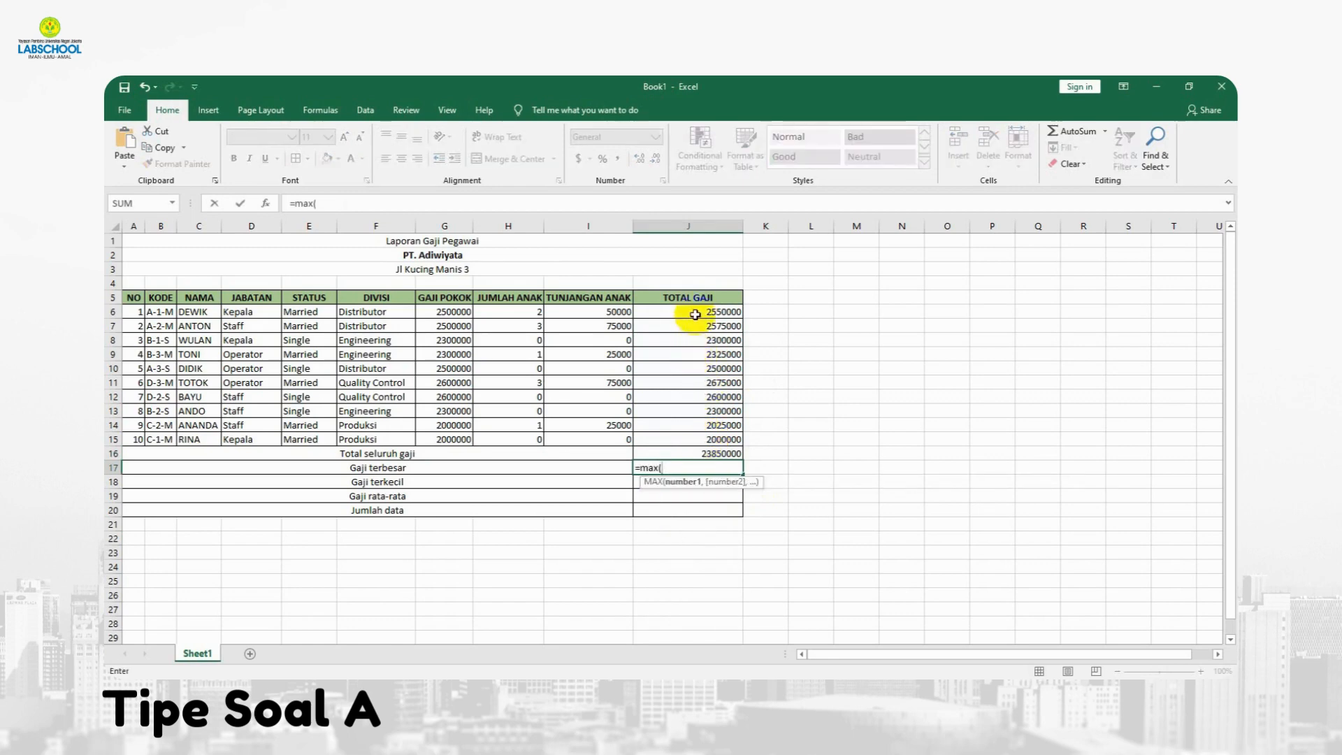
drag(696, 311, 699, 439)
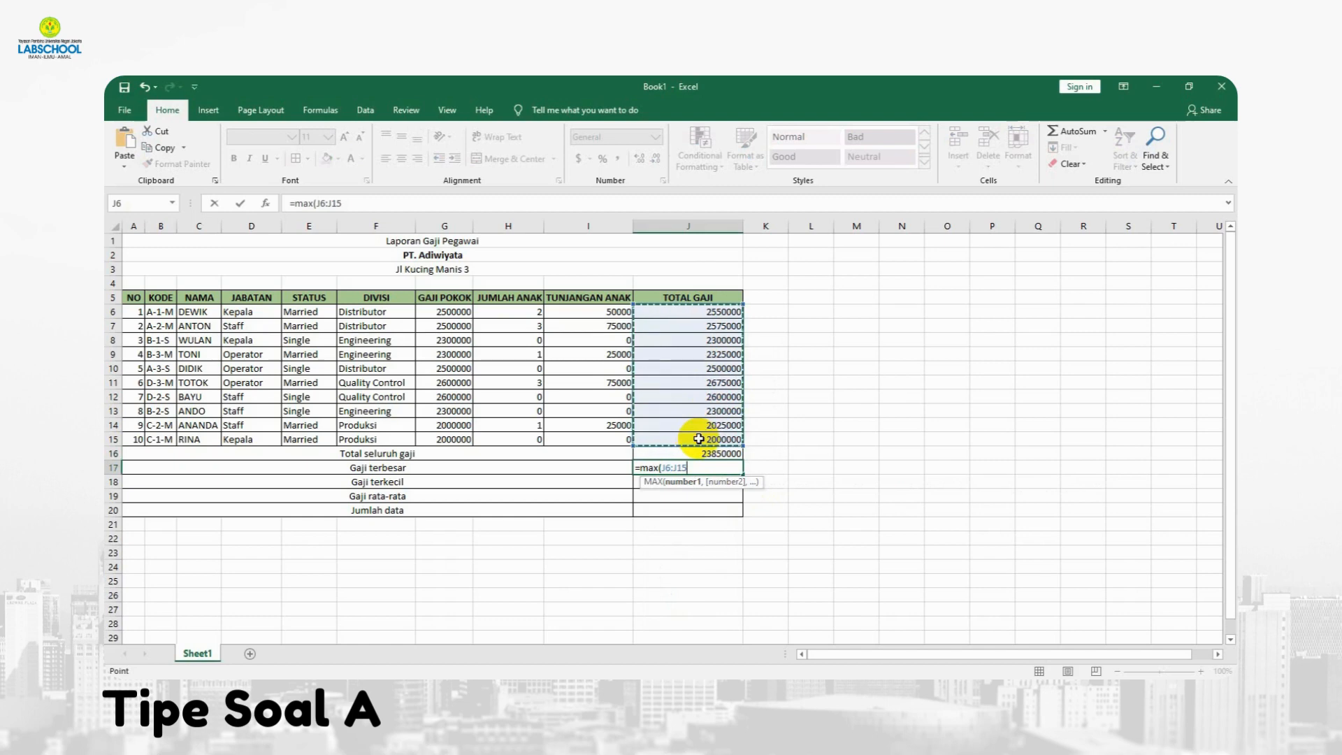
text())
key(Return)
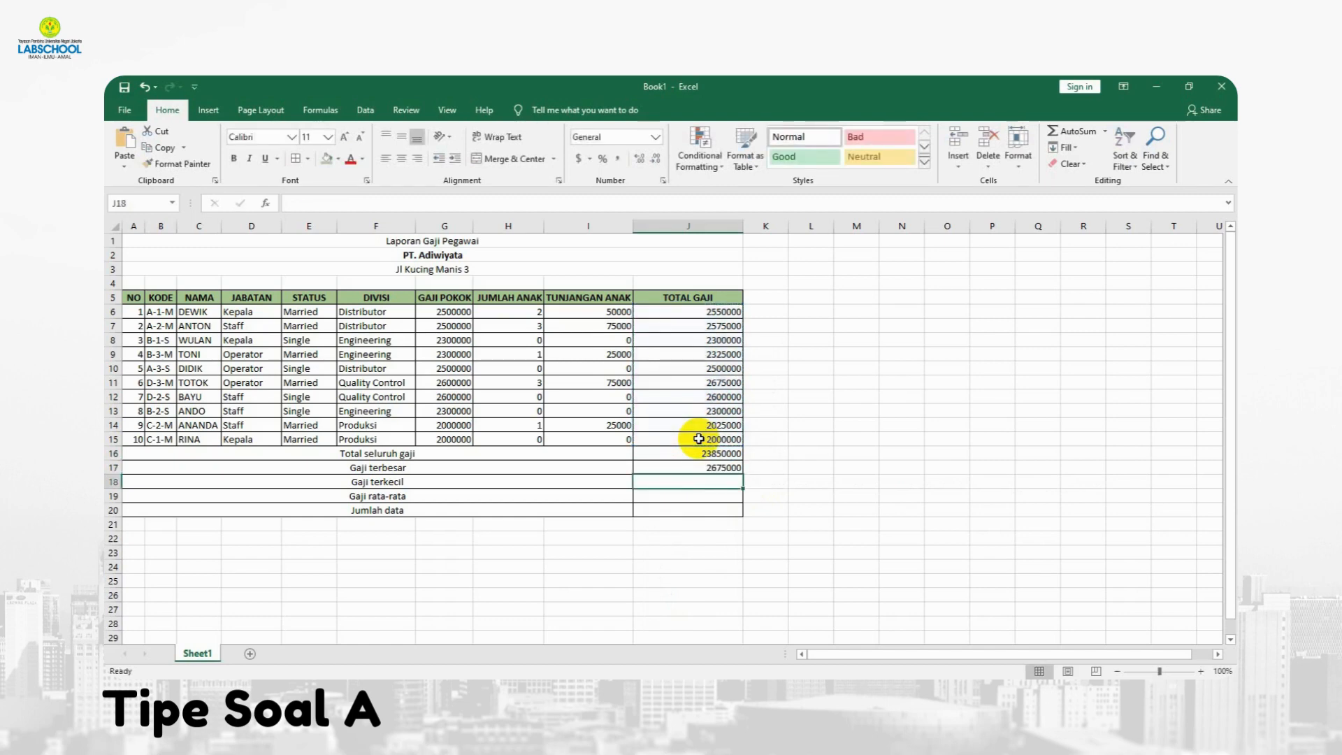
Enter =MIN(J6:J15) in J18 for the Gaji terkecil row
text(=min)
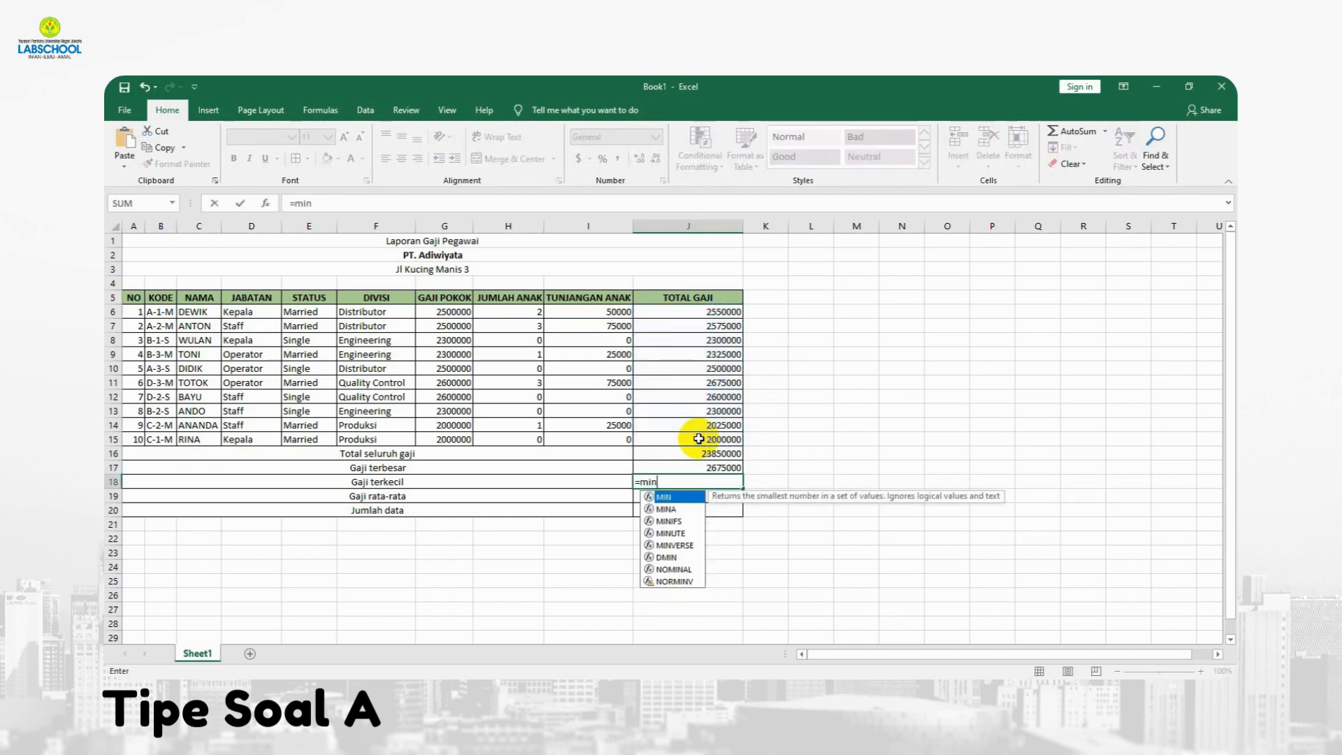
text(()
drag(706, 310, 704, 439)
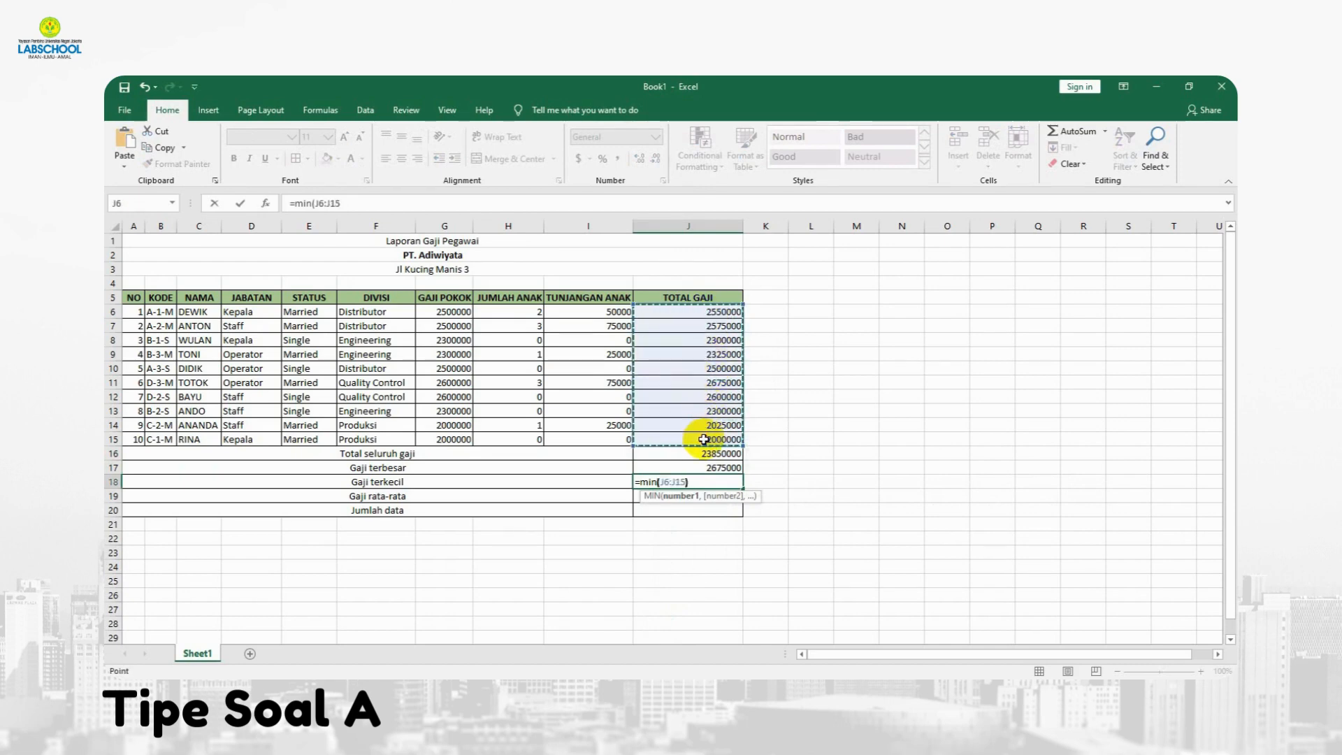
text())
key(Return)
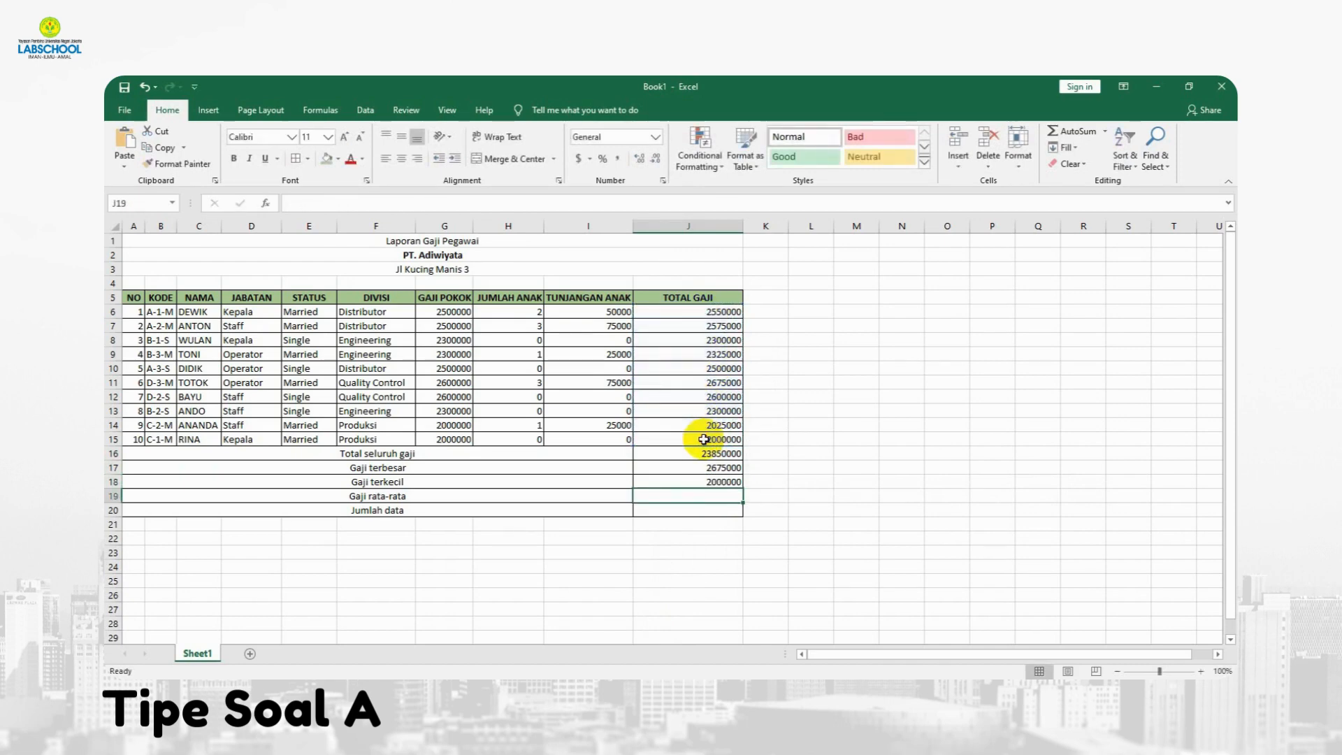
Enter =AVERAGE(J6:J15) in J19 for the Gaji rata-rata row
text(=aver)
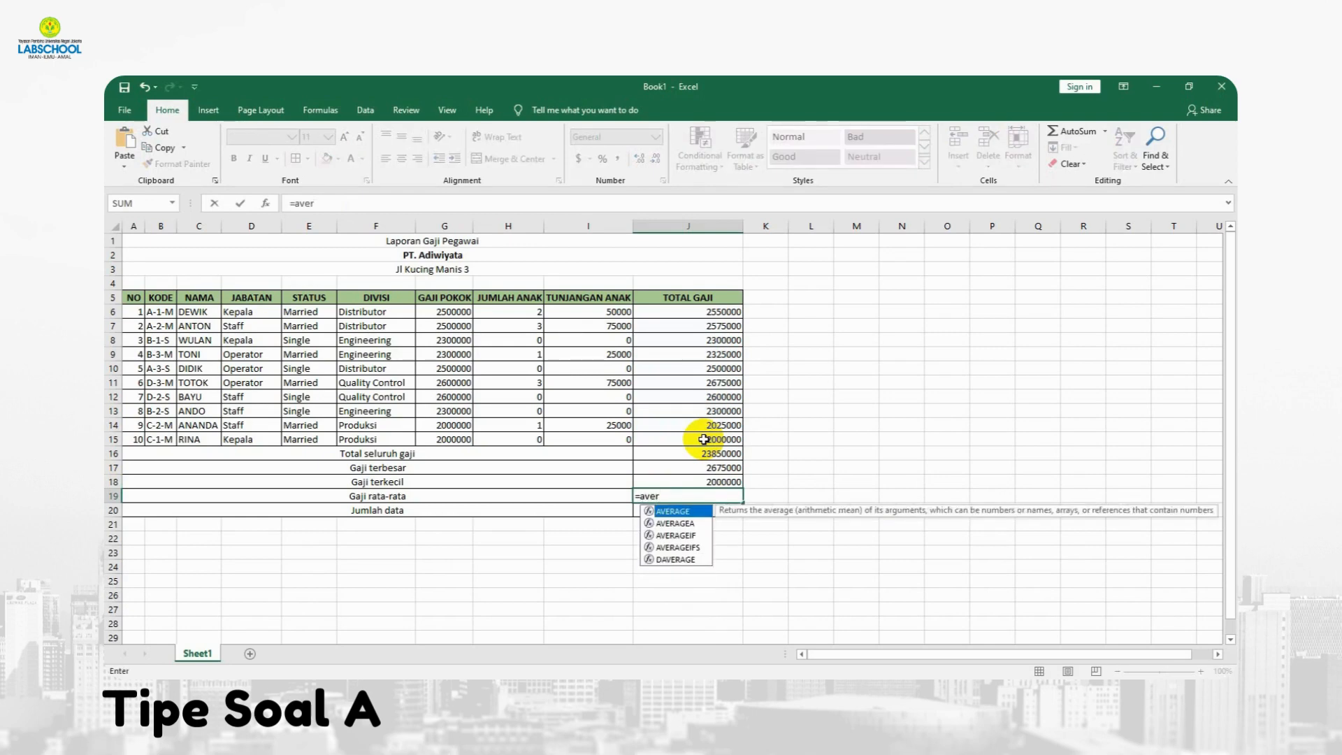
double_click(700, 511)
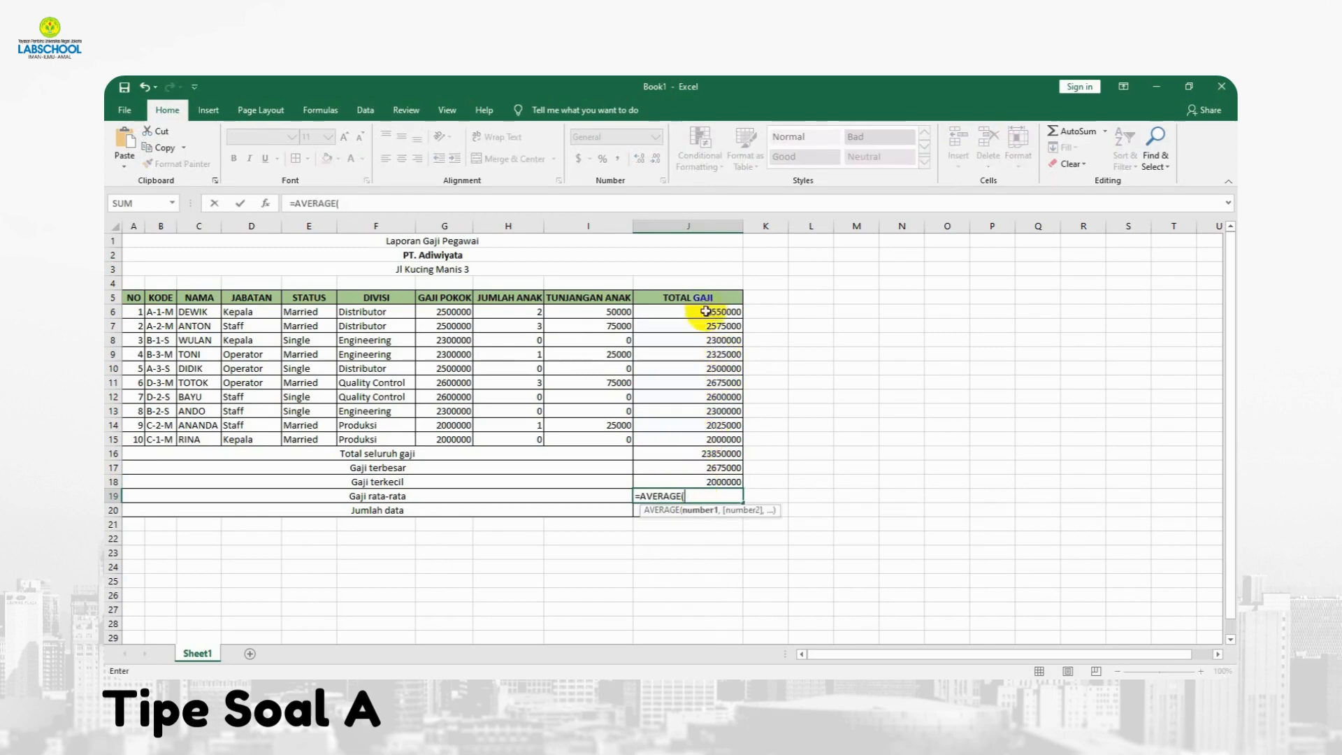
drag(706, 311, 699, 439)
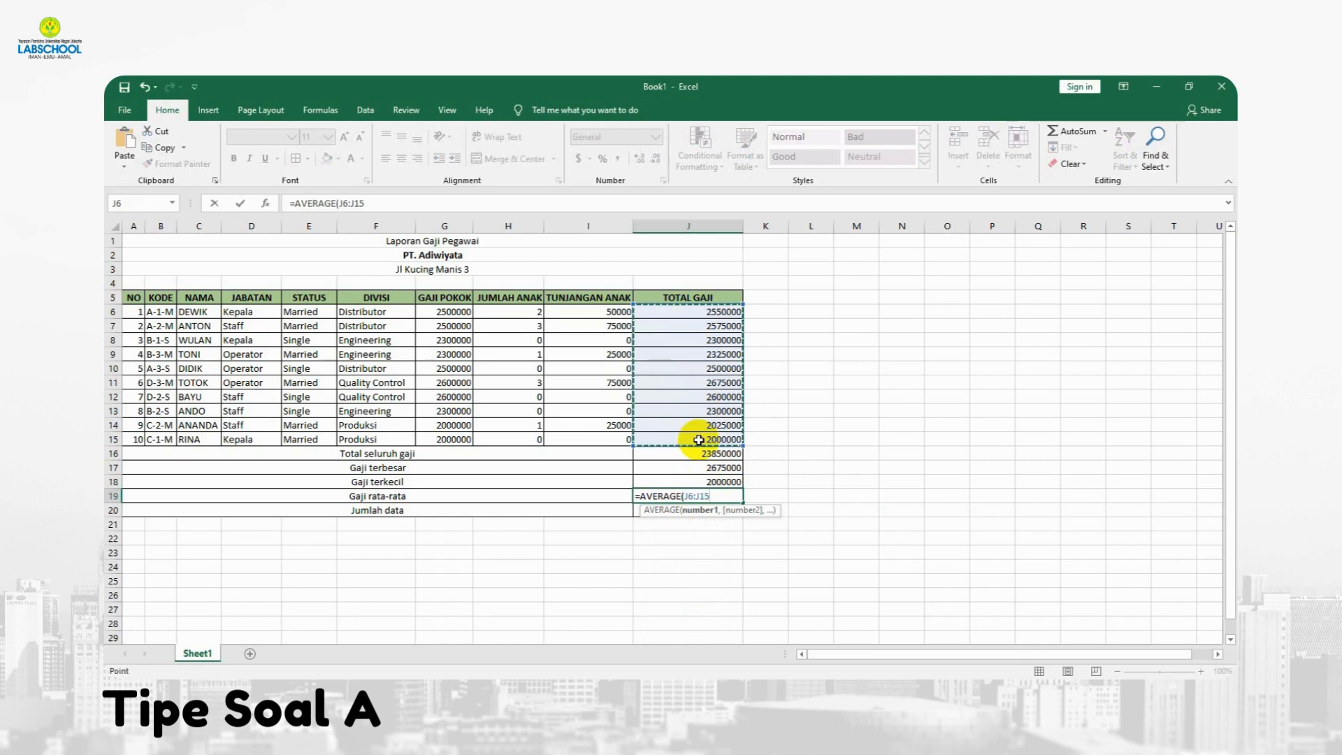
text())
key(Return)
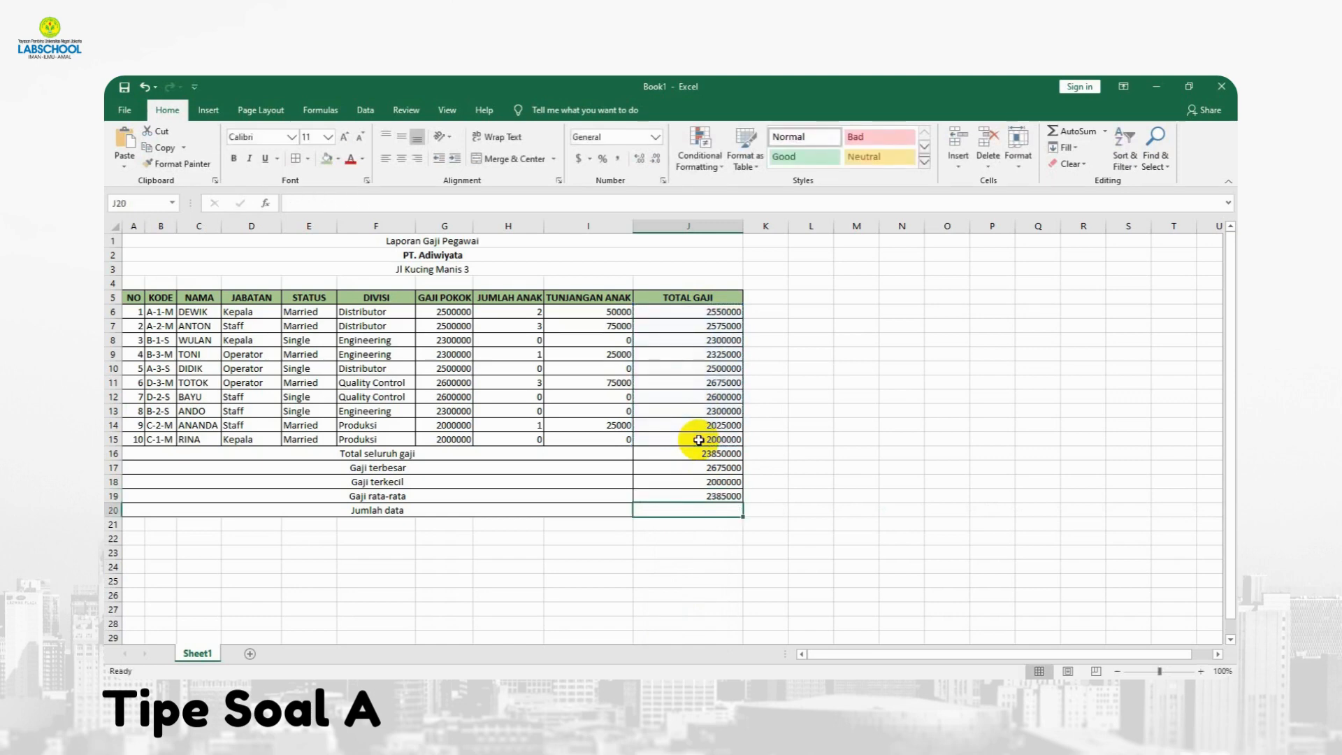
Enter =COUNT(J6:J15) in J20 for the Jumlah data row
text(=count)
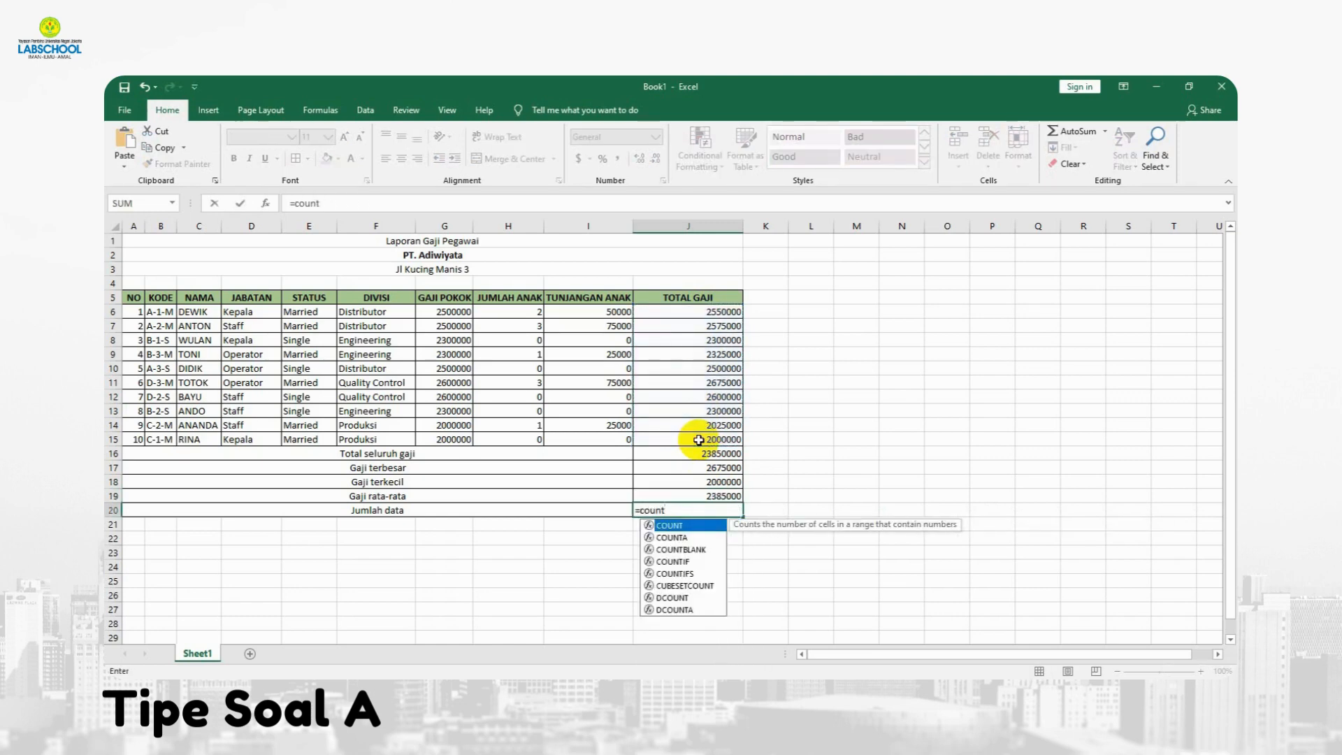
text(()
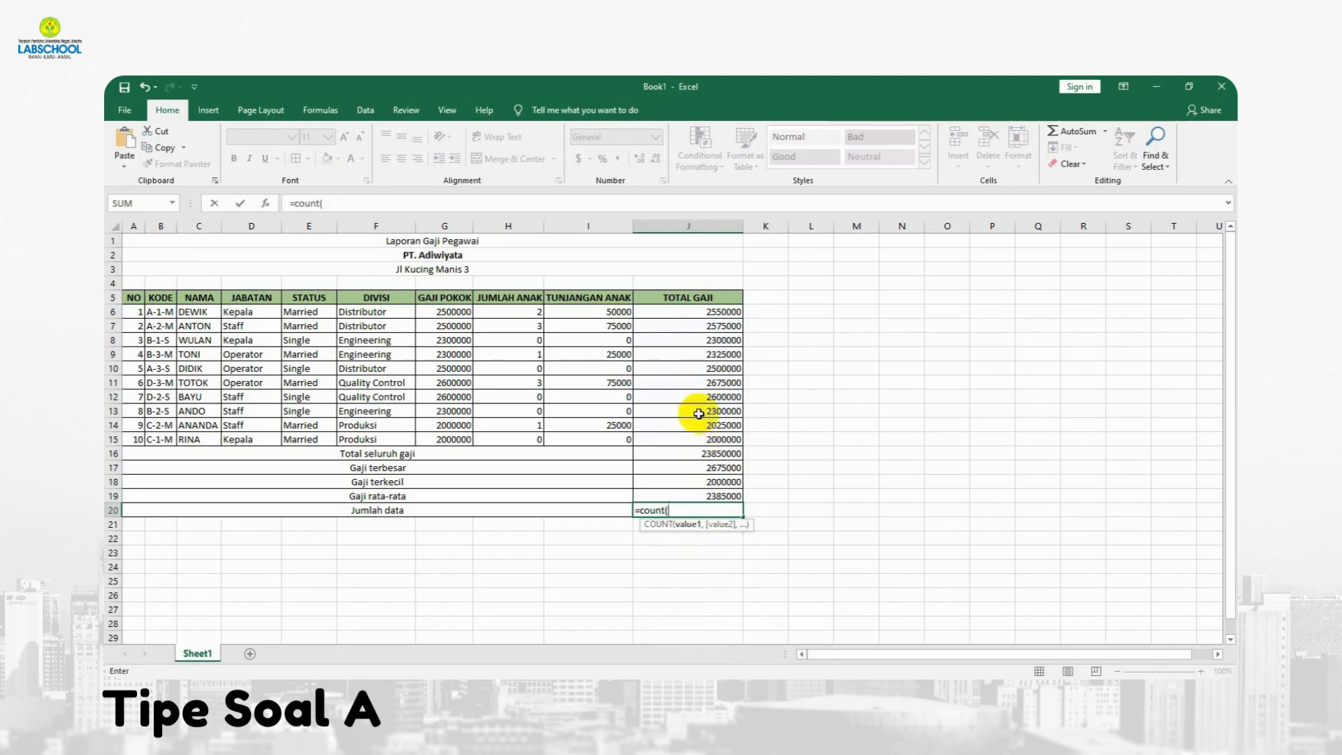
drag(685, 310, 687, 437)
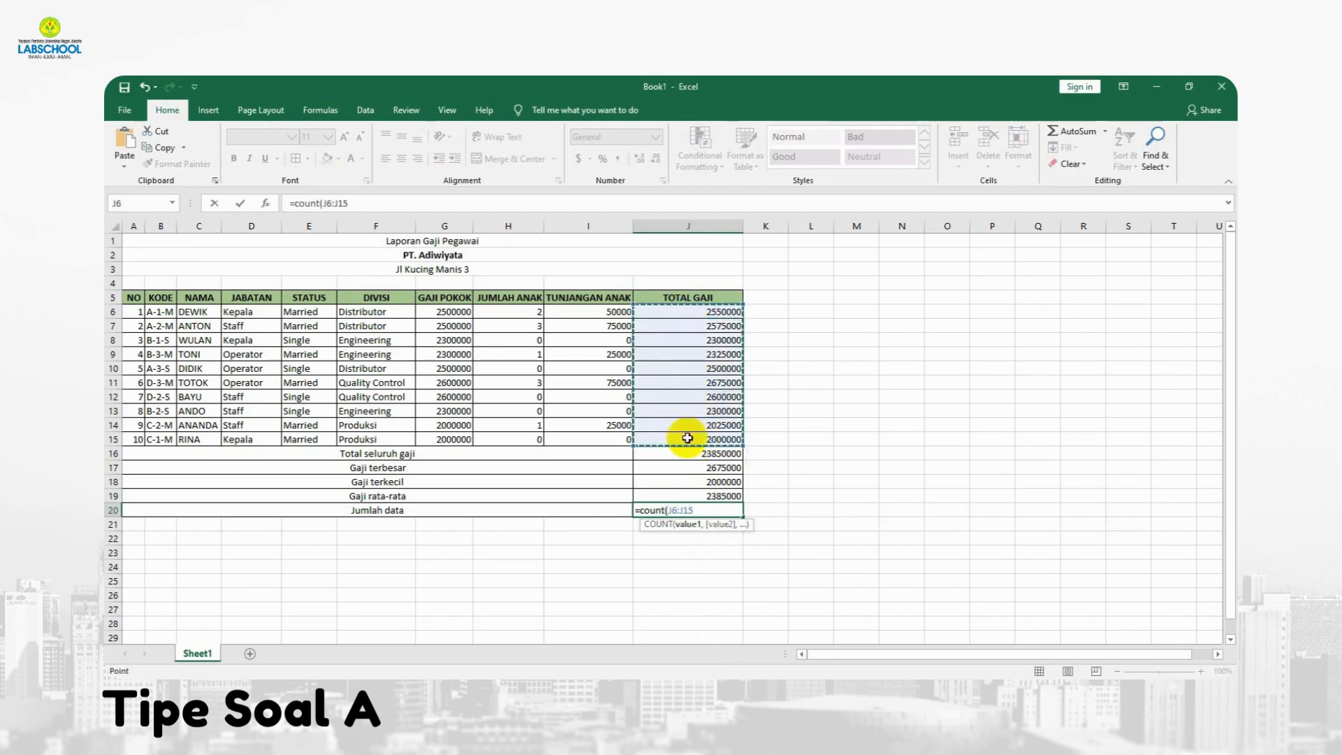
key(Return)
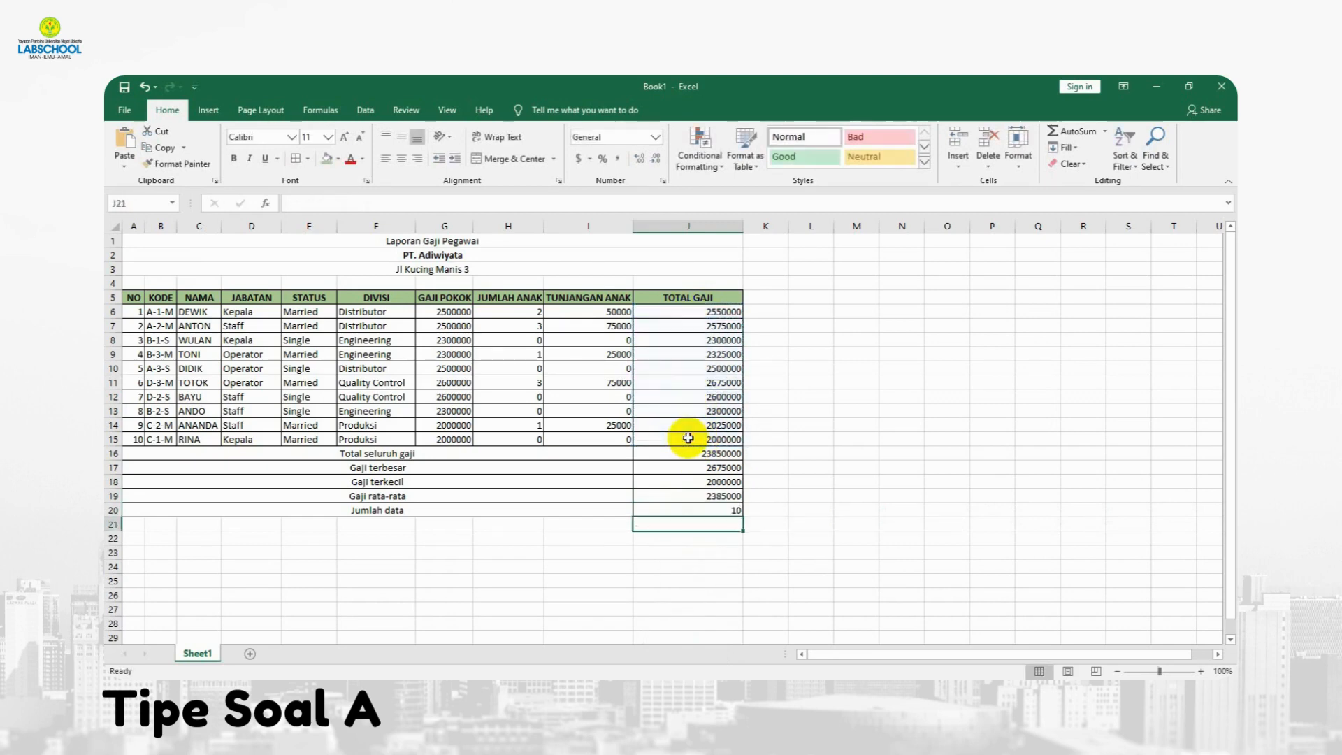
click(813, 480)
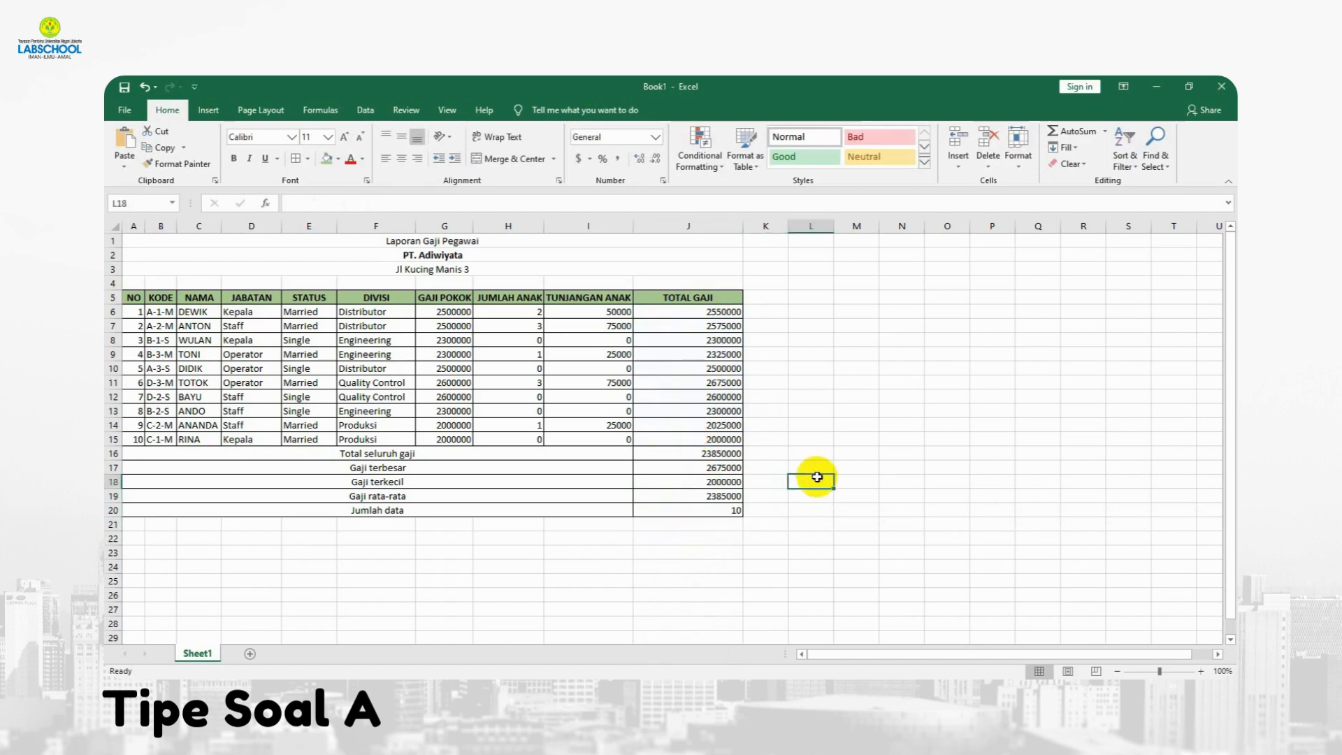
click(786, 596)
click(567, 548)
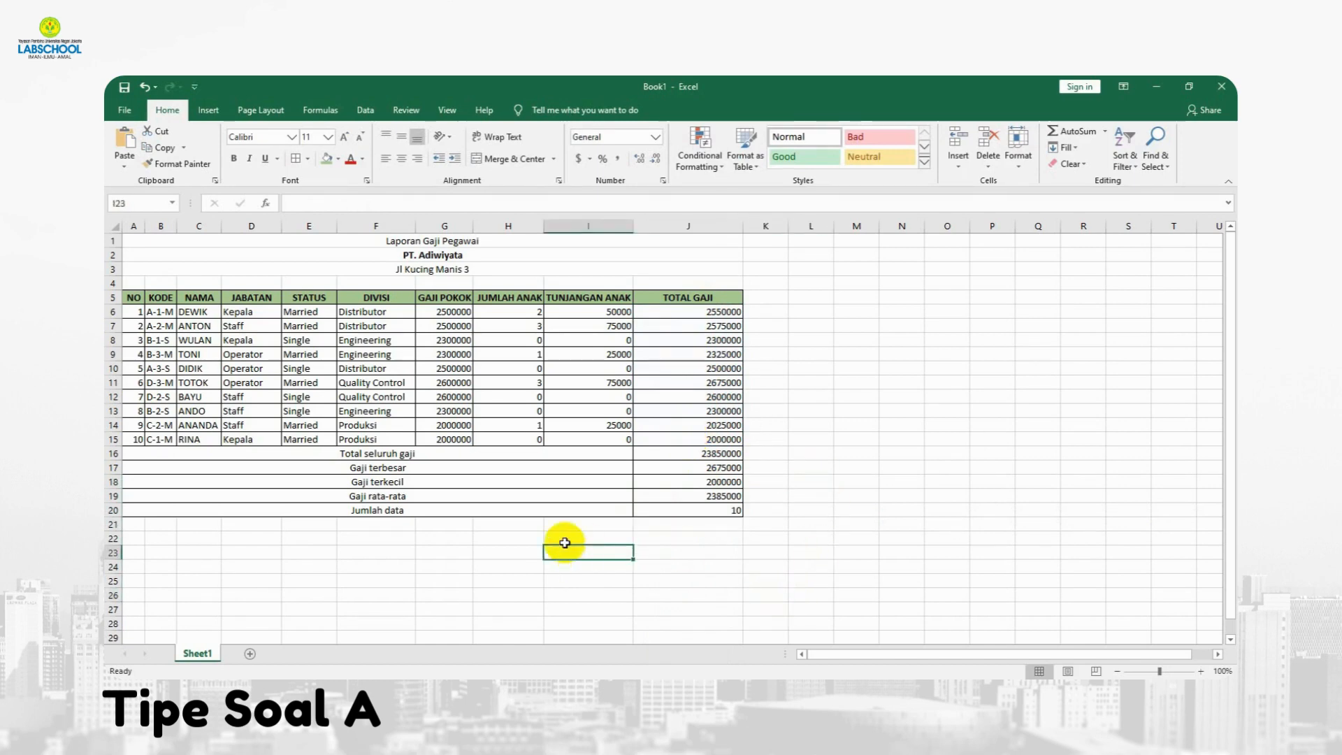
Format the GAJI POKOK amounts in G6:G15 as Currency and set 0 decimal places in their accounting format options
drag(444, 311, 441, 440)
drag(710, 312, 710, 495)
drag(444, 311, 439, 438)
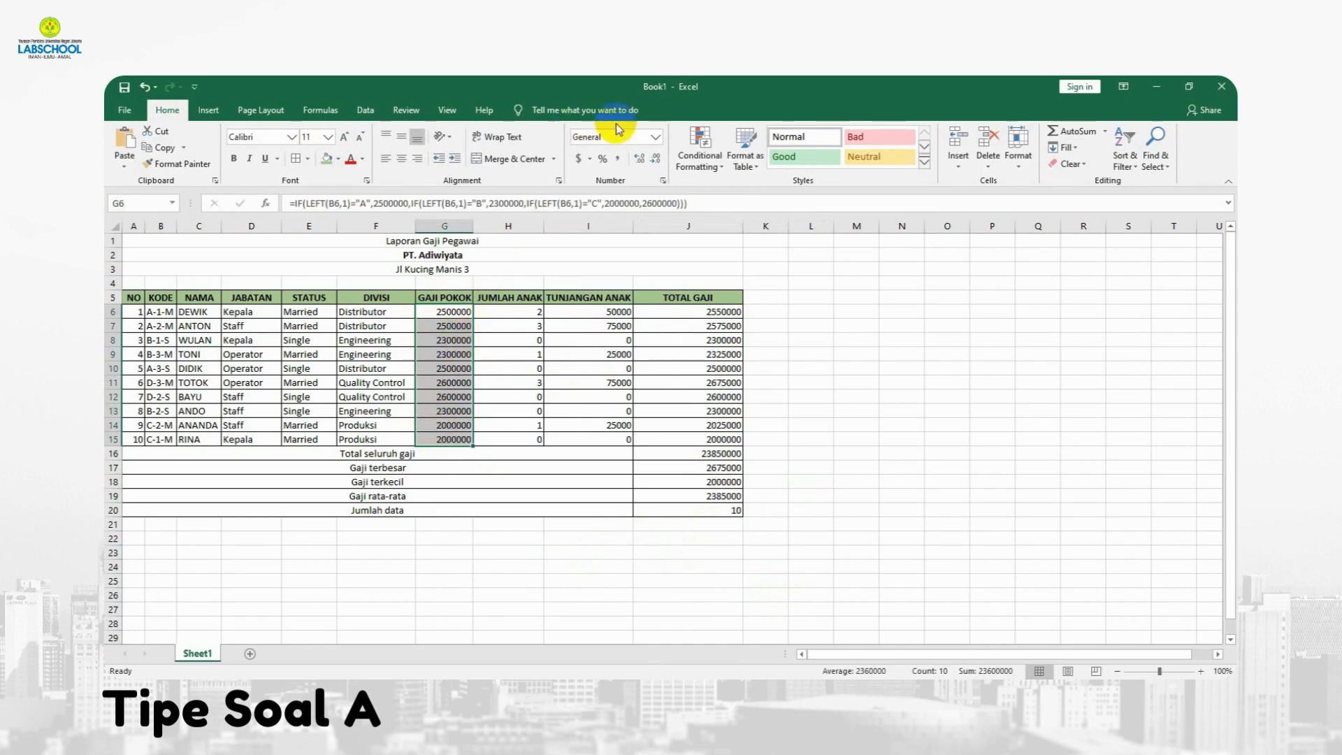
click(656, 137)
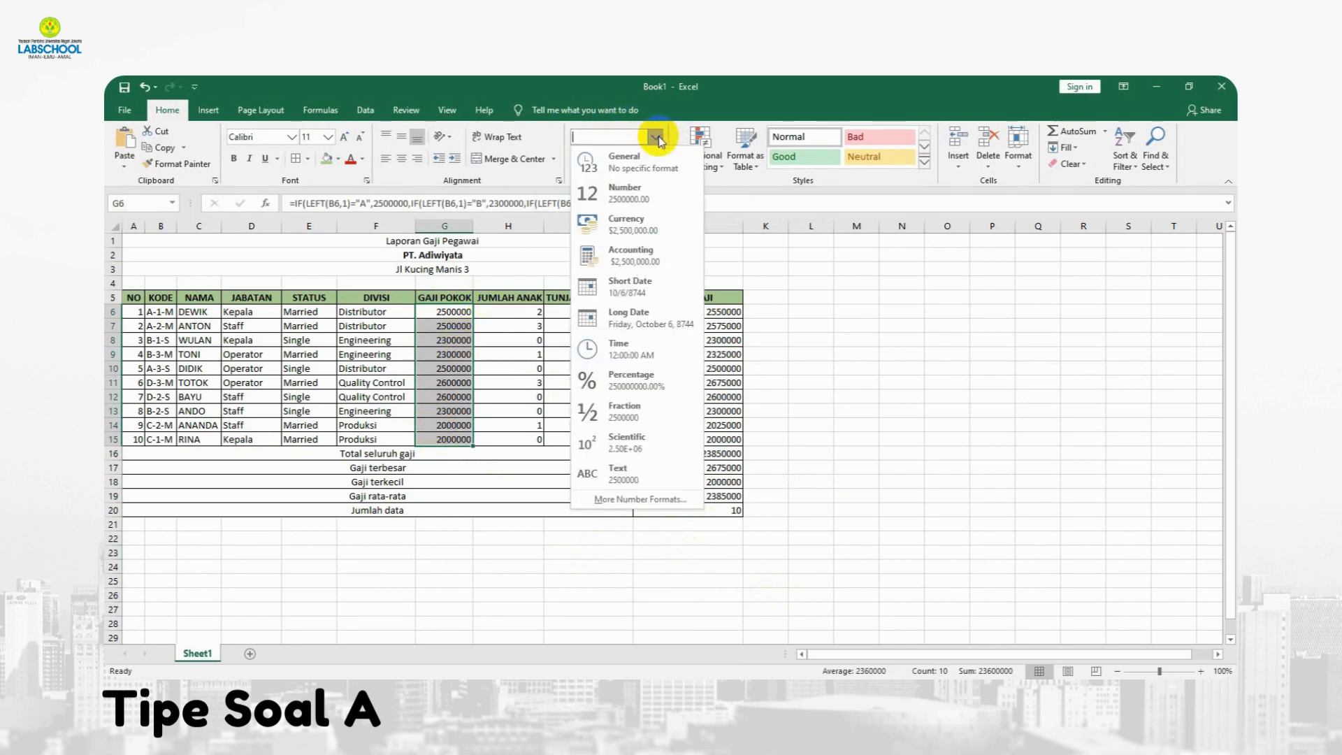
click(640, 221)
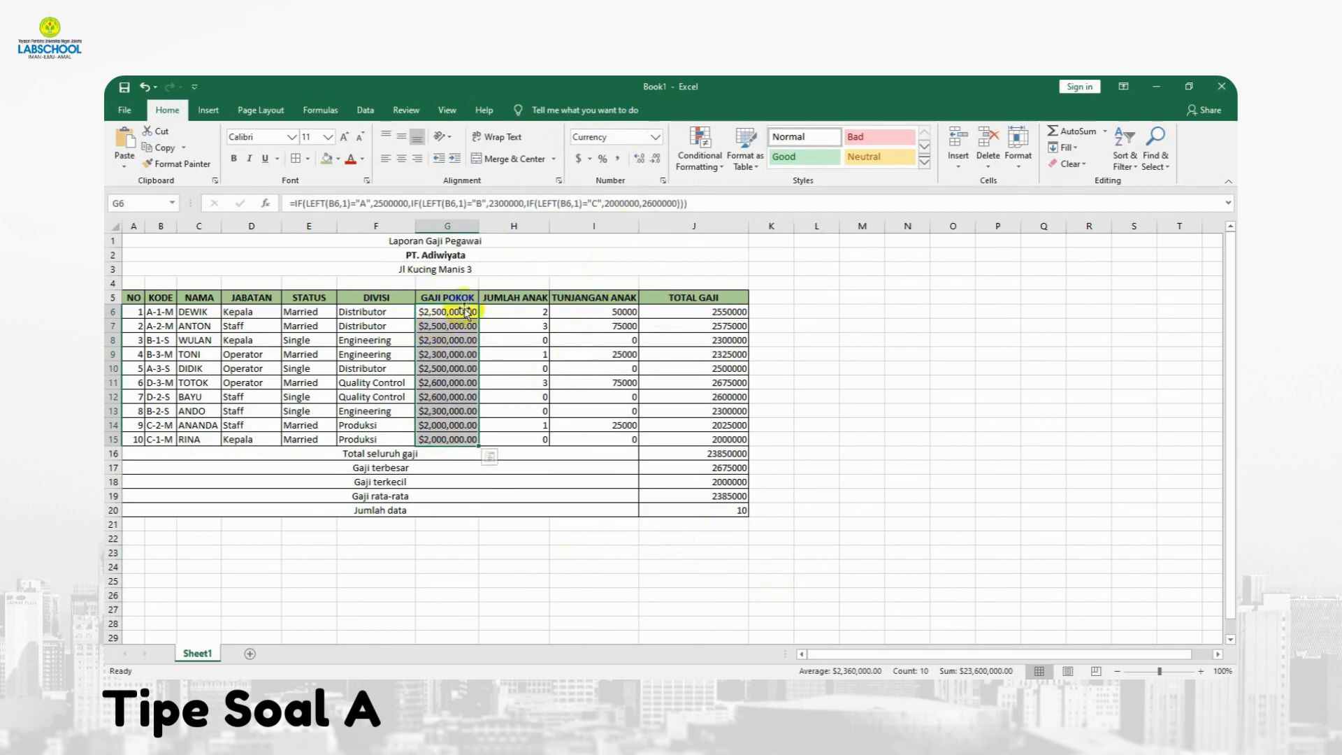
click(589, 158)
click(603, 263)
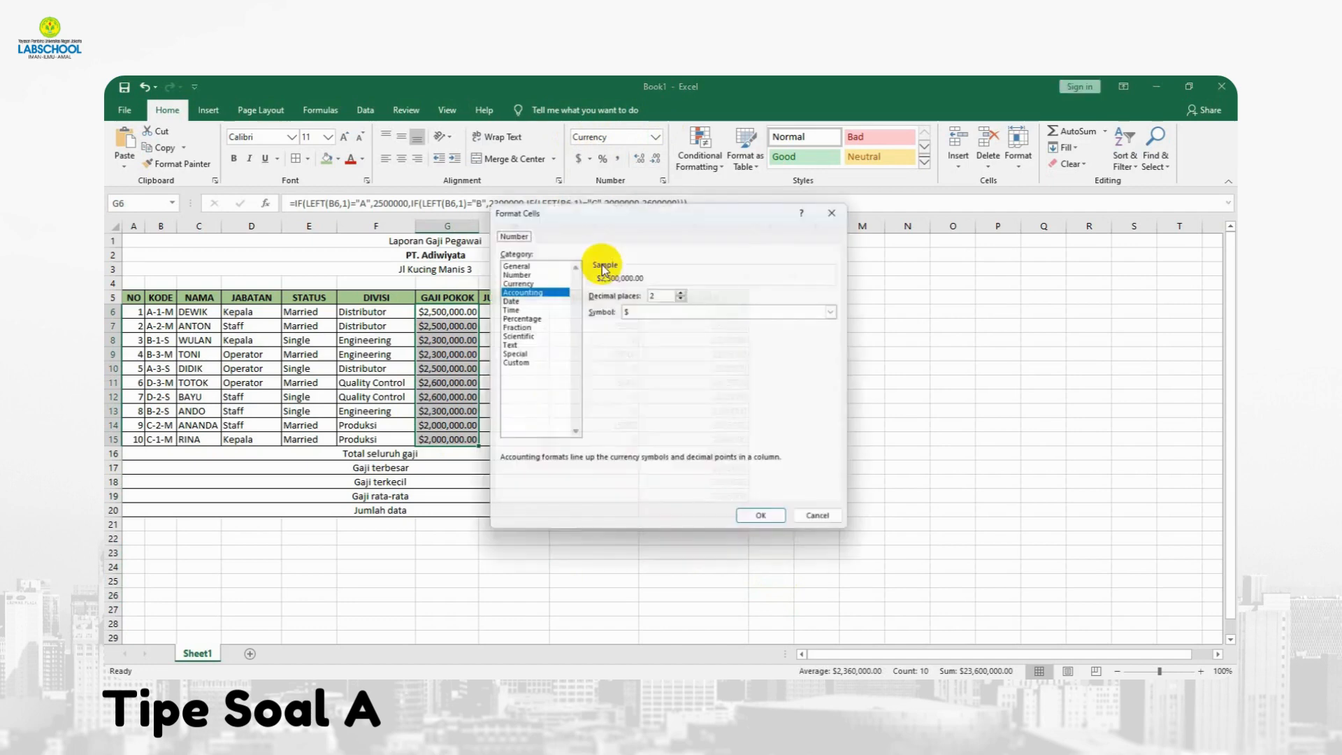
click(682, 297)
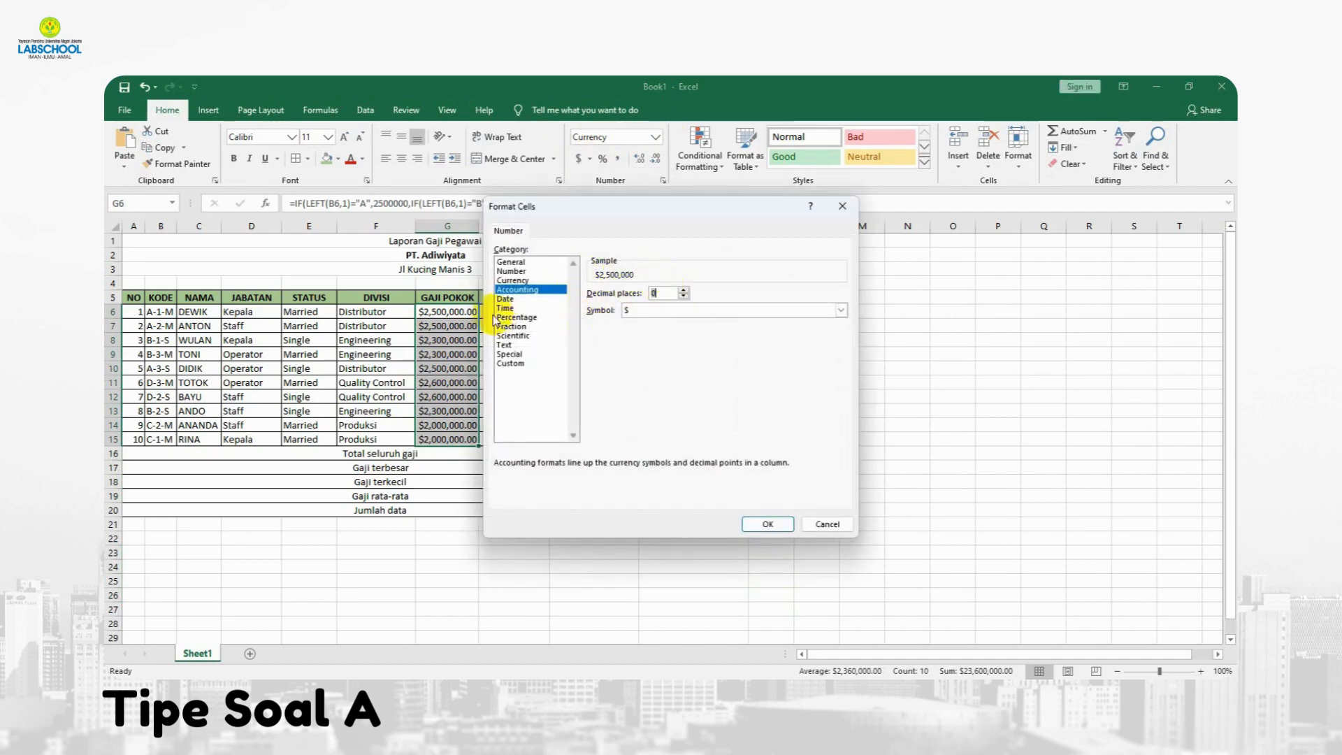
Choose Rp Indonesian as the accounting symbol for G6:G15 and apply the format
click(645, 312)
scroll(691, 419, down, 3)
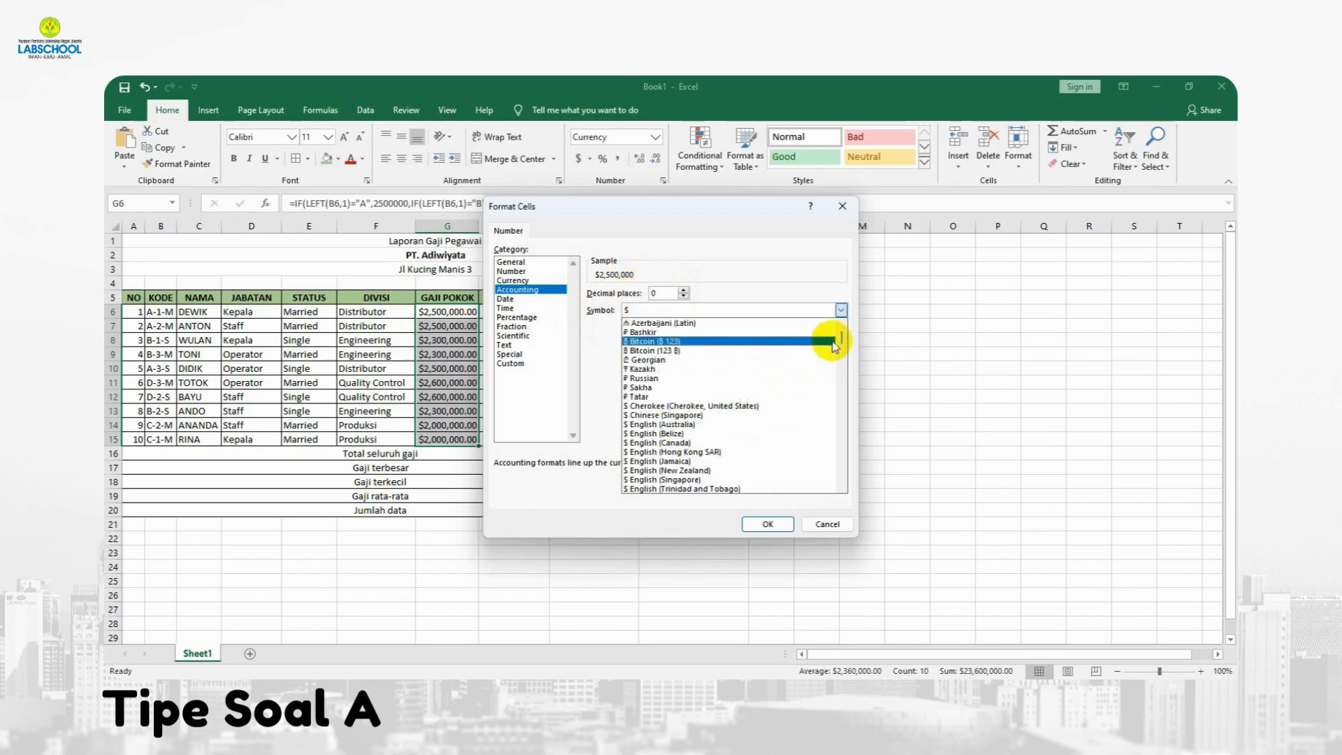
drag(834, 347, 848, 402)
scroll(760, 392, up, 3)
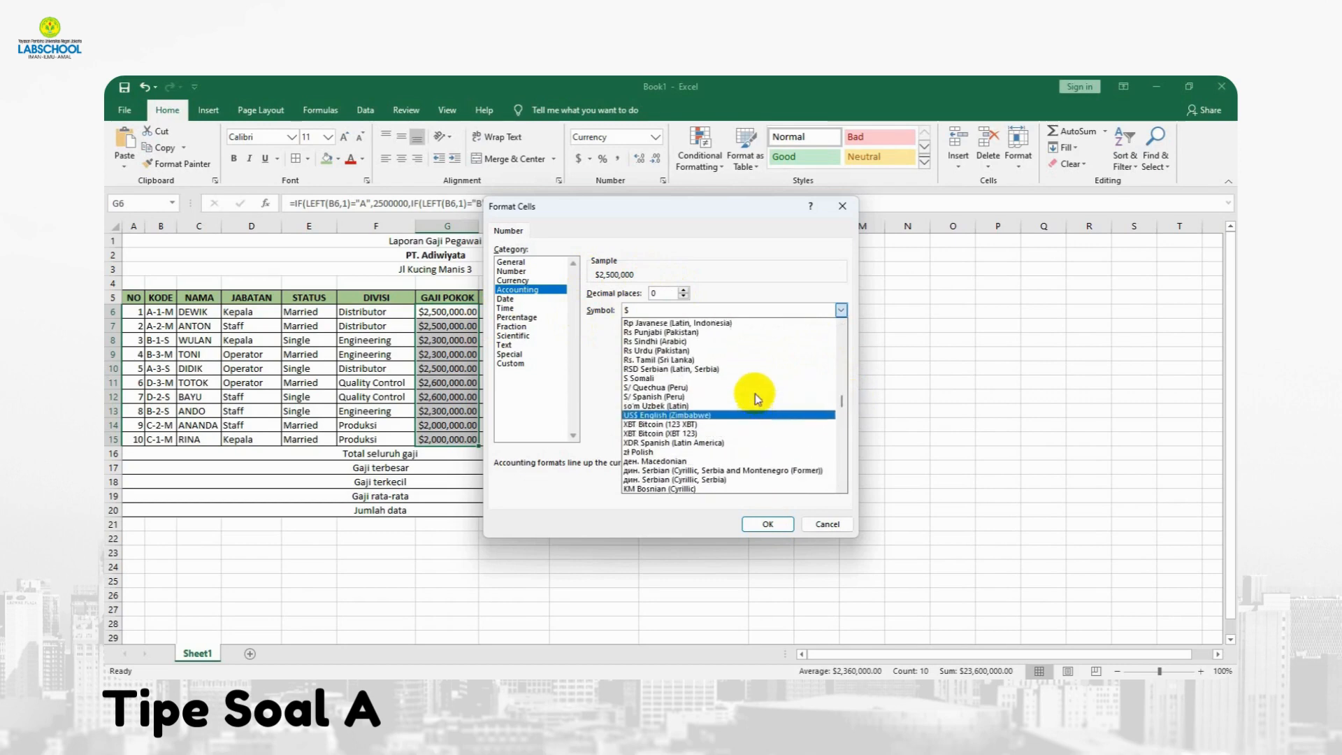
scroll(755, 392, up, 2)
click(674, 336)
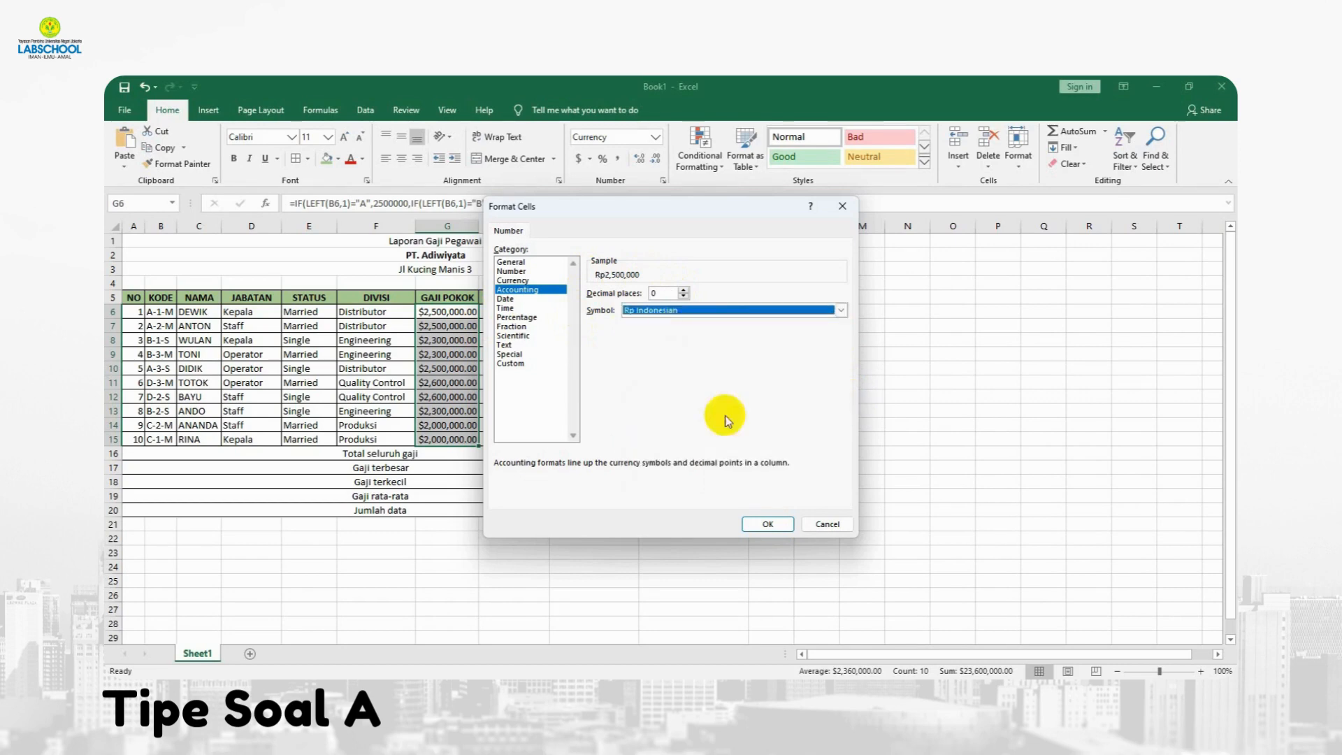
click(766, 524)
click(621, 553)
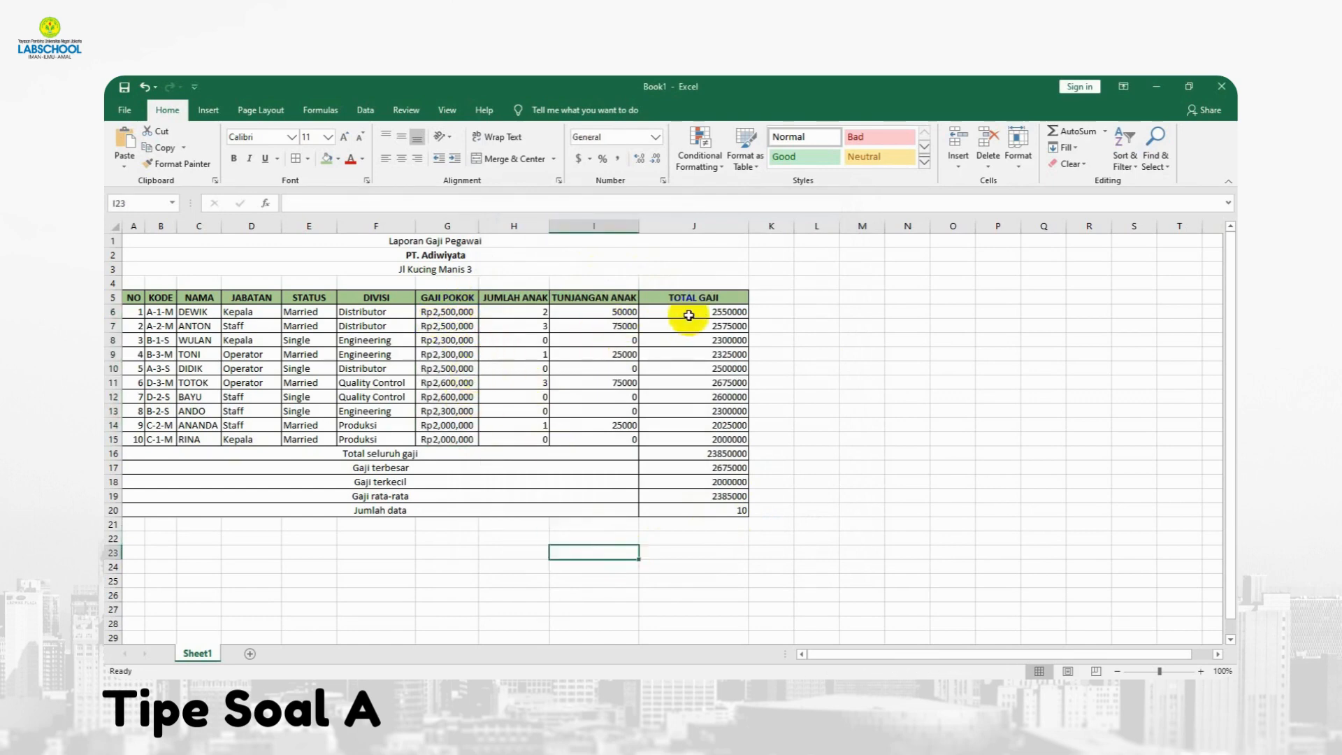
Format the TUNJANGAN ANAK amounts in I6:I15 as Accounting with the Rp Indonesian symbol and no decimal places
drag(615, 313, 617, 433)
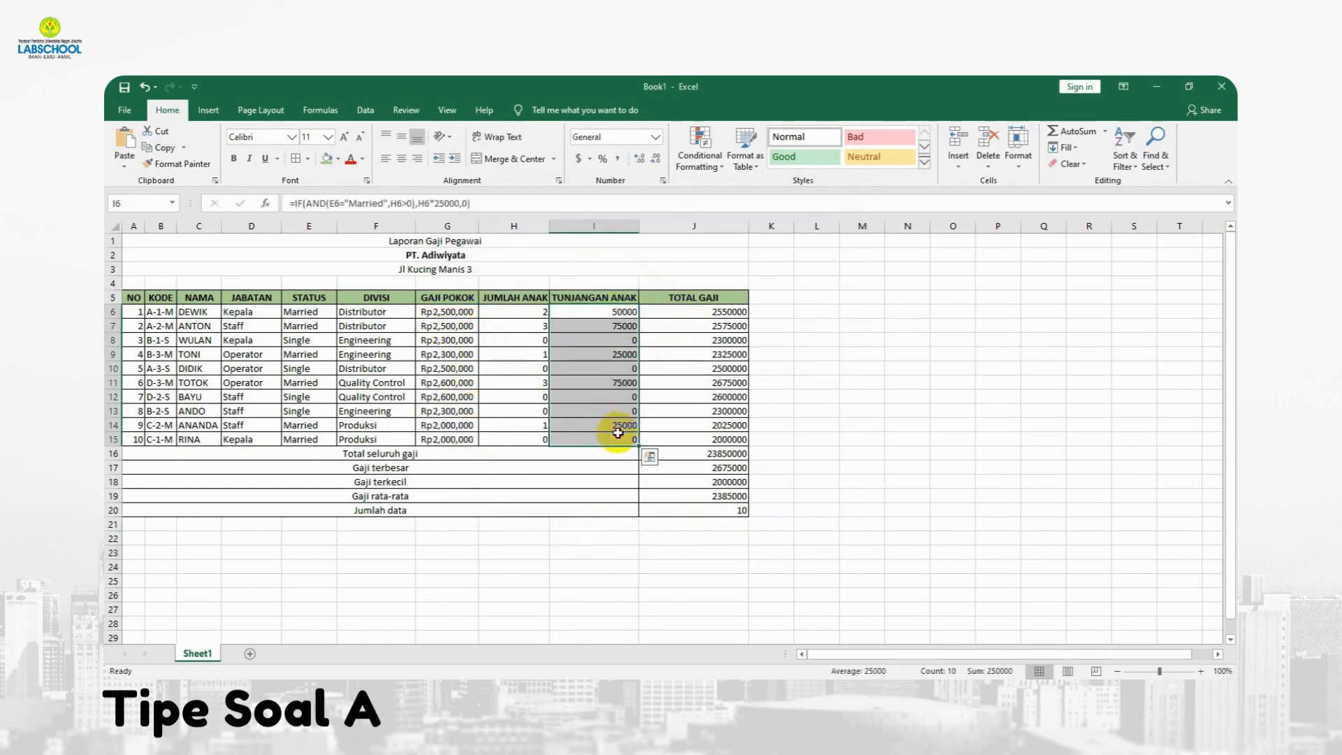
click(661, 137)
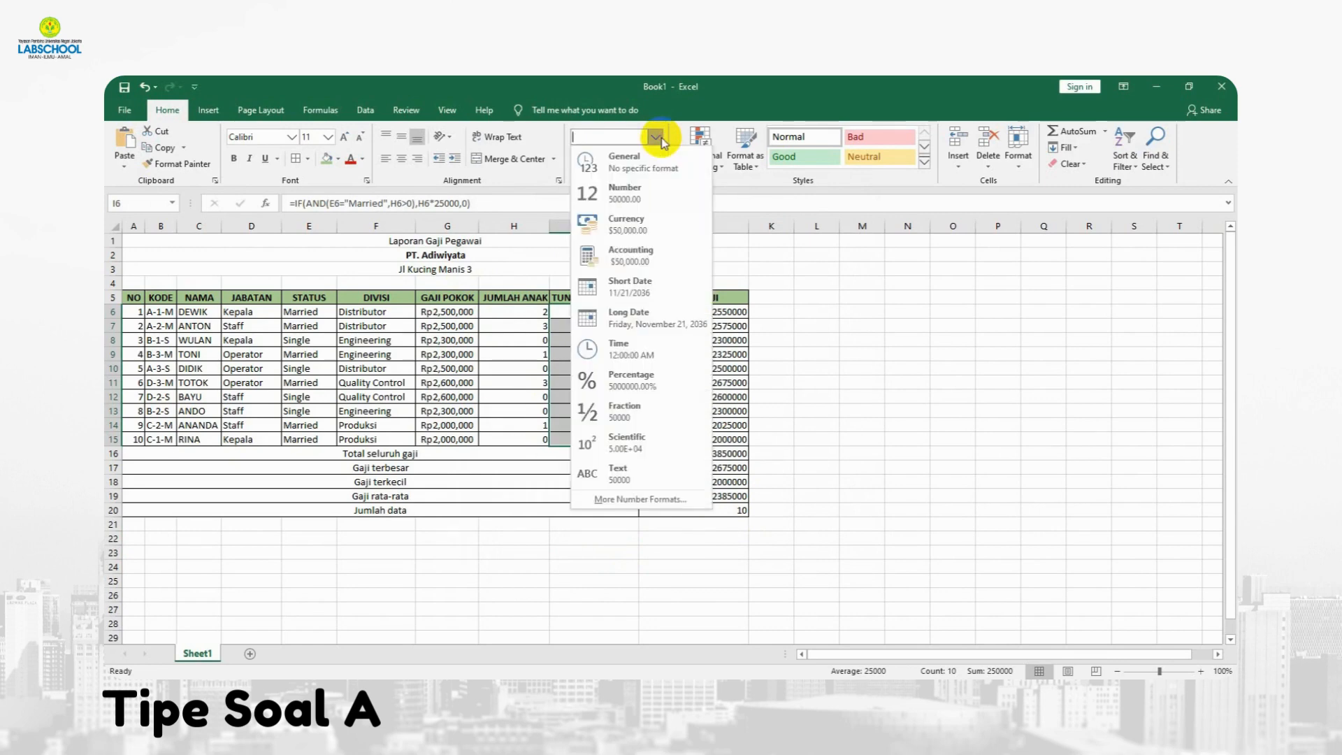
click(661, 220)
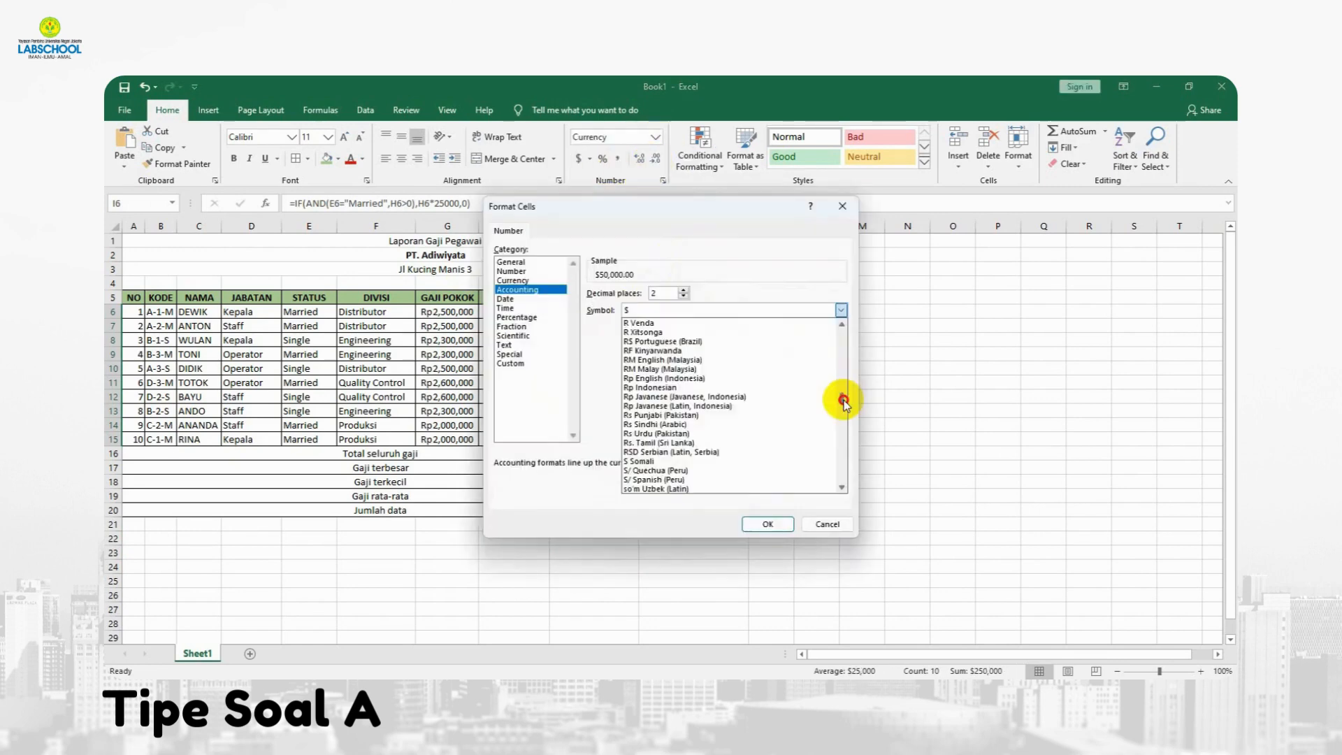
drag(842, 399, 841, 400)
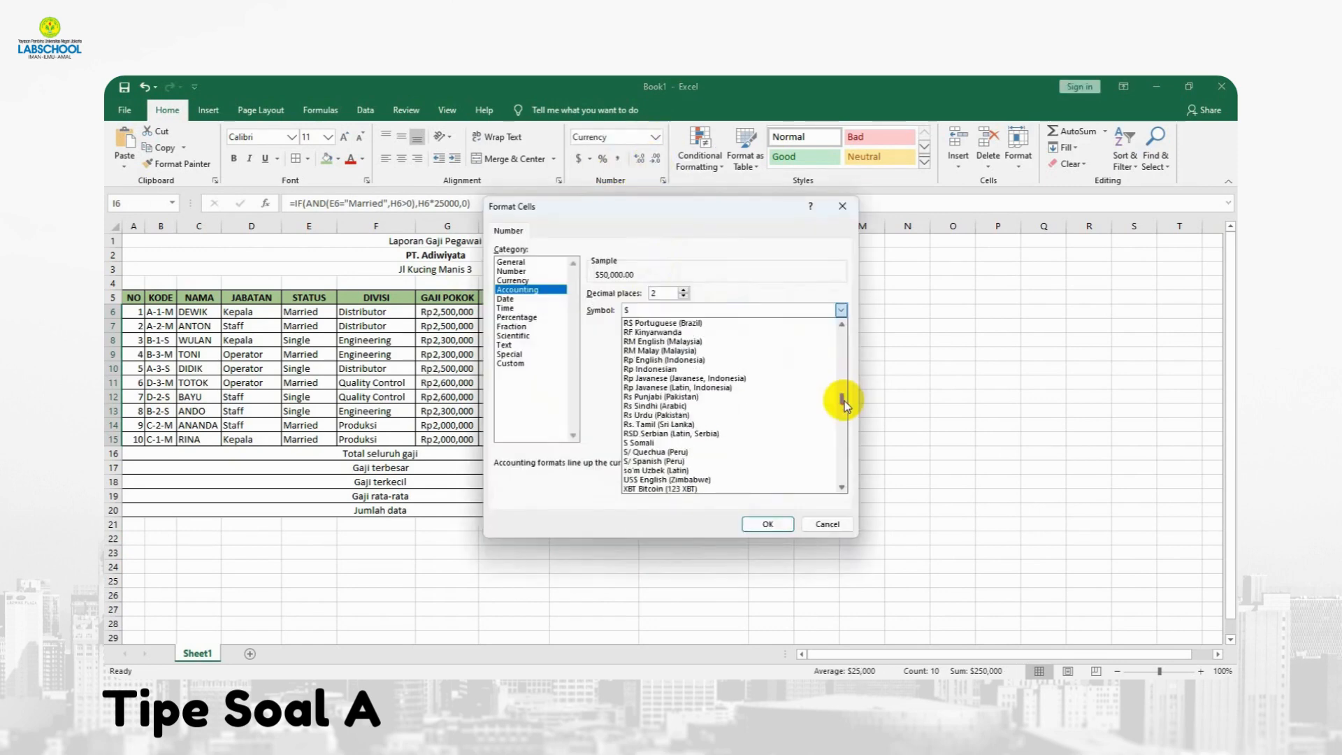
click(684, 369)
click(767, 523)
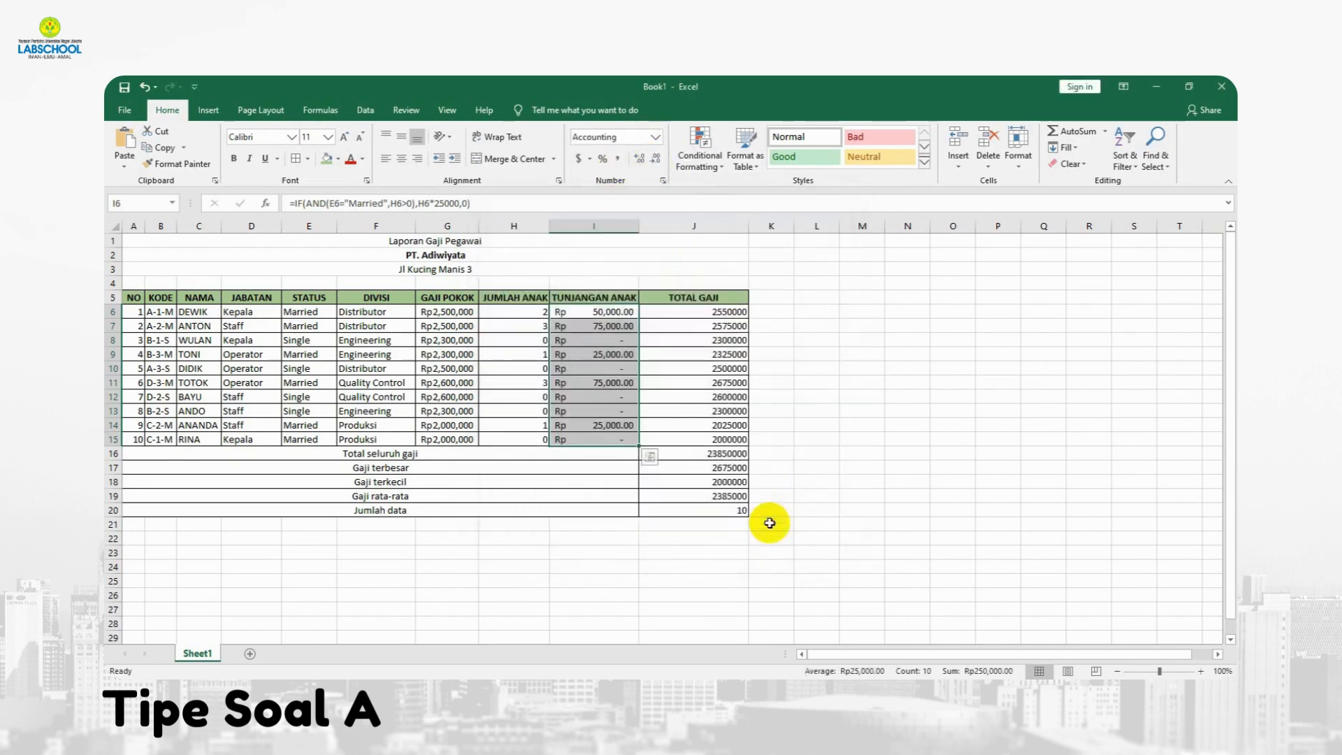
click(646, 165)
click(646, 165)
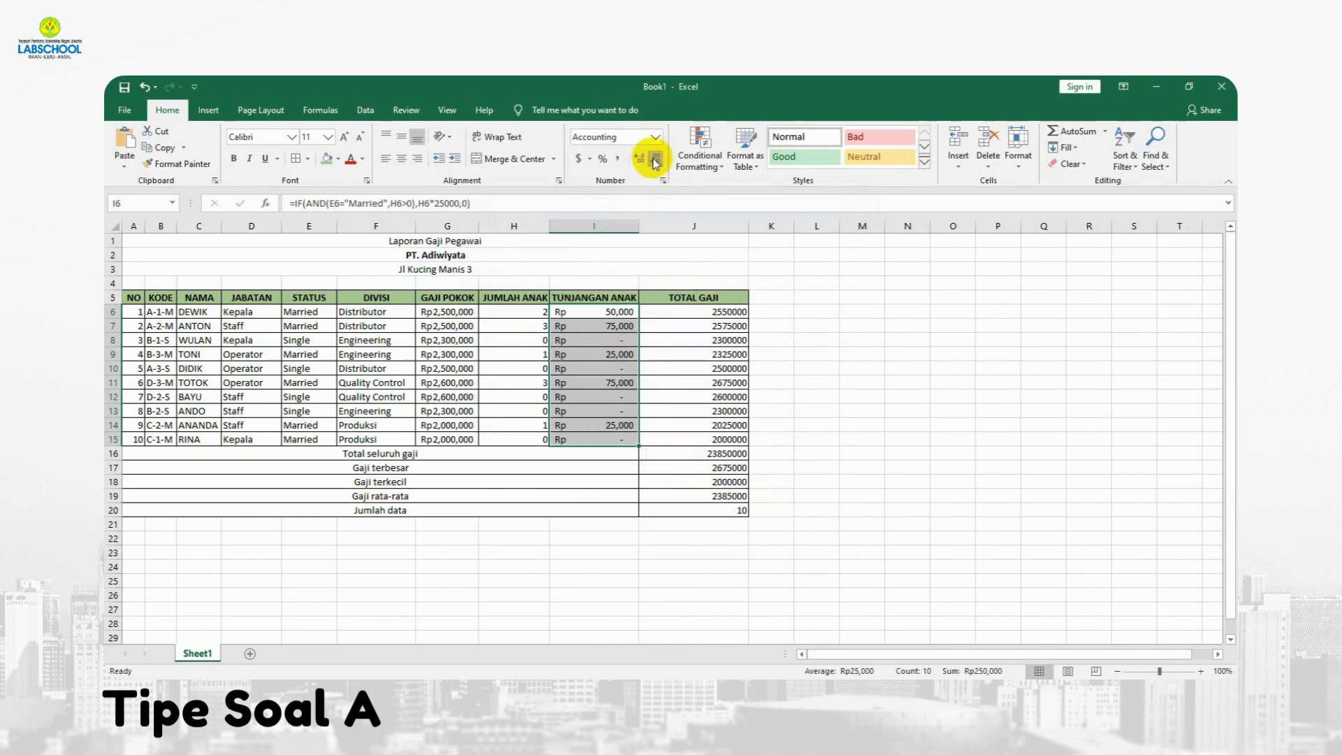
Format the TOTAL GAJI amounts and salary summary values in J6:J19 as Accounting with the Rp Indonesian symbol
click(709, 310)
drag(709, 310, 701, 495)
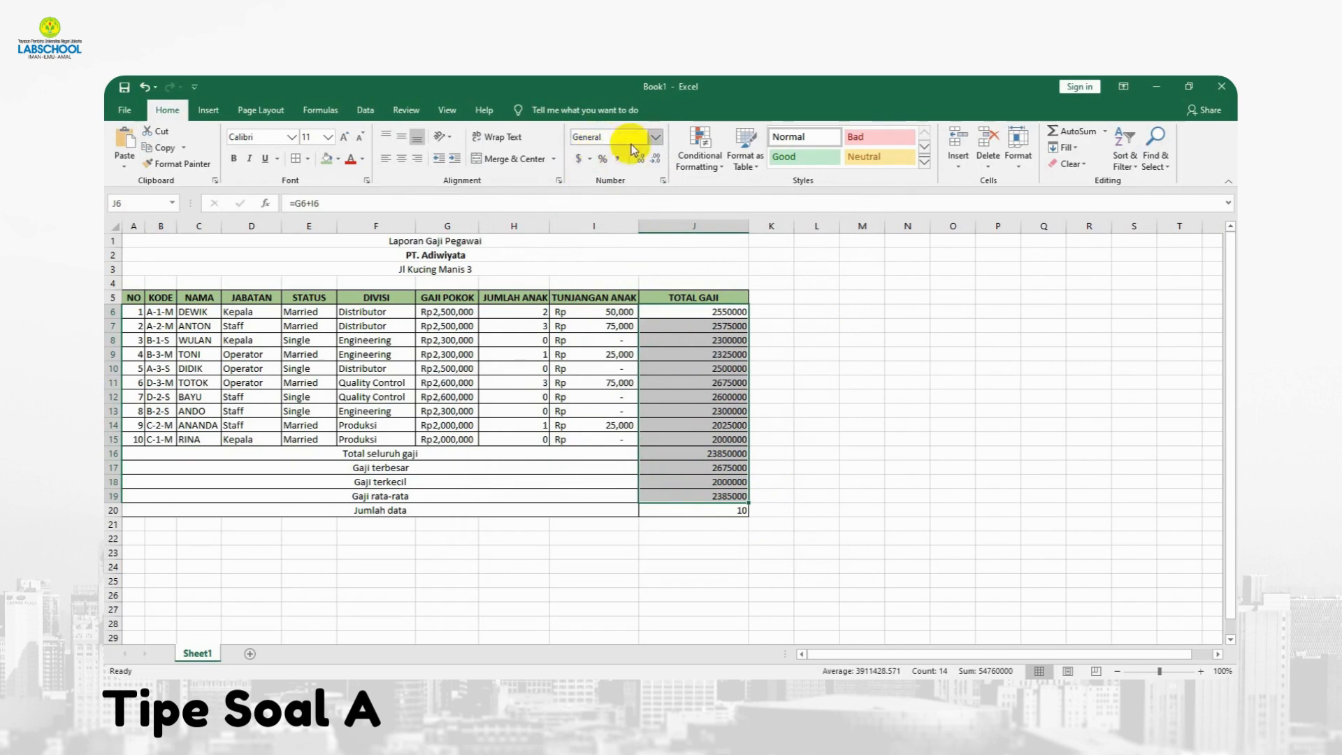
click(655, 137)
click(650, 223)
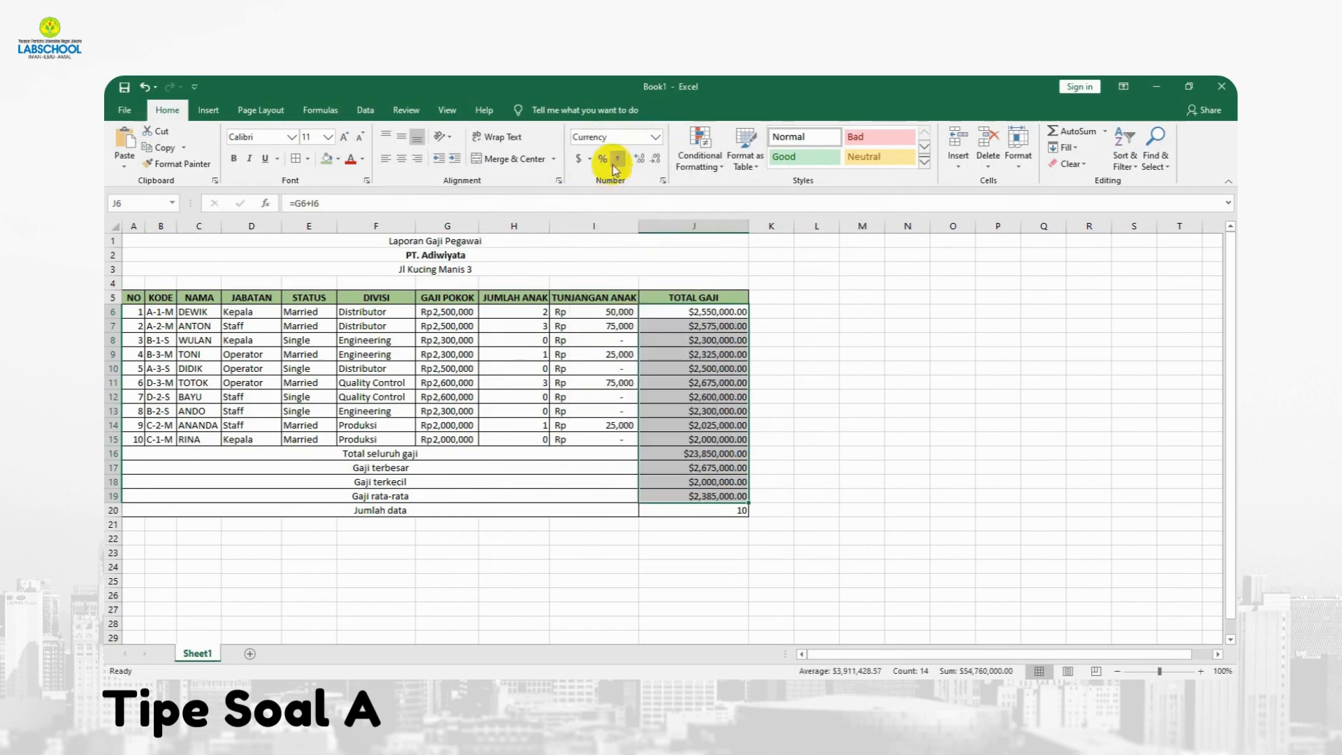
click(591, 160)
click(602, 263)
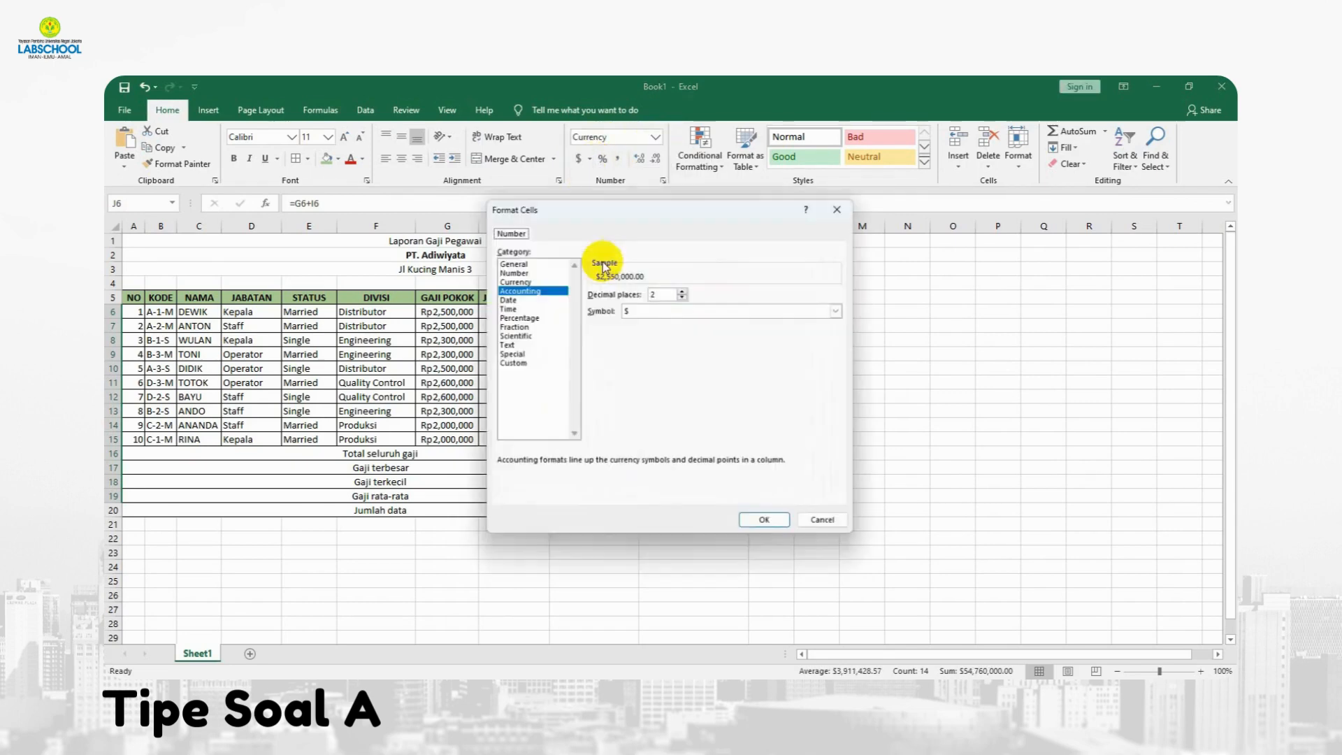
click(657, 311)
scroll(660, 389, down, 4)
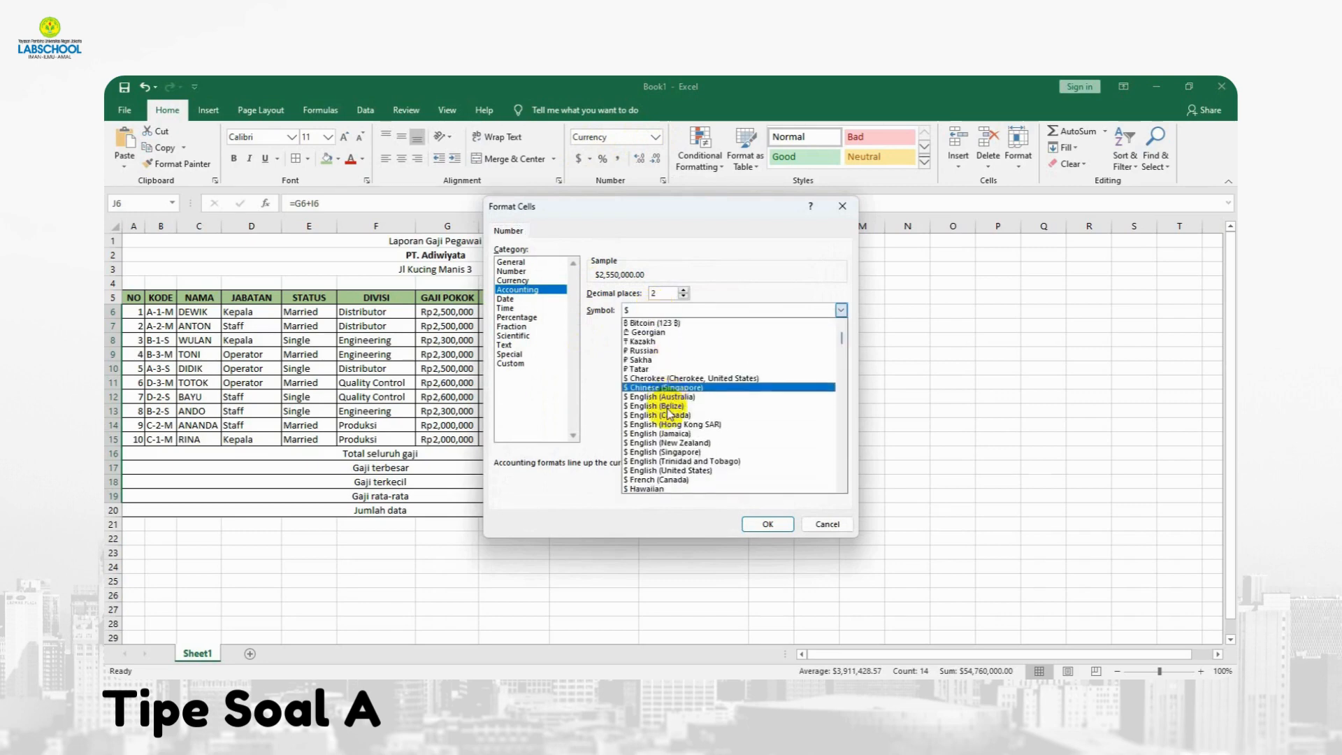
scroll(706, 433, down, 5)
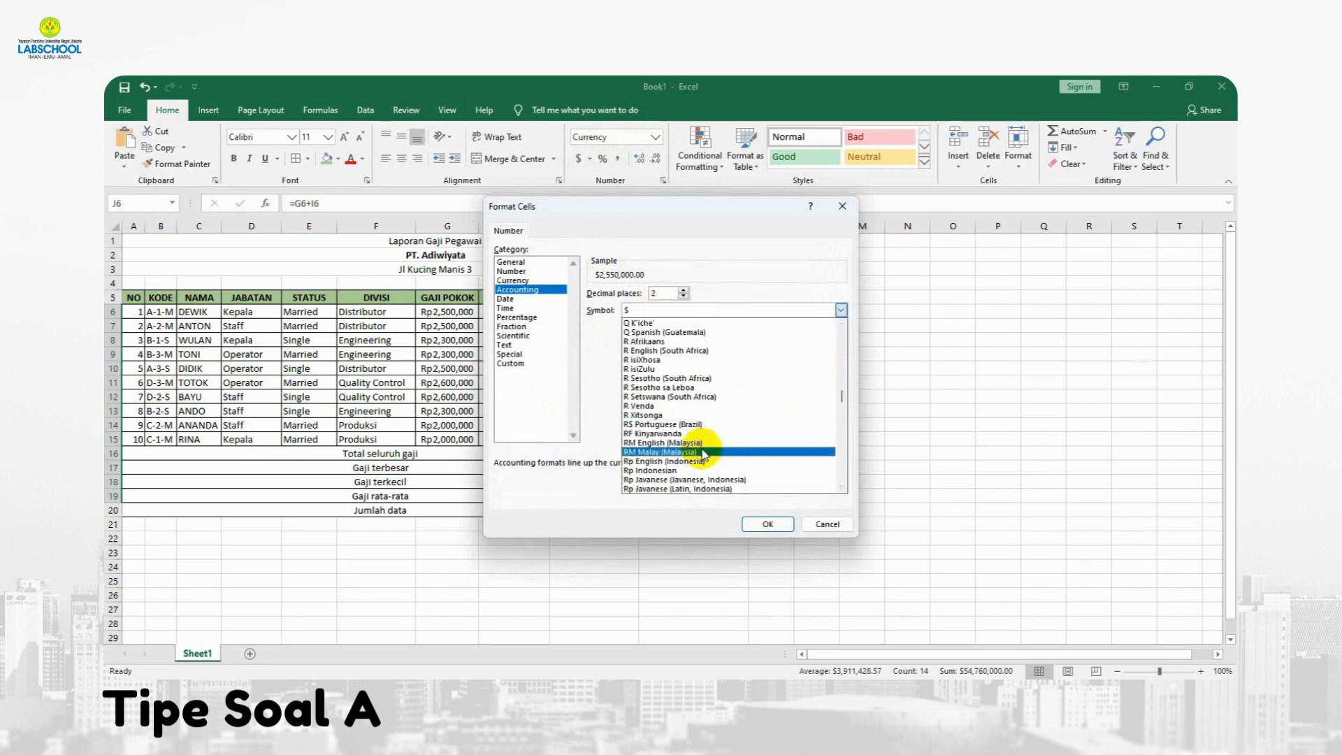
click(660, 461)
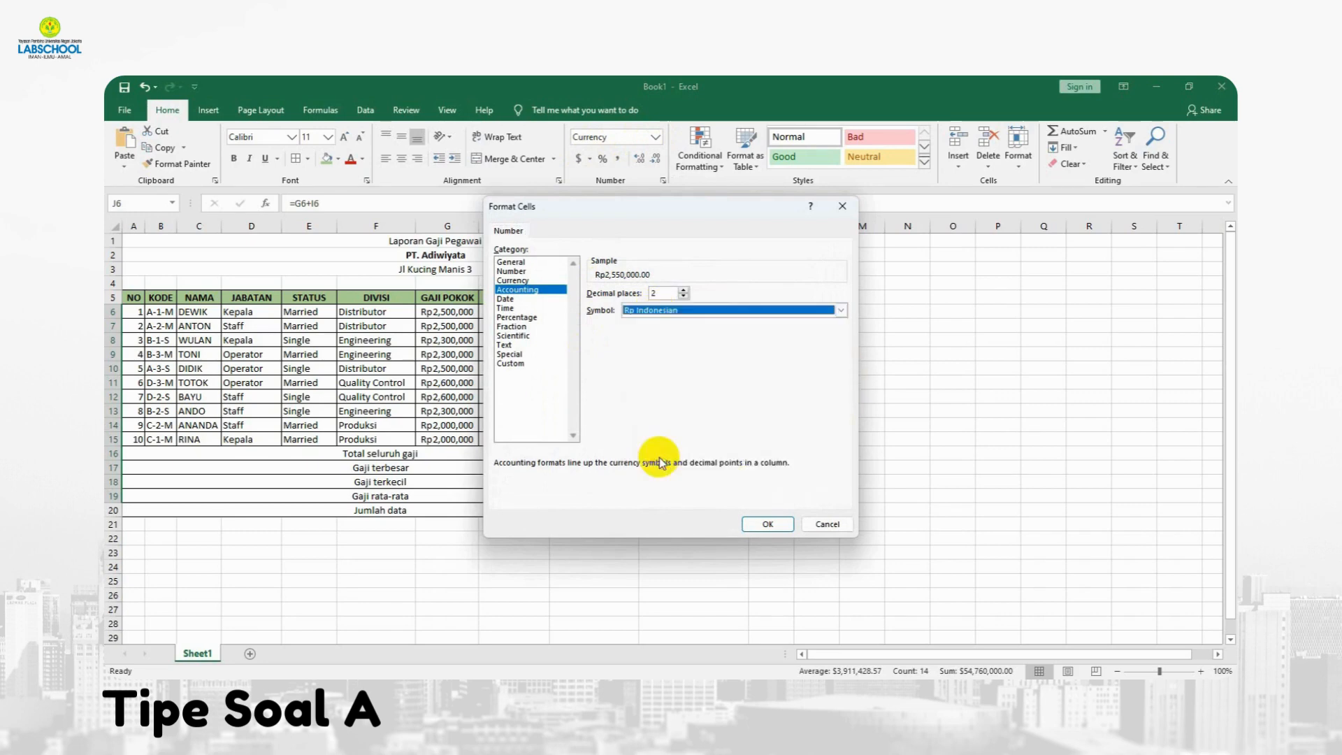
click(763, 522)
Reduce the amounts in J6:J19 to no decimal places
click(656, 159)
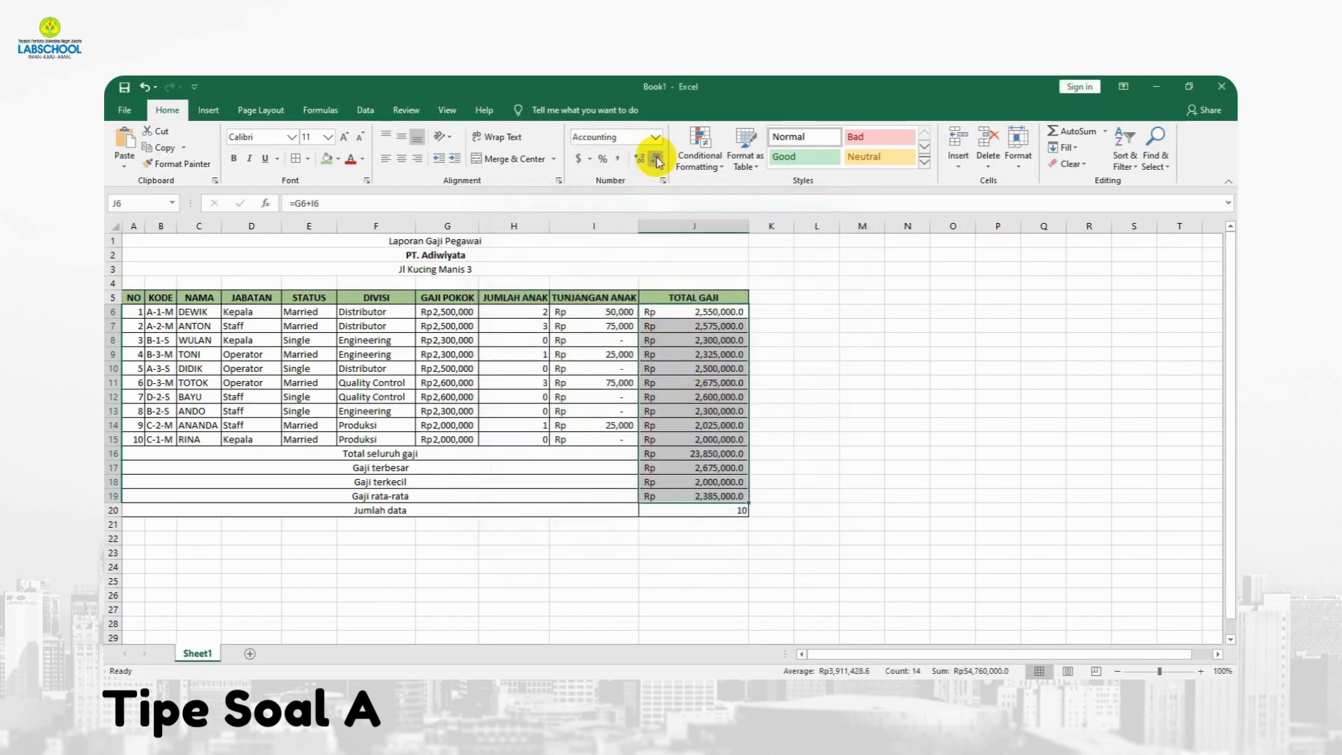
click(656, 158)
click(849, 339)
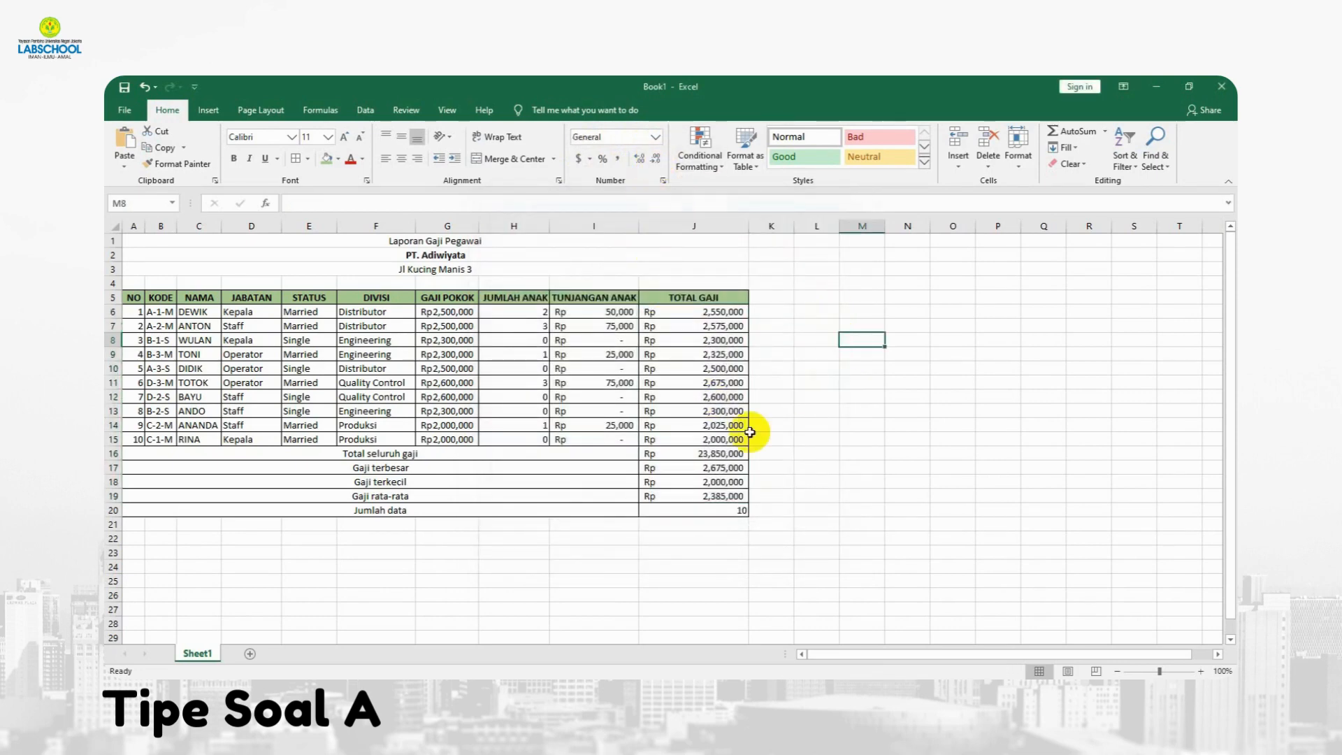
click(783, 467)
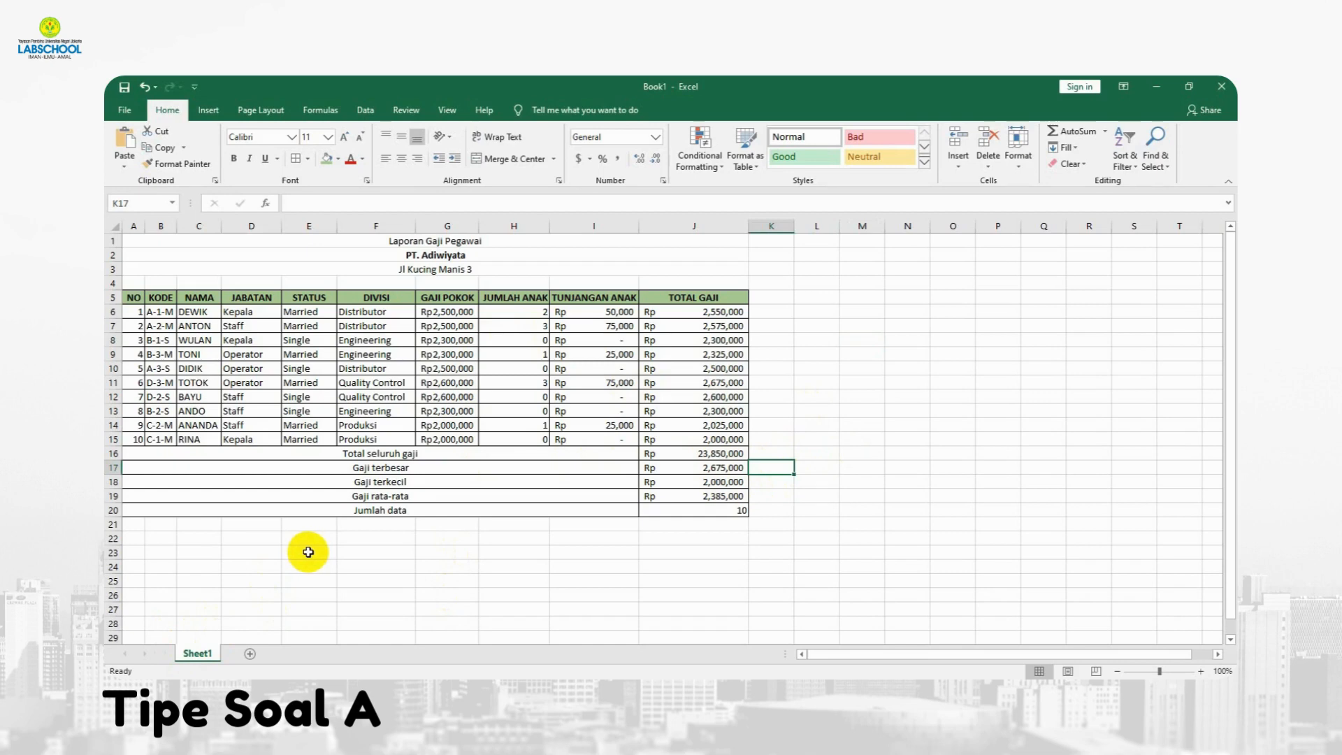
Add a second worksheet to the workbook and return to Sheet1
click(256, 656)
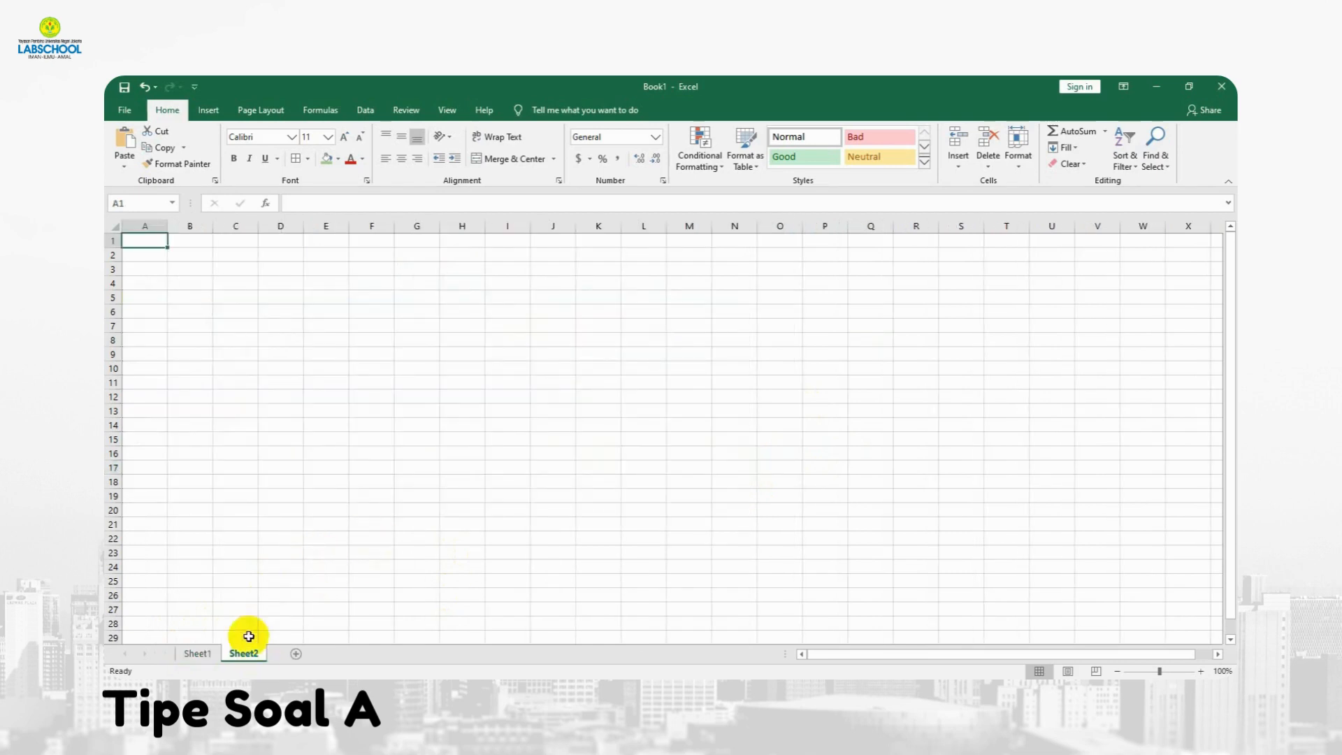
click(209, 654)
click(298, 595)
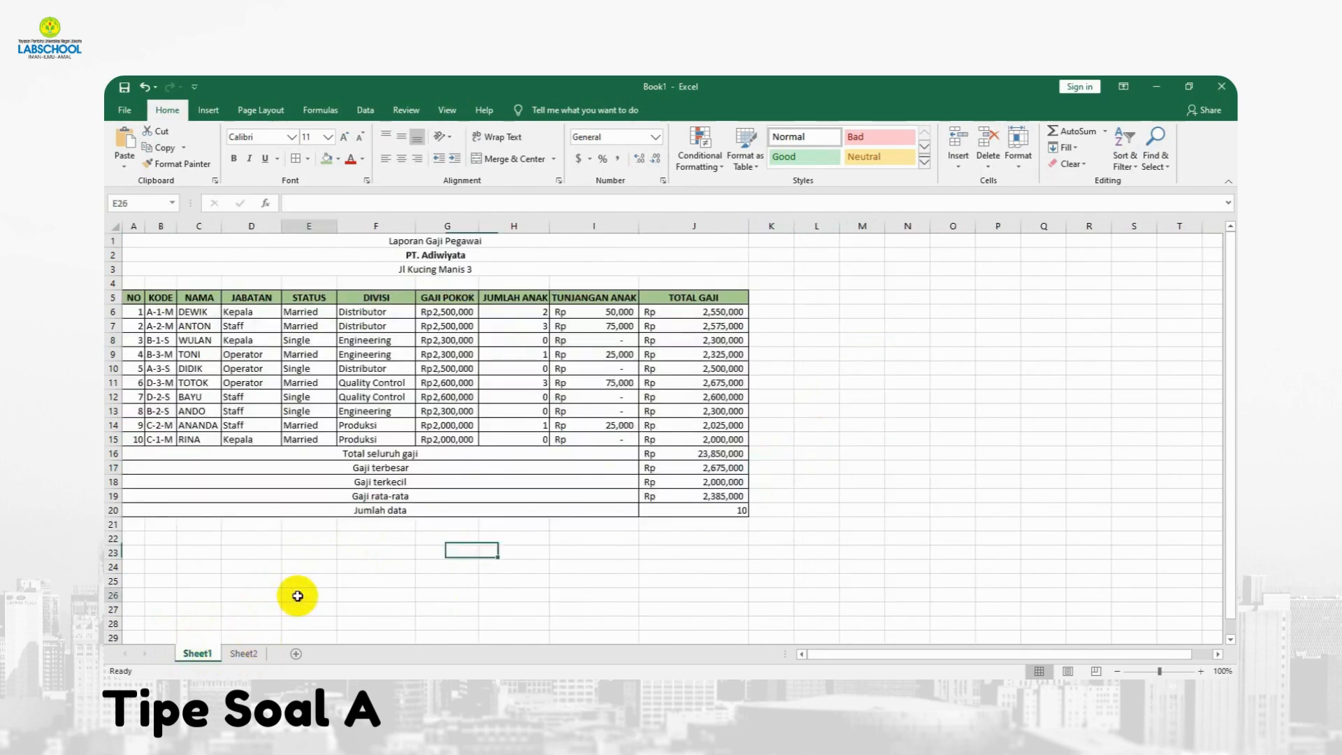
drag(132, 242, 559, 524)
click(286, 619)
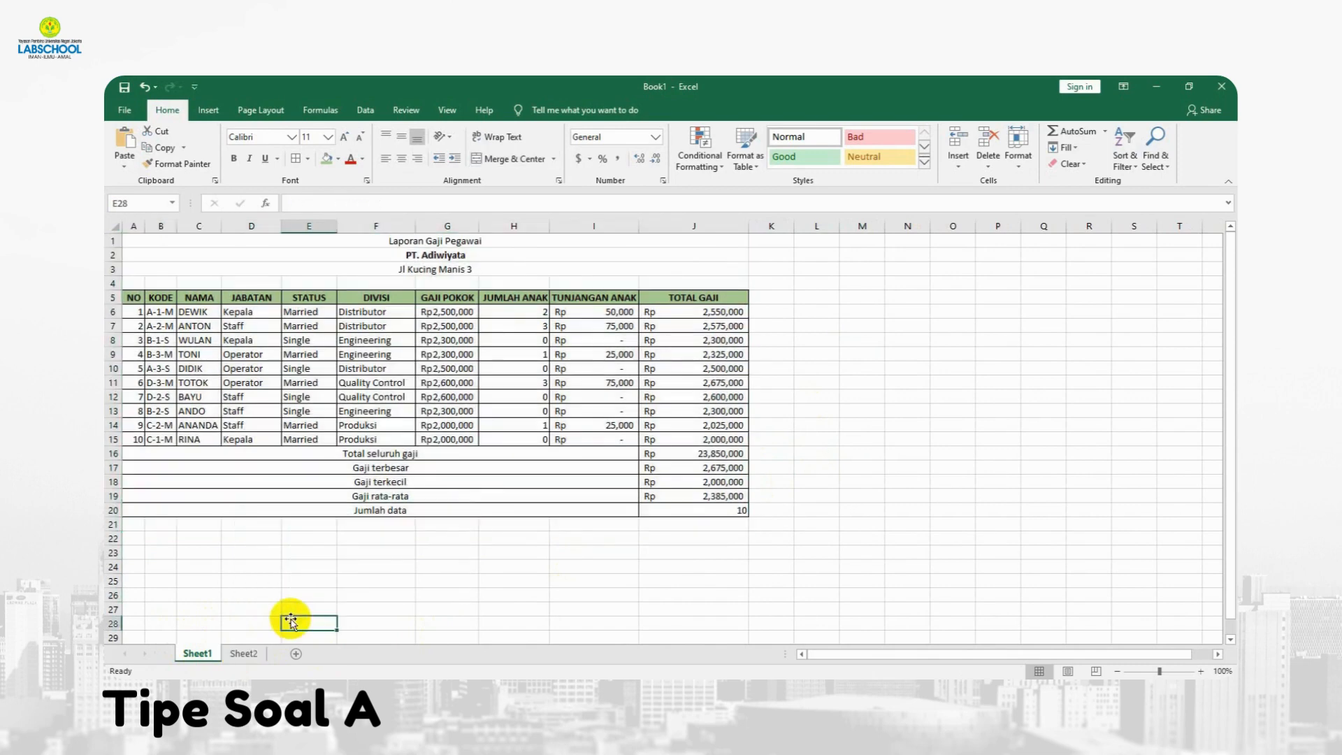
click(241, 652)
click(197, 245)
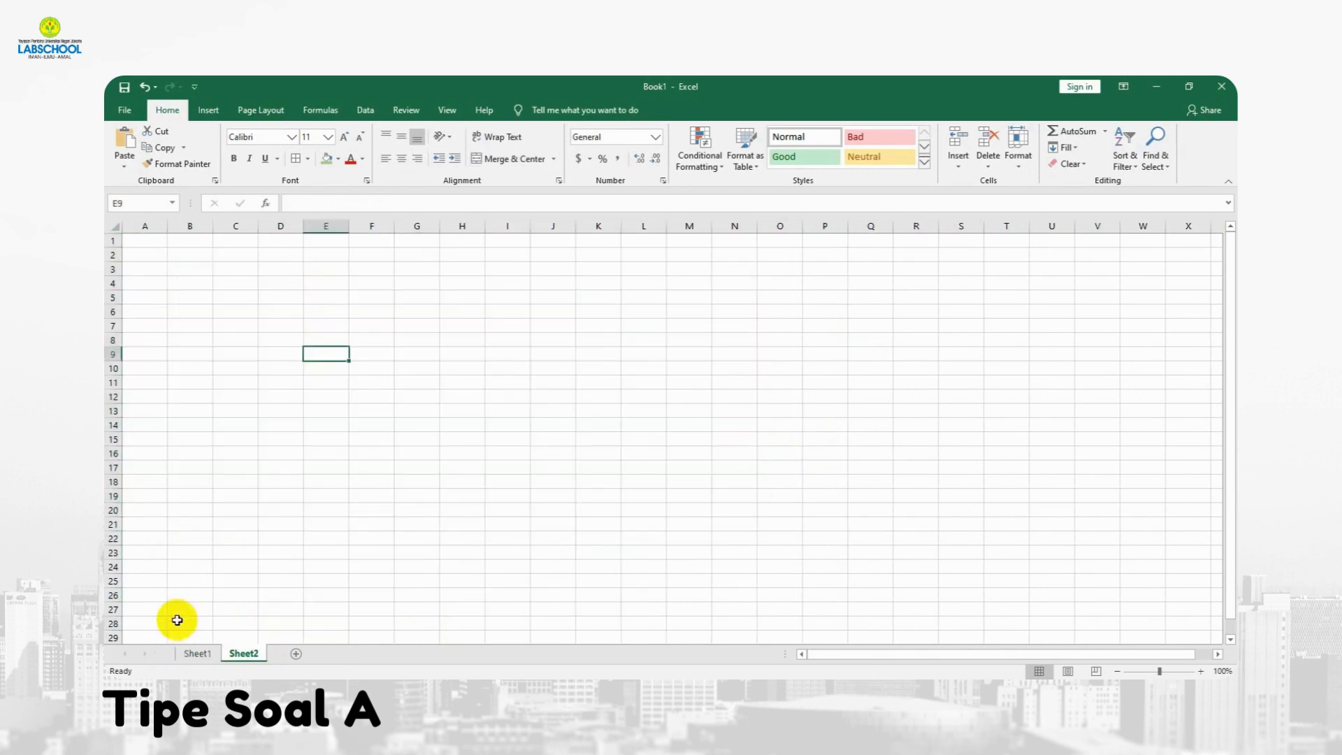
click(196, 651)
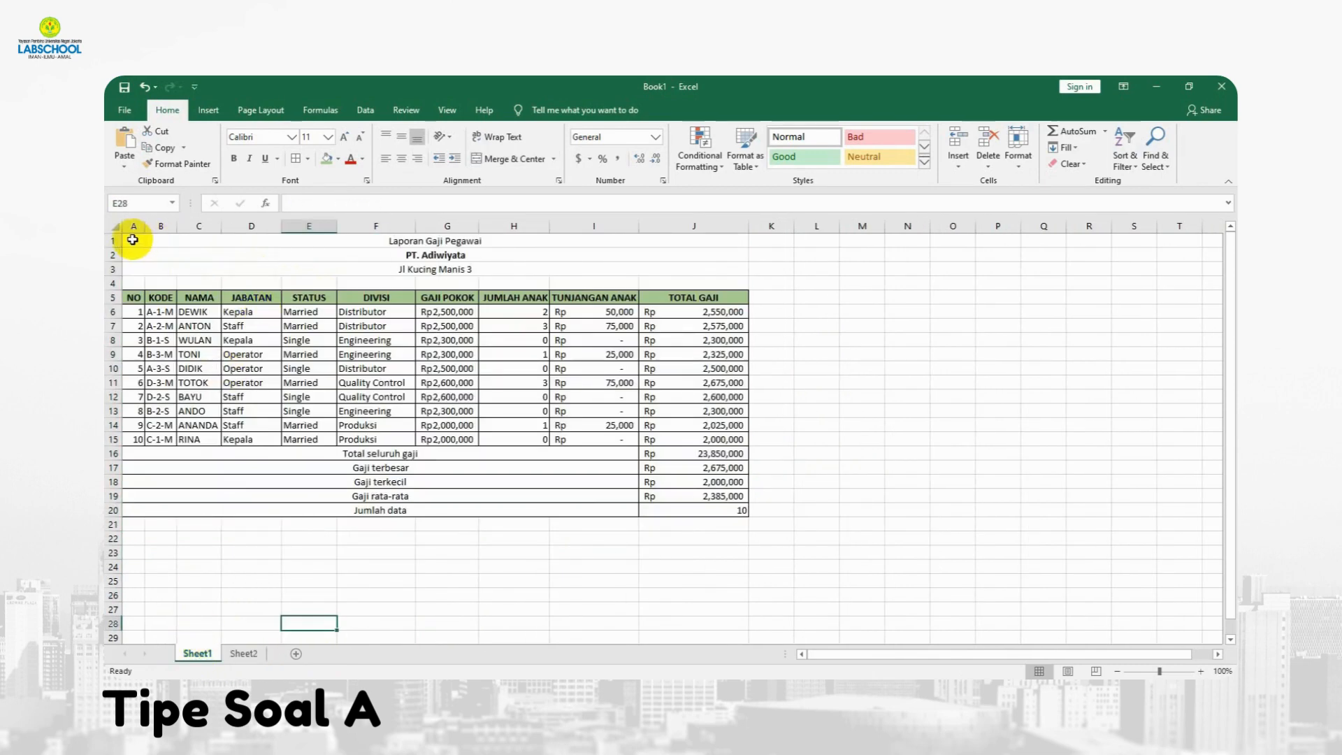
Copy the three report heading rows A1:J3 from Sheet1 and paste them at A1 on Sheet2
drag(133, 240, 144, 266)
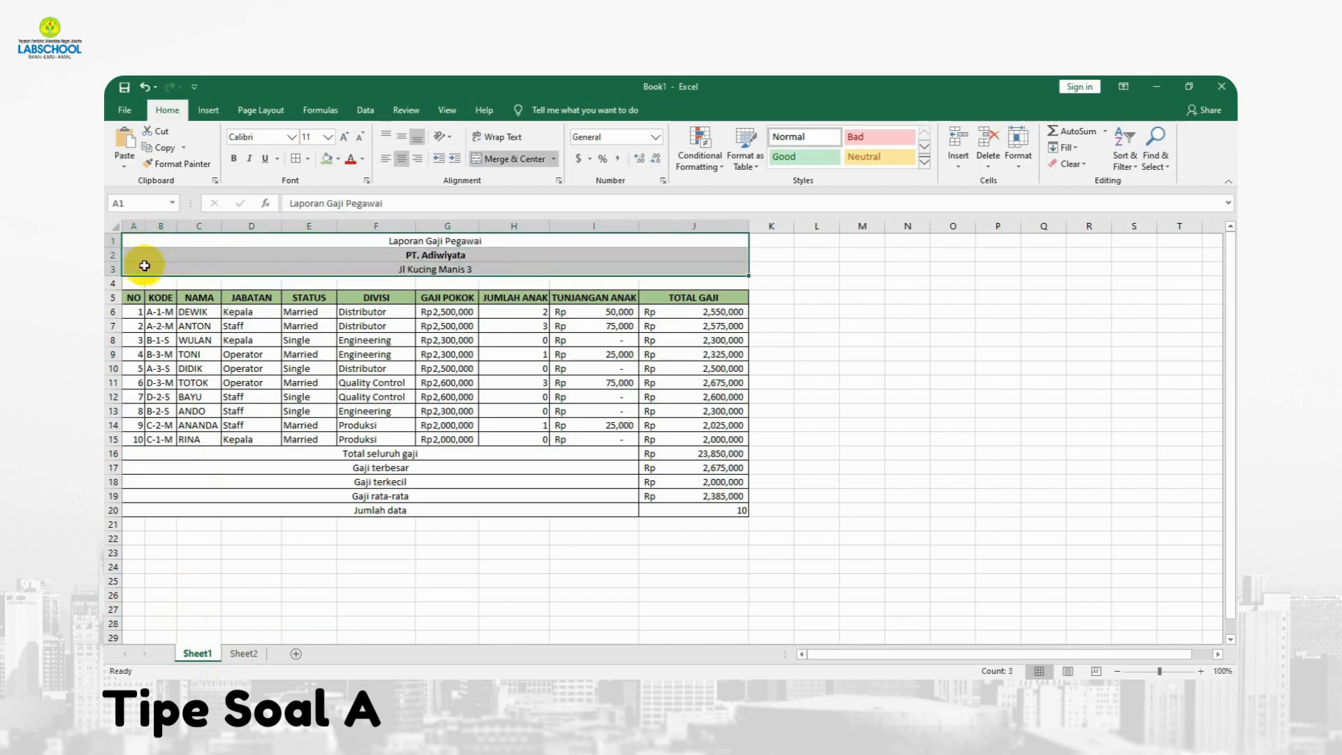
right_click(143, 260)
click(199, 283)
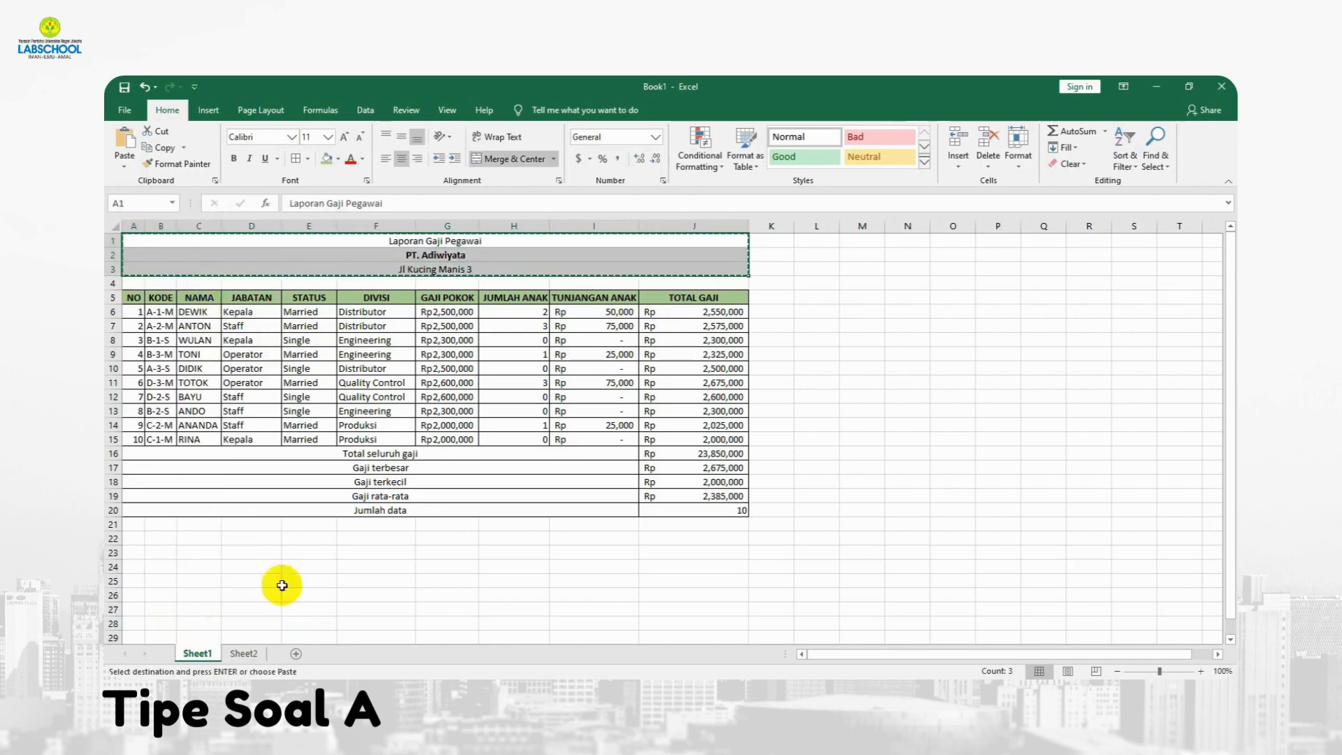
click(241, 652)
click(152, 246)
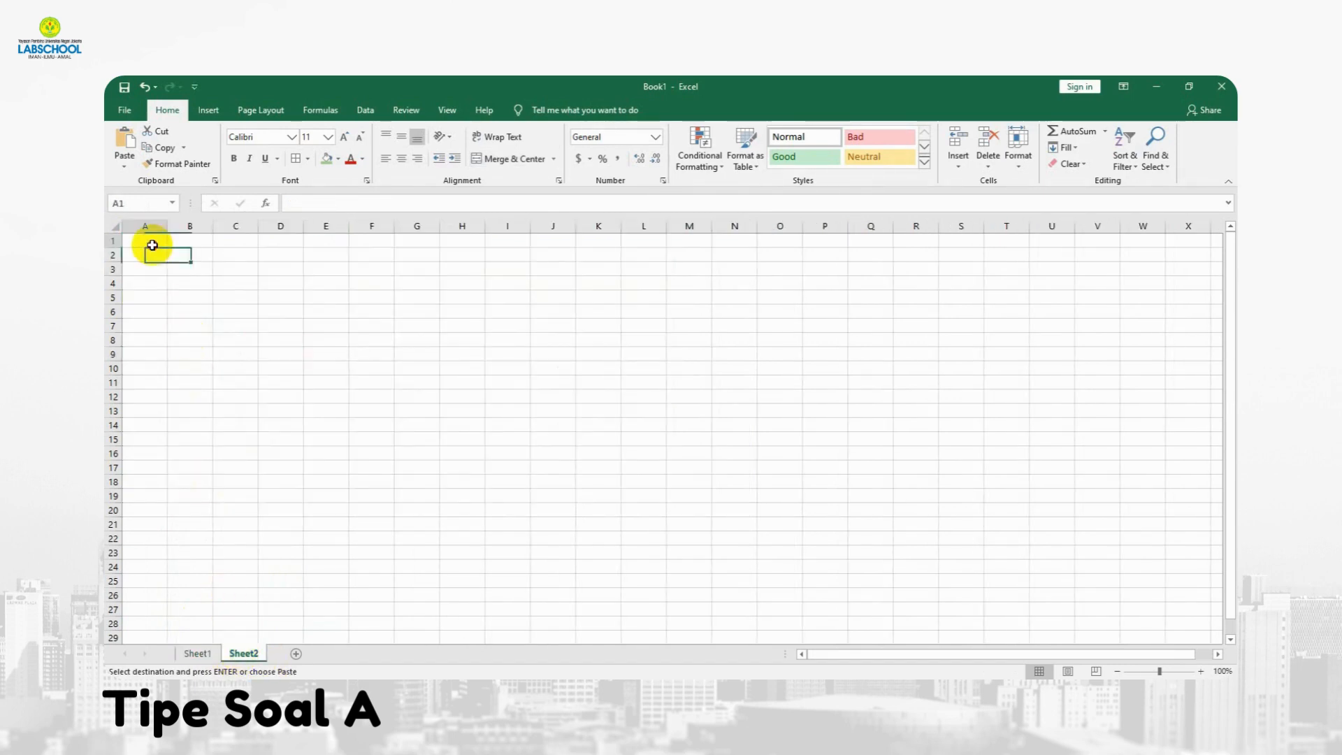
right_click(148, 239)
click(185, 299)
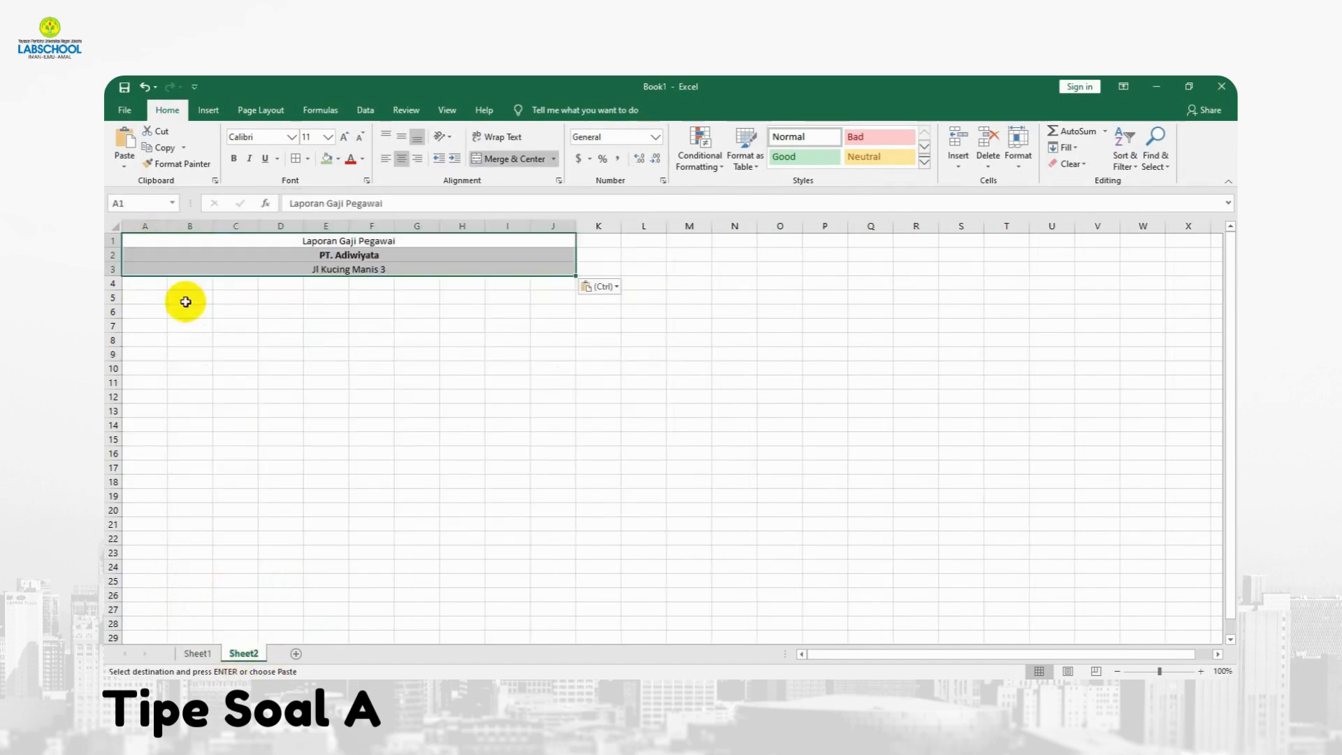
click(362, 355)
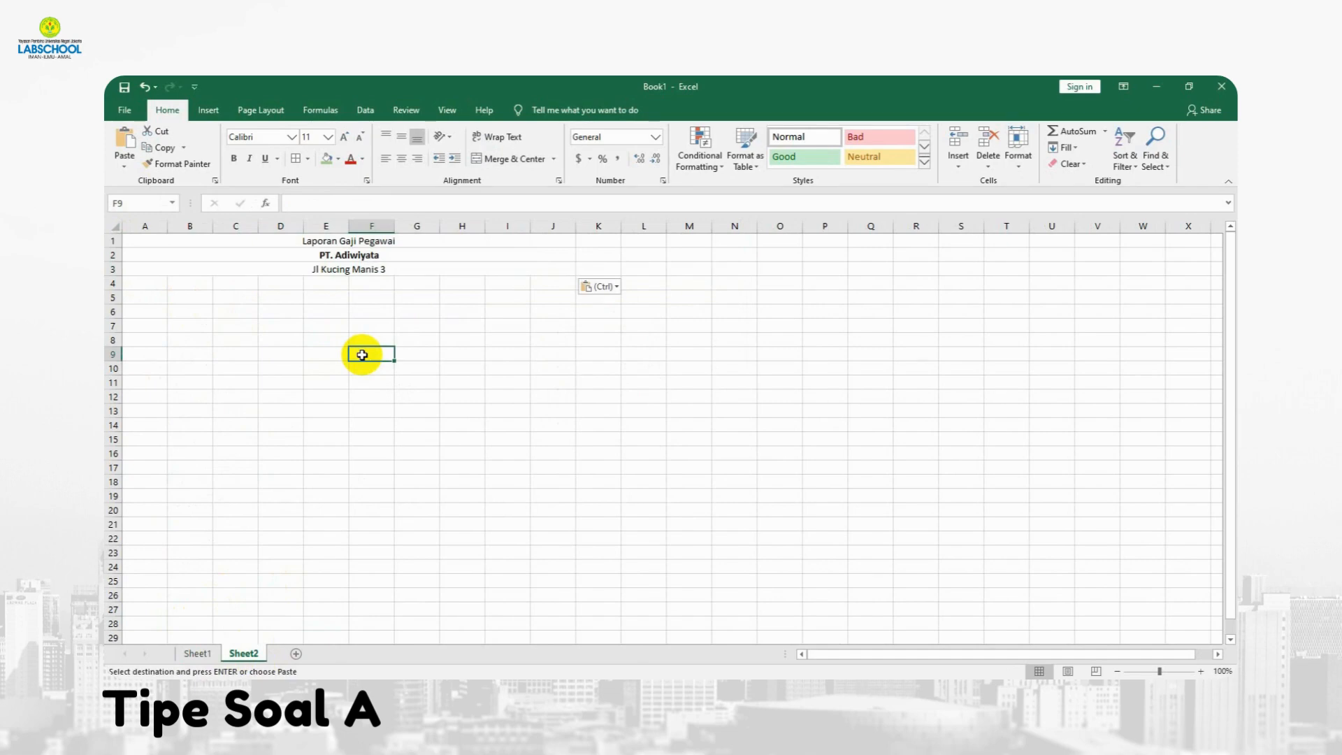
click(129, 282)
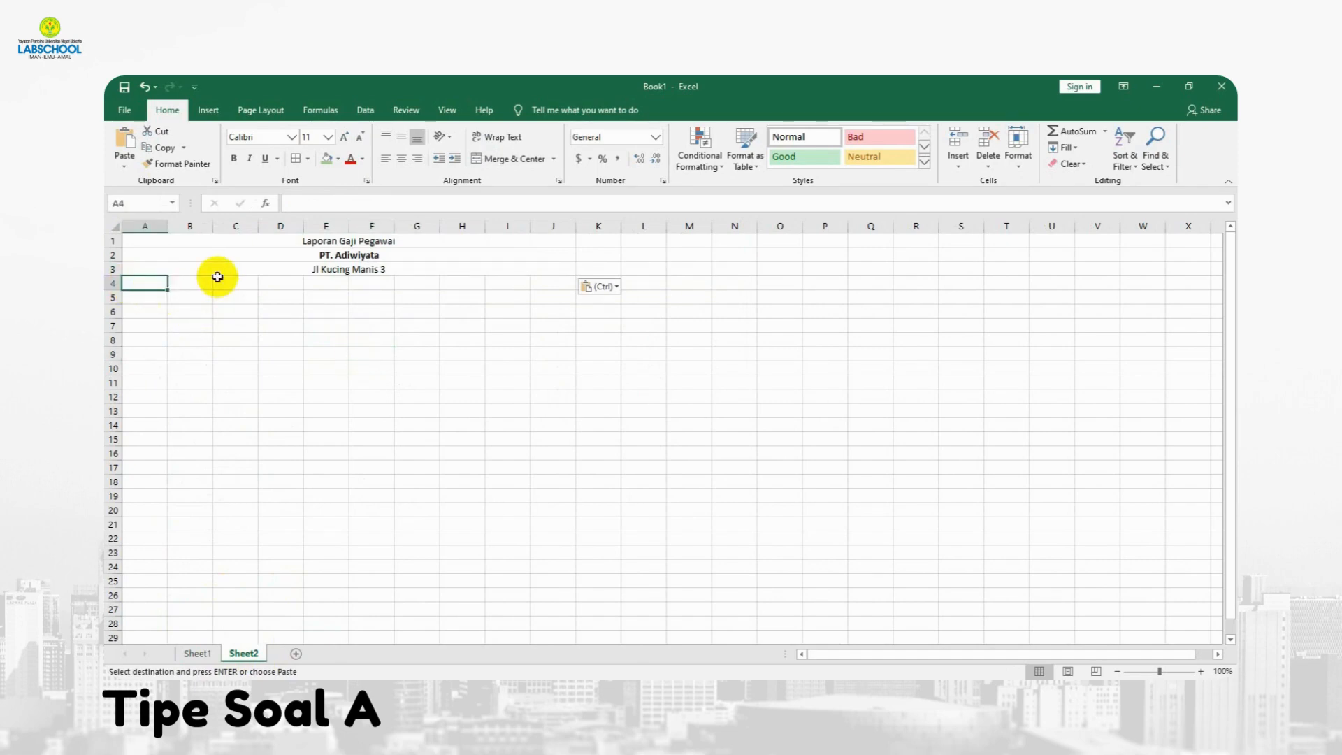
Enter the heading TABEL PENCARIAN DATA in A4 of Sheet2 and merge and center it across A4:J4
text(TABEL PE)
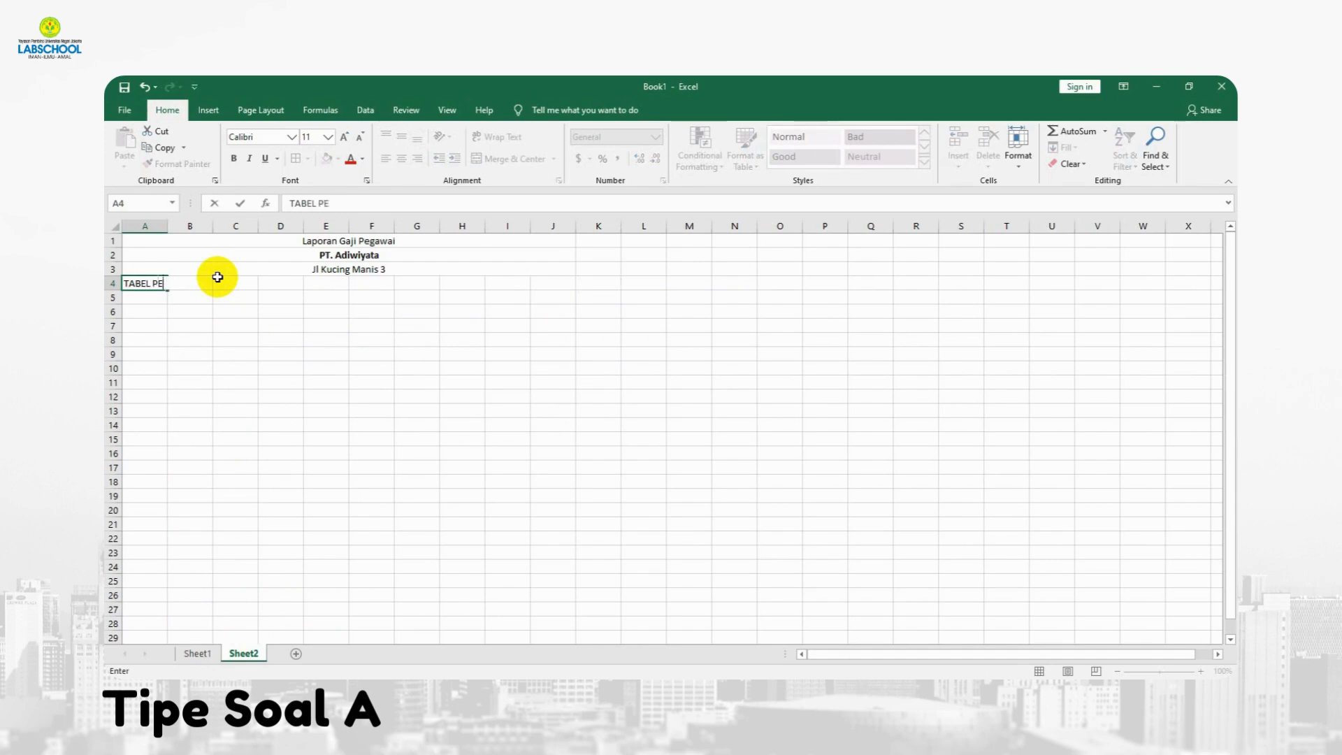
text(NCARIAN DAT)
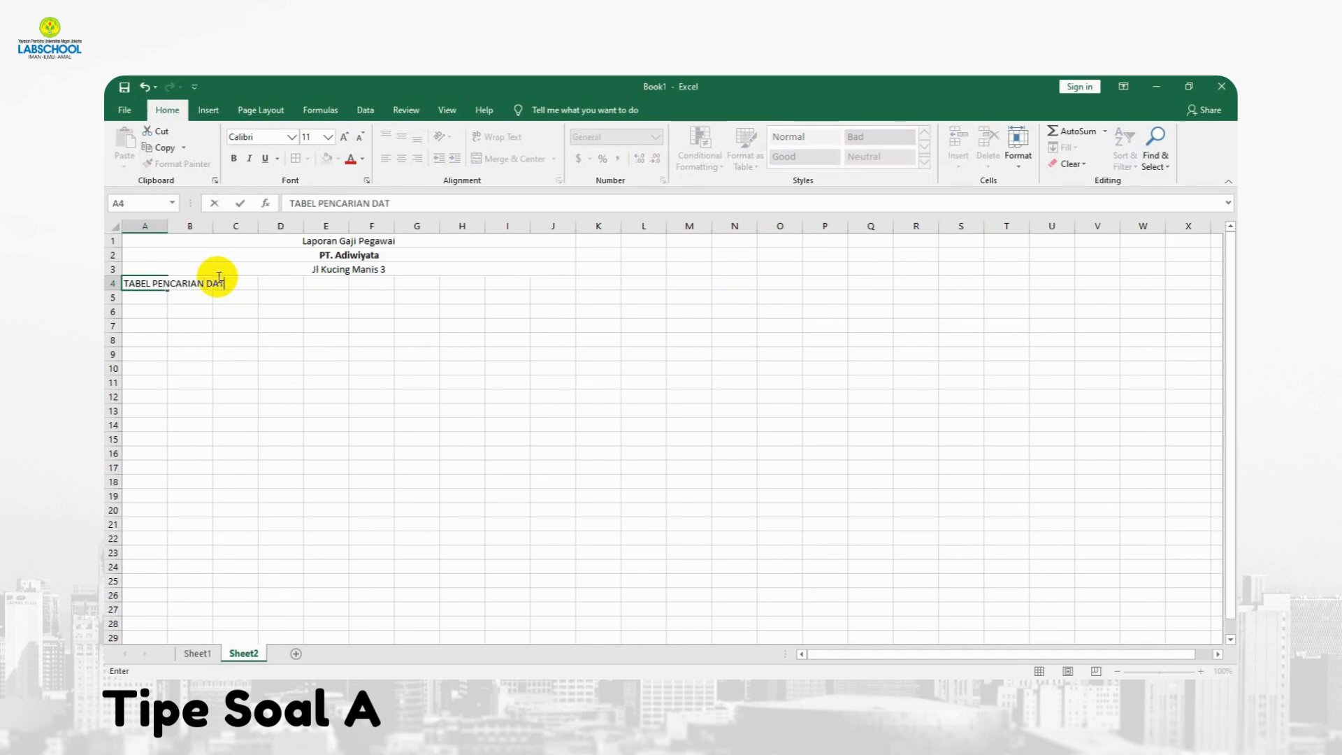
text(A)
key(Return)
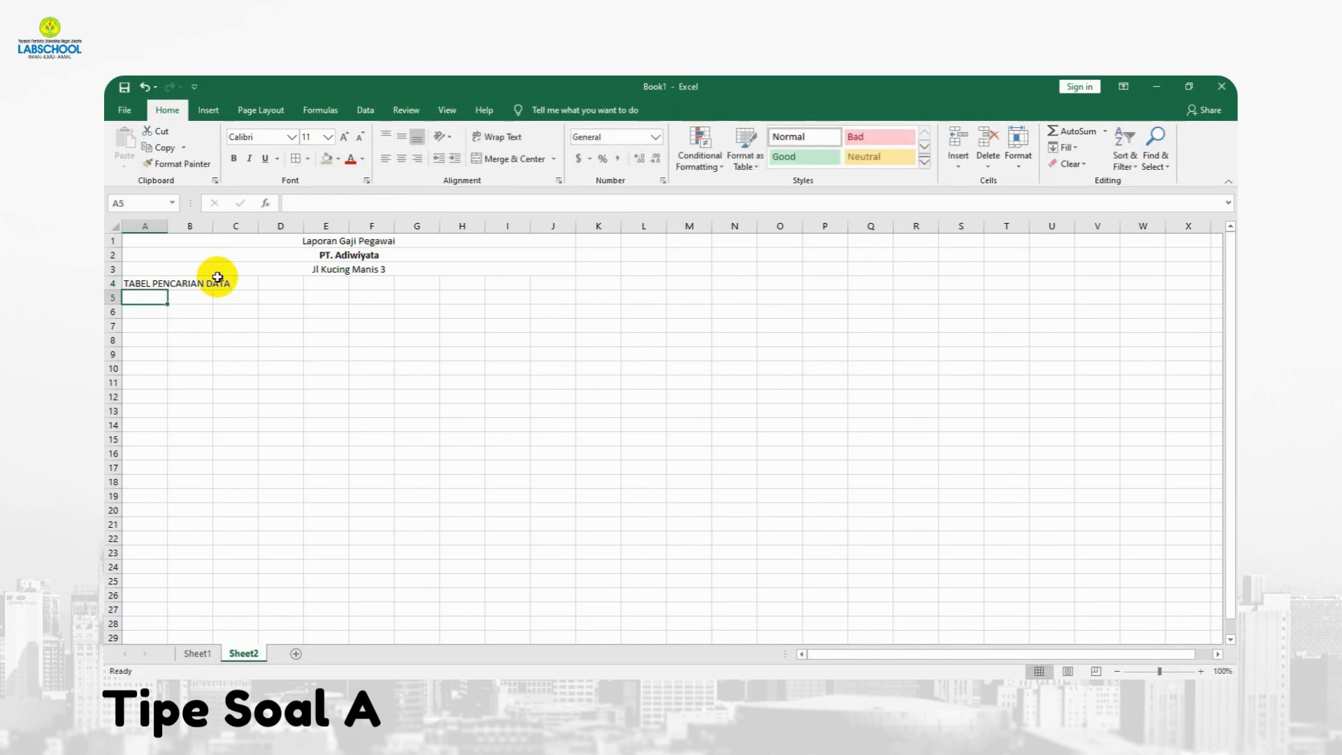
drag(134, 281, 555, 284)
click(489, 158)
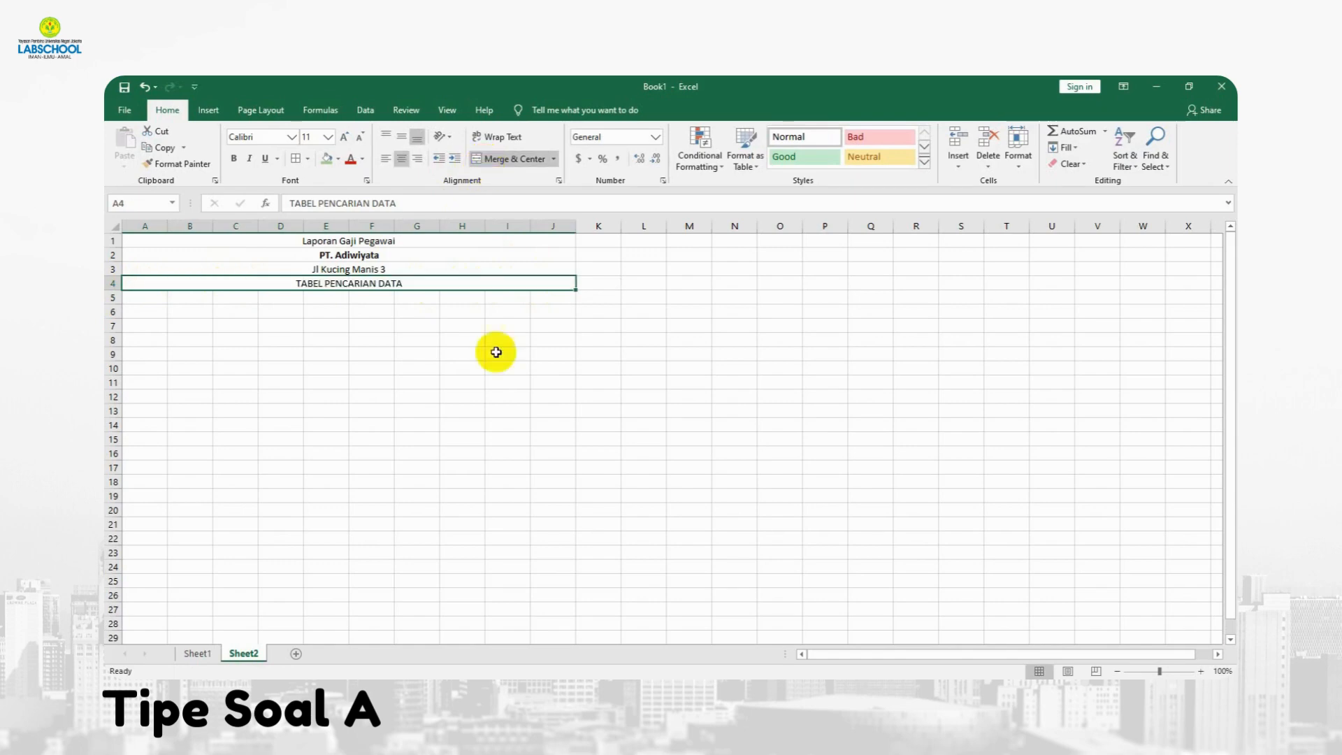
click(504, 382)
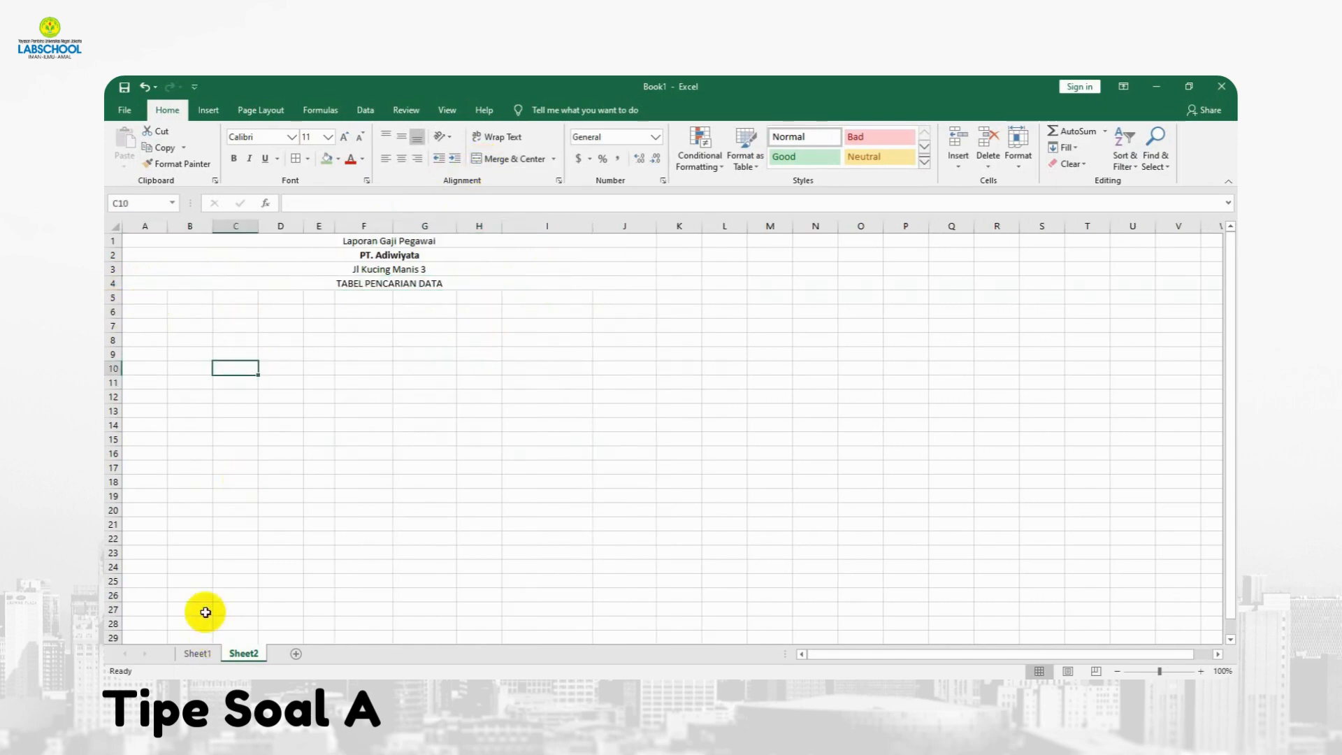
Copy the table header and first employee row B5:J6 from Sheet1 and paste them at A5 on Sheet2
click(146, 294)
click(196, 652)
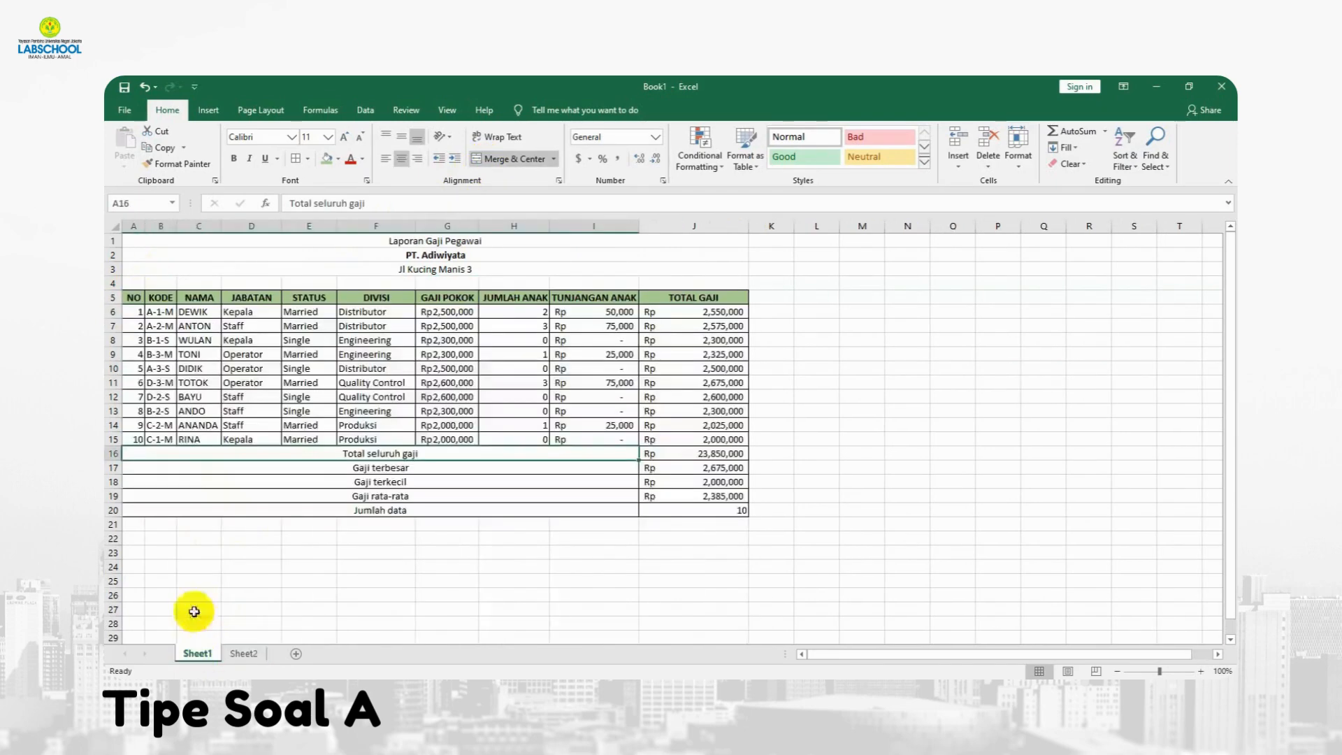
drag(157, 292, 671, 316)
right_click(495, 296)
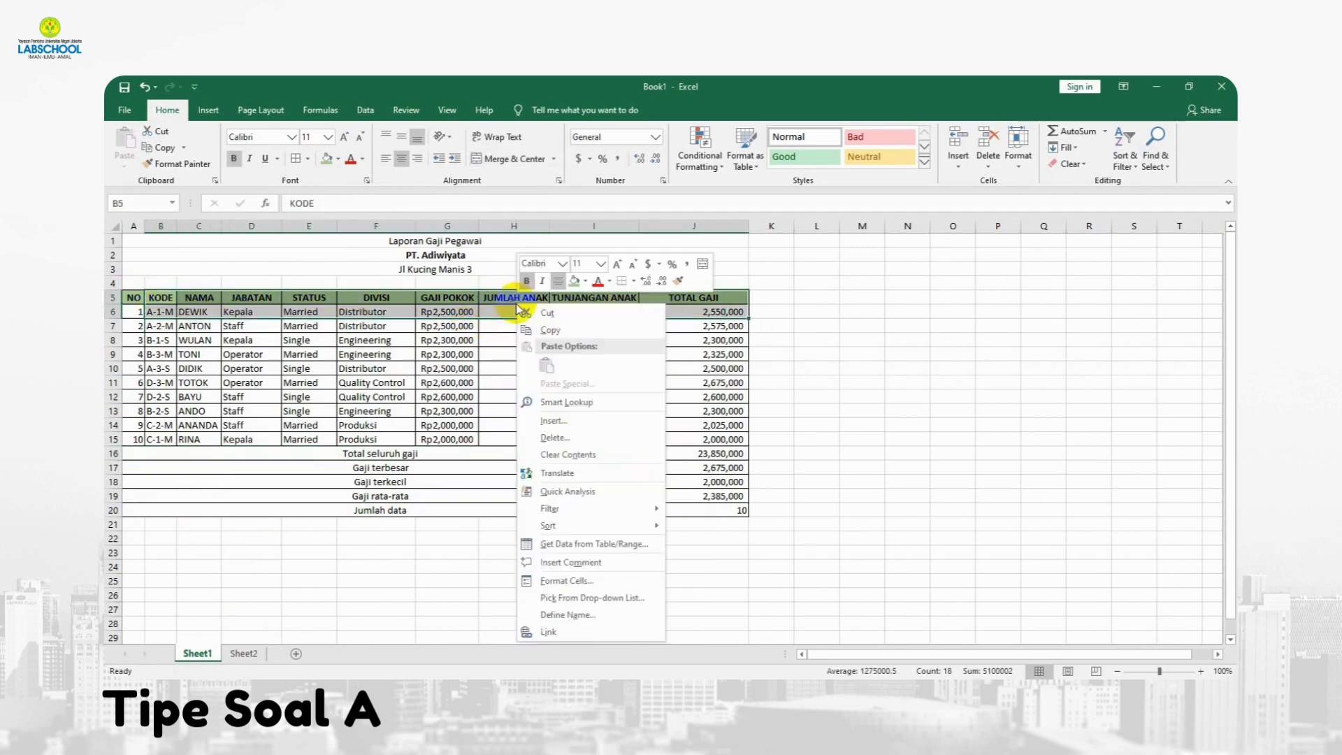
click(548, 326)
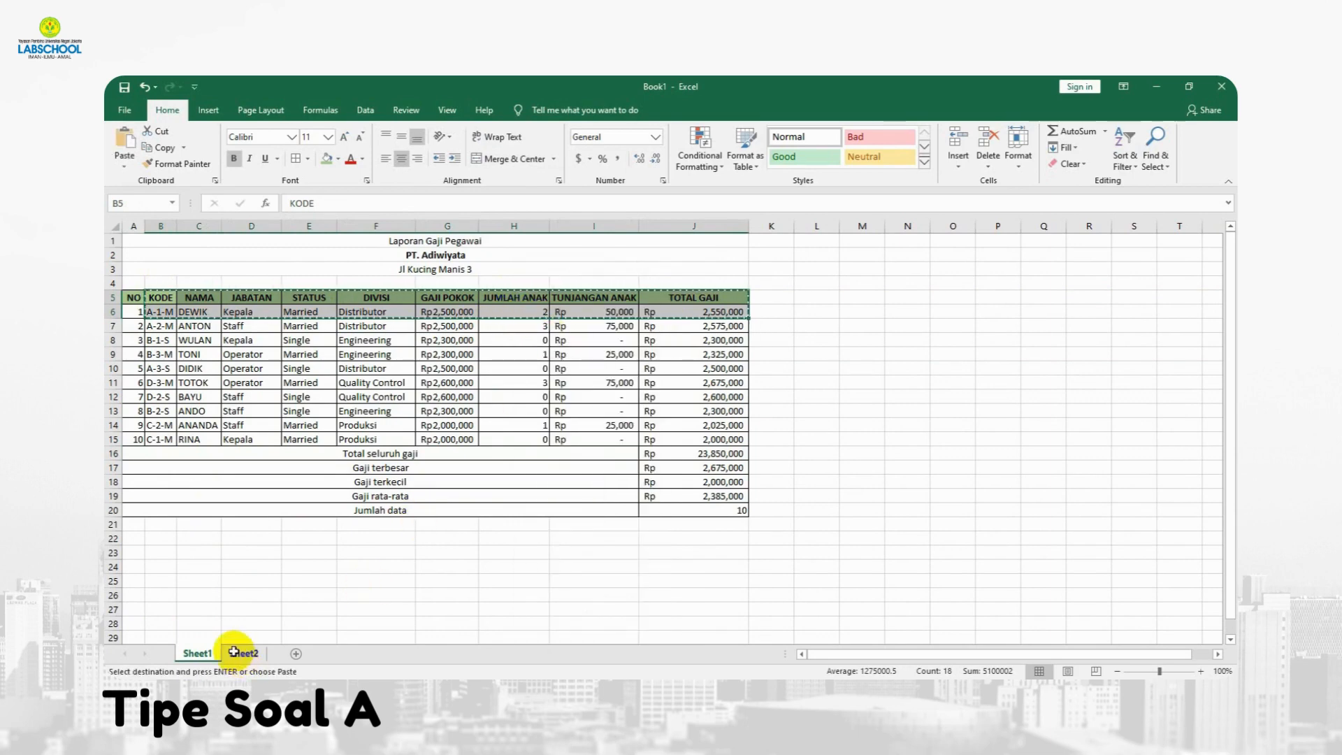
click(244, 652)
right_click(147, 299)
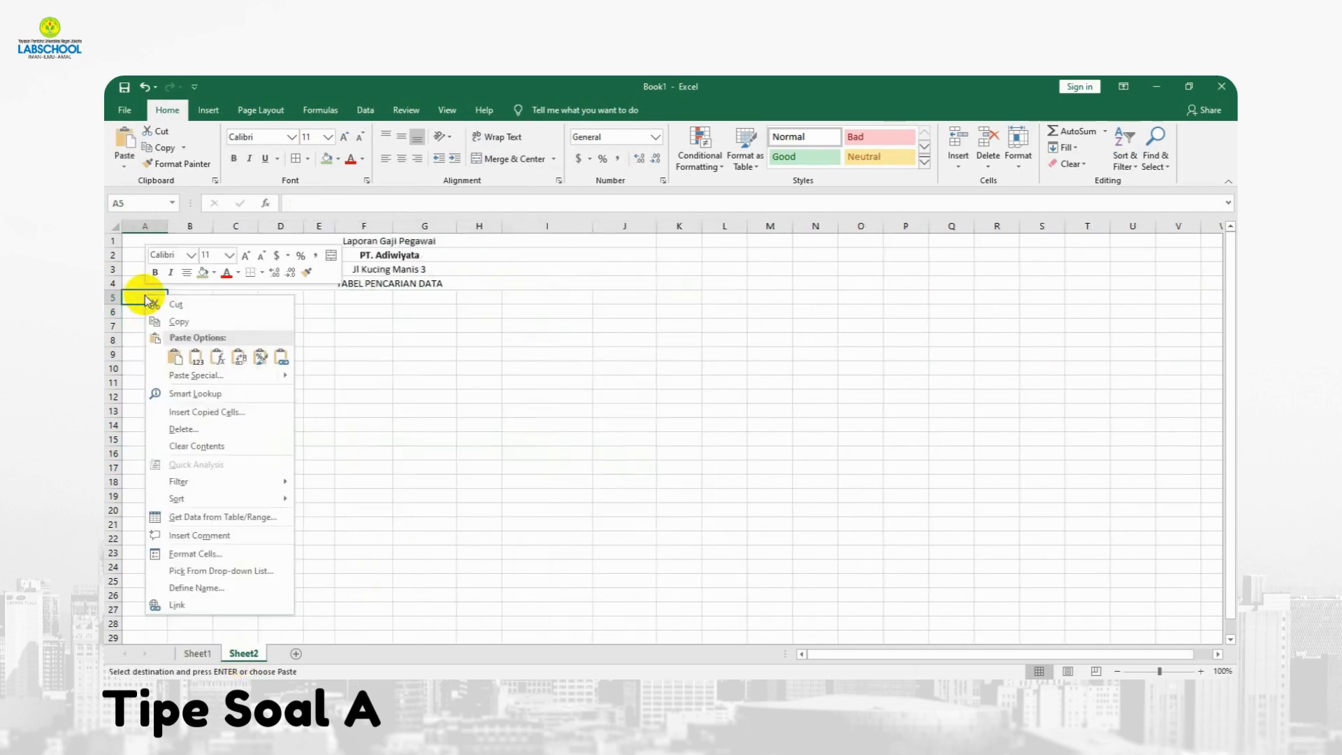
click(176, 357)
click(525, 393)
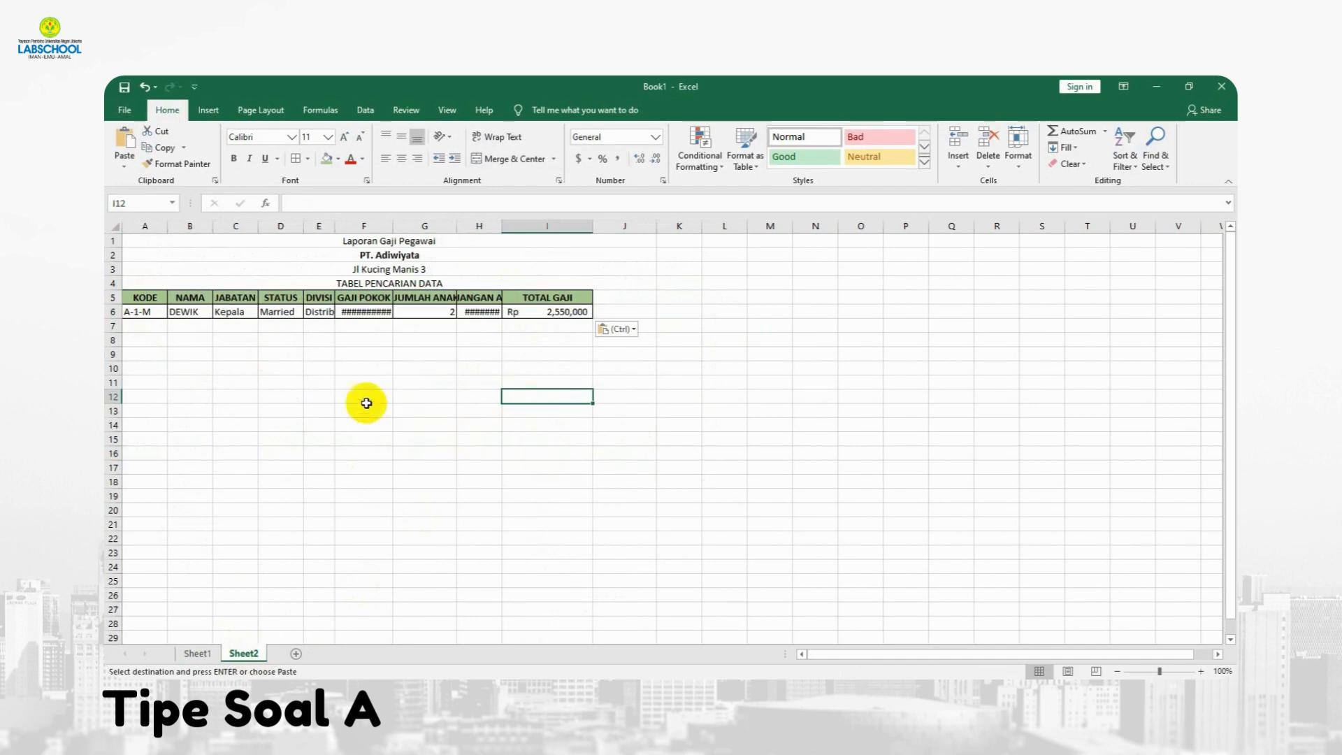
Widen columns F, G and H to fit their contents and clear the copied employee values in B6:I6
double_click(394, 218)
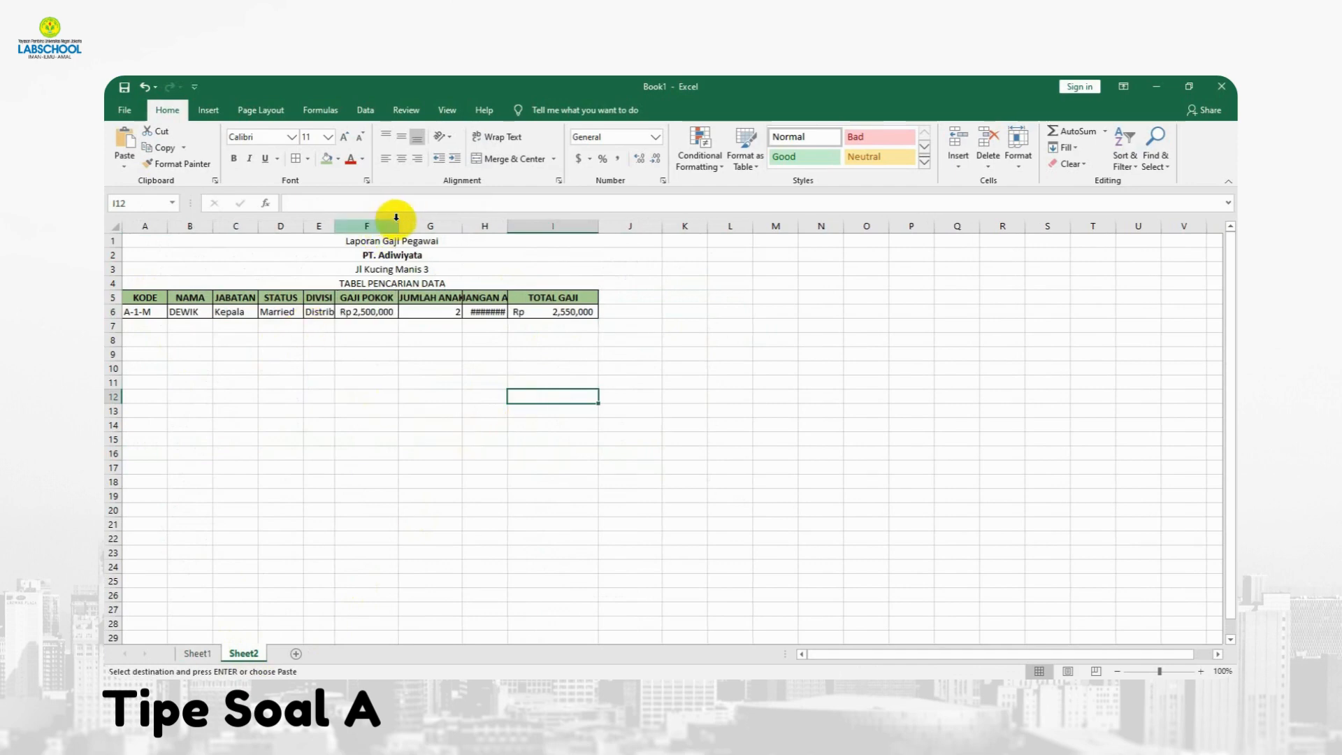
double_click(507, 224)
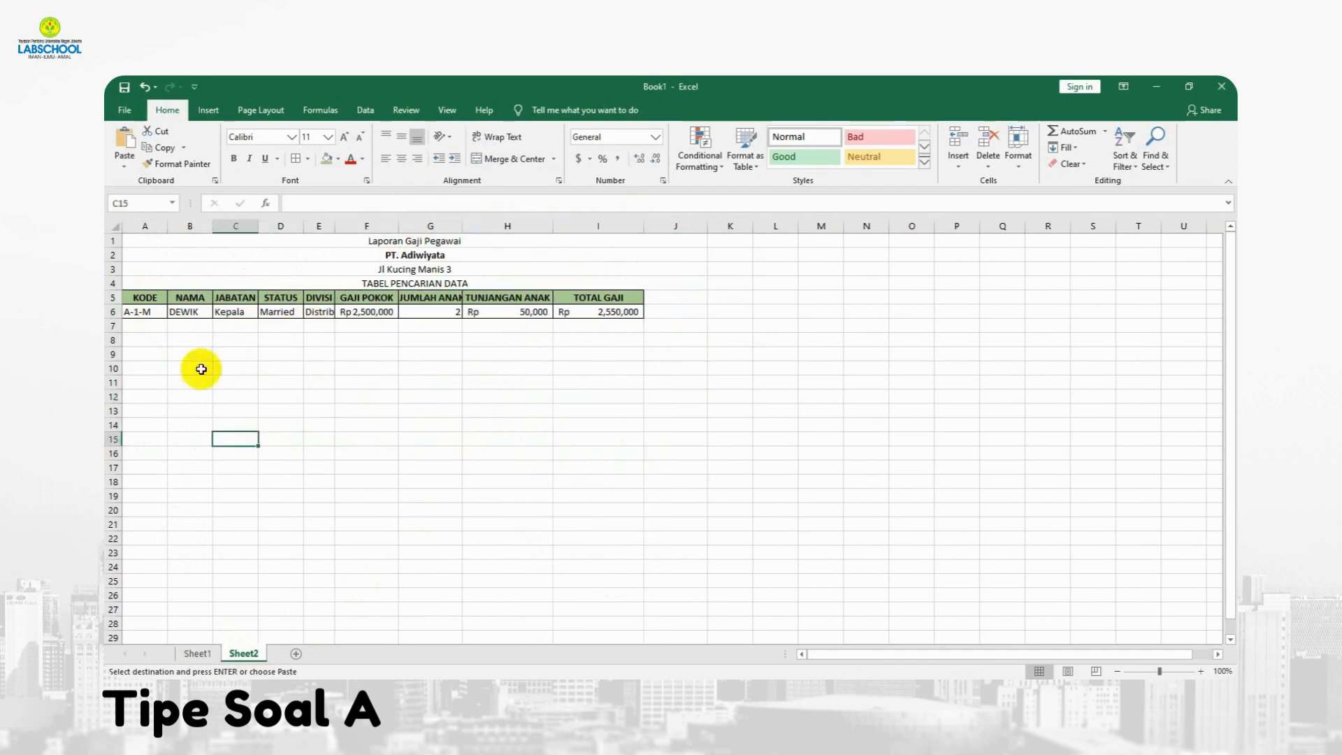
drag(180, 314, 603, 311)
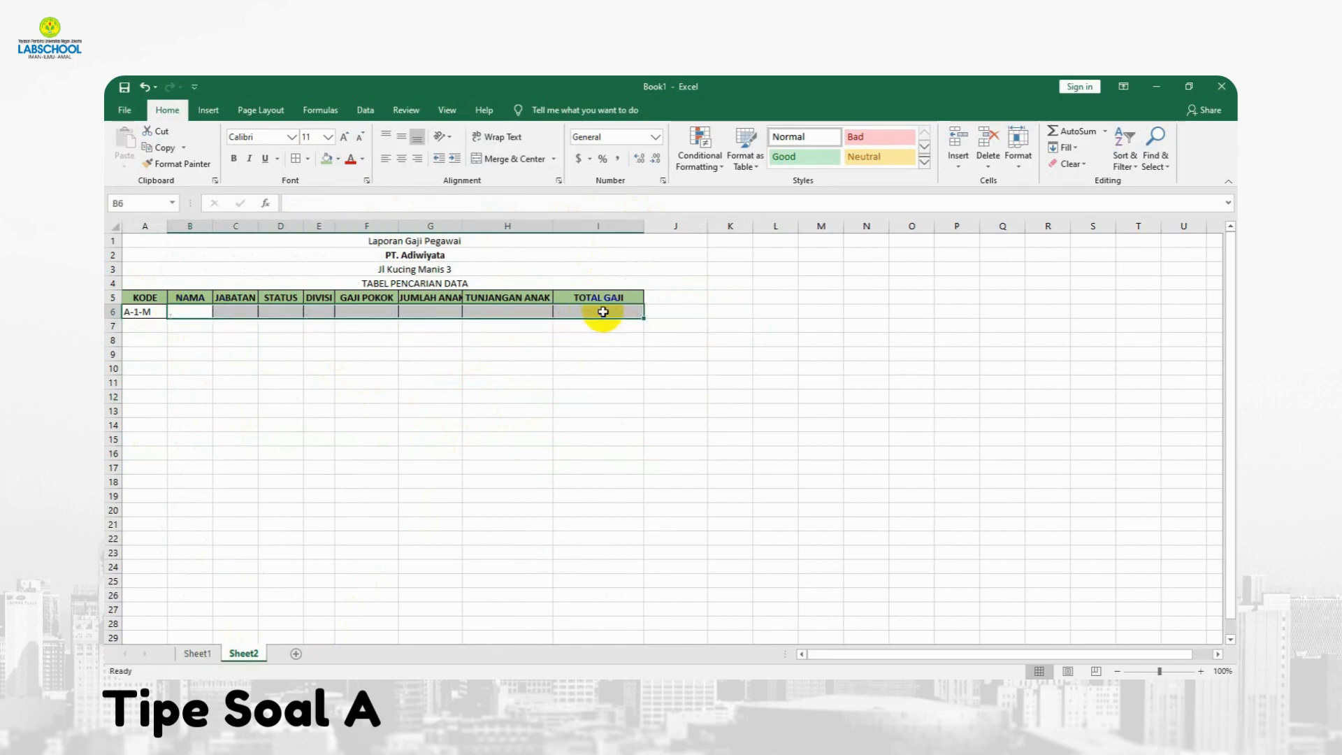
key(Delete)
click(556, 439)
drag(462, 227, 471, 227)
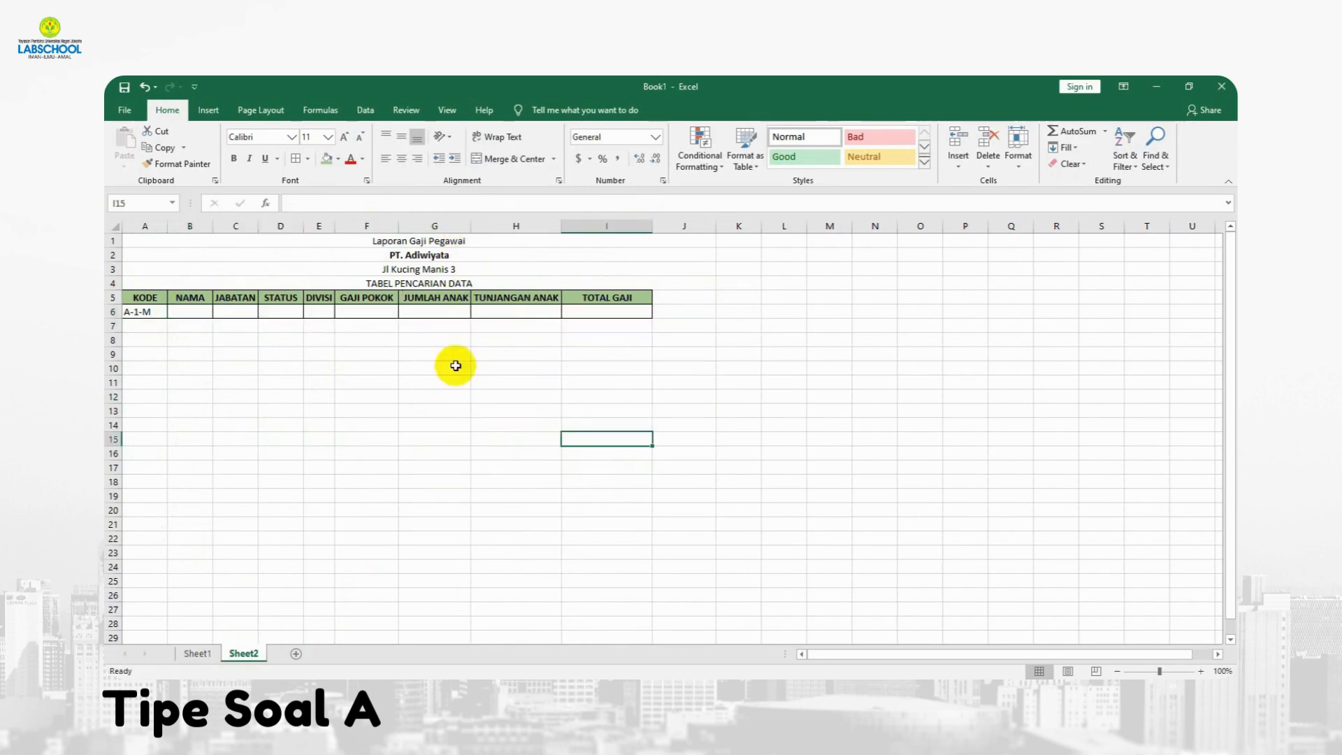
Look up the NAMA for the code in A6 by entering =VLOOKUP(A6,Sheet1!B5:J15,2,0) in B6 of Sheet2
click(187, 312)
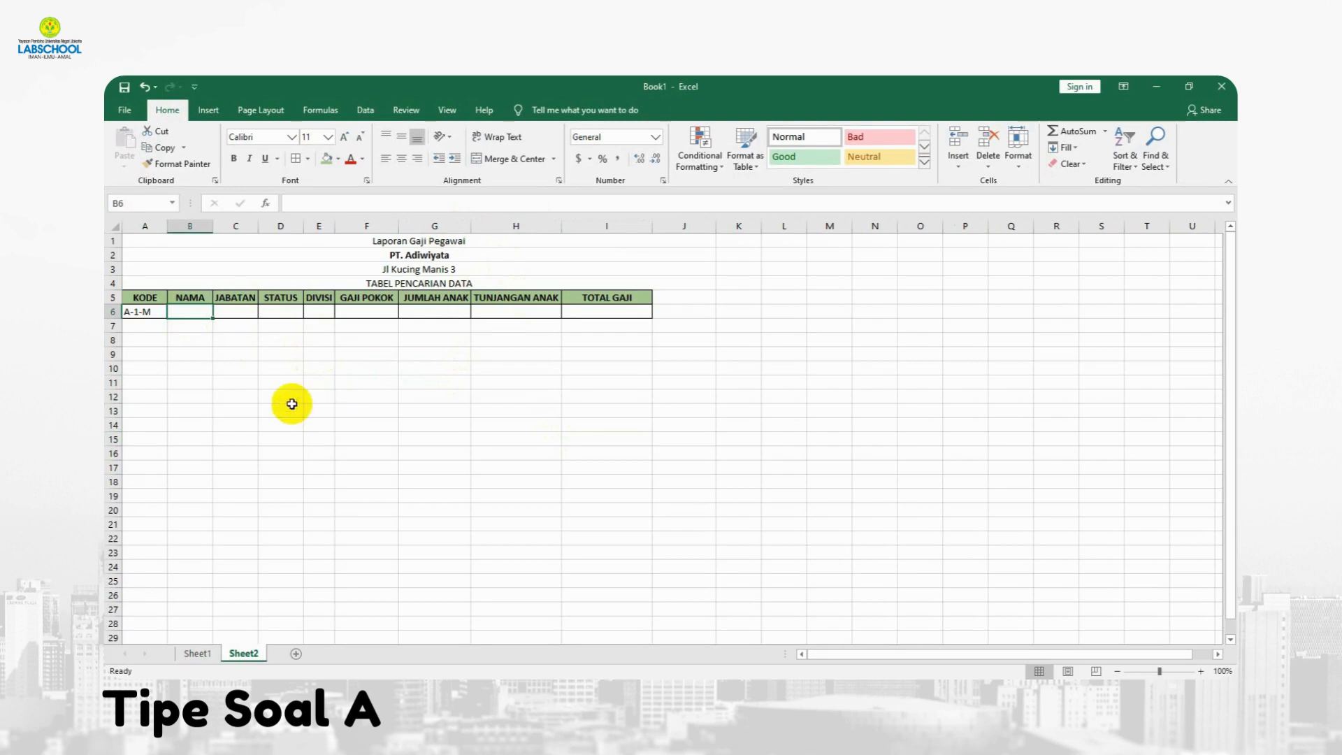
click(201, 661)
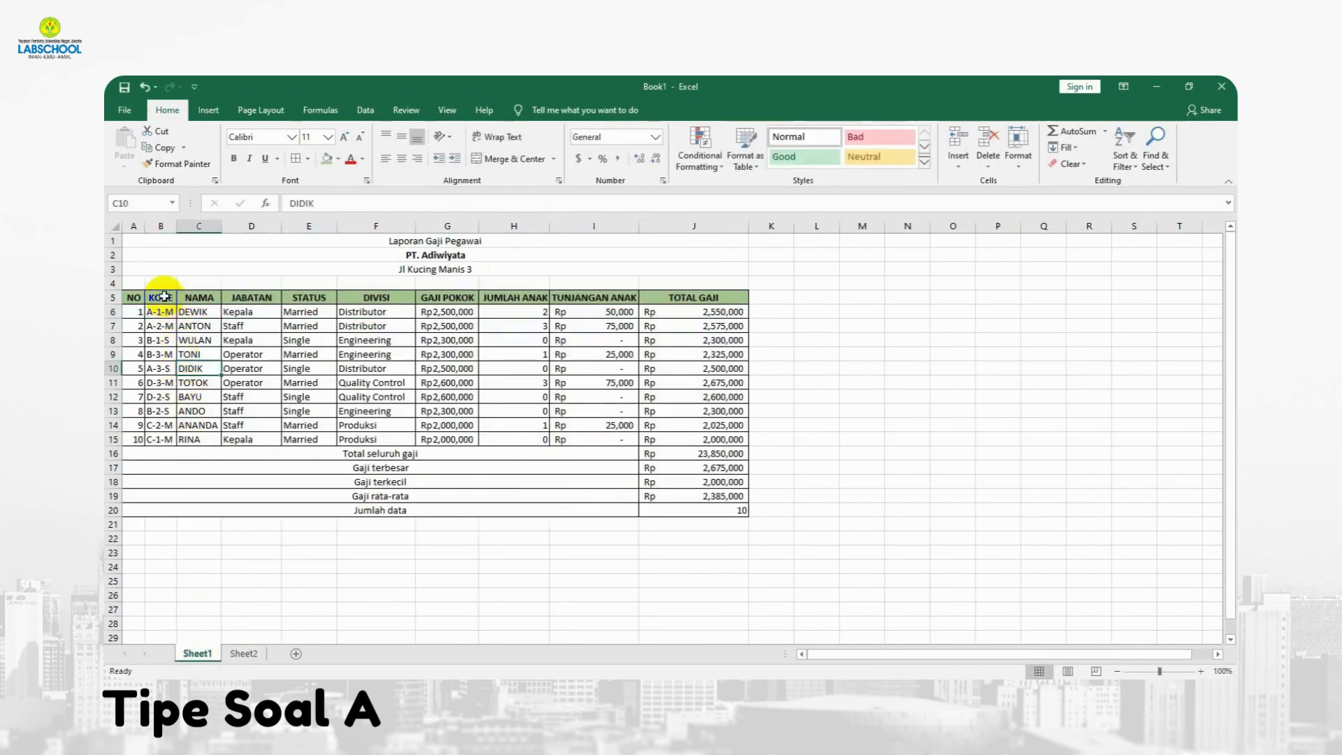
click(244, 653)
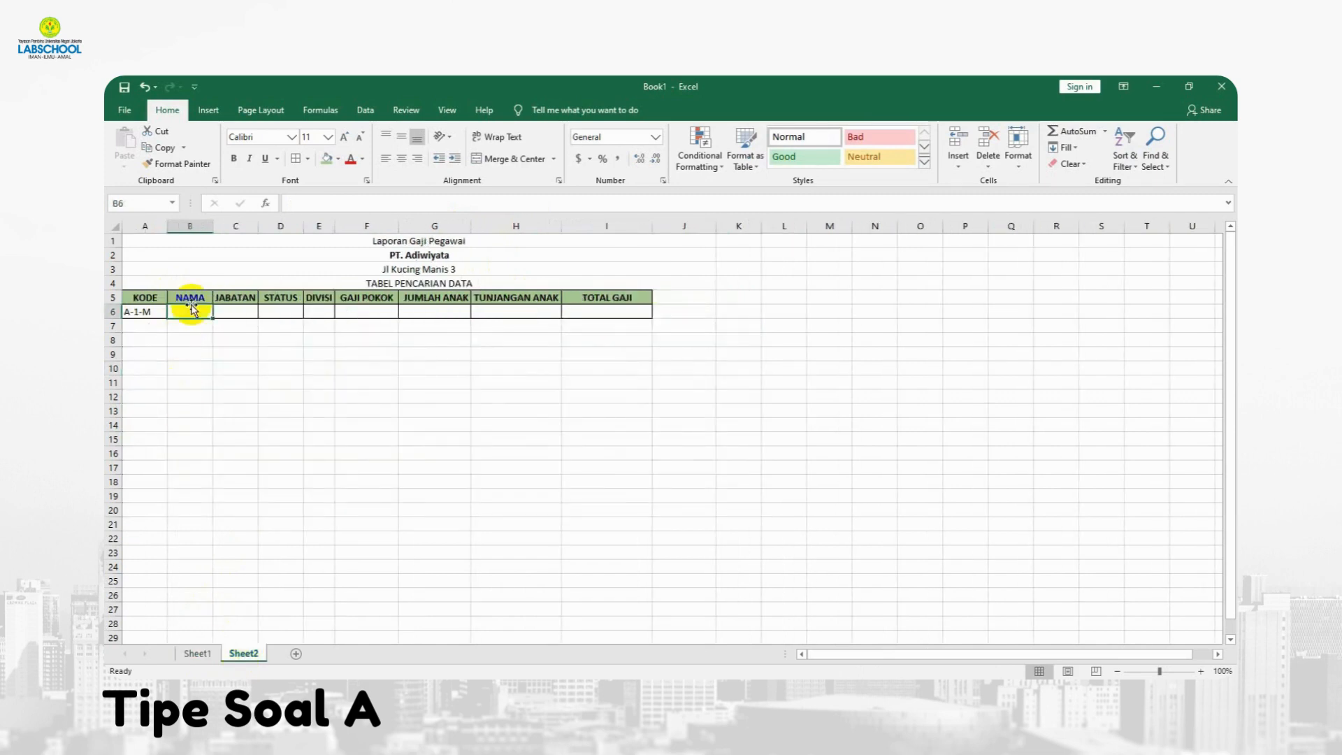
click(192, 306)
text(=VLOO)
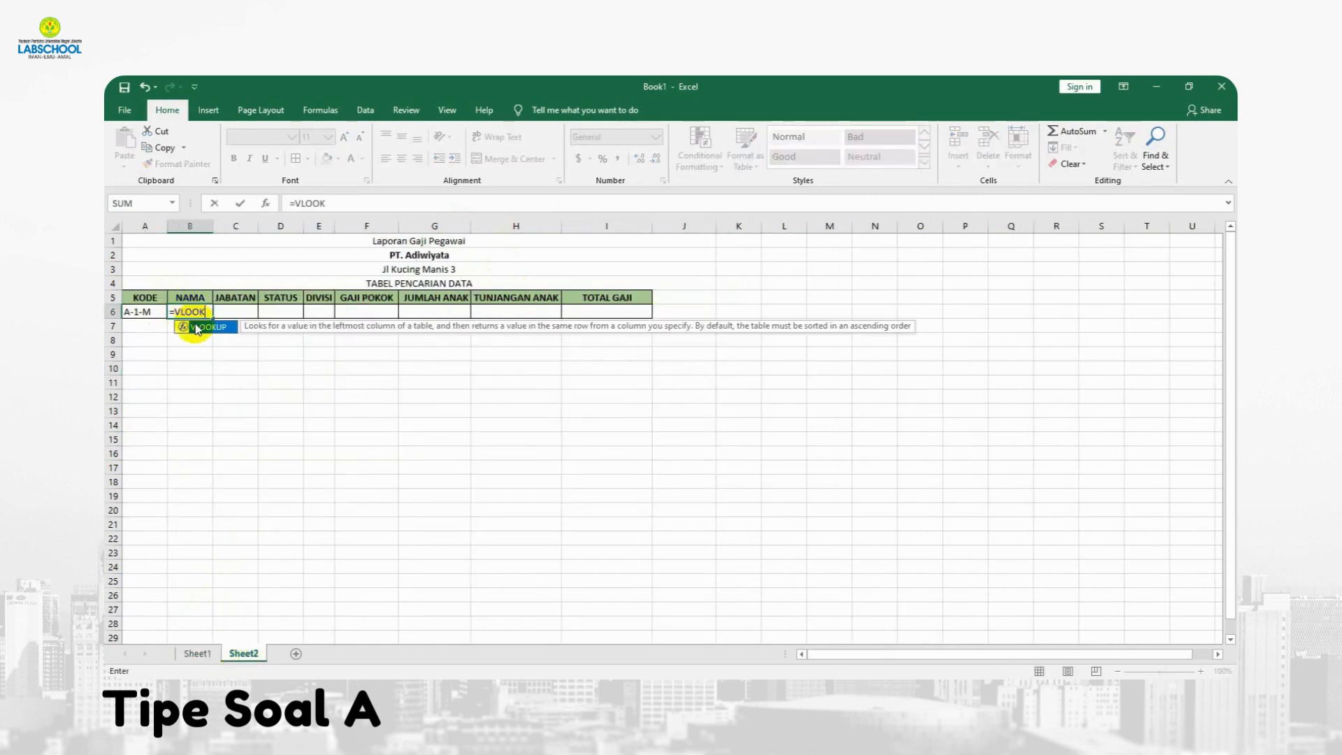
text(K)
double_click(197, 327)
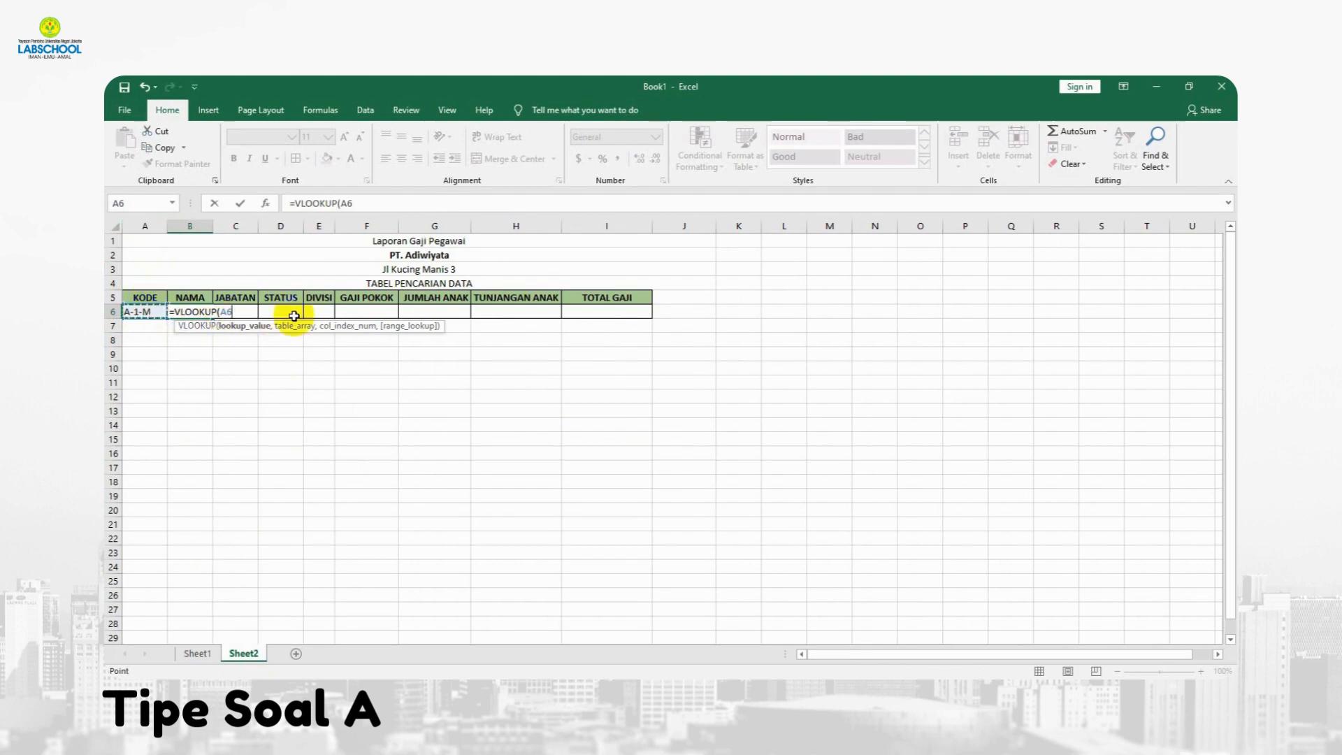
text(,)
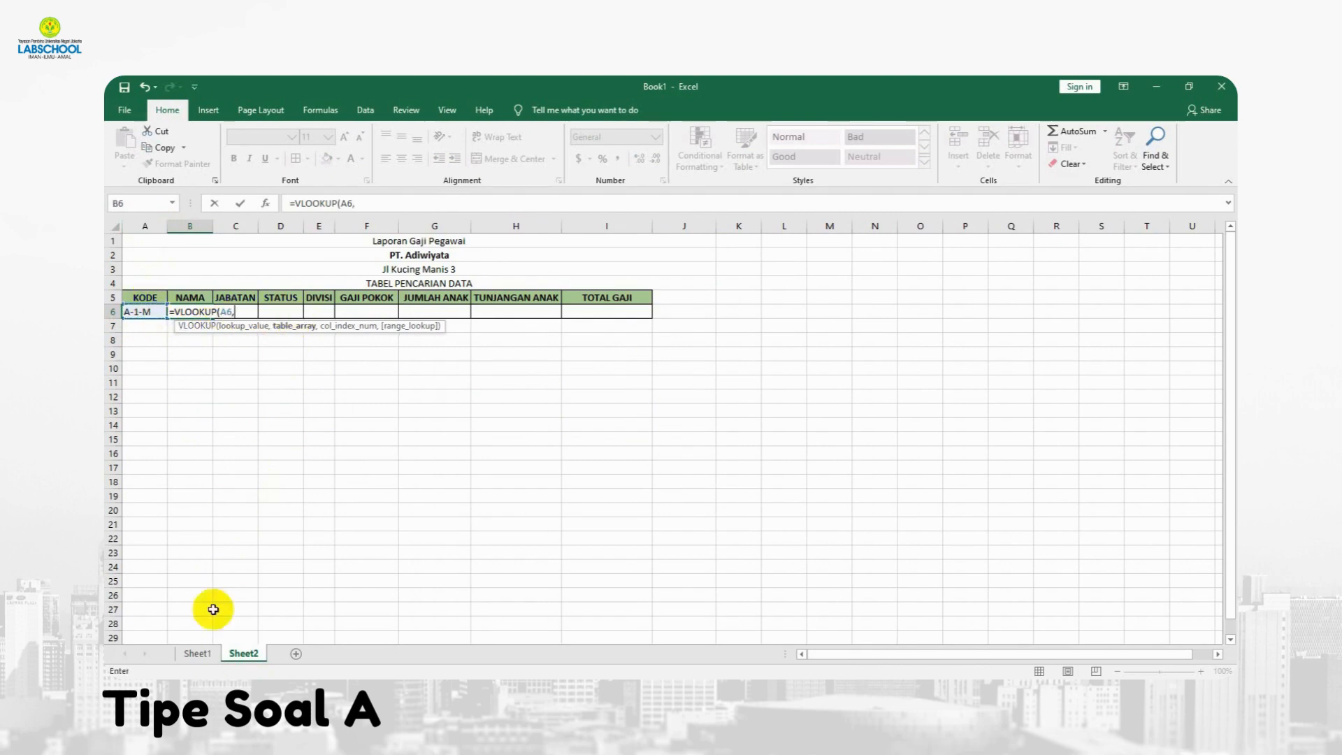
click(196, 653)
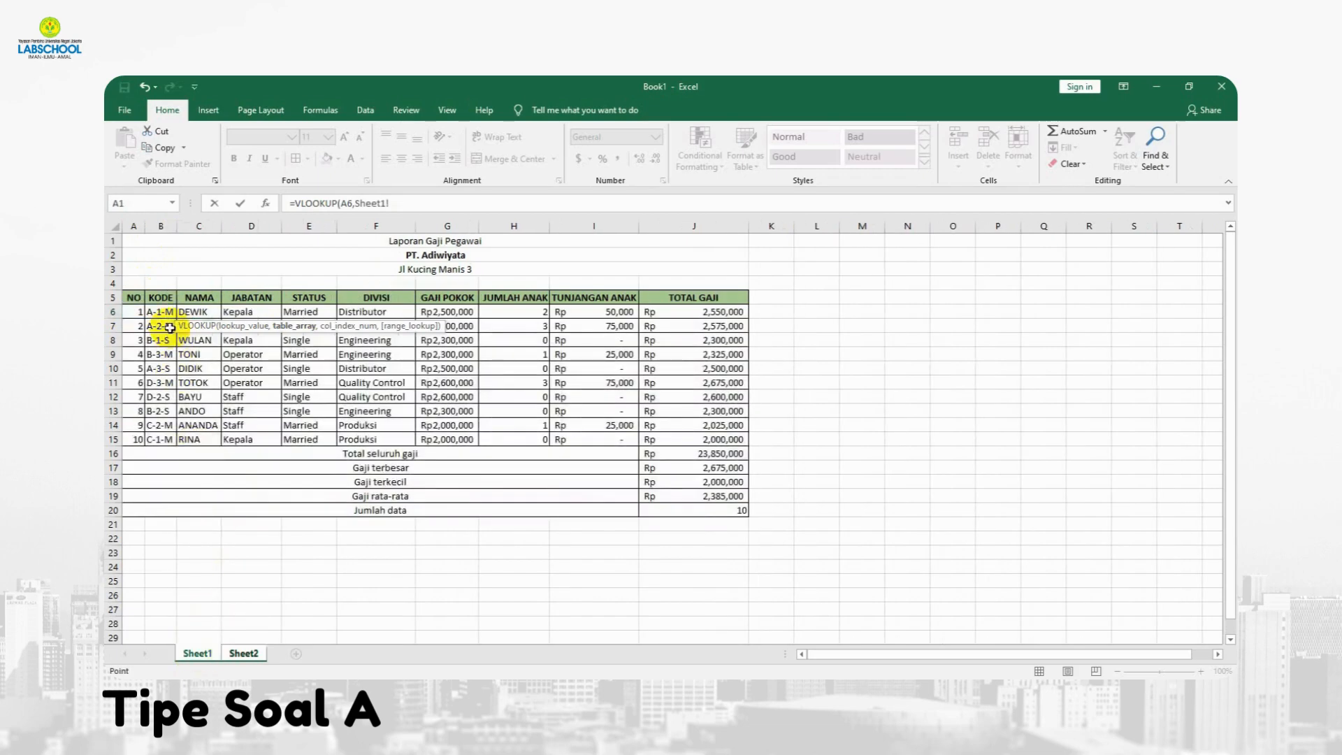
drag(160, 298, 702, 418)
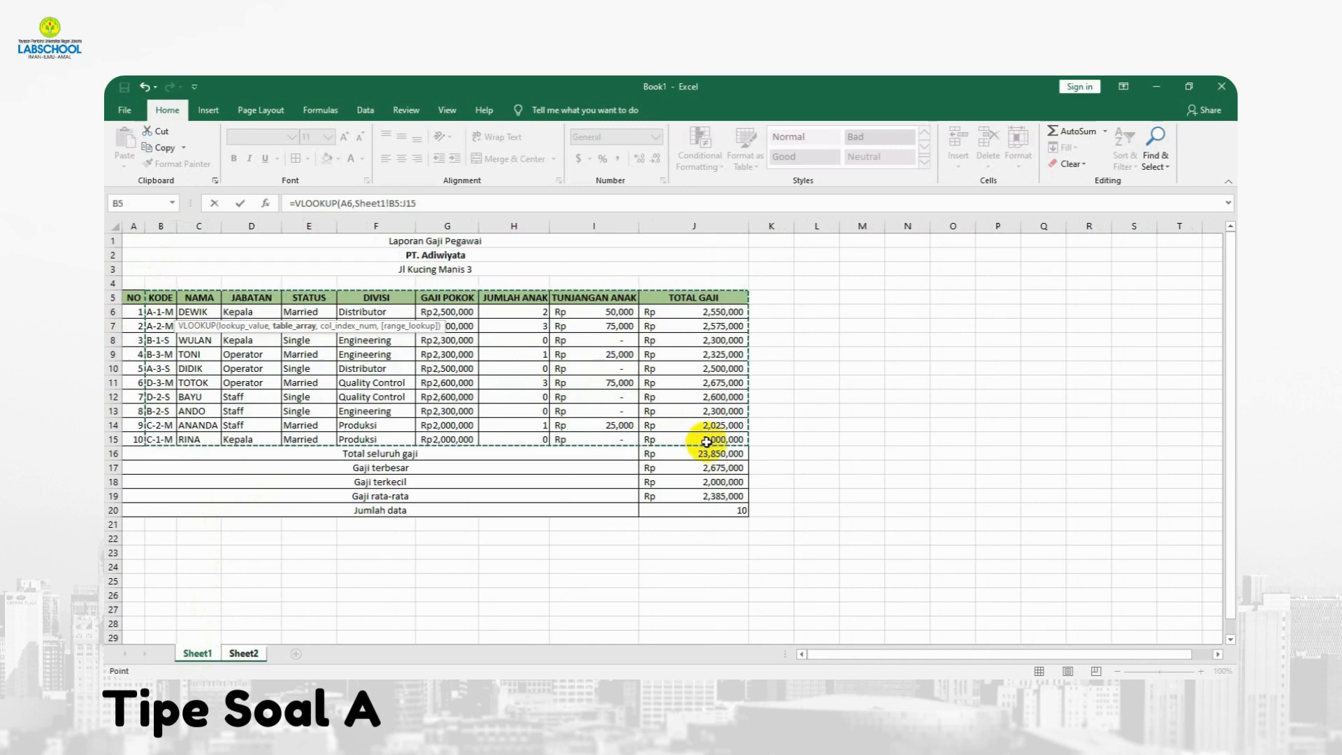
click(470, 203)
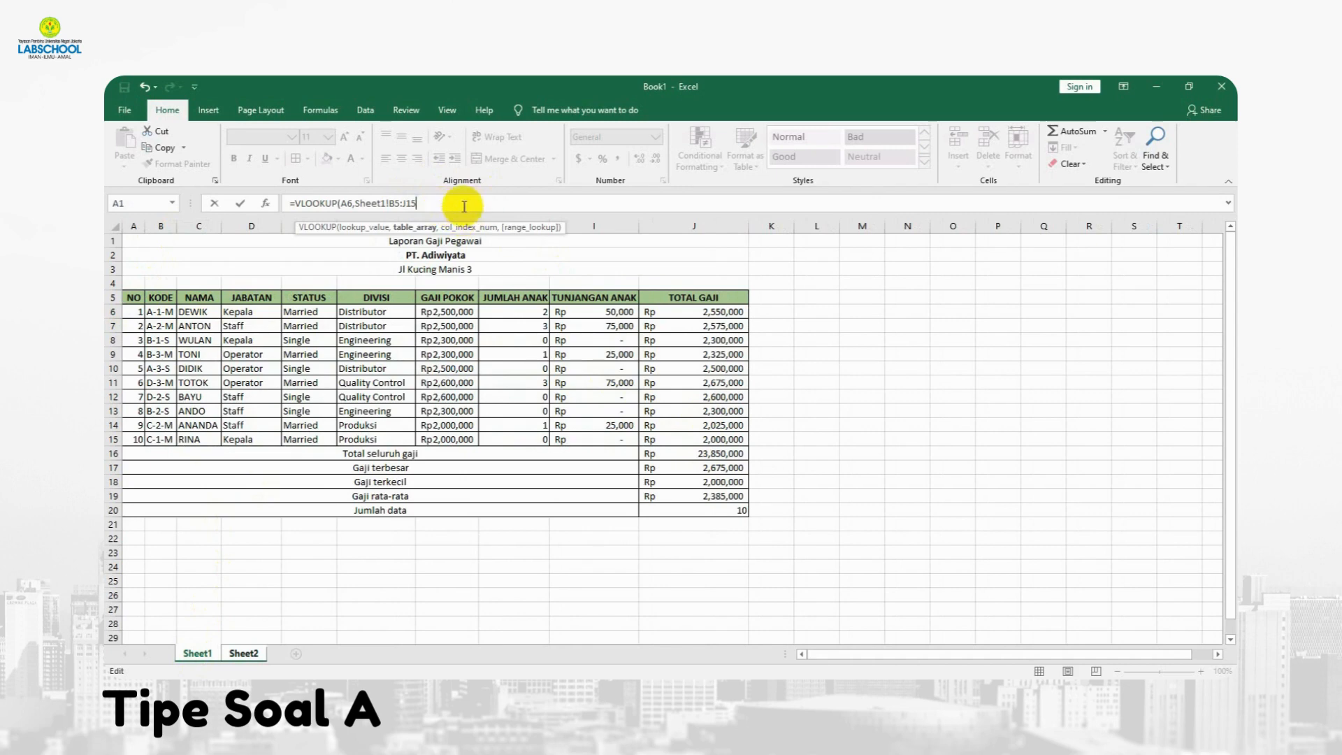
text(,2,0)
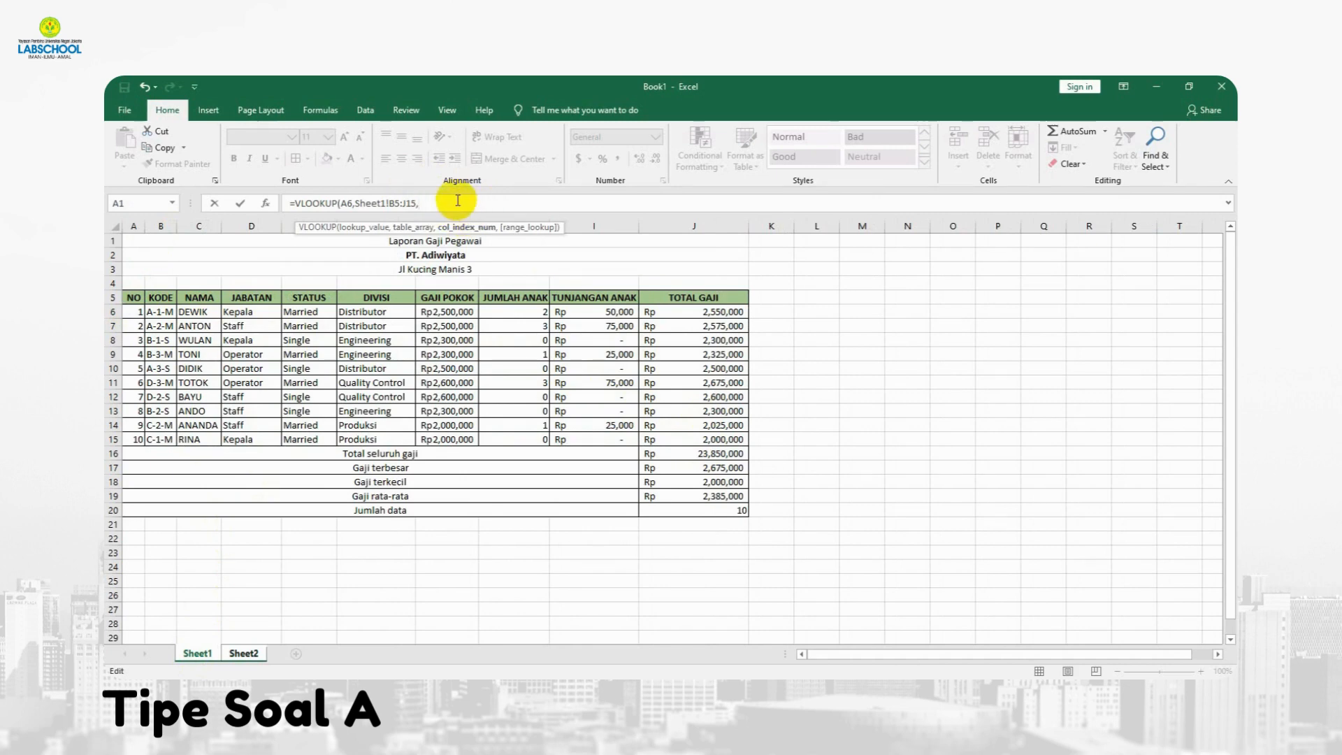
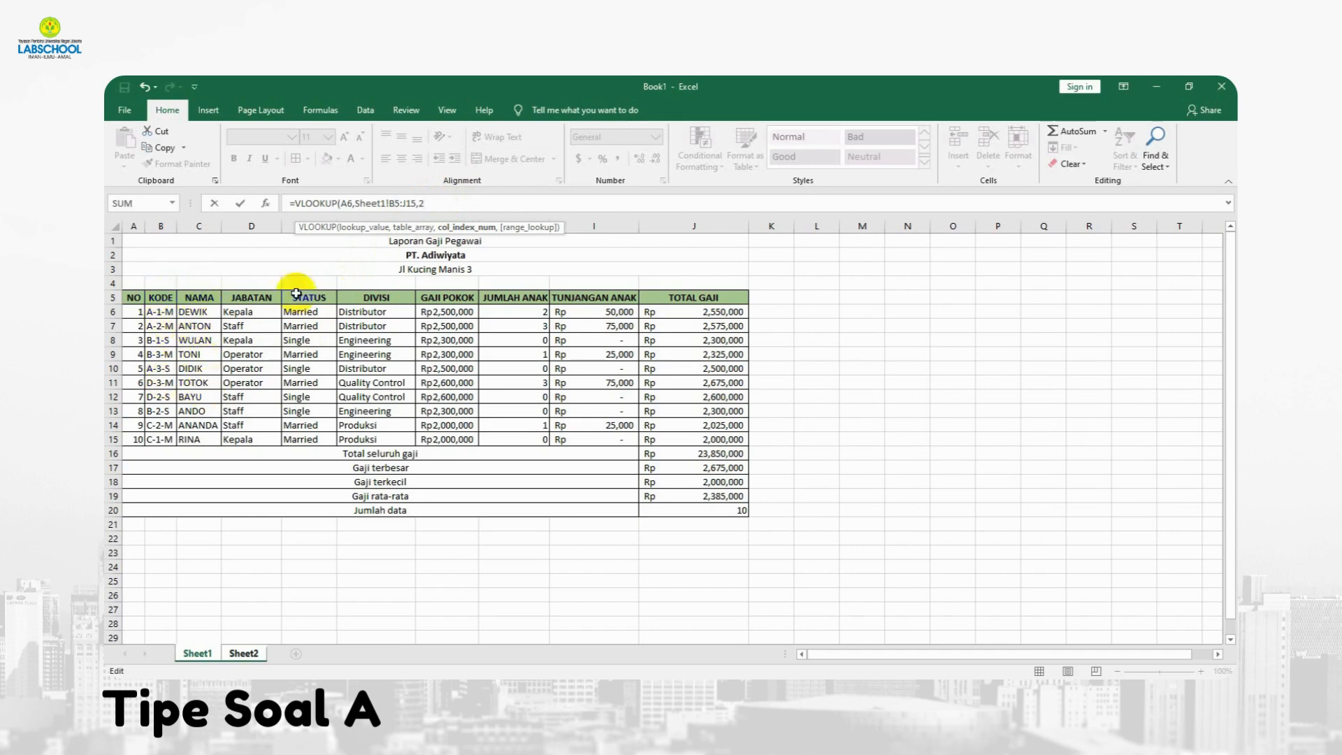
text(,)
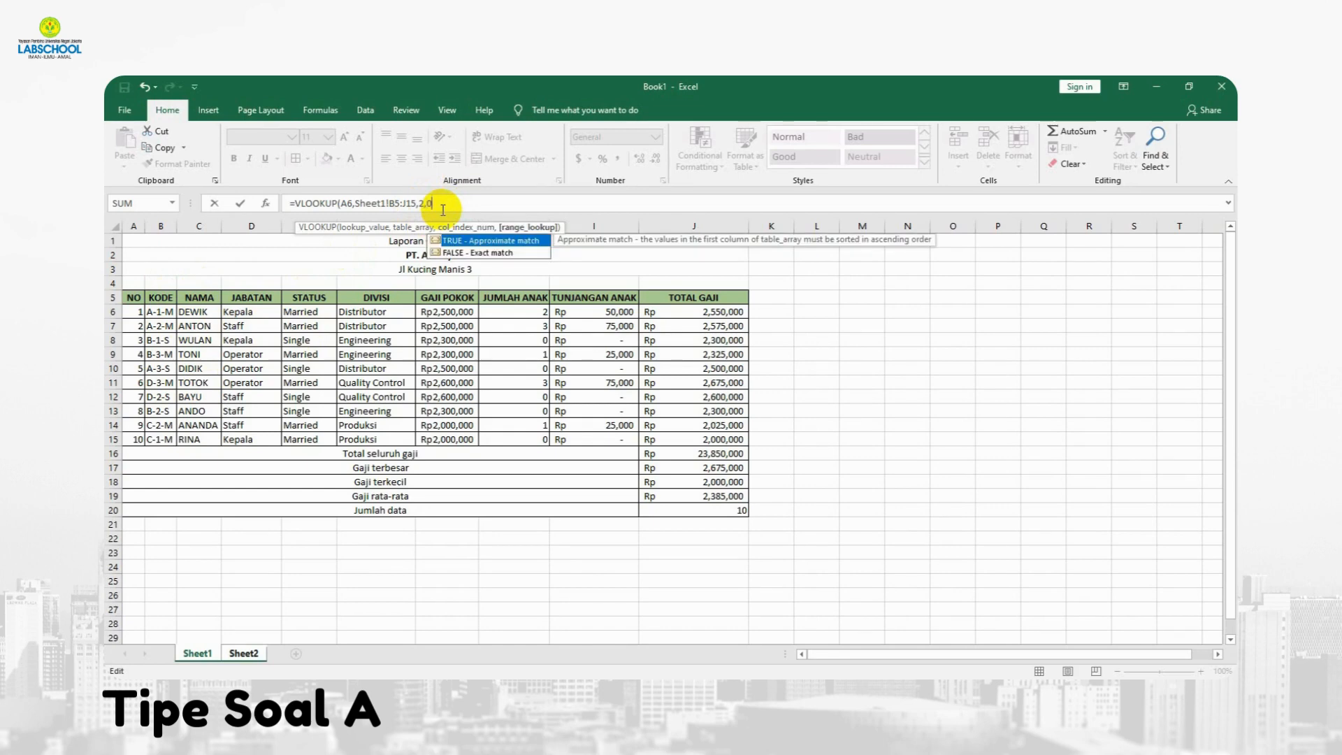
text(0))
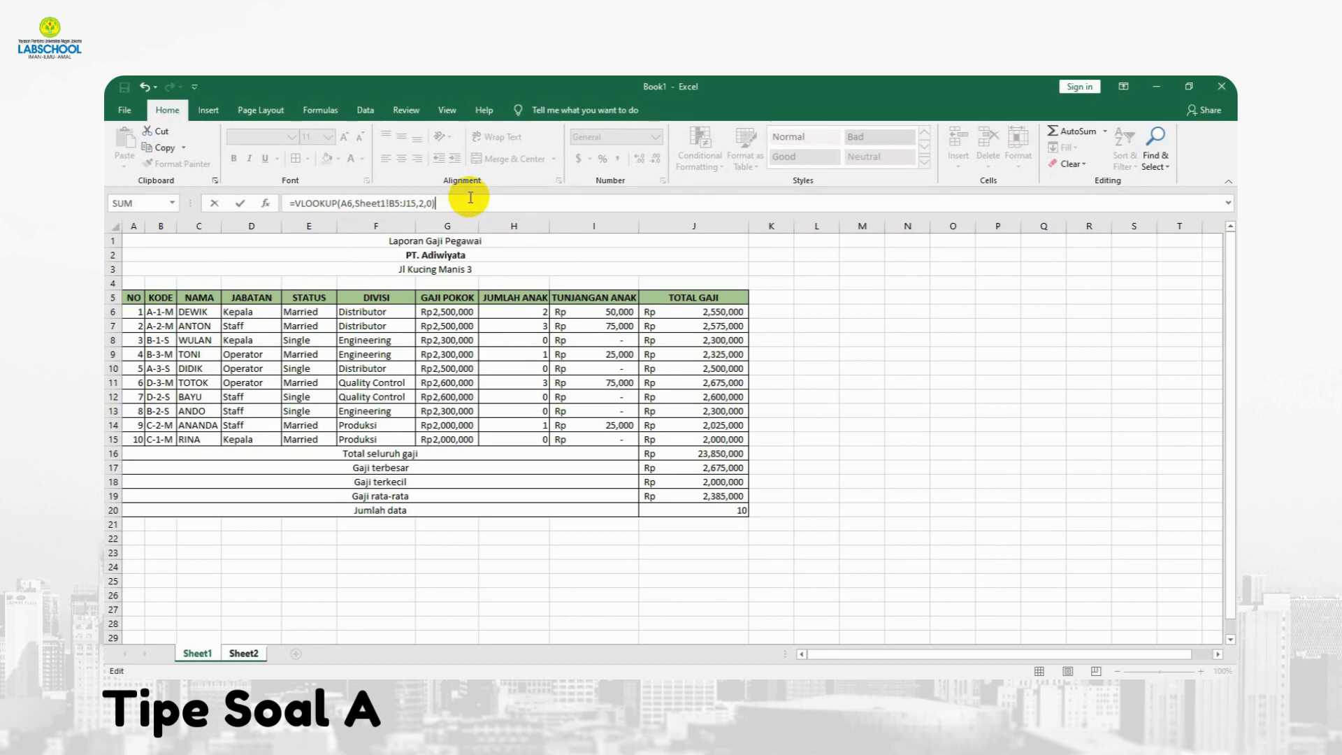
key(Return)
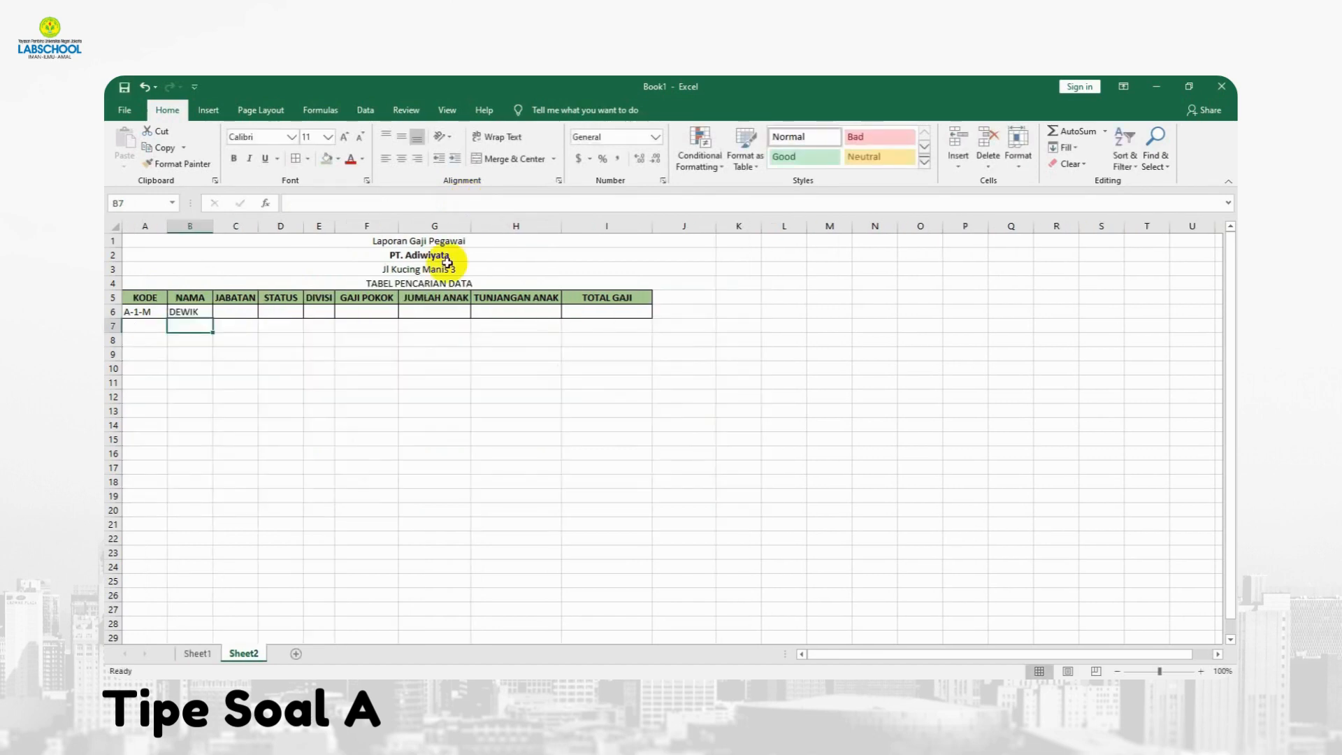
Copy the NAMA lookup formula from B6 into JABATAN cell C6 and change its column index to 3
click(186, 310)
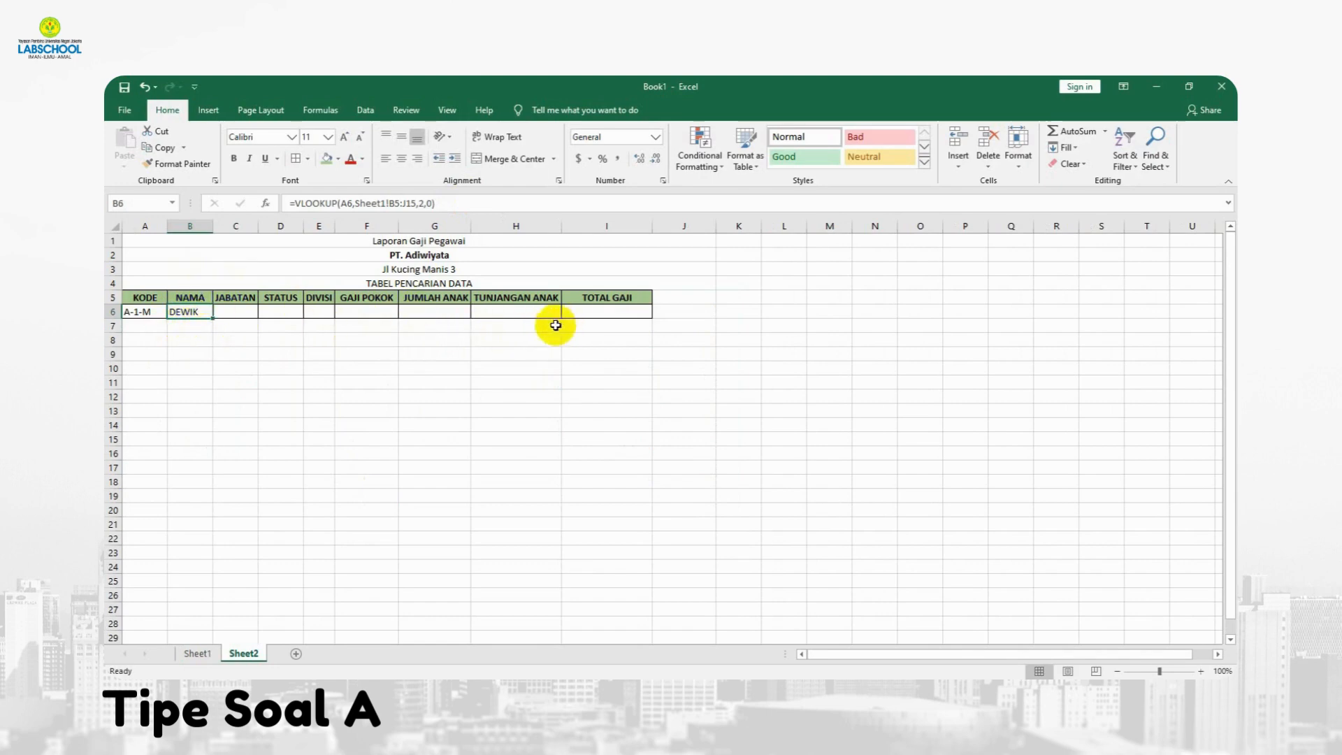
drag(433, 199, 241, 189)
key(ctrl+c)
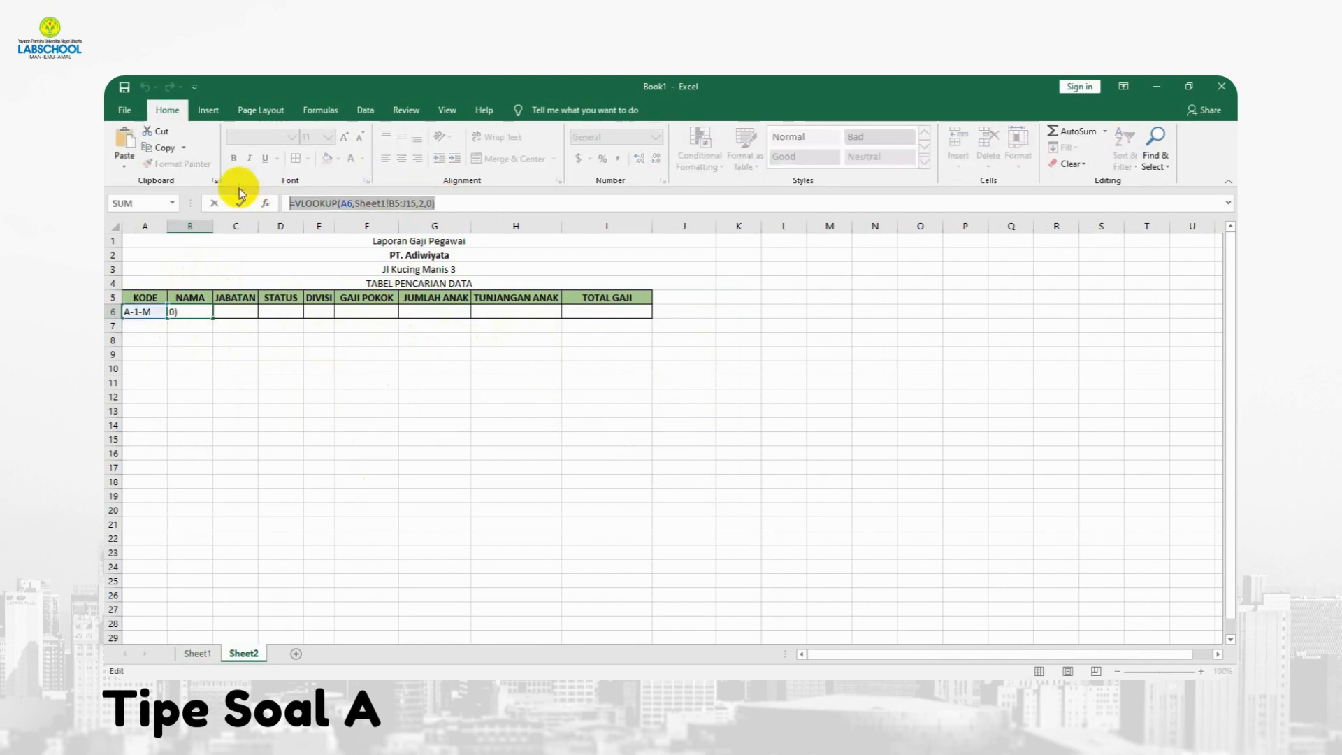
key(Return)
click(246, 311)
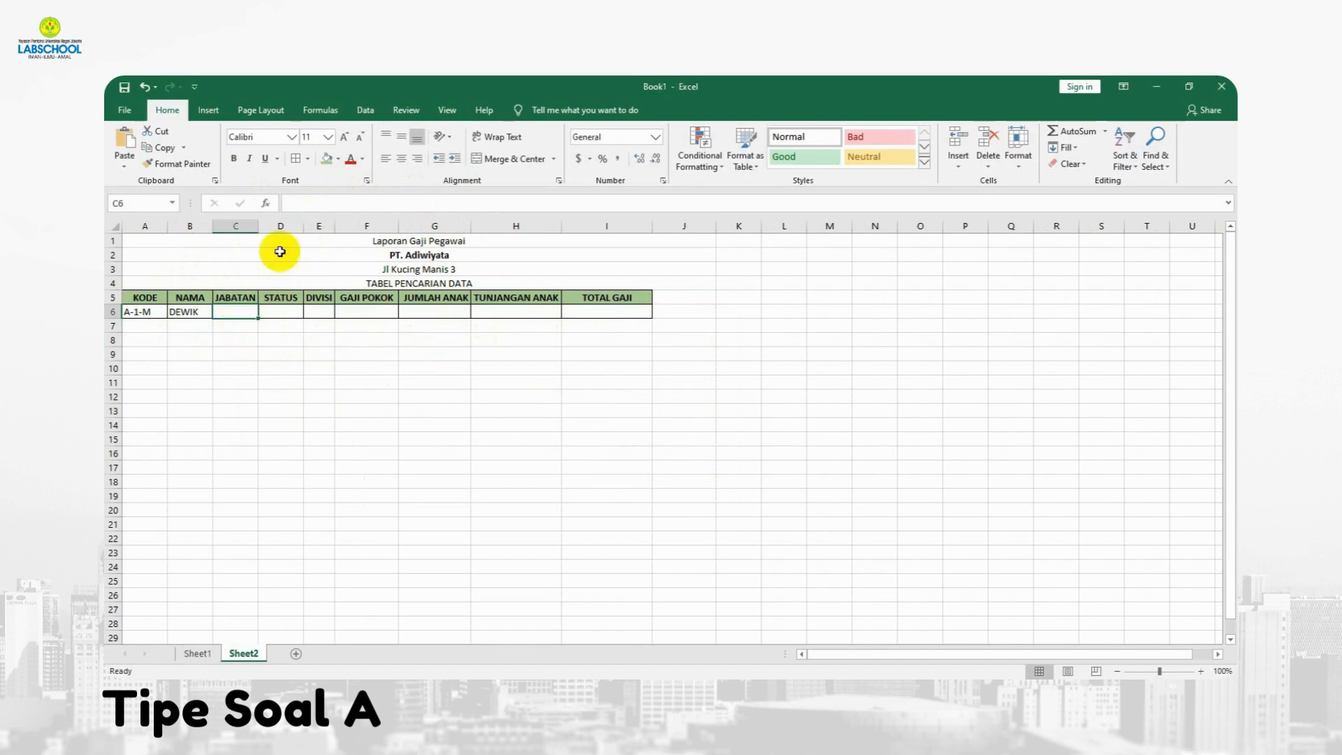
click(299, 204)
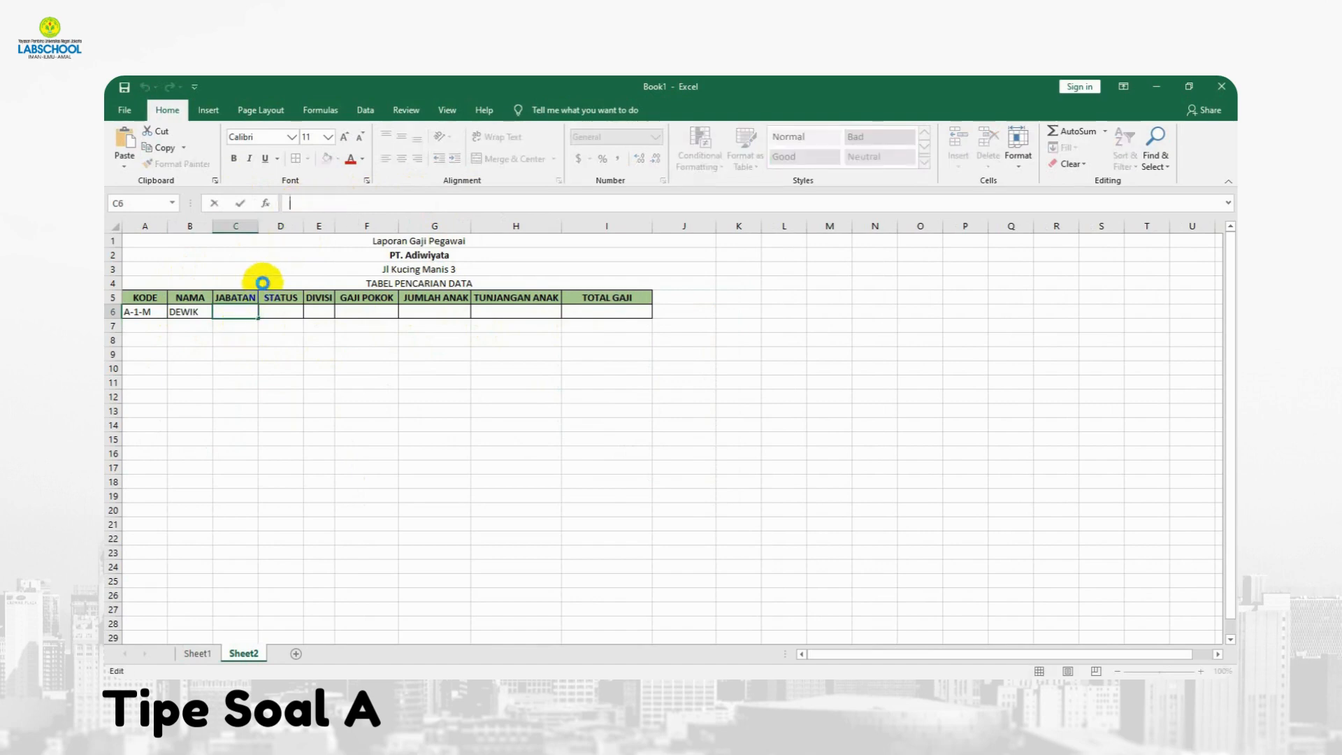
key(ctrl+v)
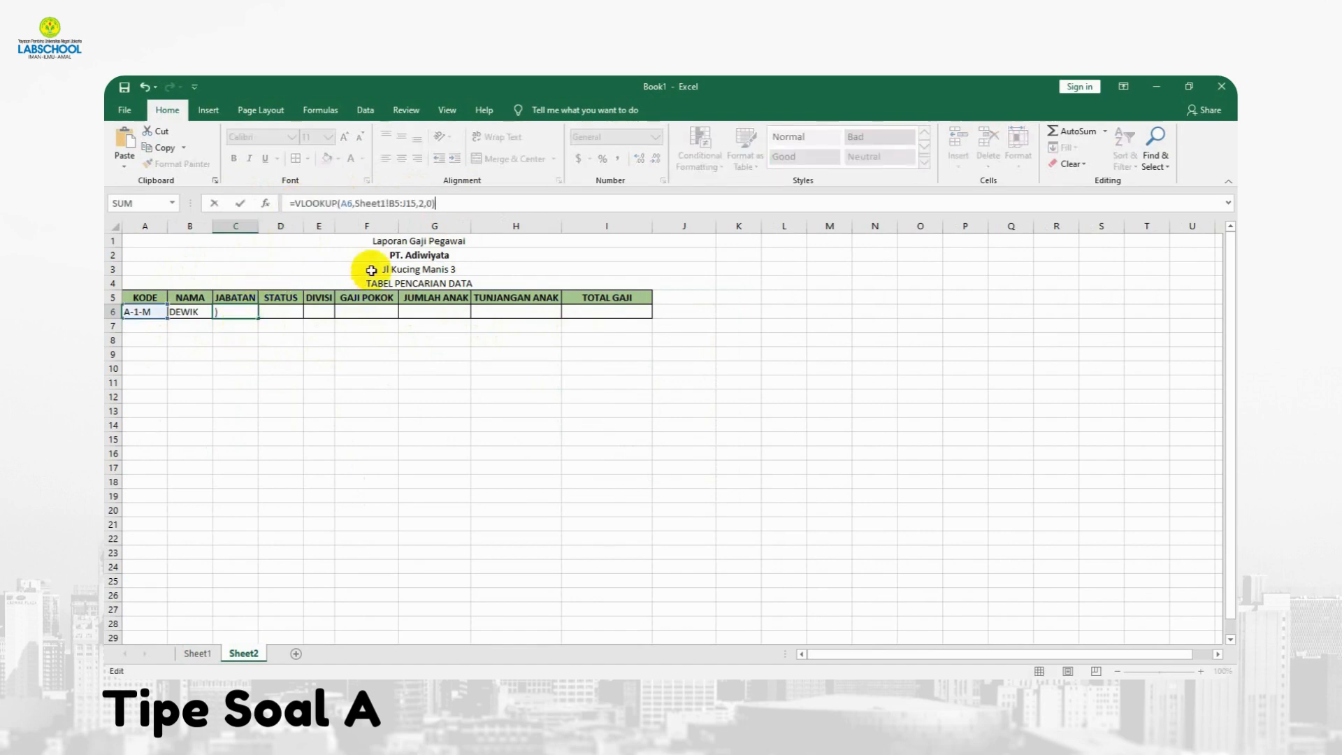
click(422, 203)
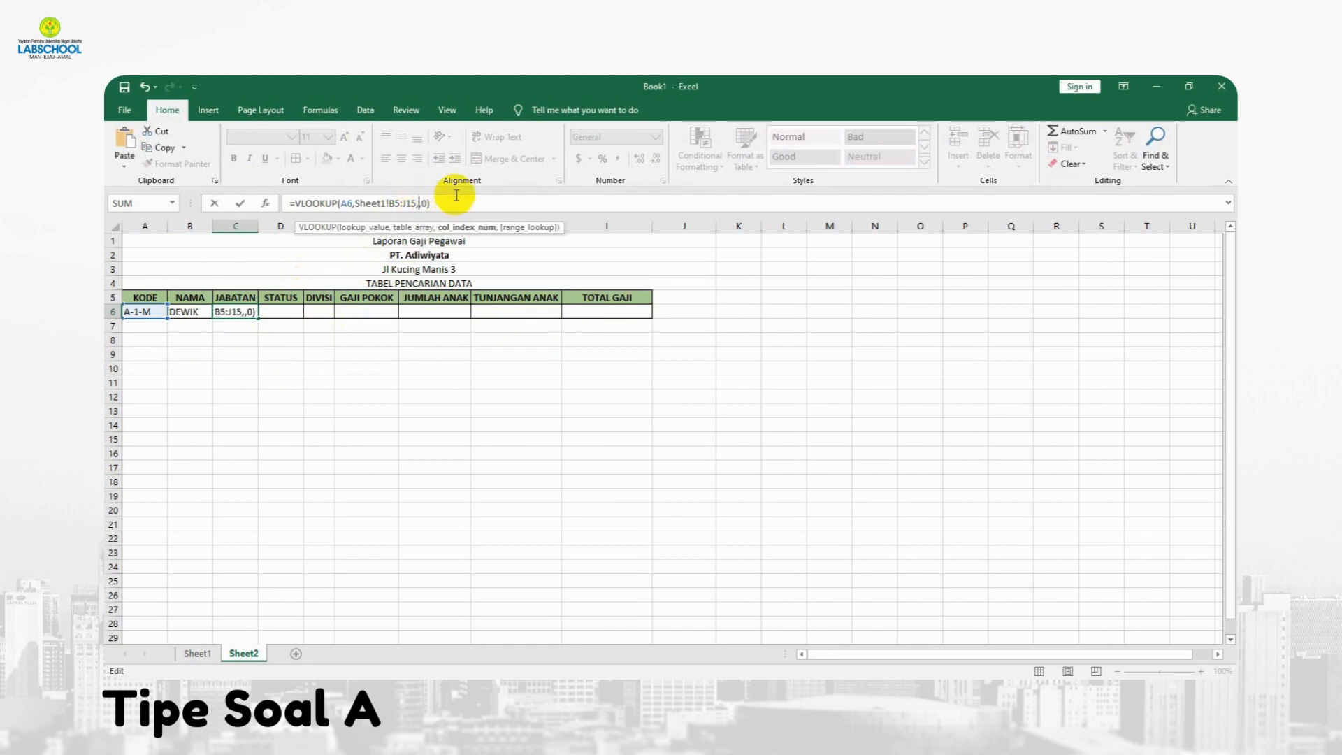
text(3)
key(Return)
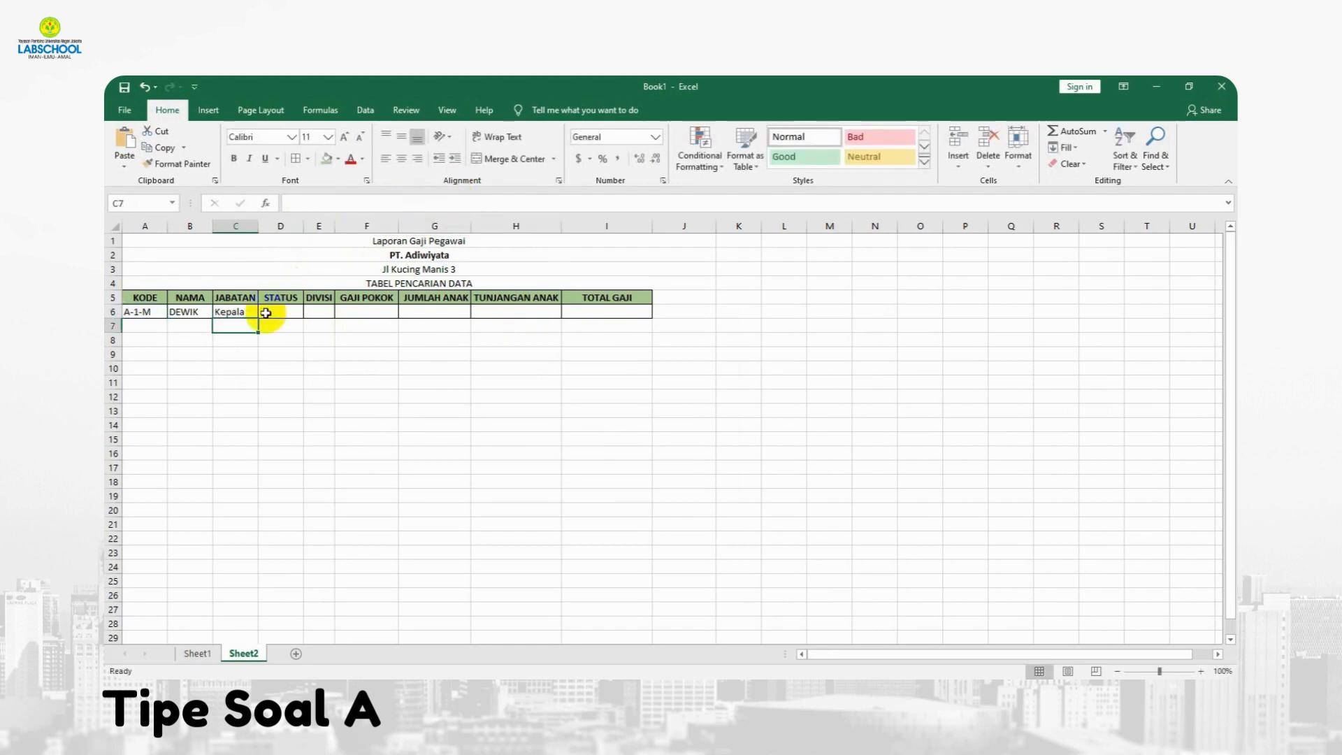
Paste the copied VLOOKUP formula into STATUS cell D6 and change its column index to 4
click(275, 311)
click(383, 203)
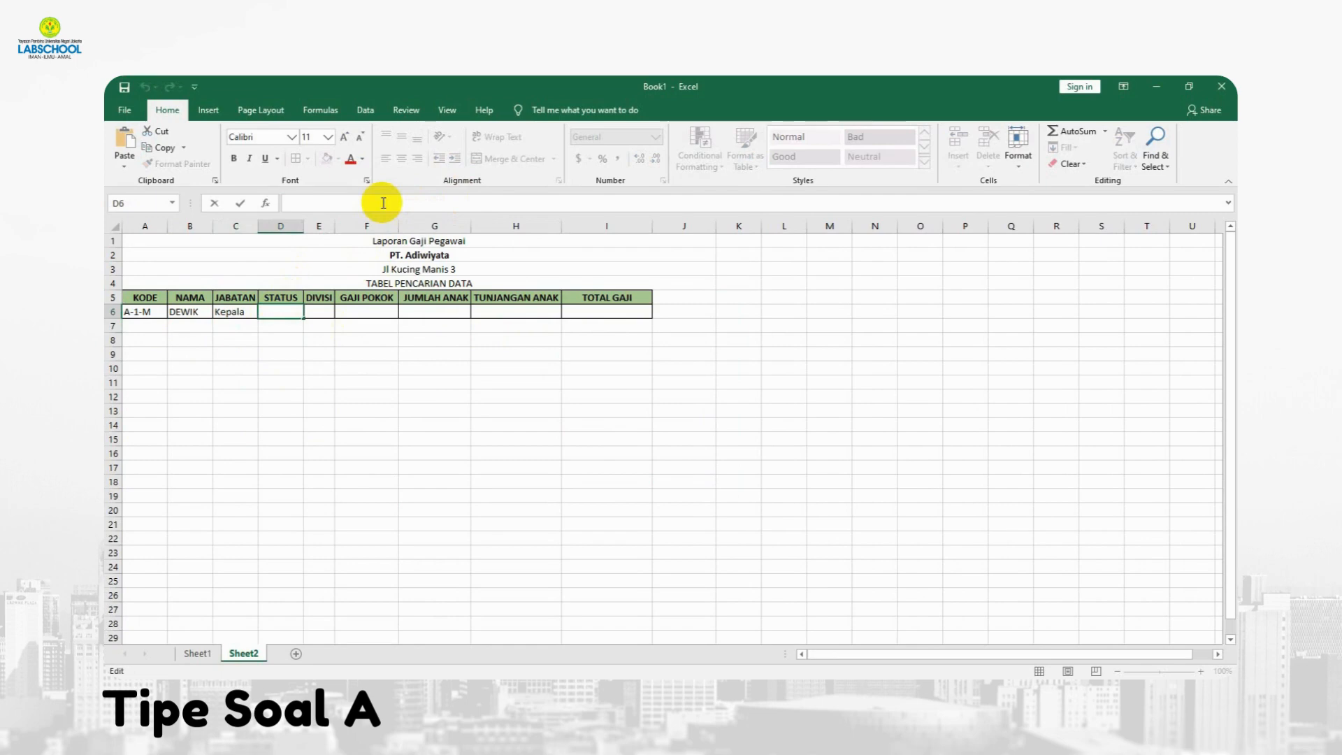
key(ctrl+v)
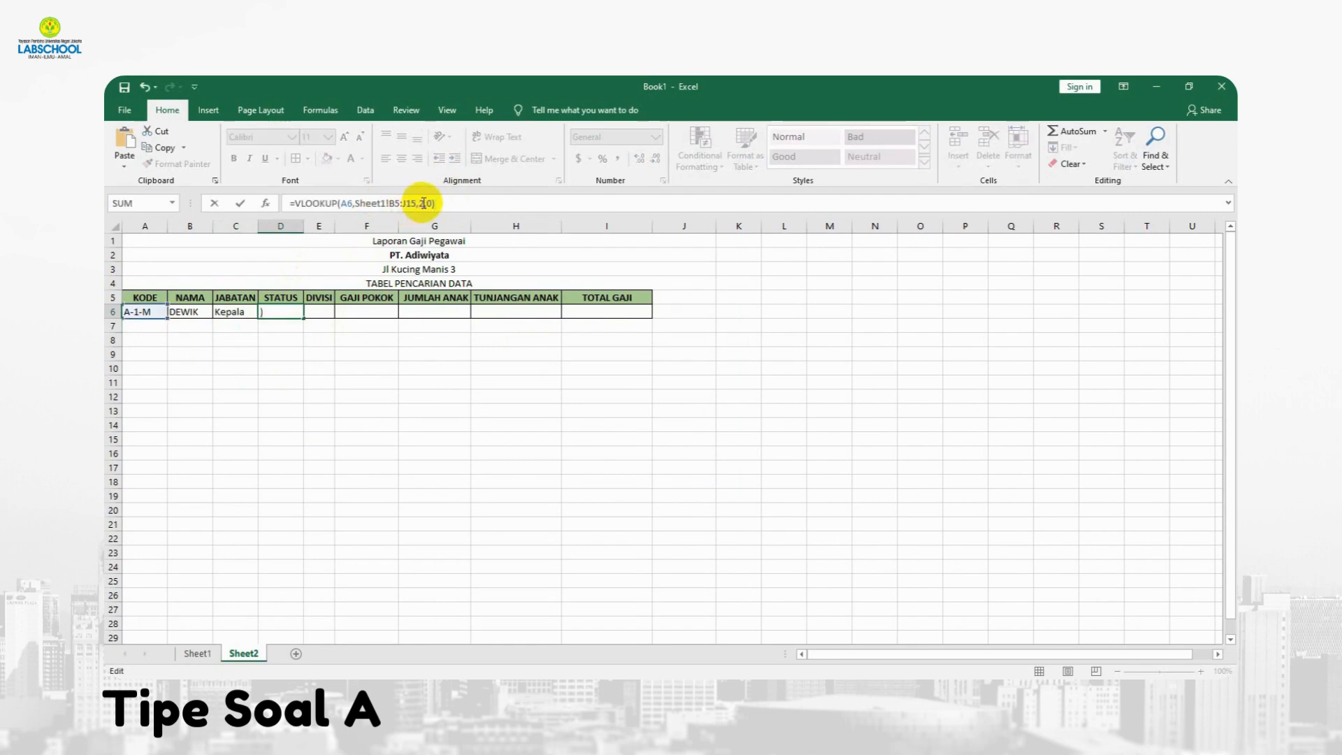
click(426, 203)
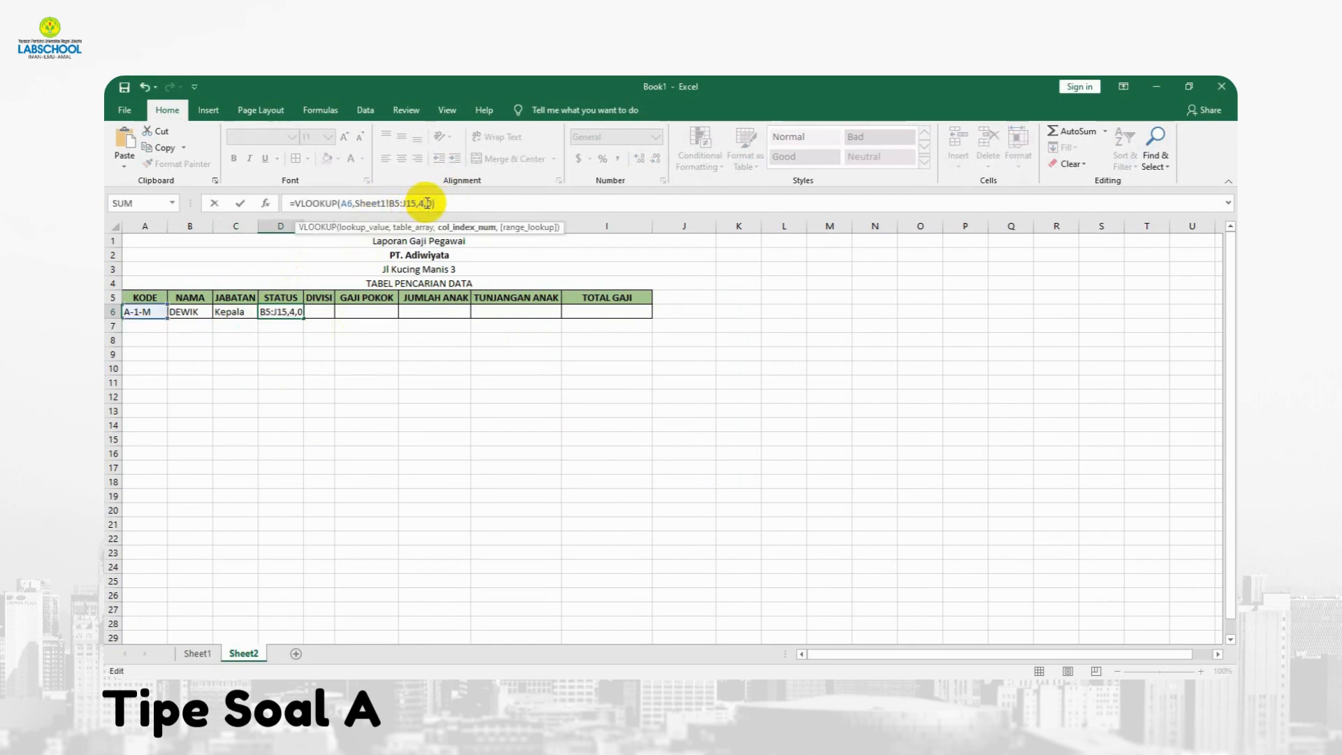
key(Return)
Paste the VLOOKUP formula into DIVISI cell E6 with column index 5 and widen column E to fit its content
click(323, 312)
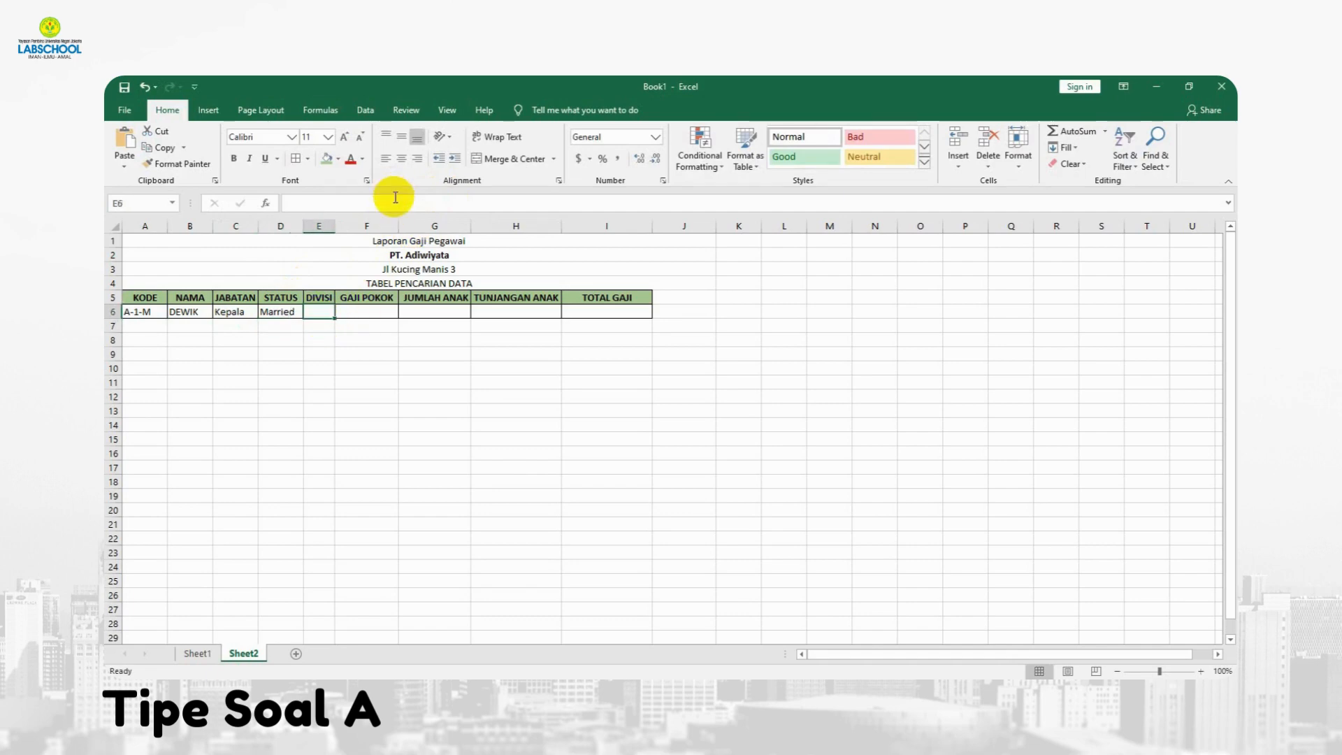
click(395, 202)
key(ctrl+v)
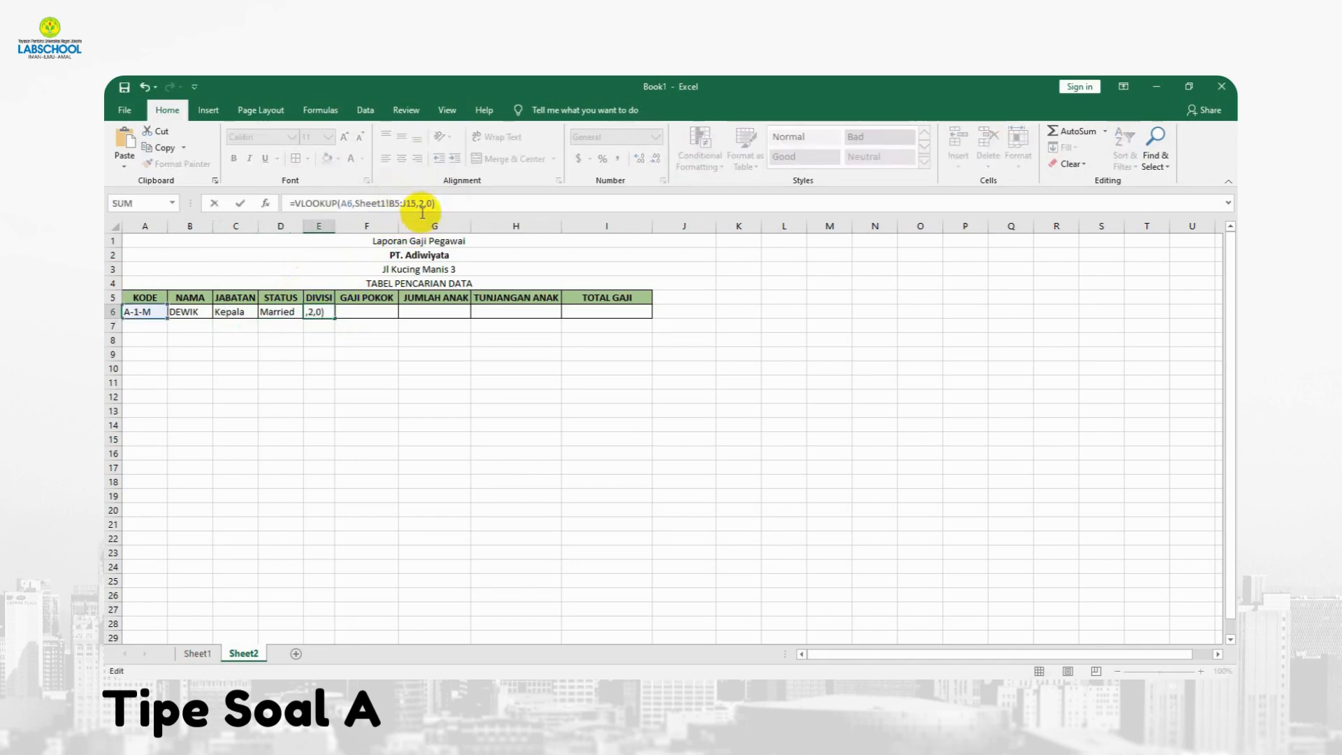
click(420, 203)
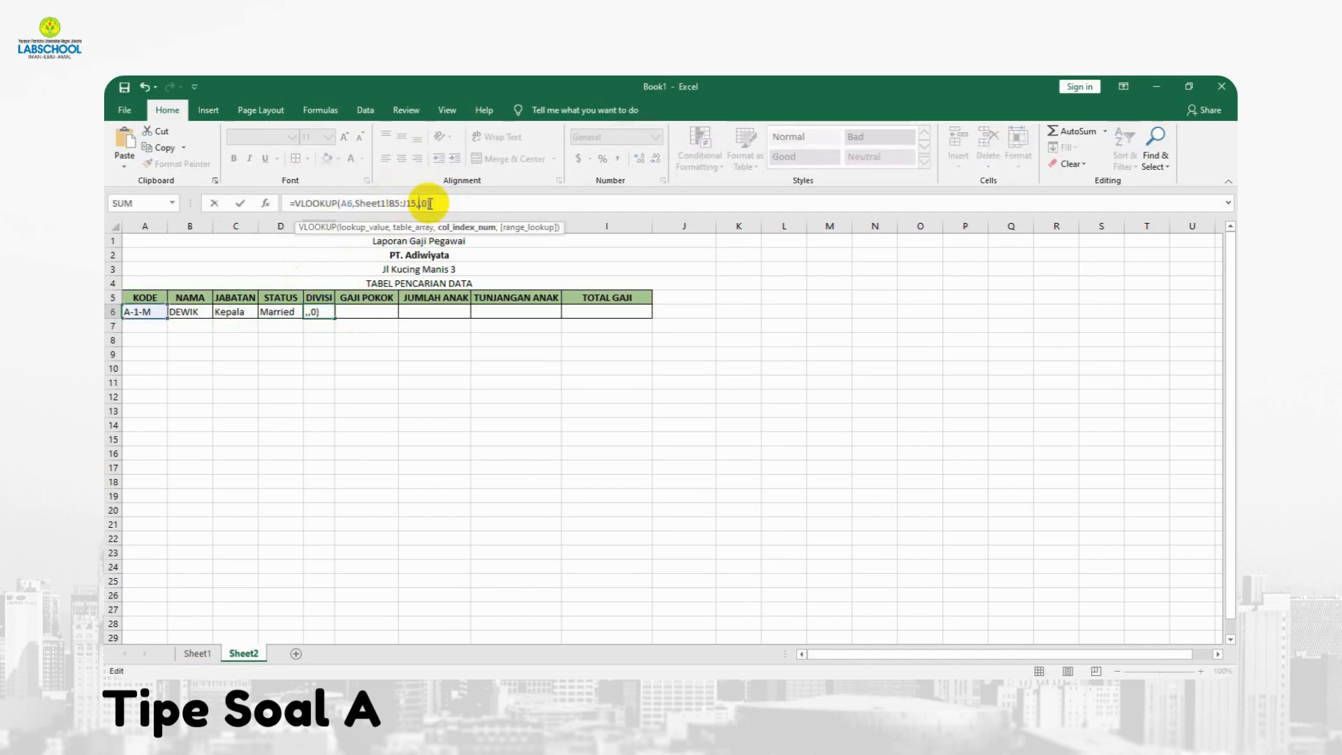
text(5)
key(Return)
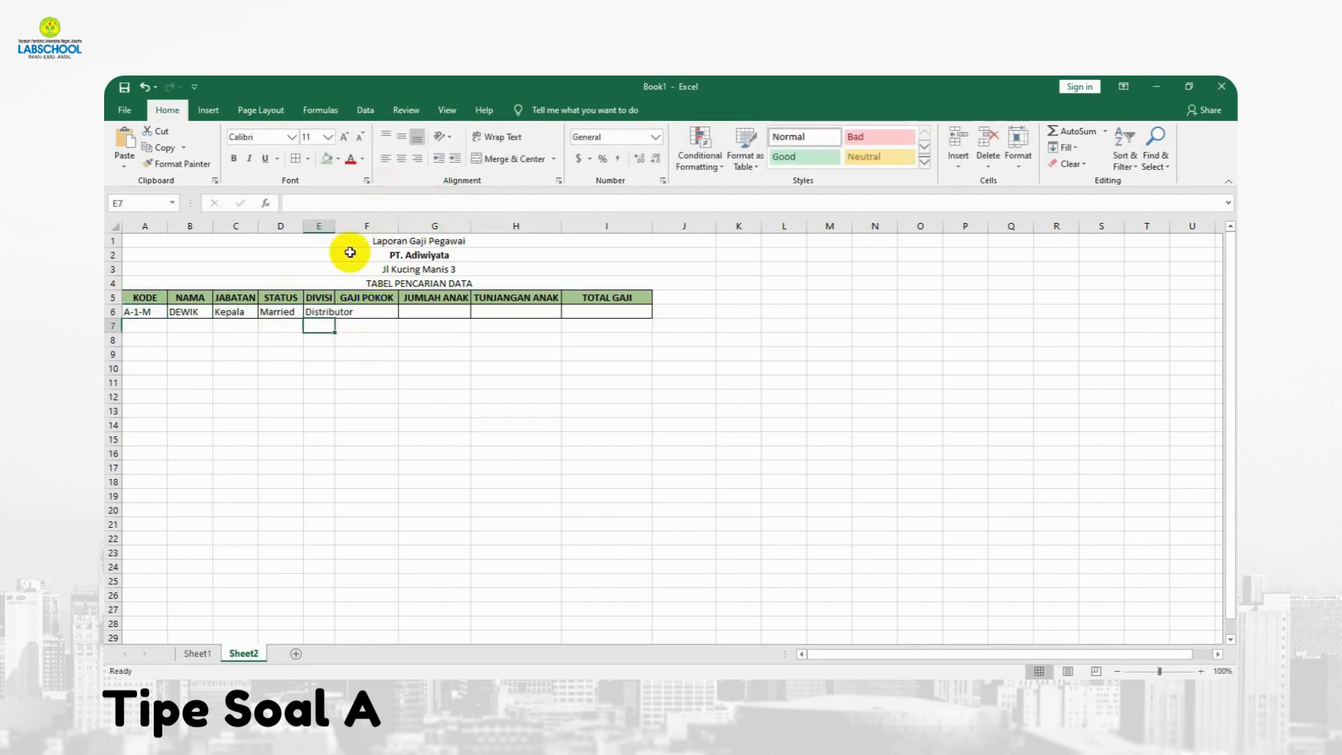
drag(339, 227, 363, 225)
Paste the VLOOKUP formula into GAJI POKOK cell F6 and change its column index to 6
click(395, 312)
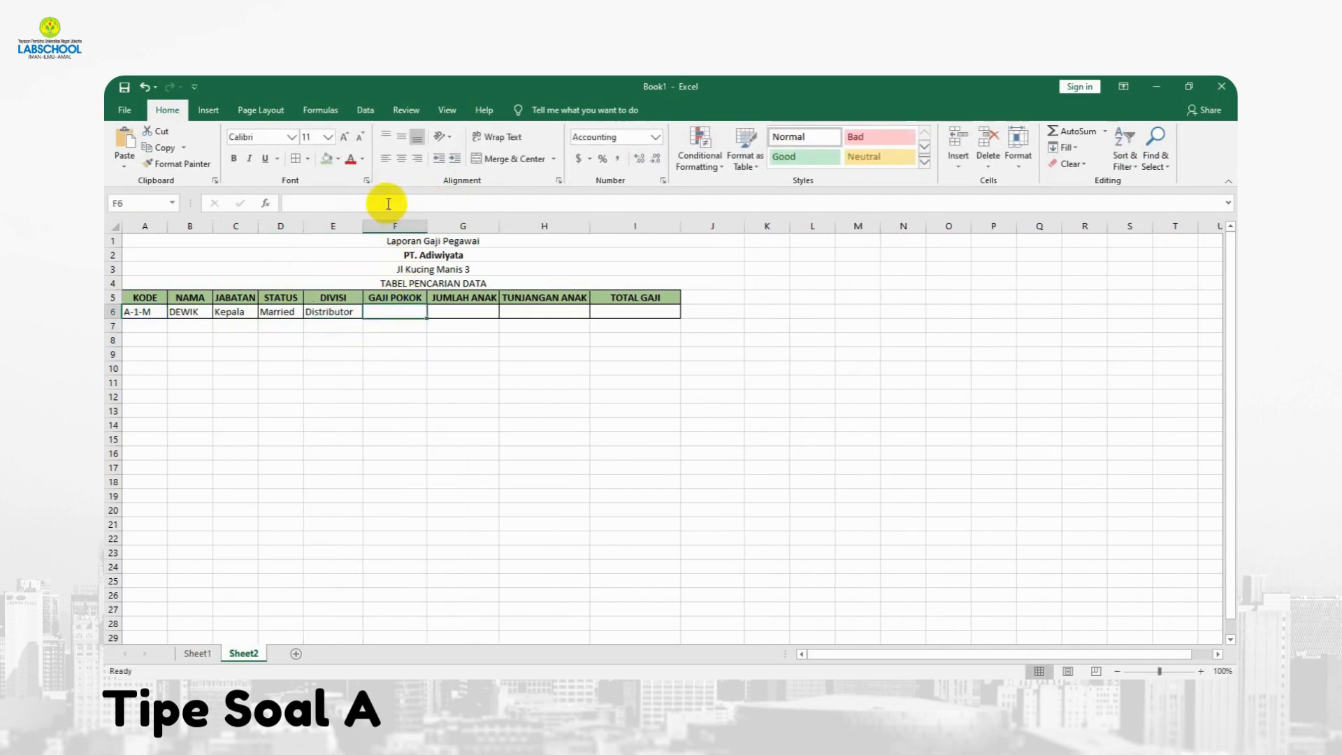
click(388, 203)
key(ctrl+v)
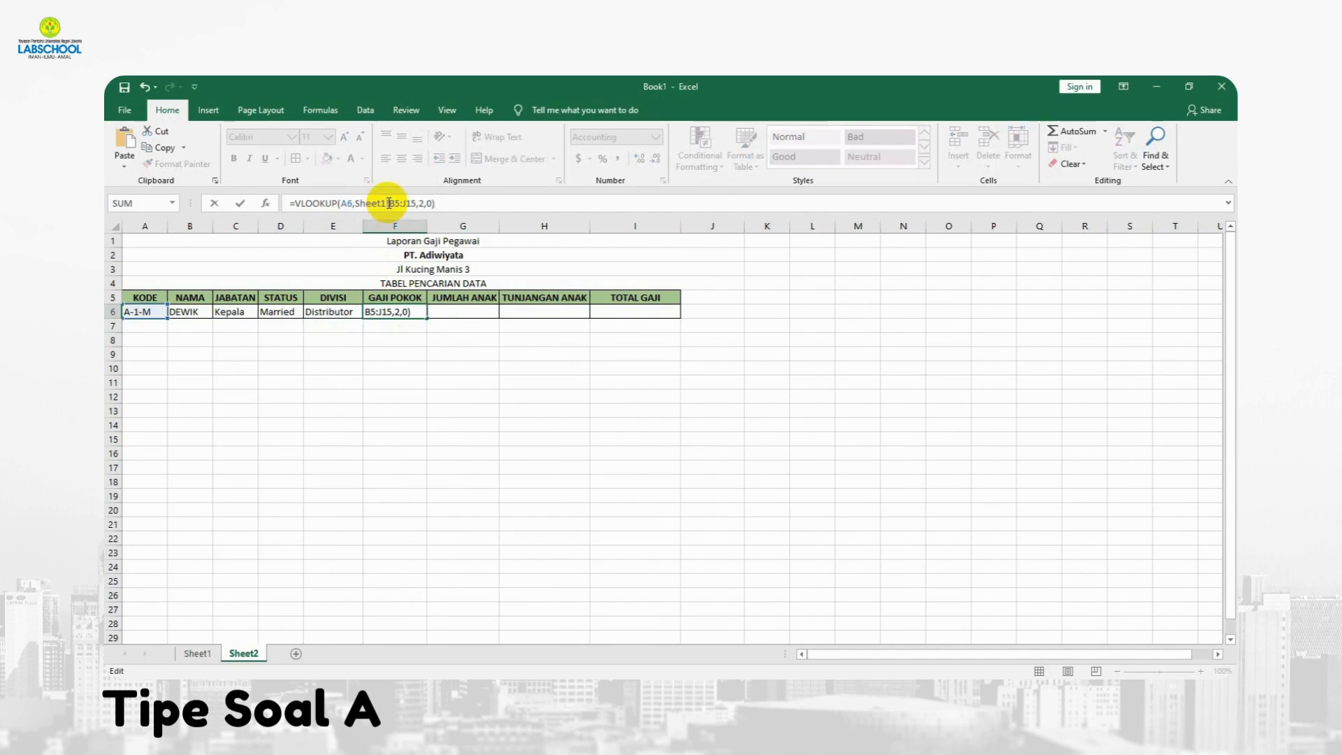
click(422, 203)
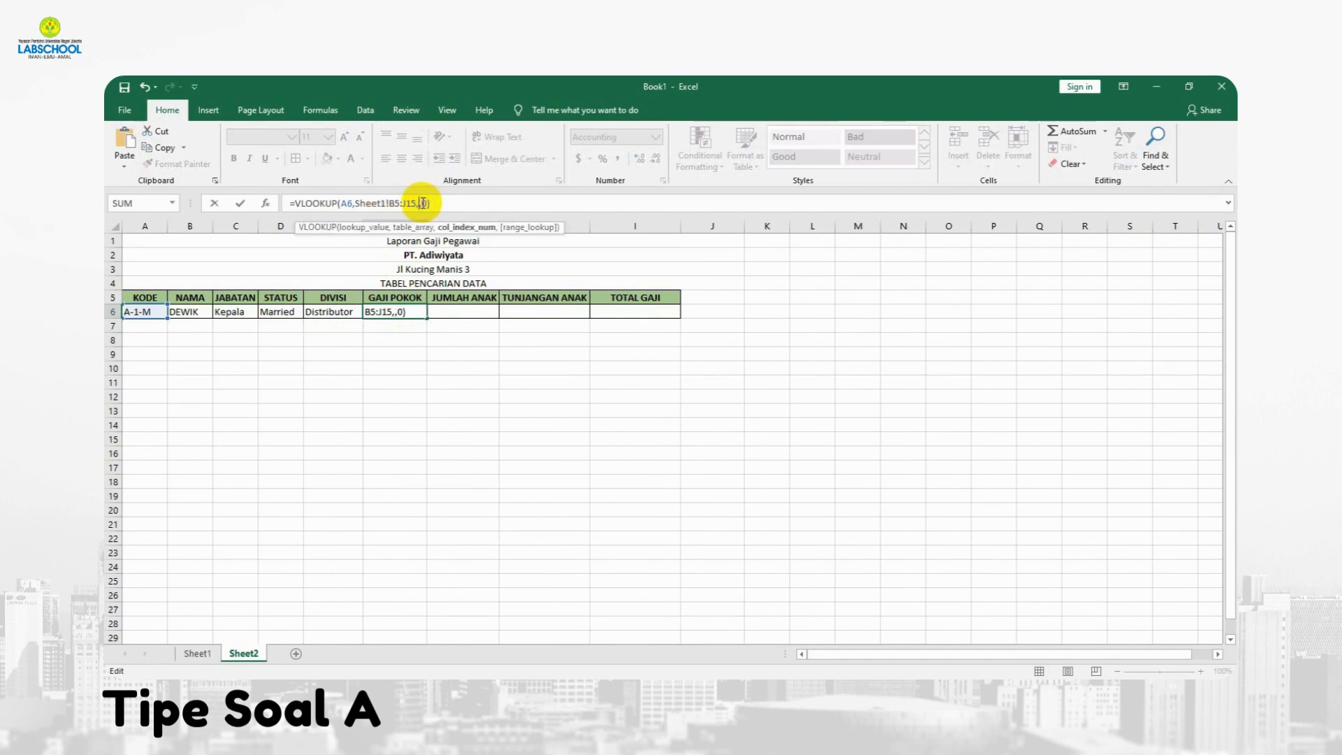
key(Return)
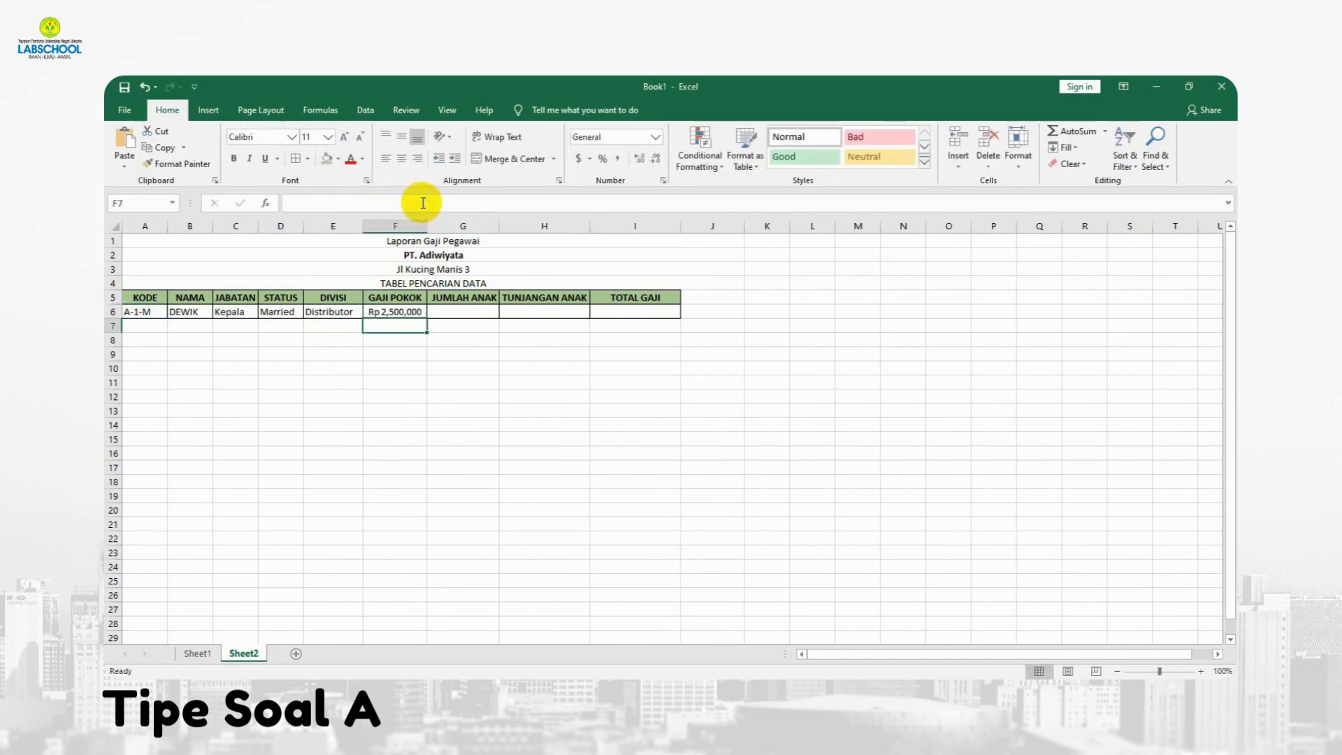
Paste the VLOOKUP formula into G6 and change its column index to return the JUMLAH ANAK column of Sheet1
click(463, 311)
click(429, 203)
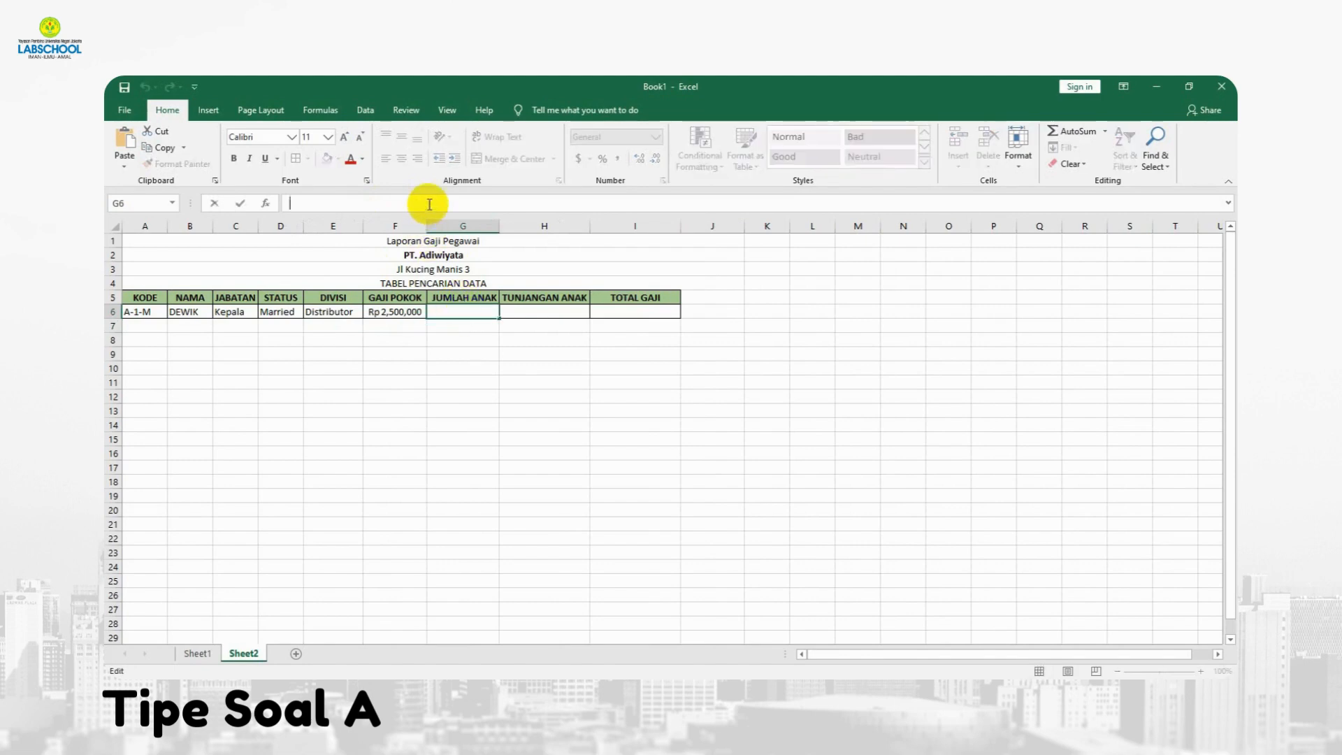
key(ctrl+v)
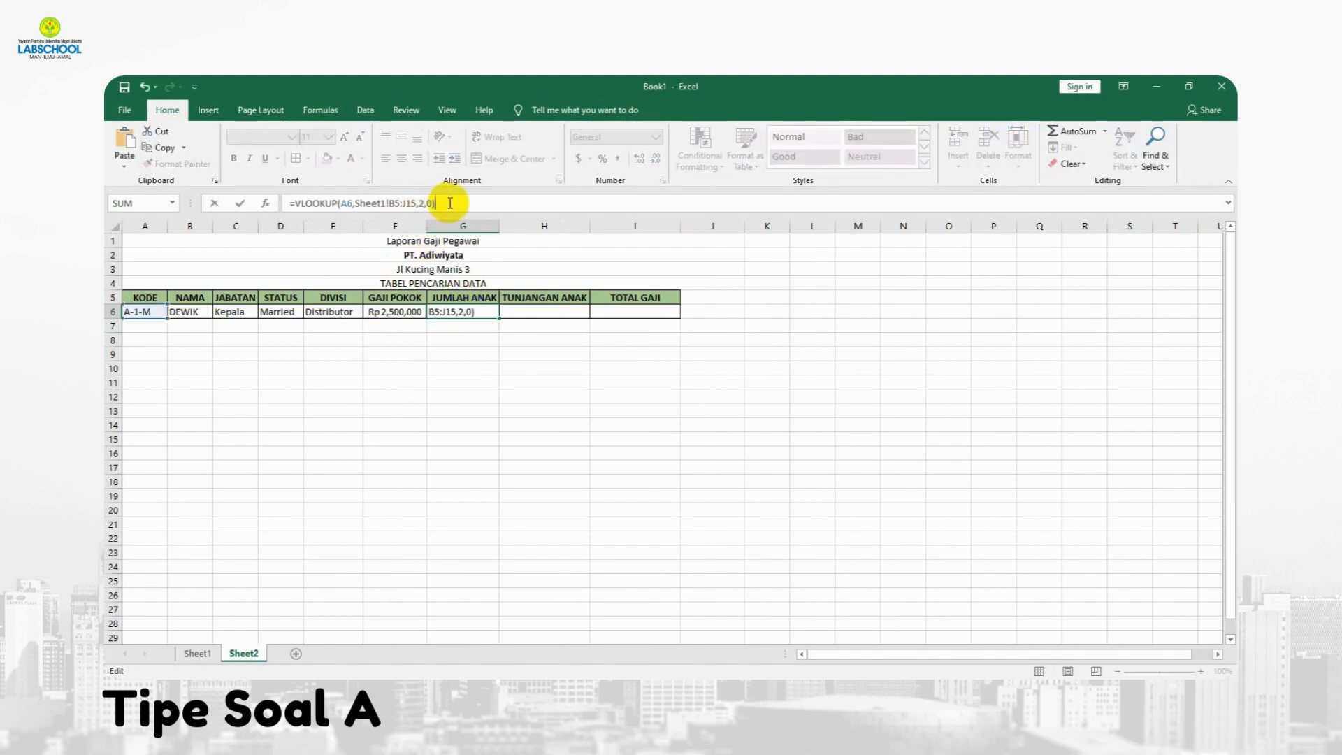
key(Left)
key(Left)
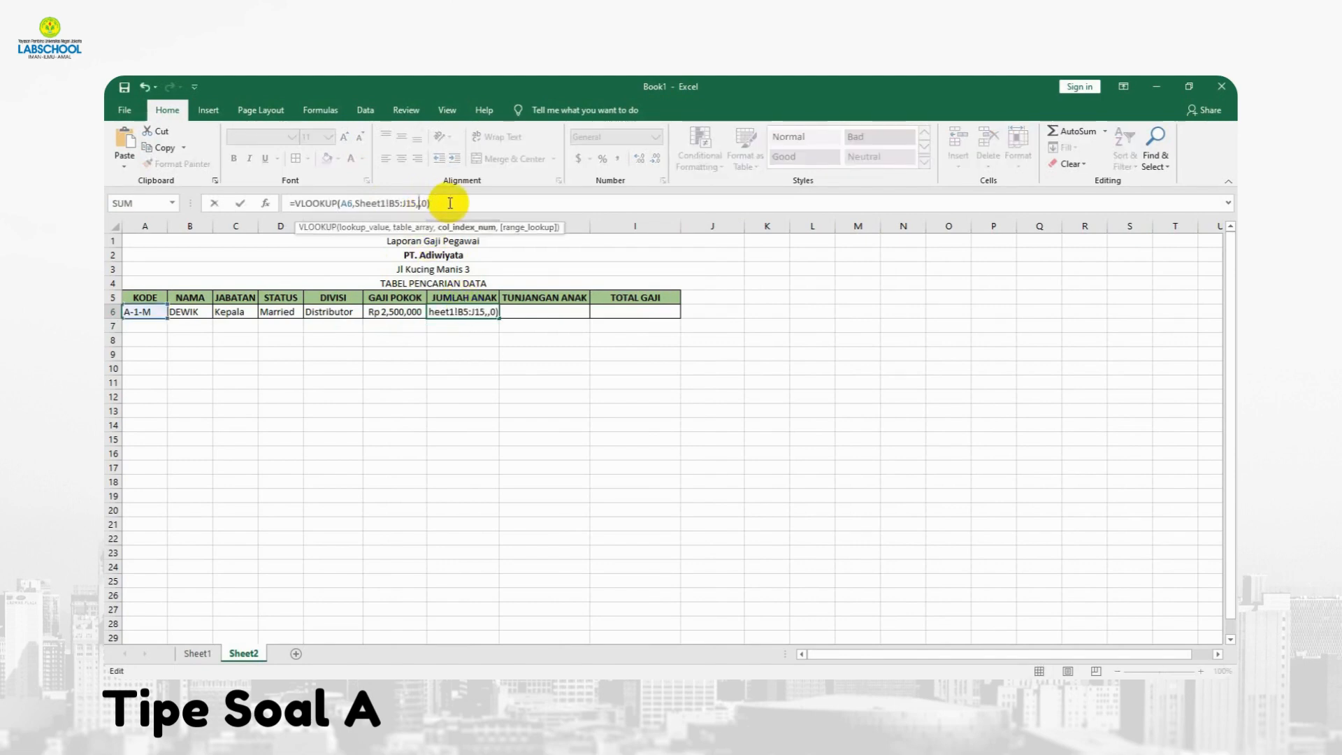
key(Return)
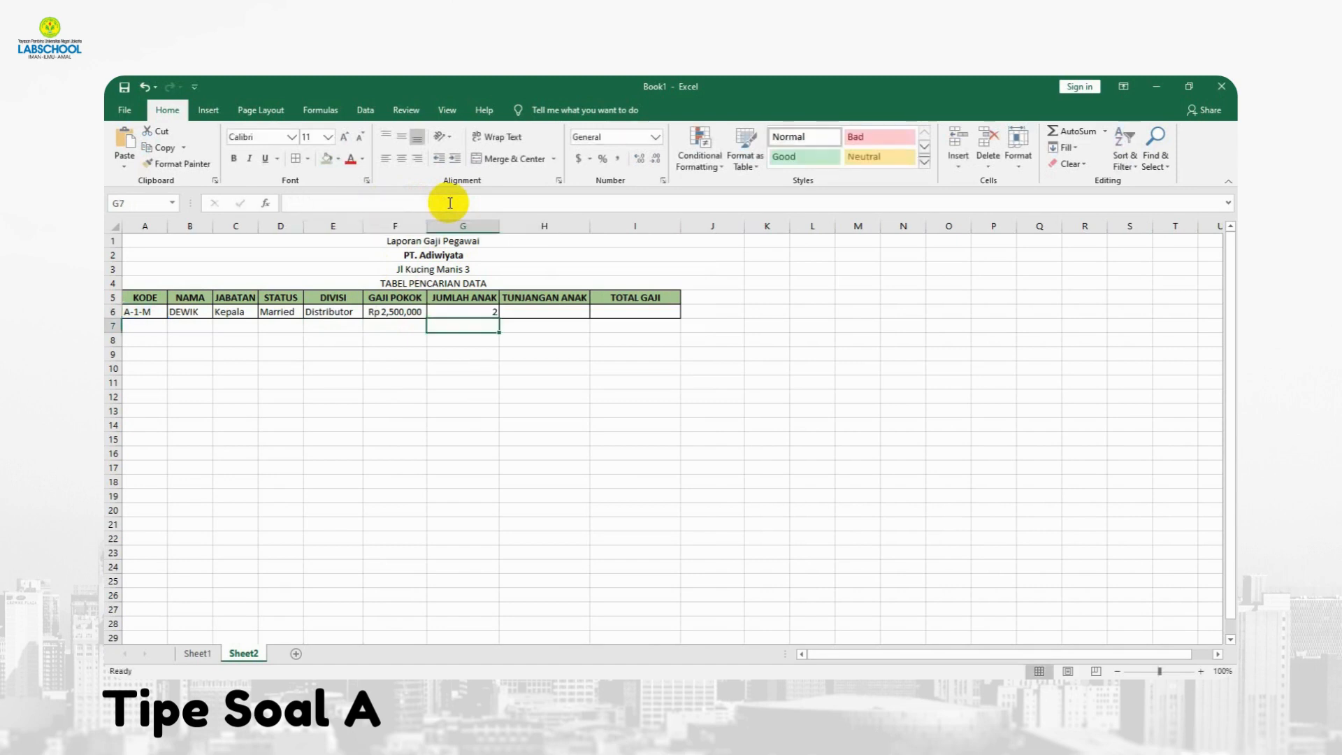
Paste the VLOOKUP formula into TUNJANGAN ANAK cell H6 and change its column index to 8
click(527, 311)
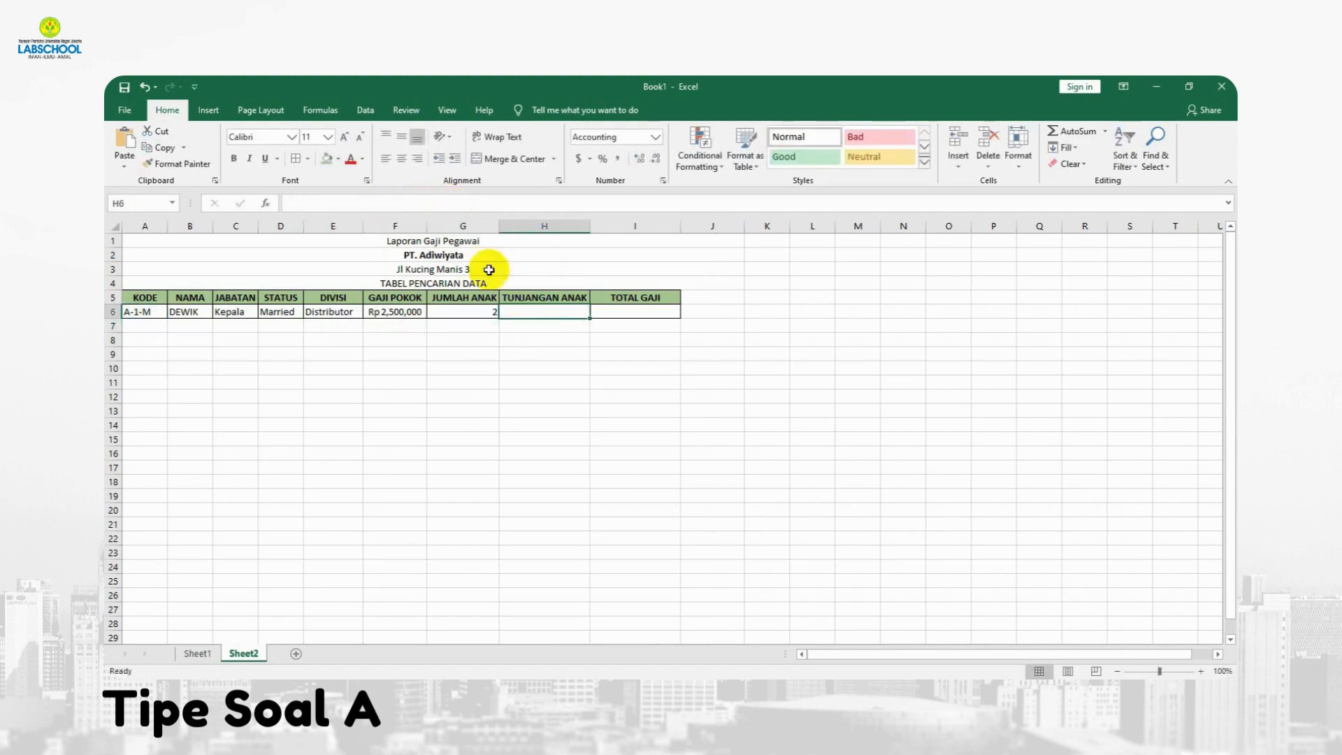
click(479, 203)
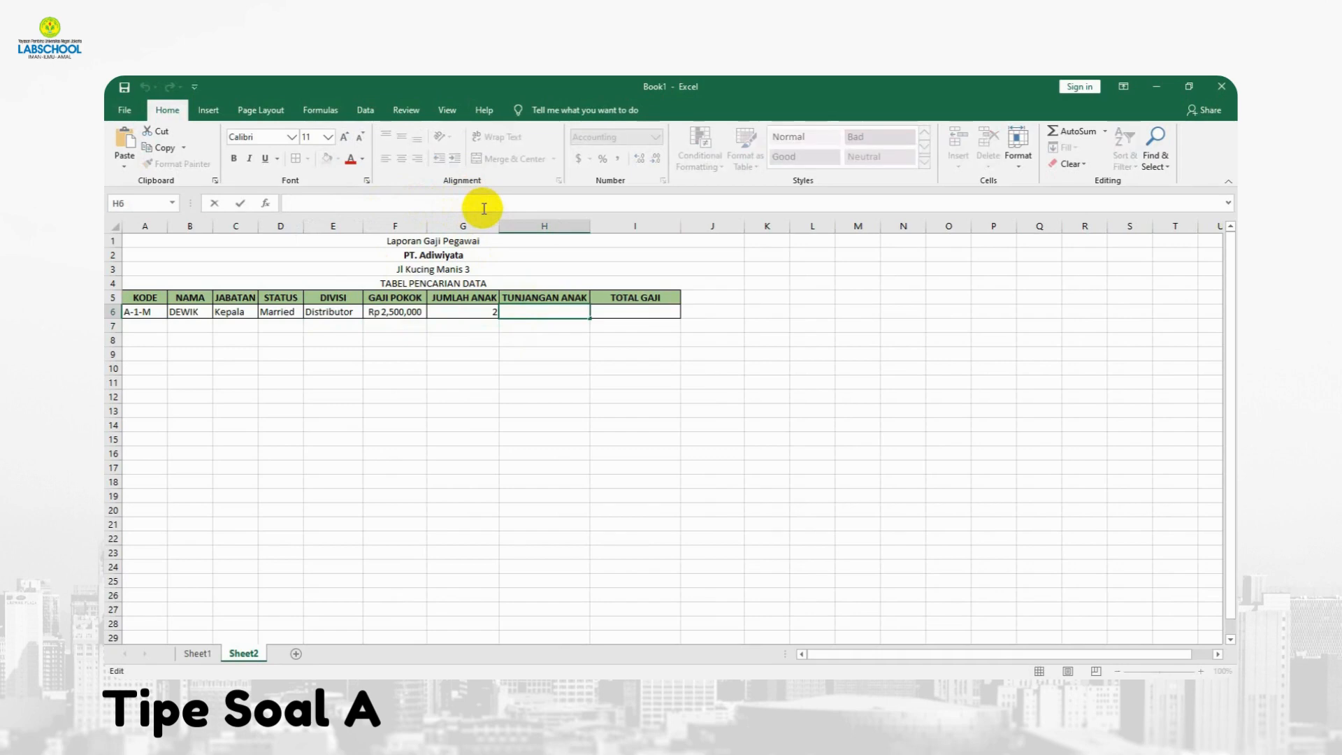
key(ctrl+v)
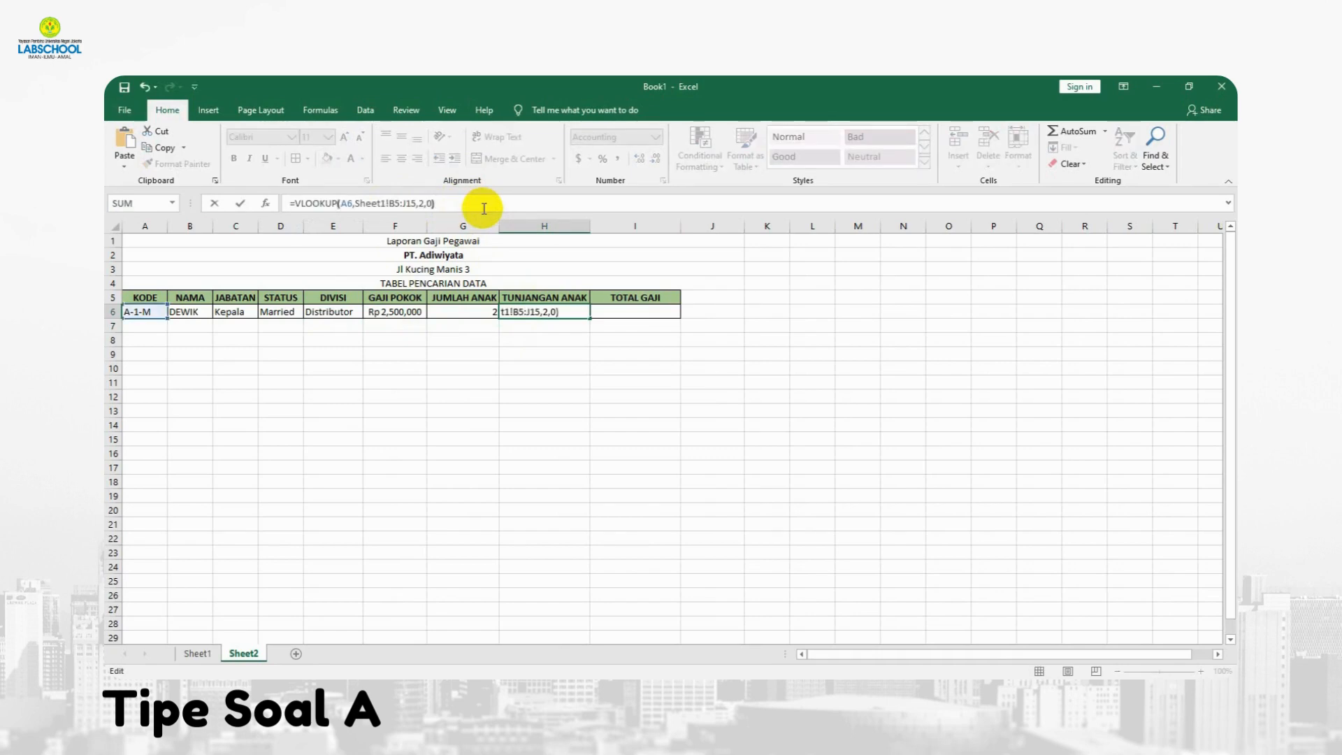
key(Left)
key(Left)
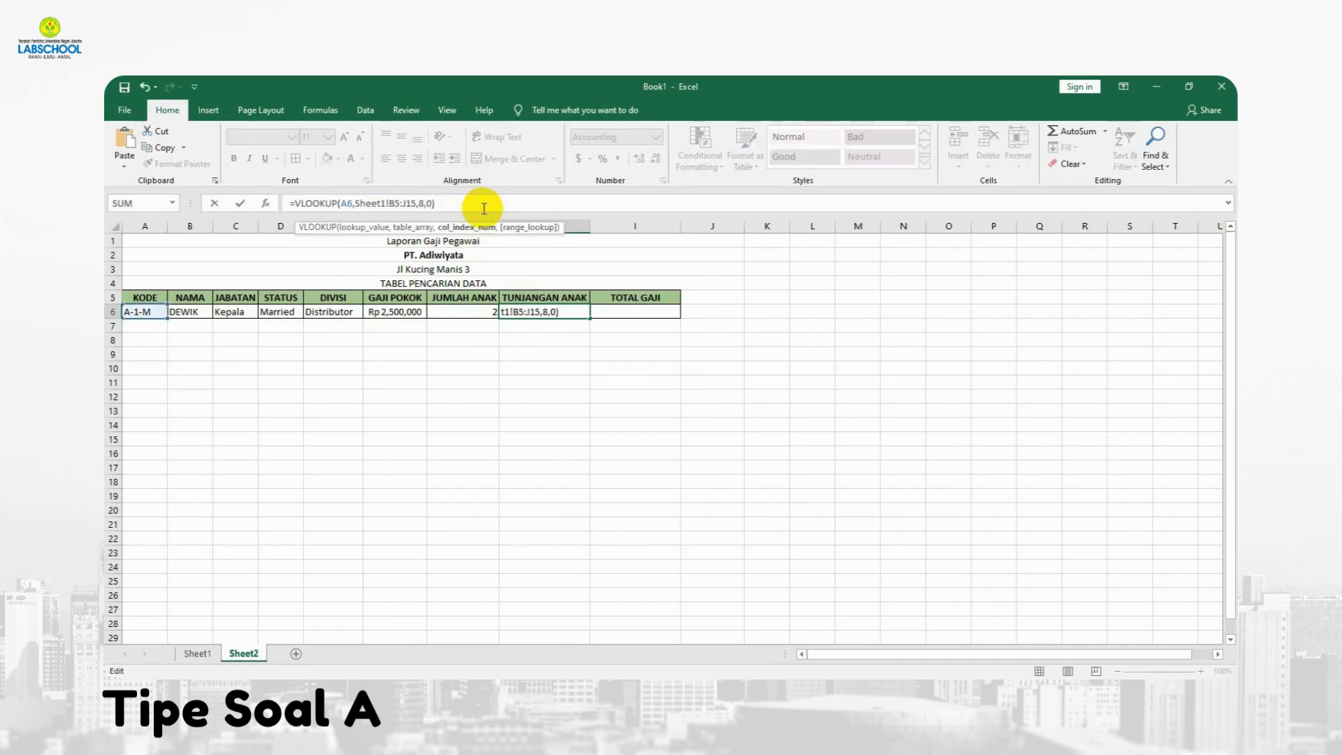
key(Return)
Paste the VLOOKUP formula into I6 and change its column index to return the TOTAL GAJI column of Sheet1
click(653, 312)
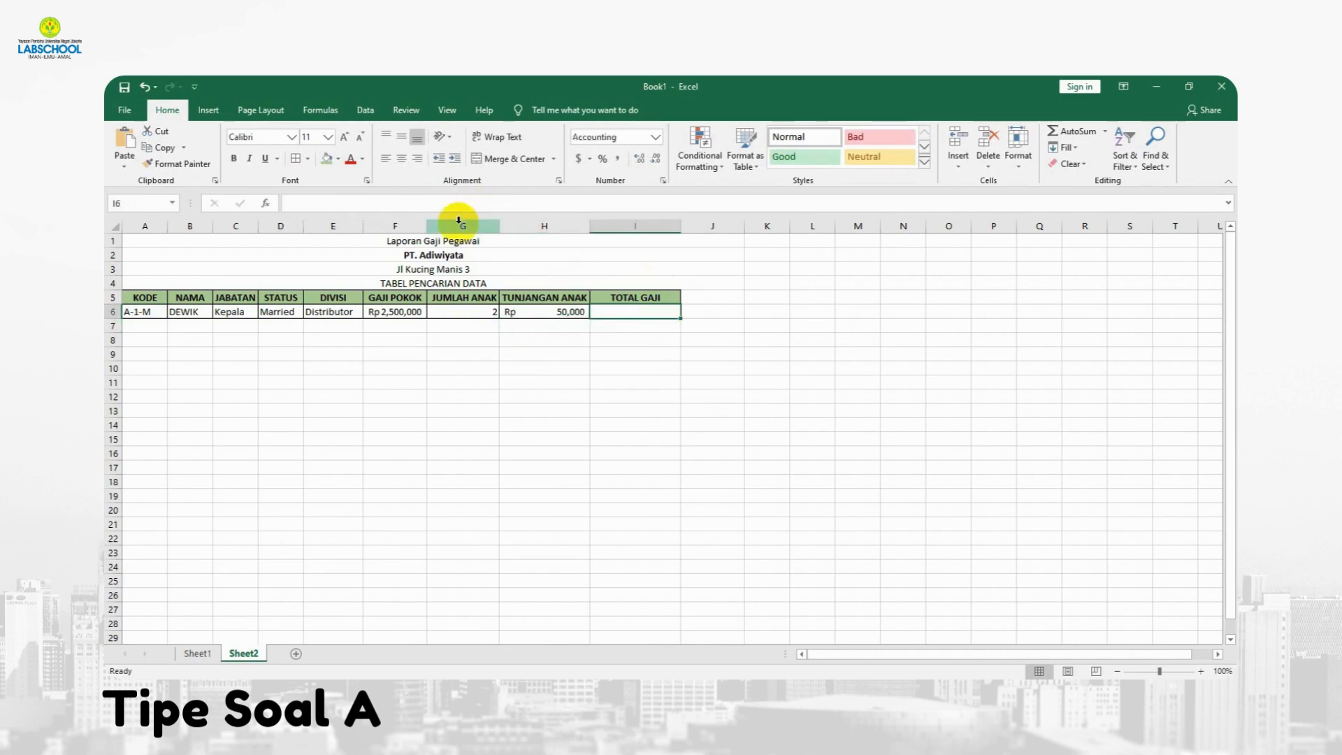
click(425, 203)
text(=VLOOKUP(A6,Sheet1!B5:J15,2,0))
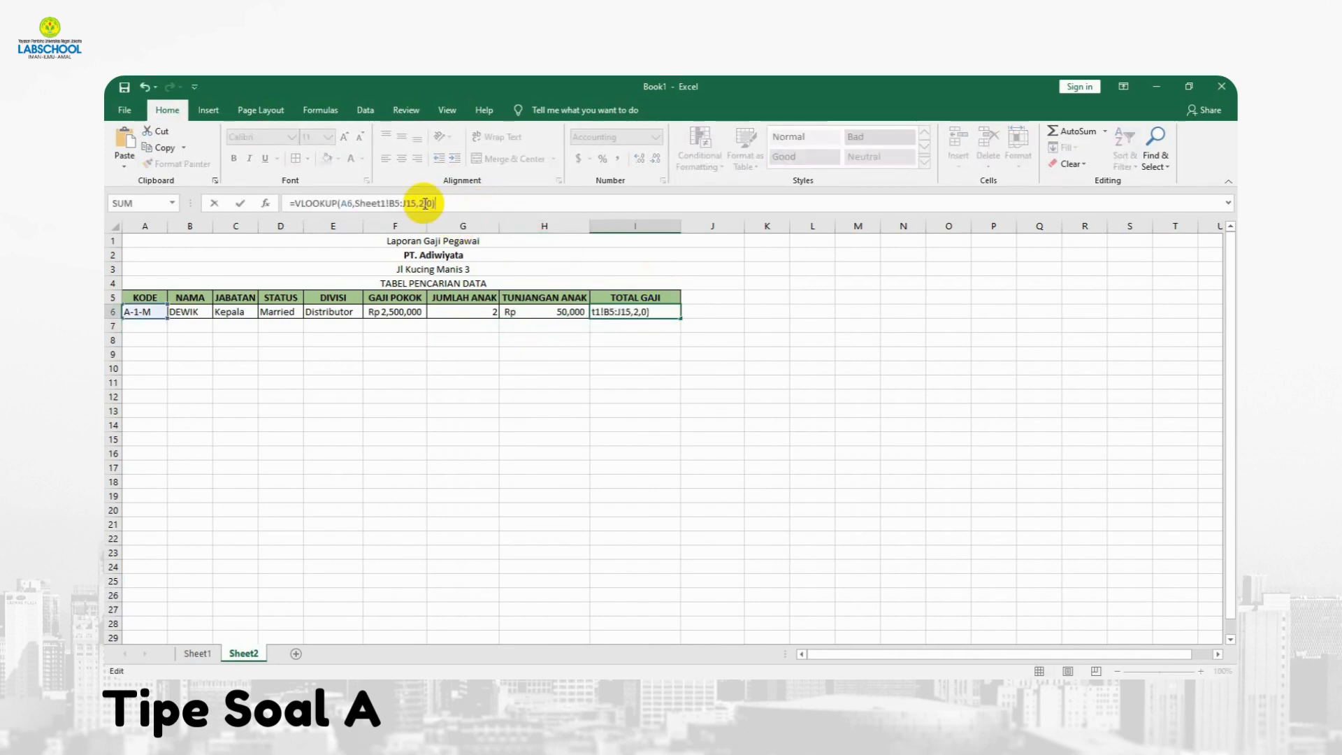
click(424, 204)
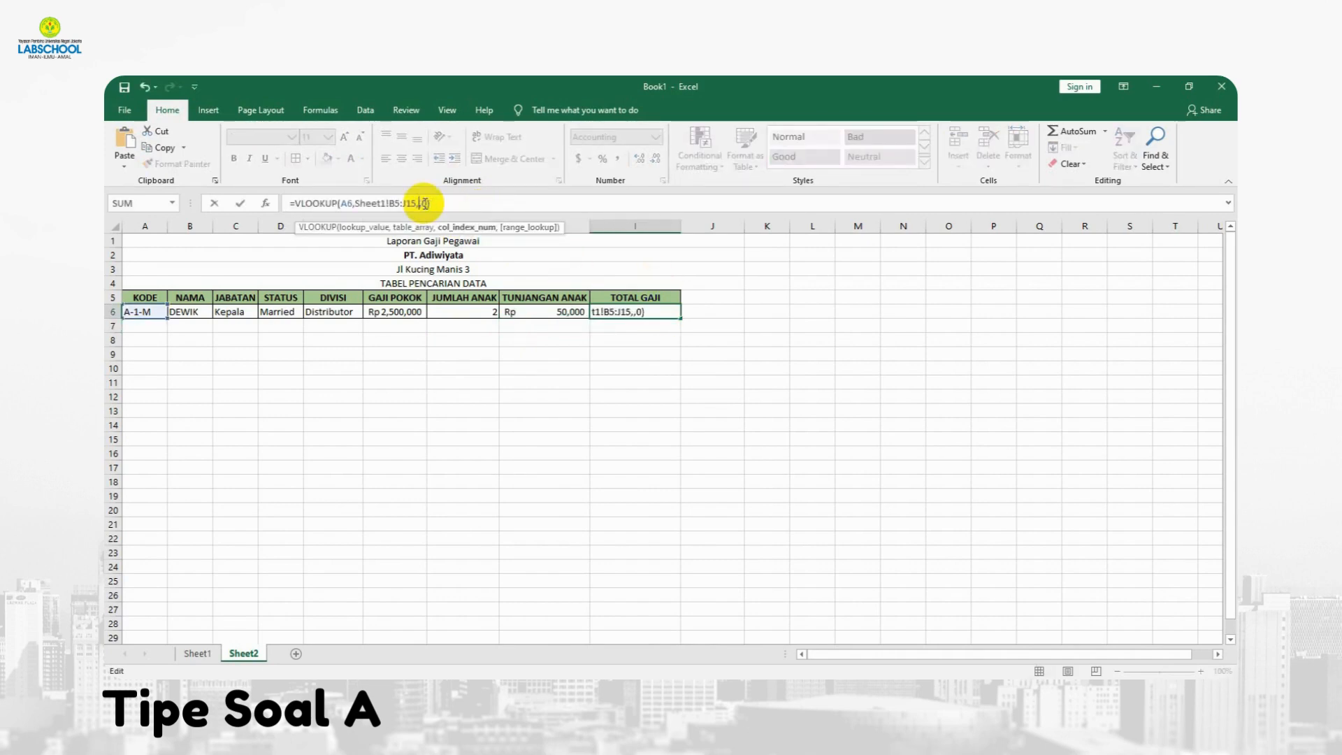
key(Return)
click(469, 381)
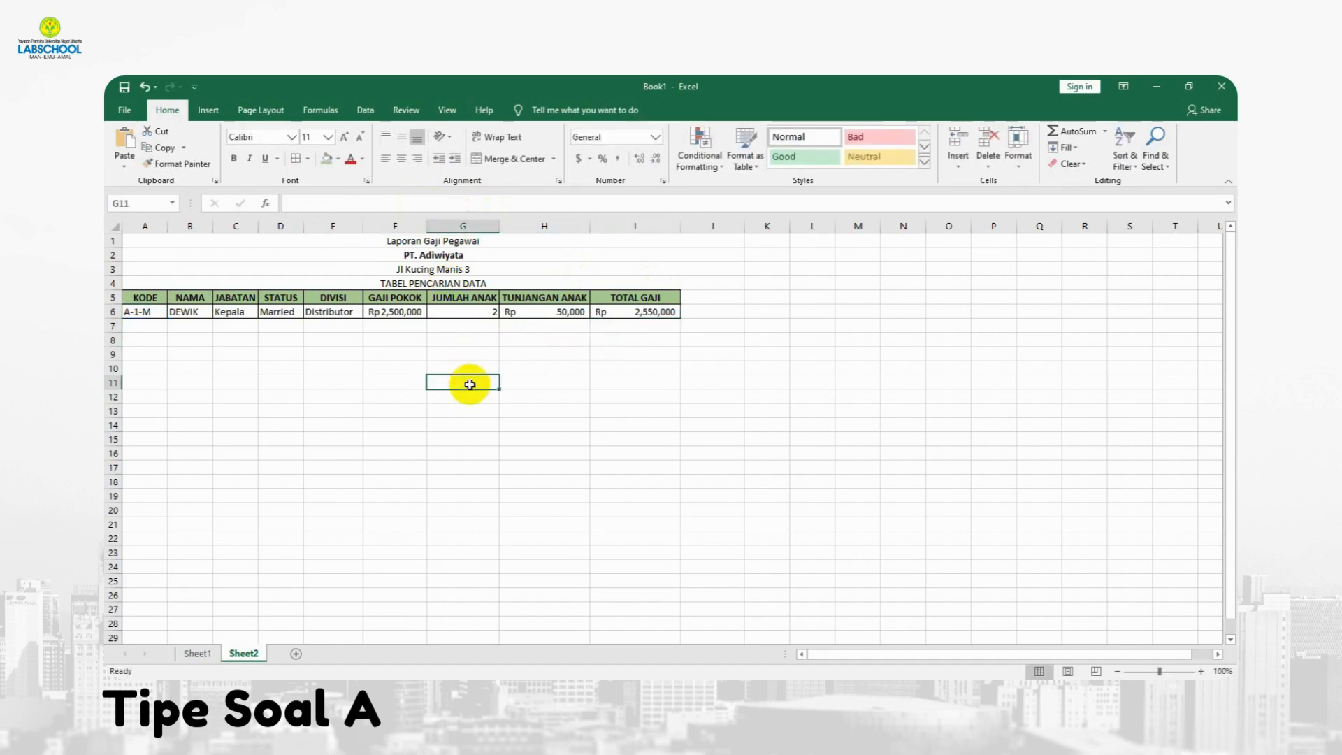
click(218, 327)
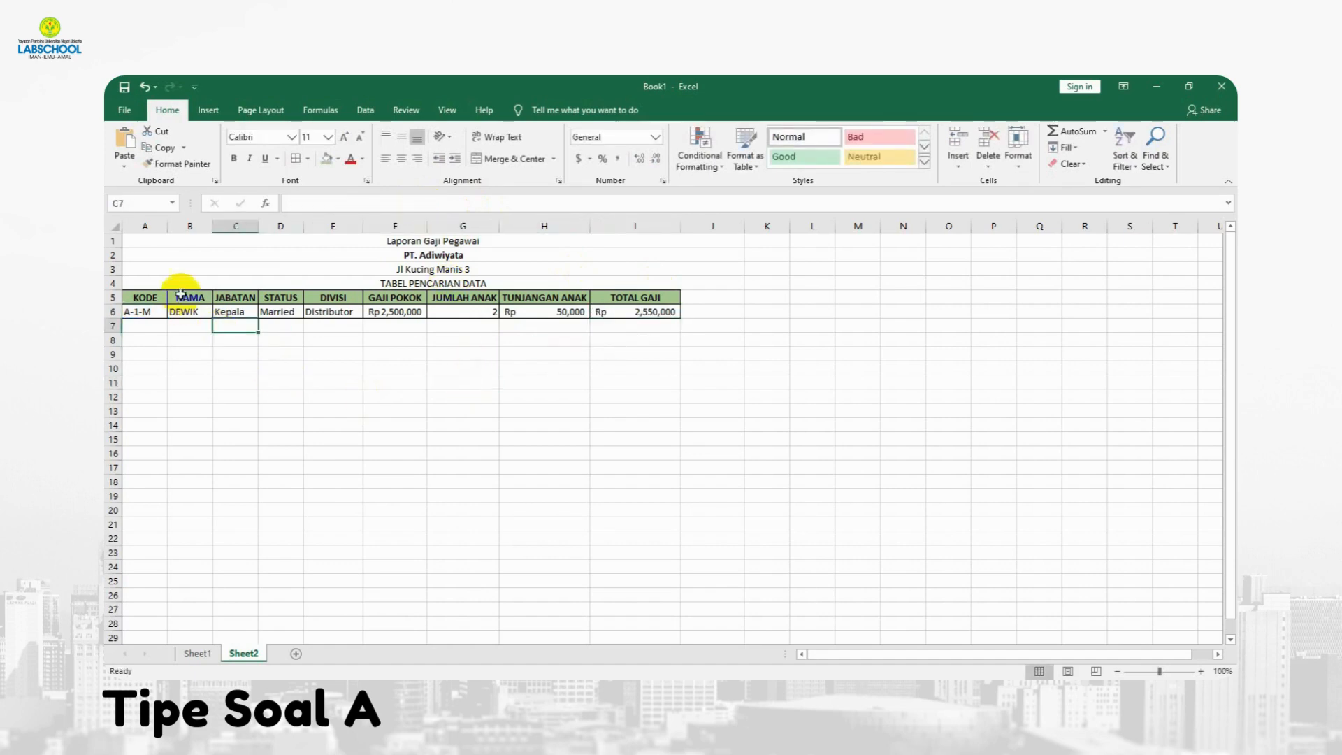
click(479, 426)
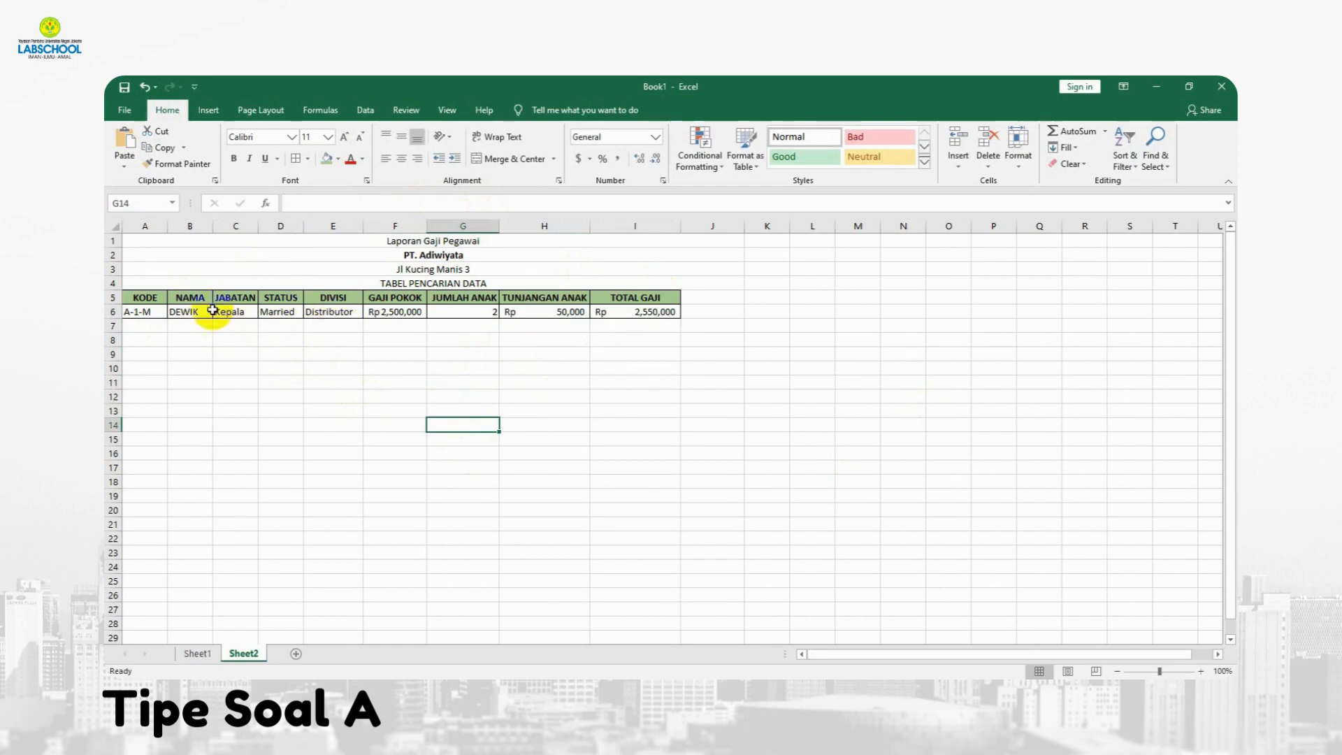
click(180, 315)
click(654, 336)
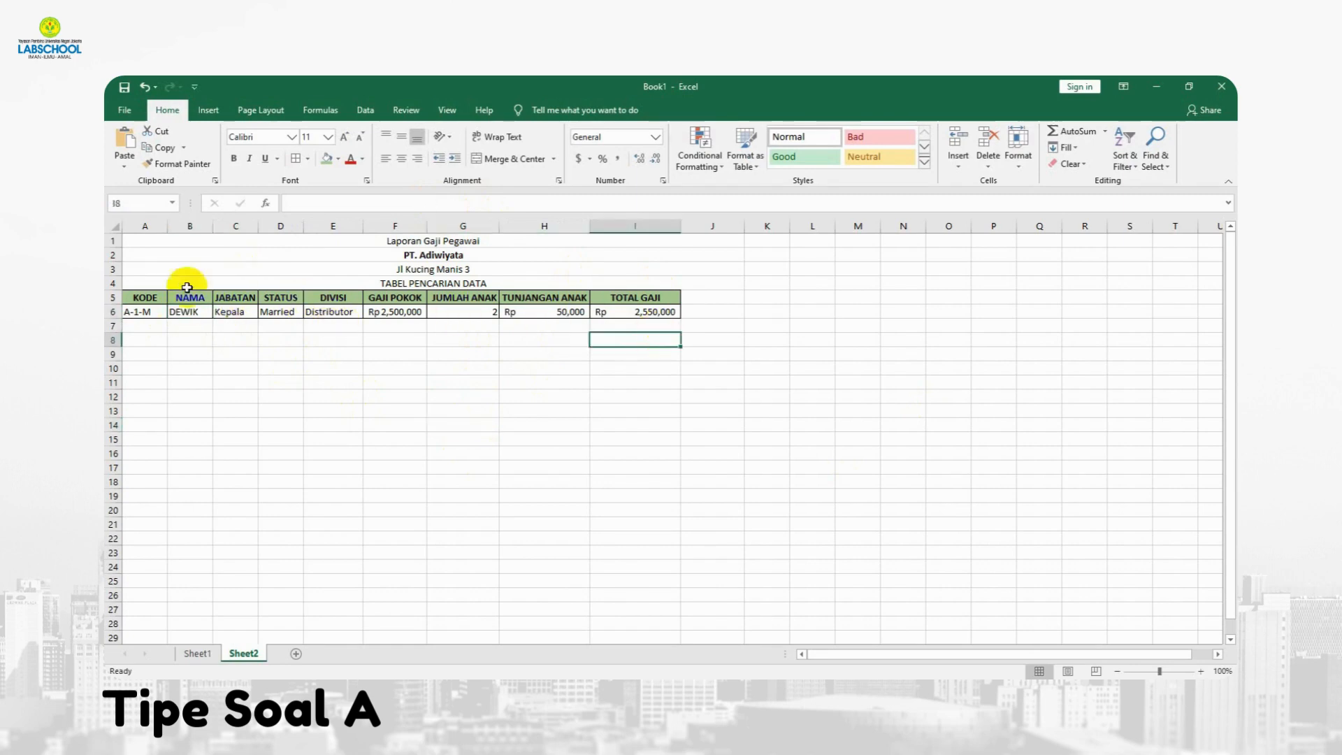
click(180, 312)
click(440, 387)
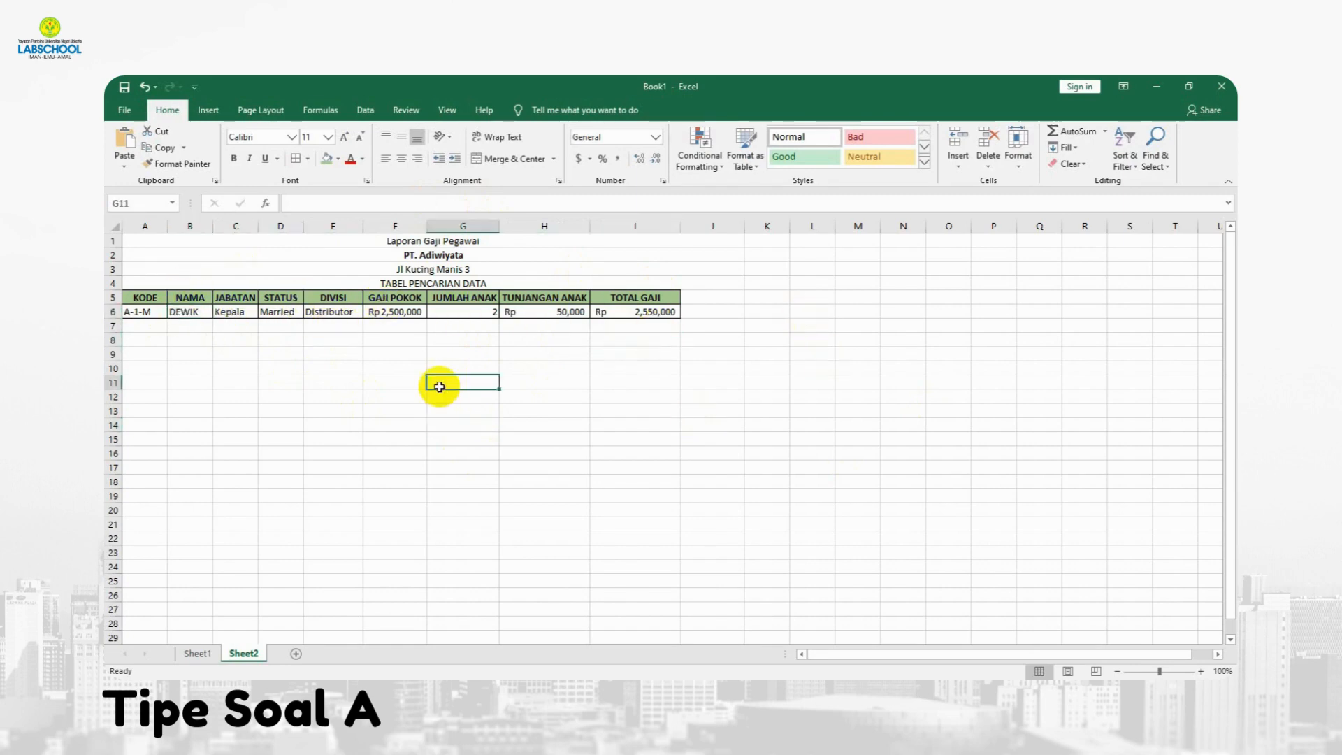
Test the search table by changing the KODE in A6 of Sheet2 to D-3-M, the code listed in B11 of Sheet1
click(144, 311)
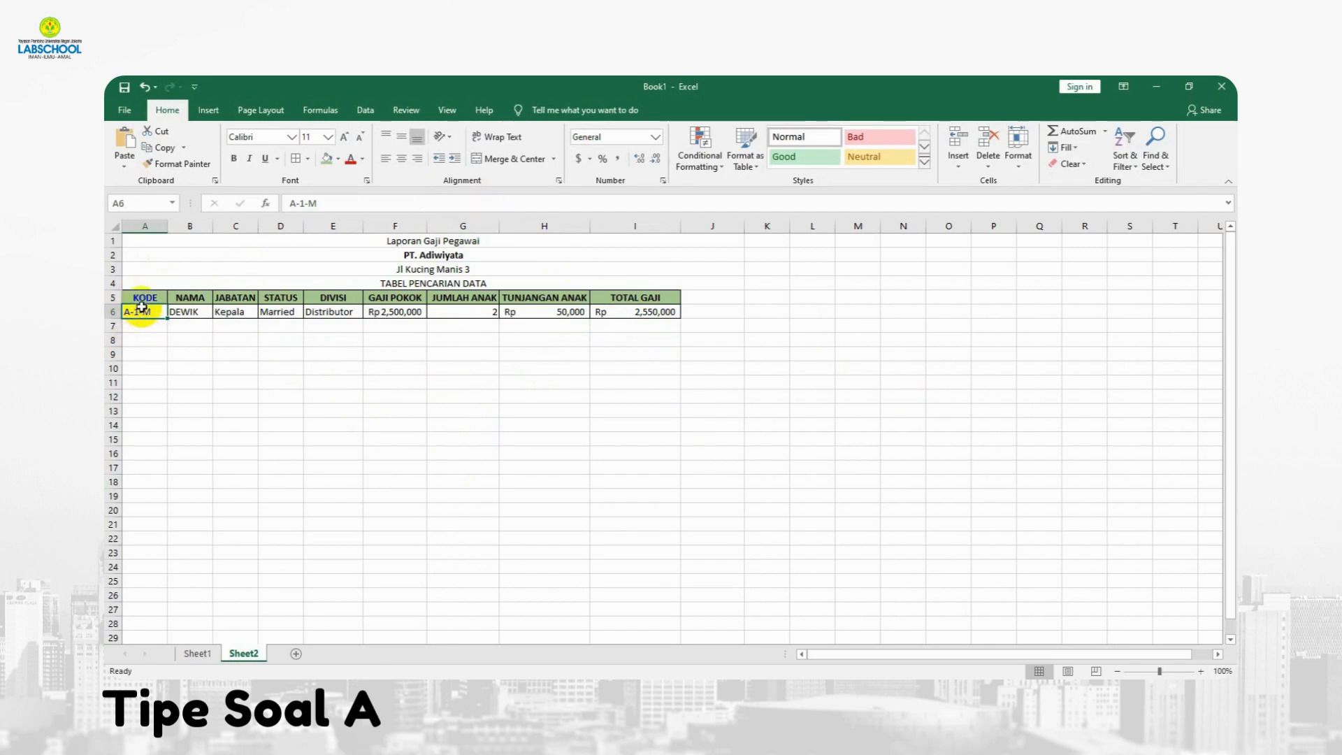
click(203, 654)
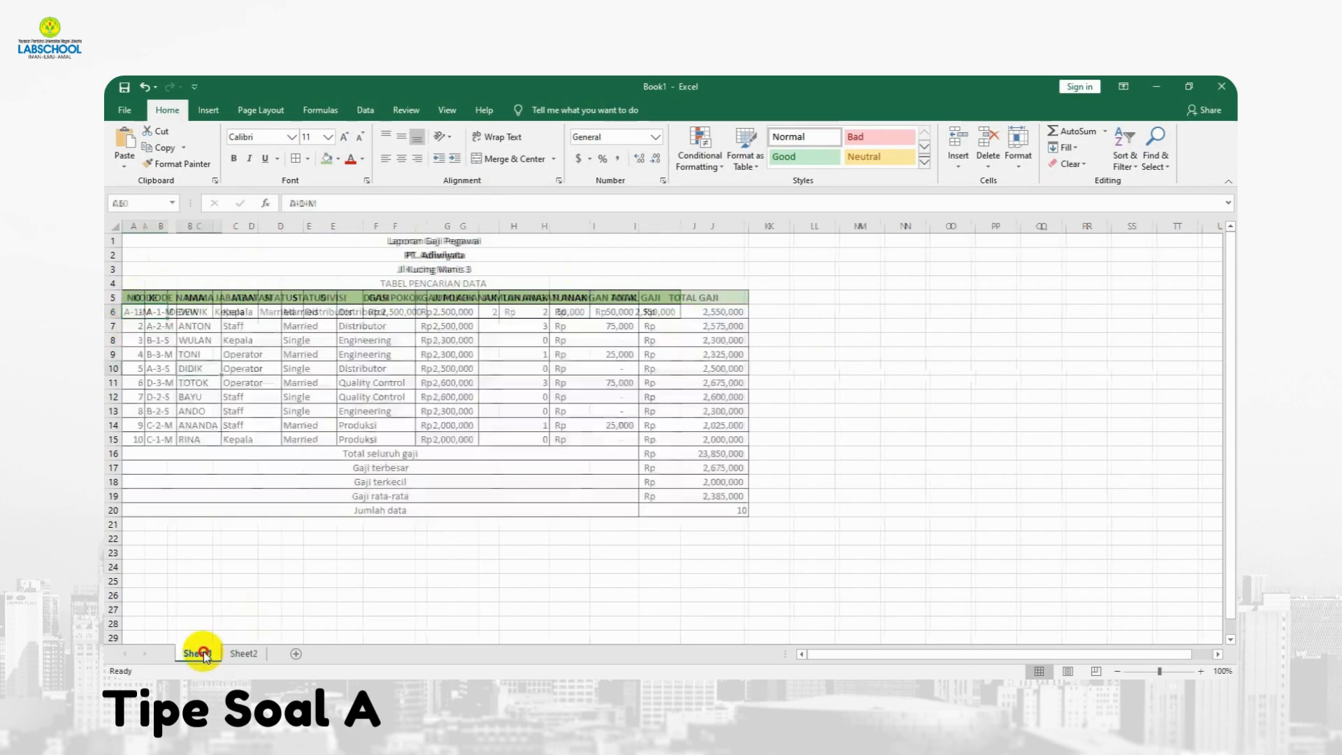
click(158, 382)
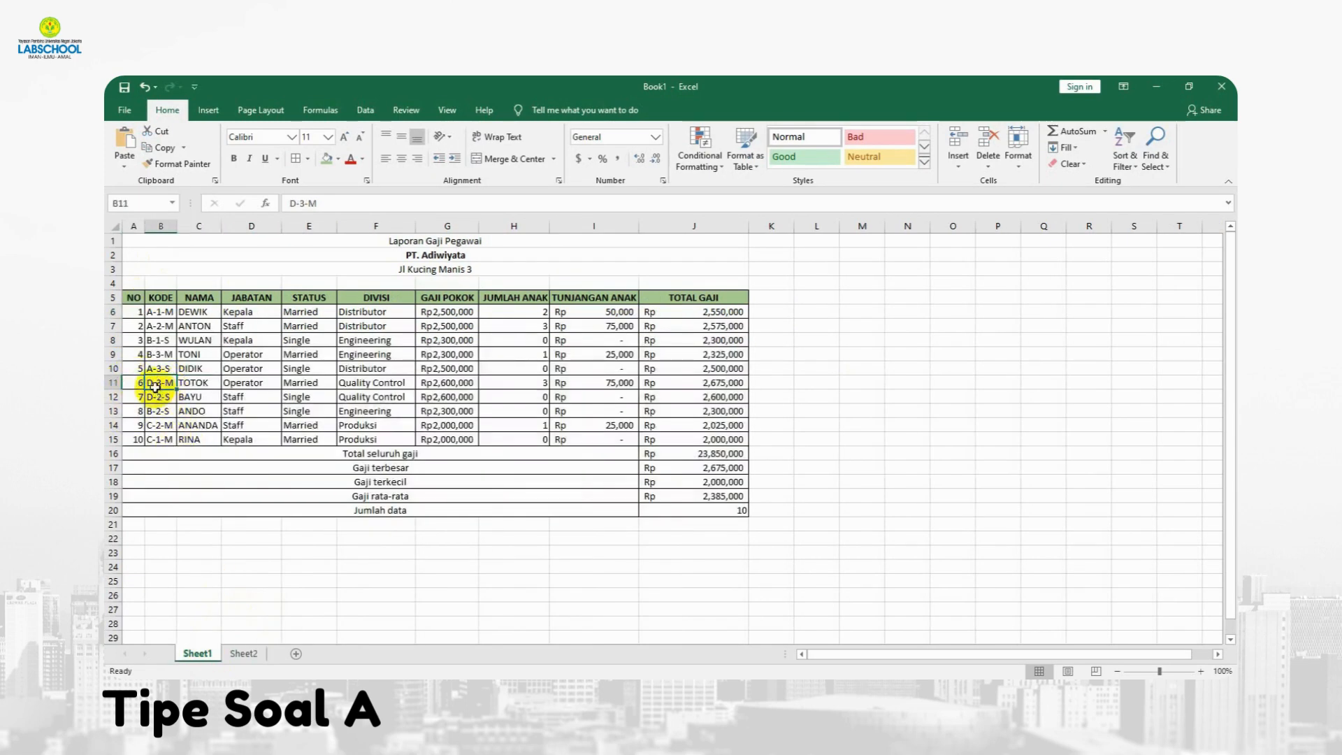
click(242, 653)
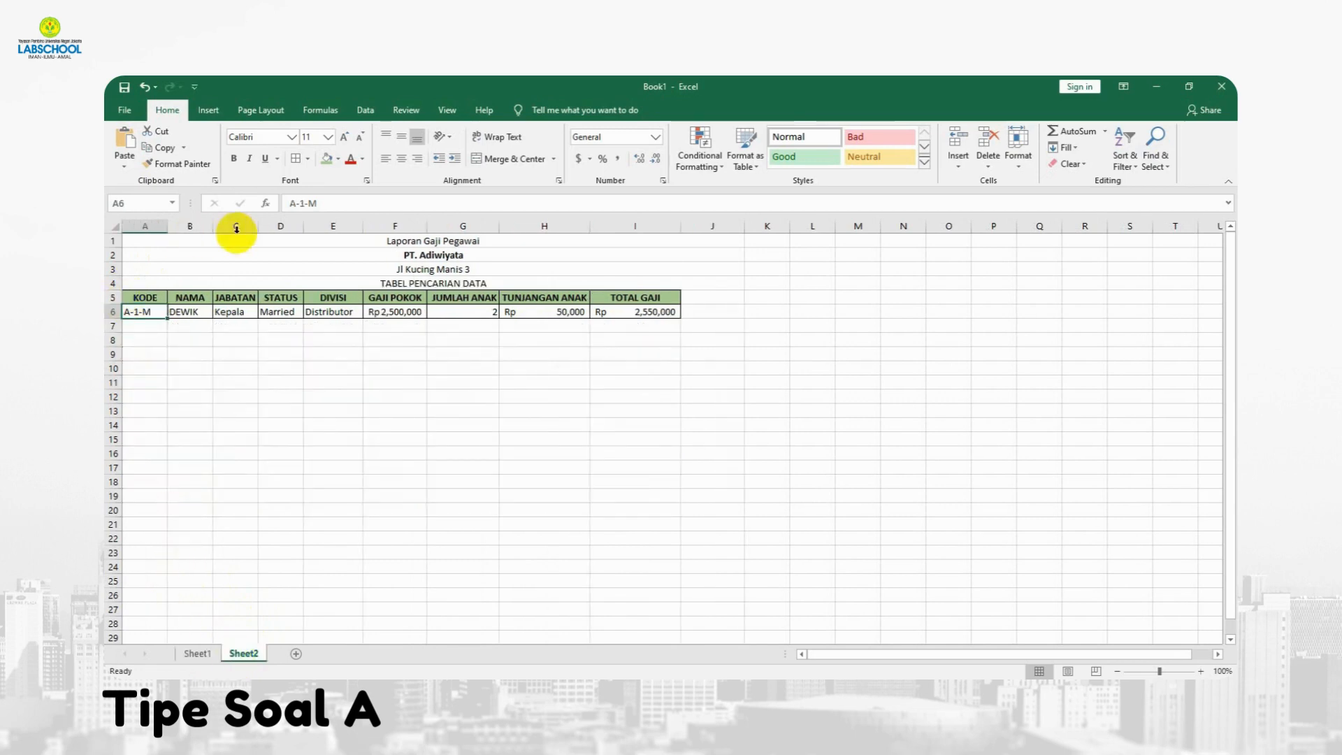
click(296, 203)
key(BackSpace)
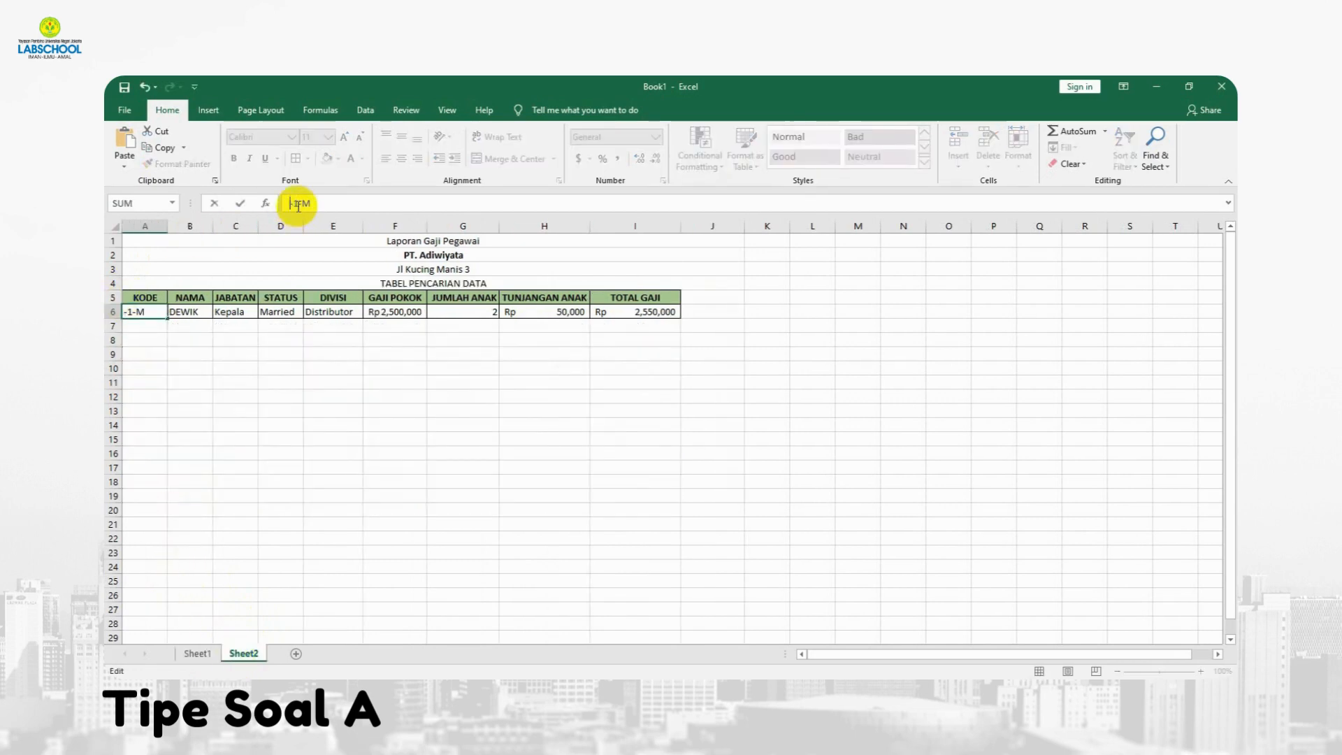
text(D)
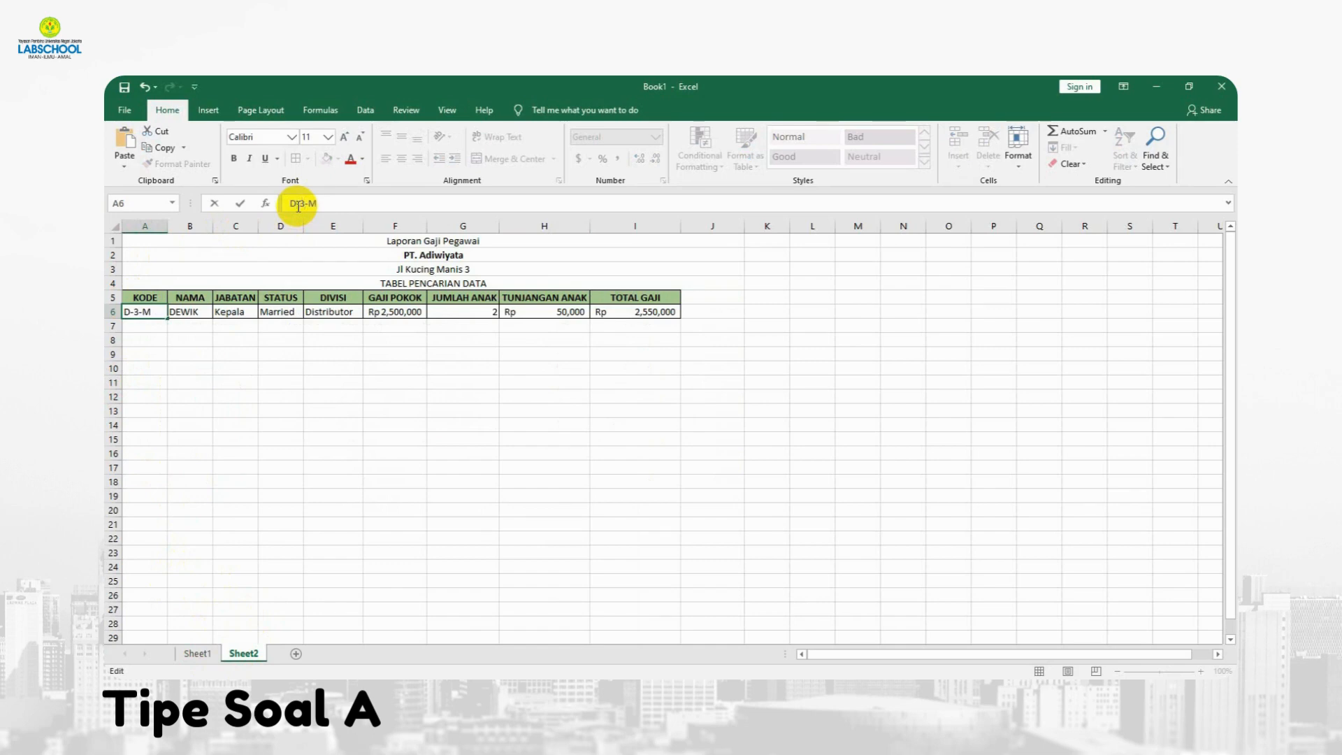
key(Return)
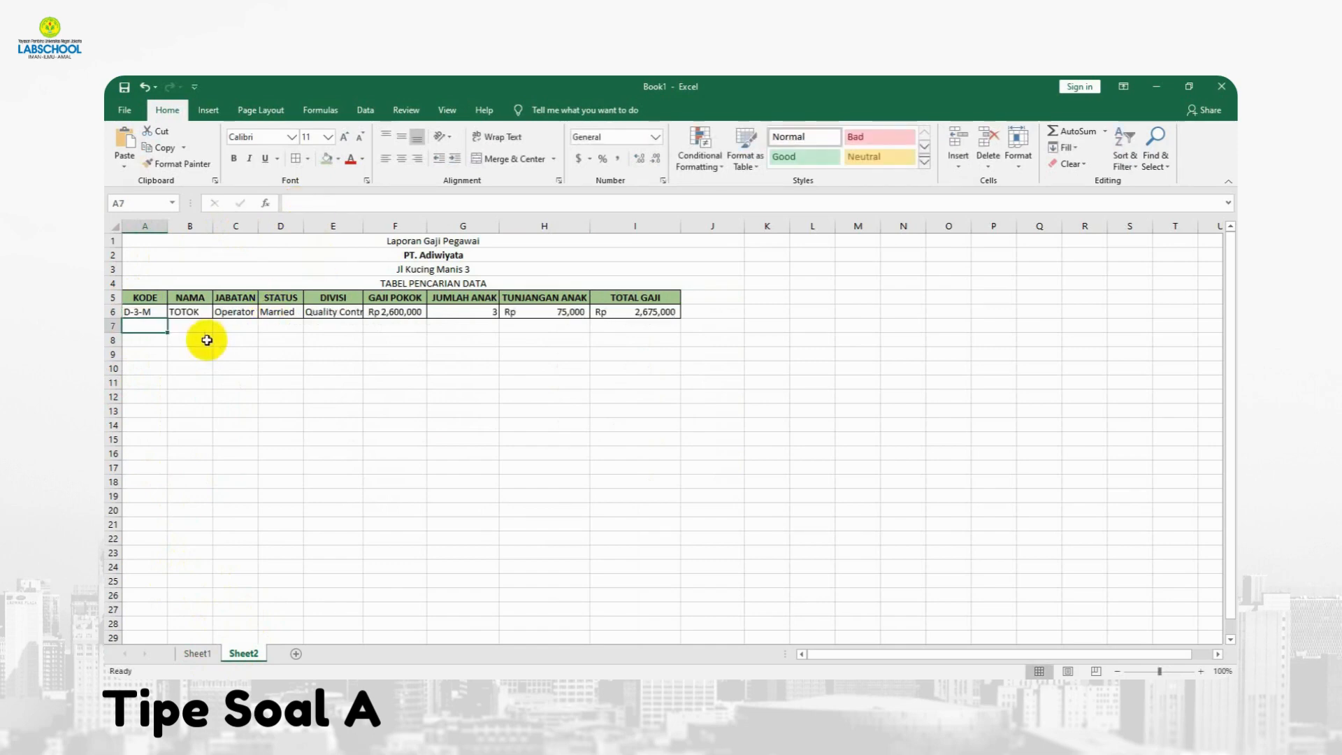
Check the values that the lookup formulas in row 6 return for the code D-3-M
click(186, 311)
click(246, 312)
click(392, 307)
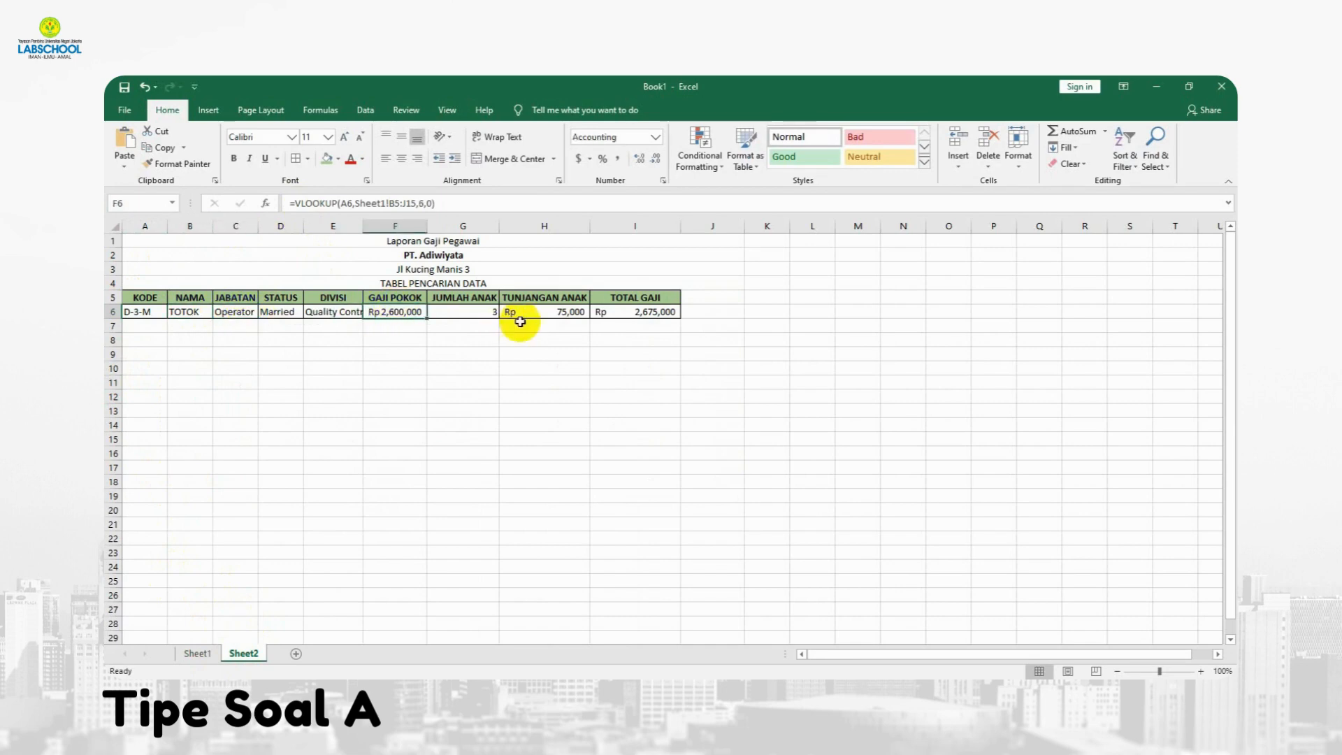
click(515, 314)
click(651, 334)
click(602, 414)
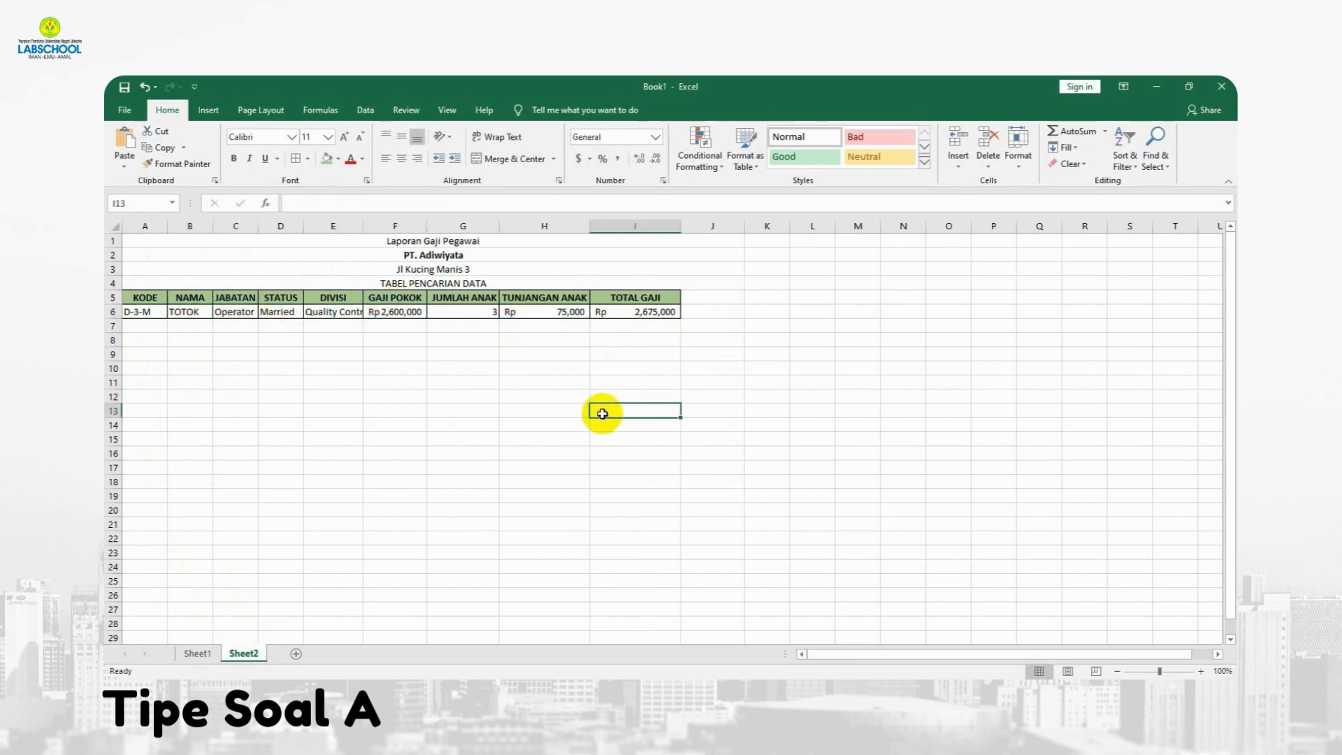
click(564, 480)
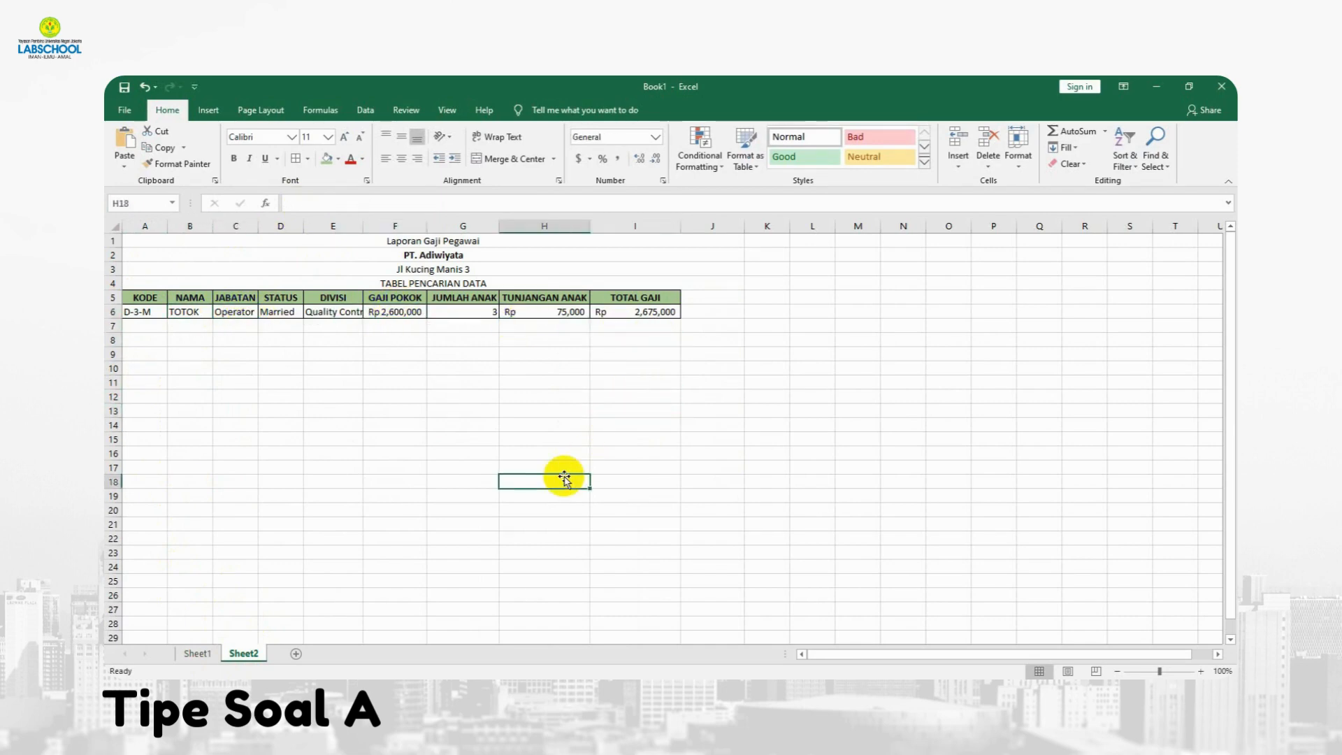
click(413, 422)
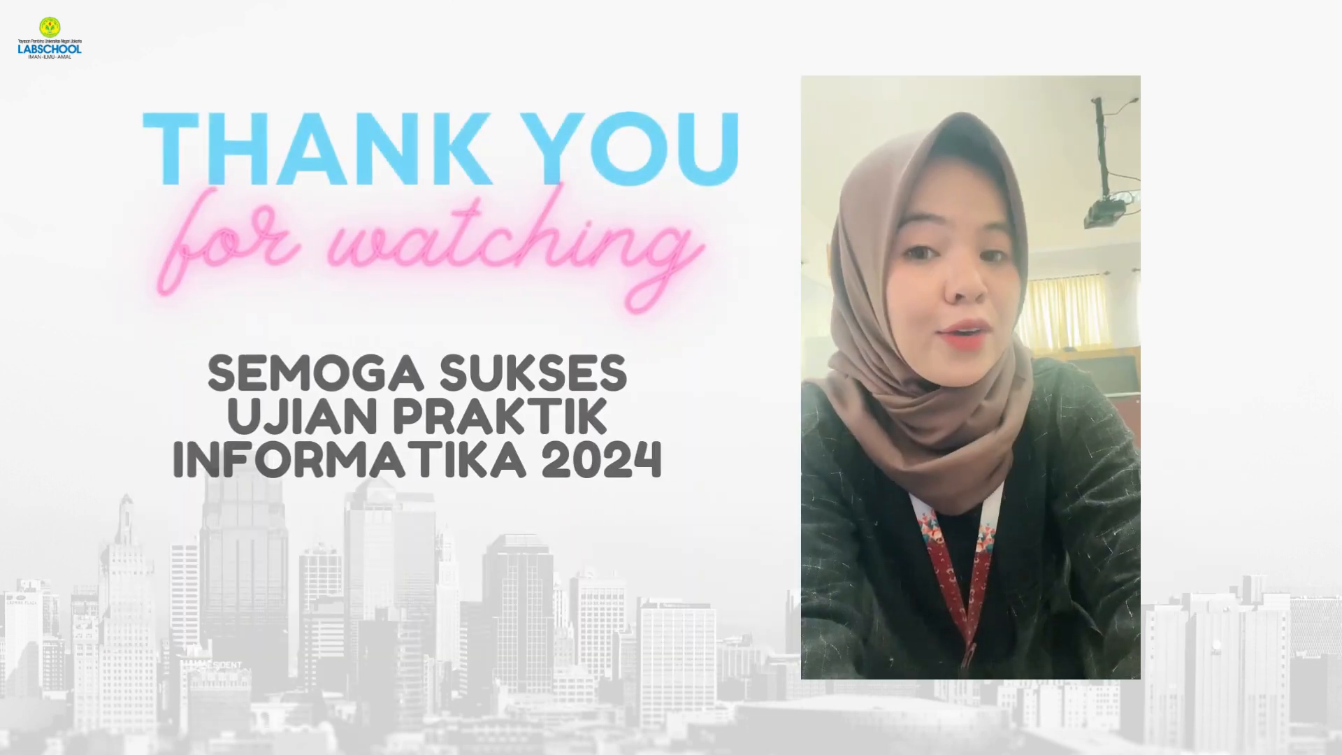